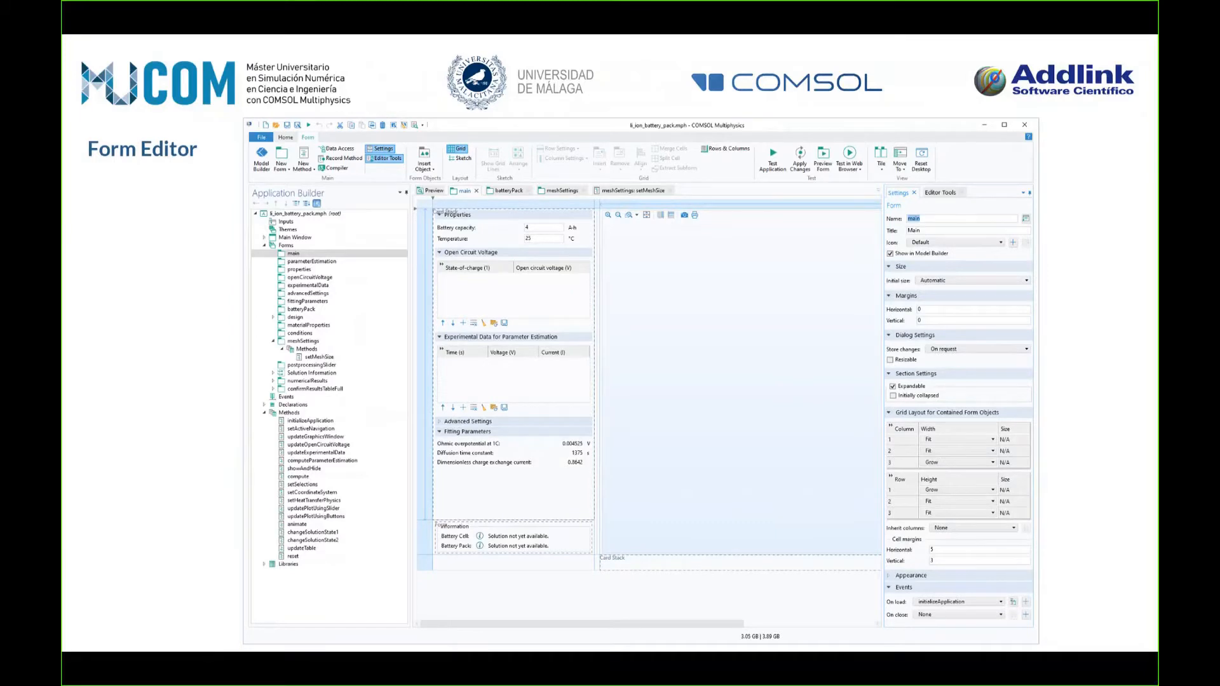
Step: Advance the slide show to the Ejemplos slide, end the presentation and switch to COMSOL Multiphysics
{"action": "key", "text": "Right"}
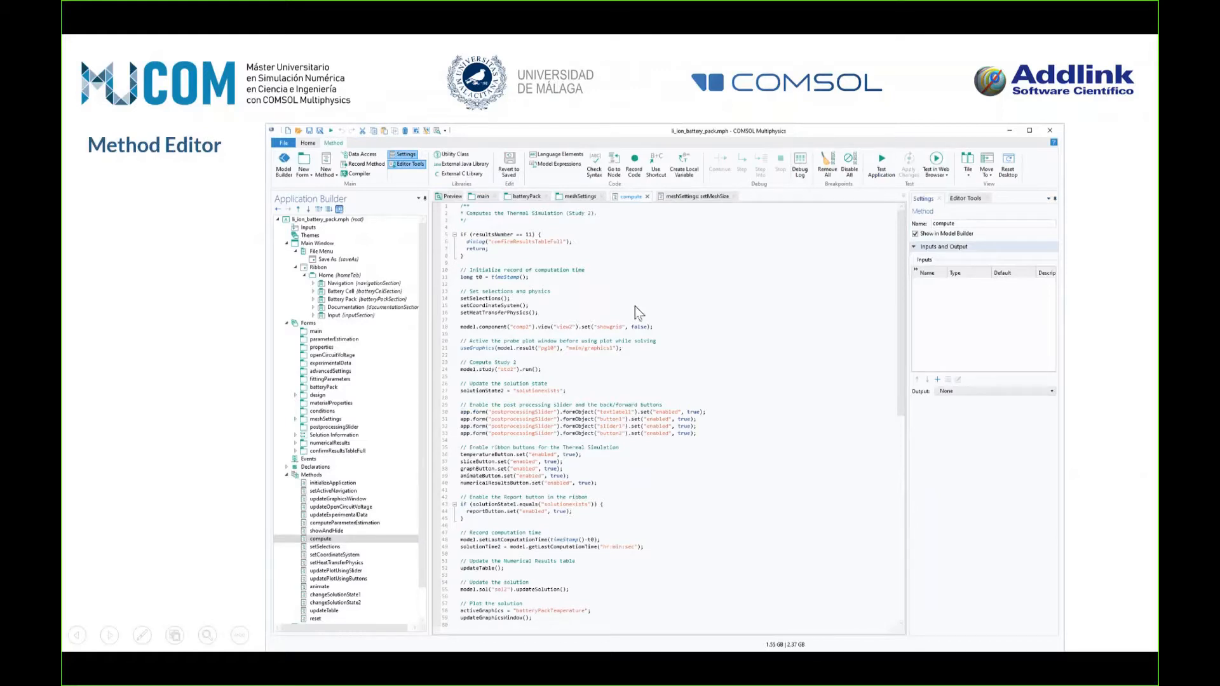
{"action": "left_click", "coordinate": [717, 295]}
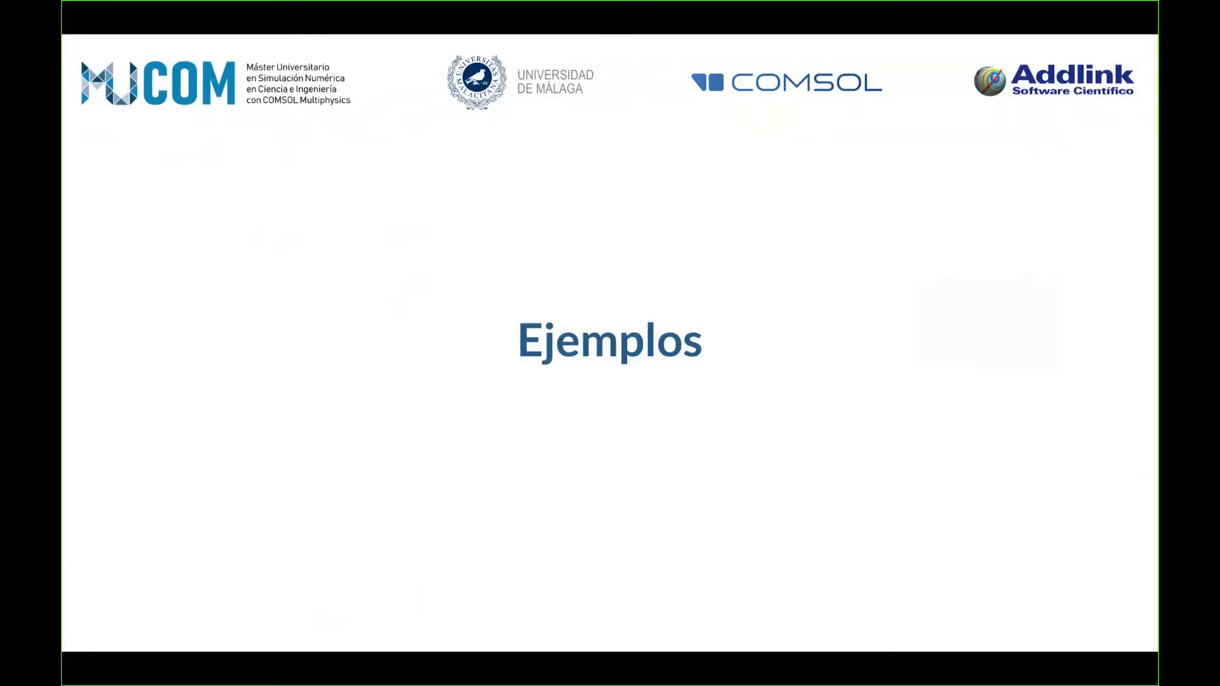
{"action": "key", "text": "Escape"}
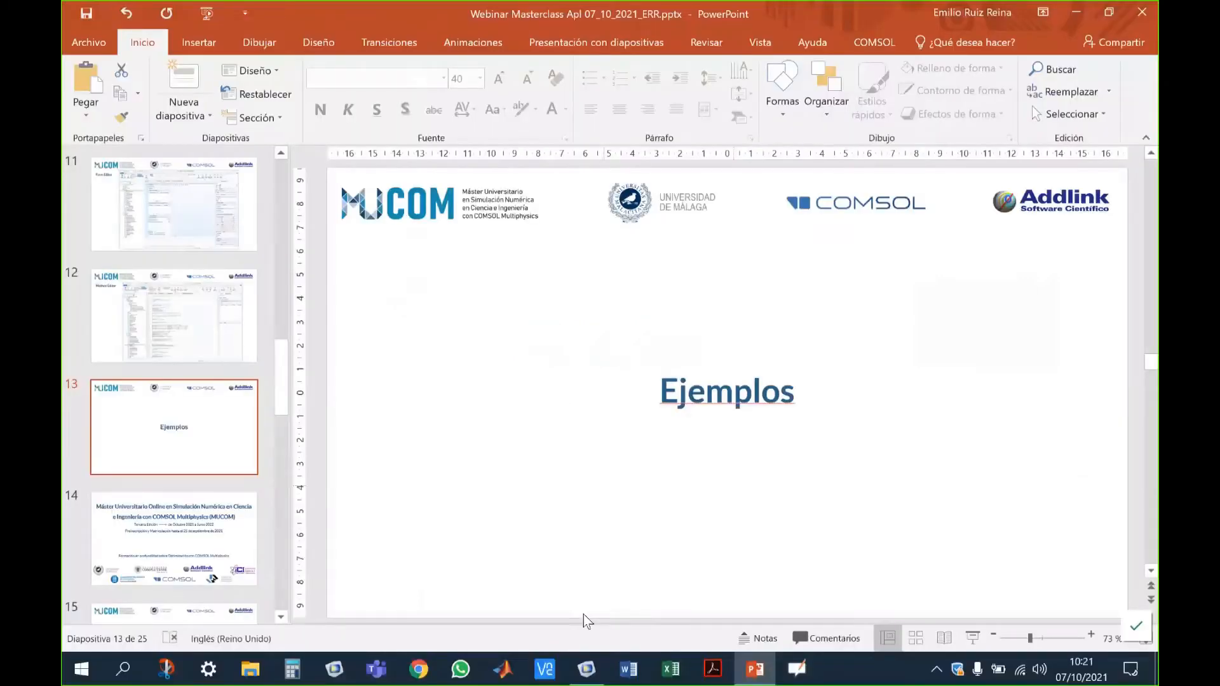
{"action": "left_click", "coordinate": [587, 669]}
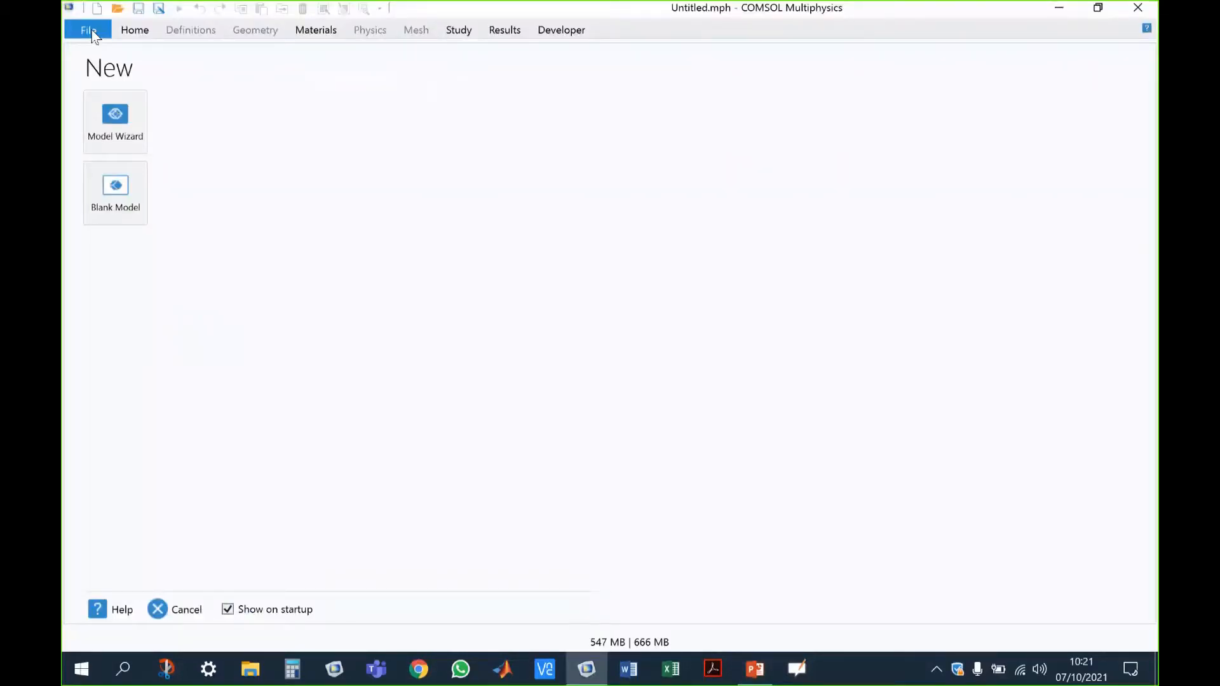
Step: Open tuning_fork.mph from the Ejemplos folder of Webinar Aplicaciones MUCOM 07_10_21, under Máster COMSOL, Publicidad MUCOM, Masterclass
{"action": "left_click", "coordinate": [93, 32]}
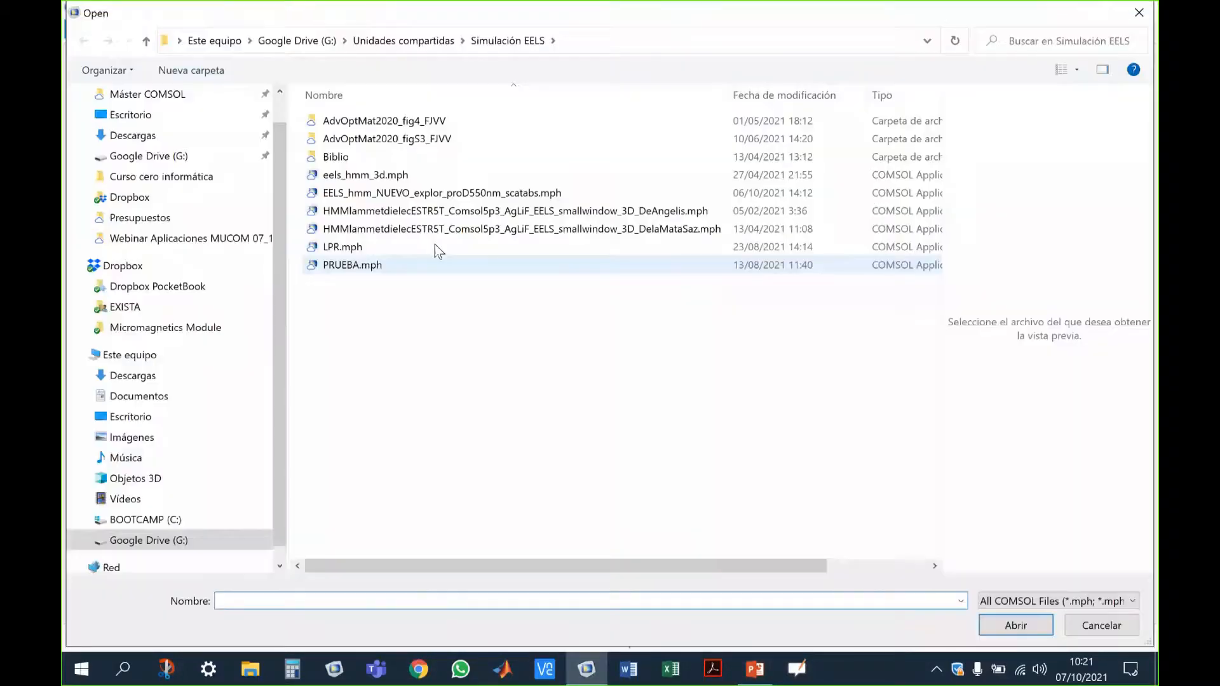
{"action": "left_click", "coordinate": [296, 41]}
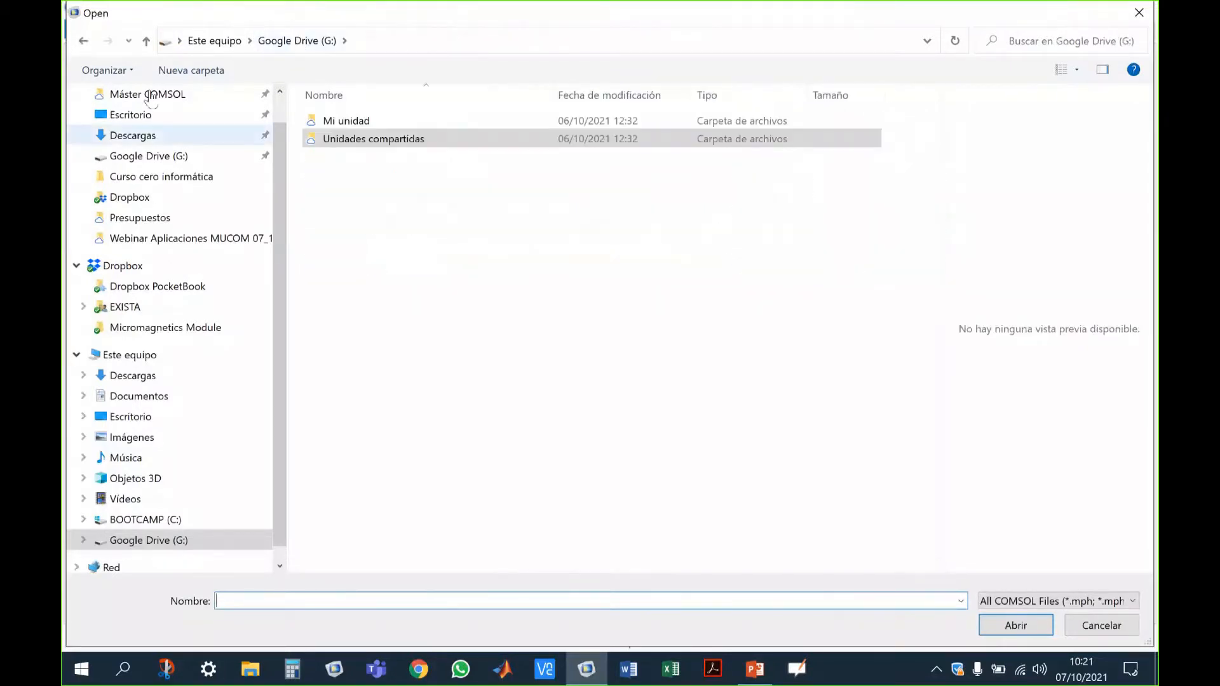
{"action": "left_click", "coordinate": [150, 95]}
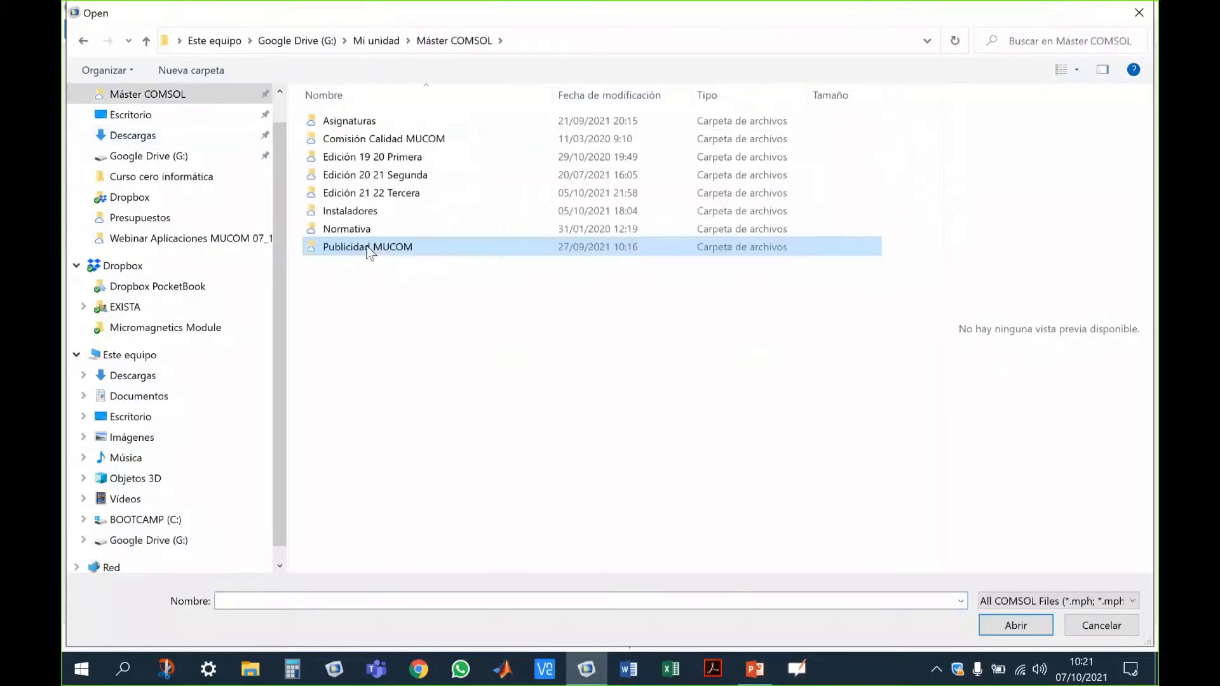
{"action": "double_click", "coordinate": [369, 248]}
{"action": "double_click", "coordinate": [370, 247]}
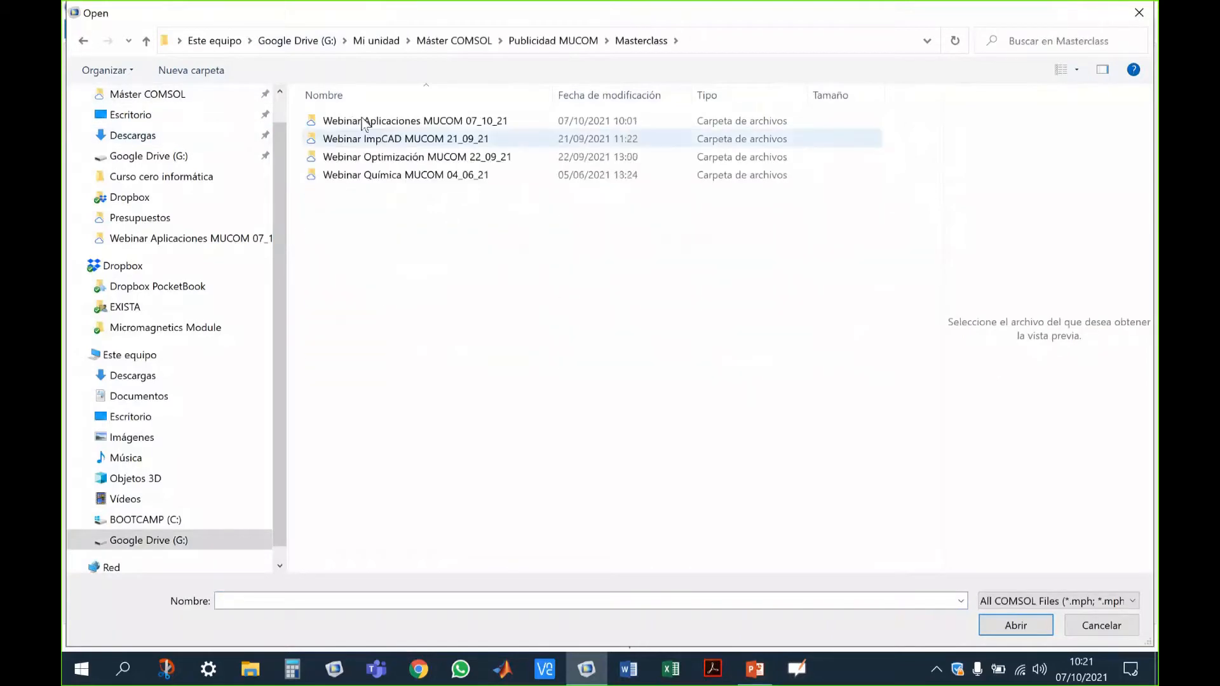
{"action": "double_click", "coordinate": [364, 121]}
{"action": "double_click", "coordinate": [347, 122]}
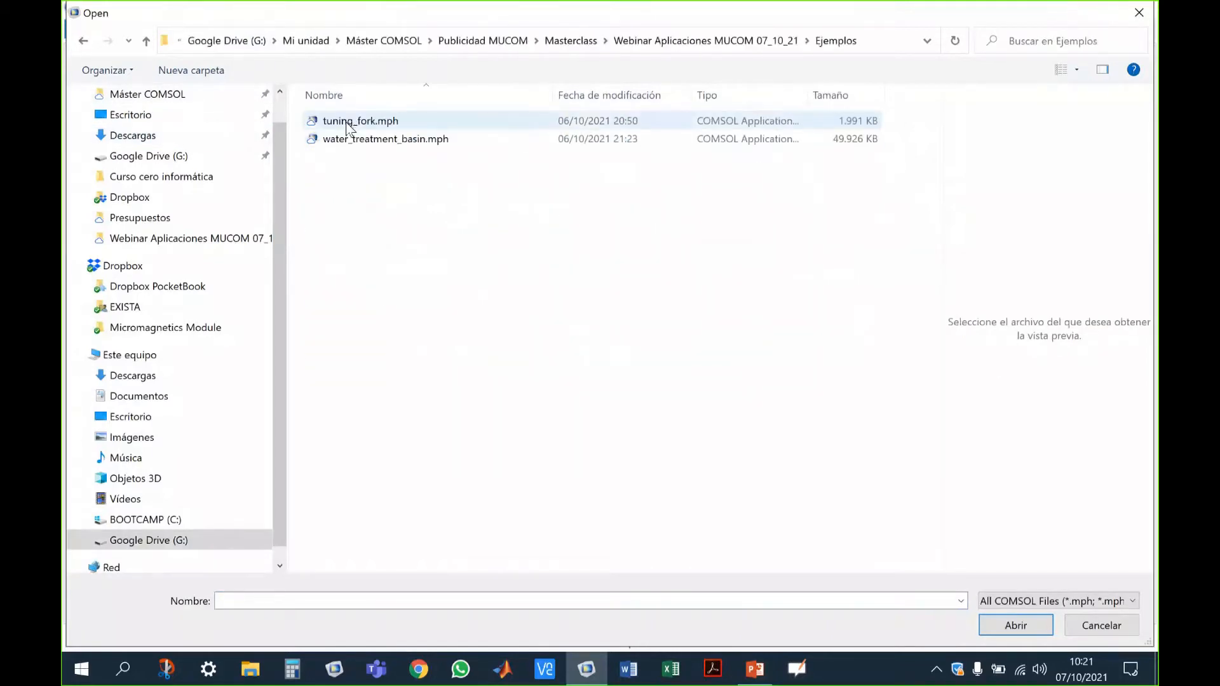
{"action": "left_click", "coordinate": [347, 123]}
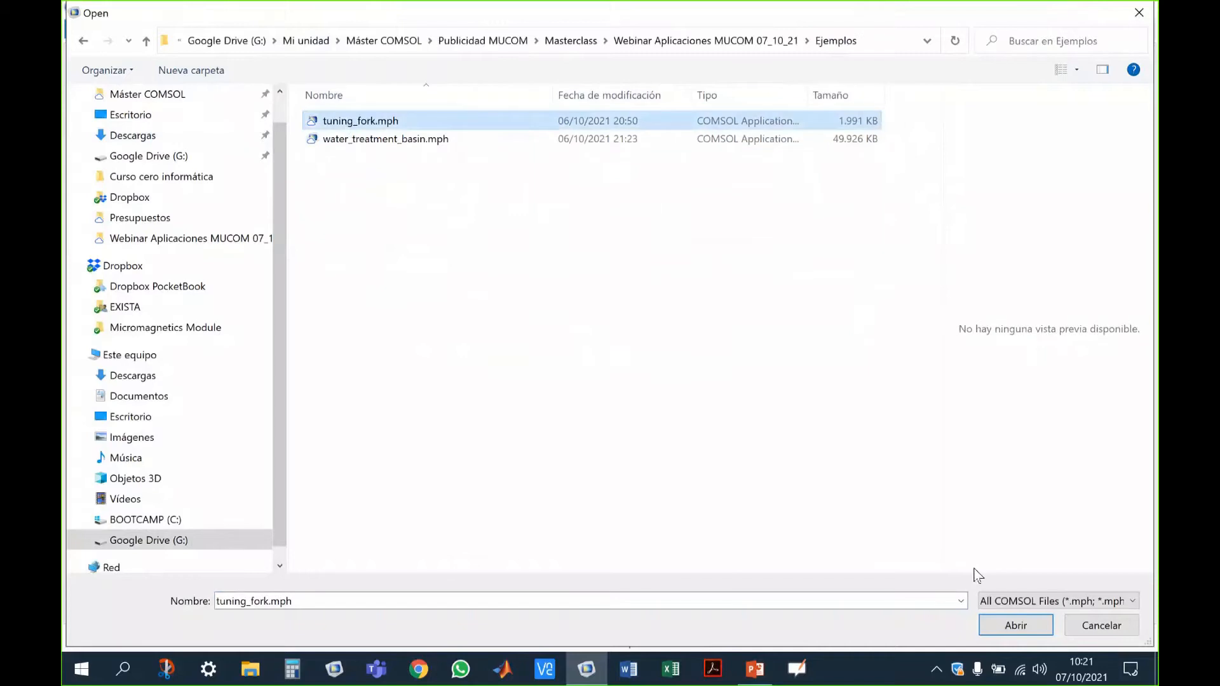
{"action": "left_click", "coordinate": [1012, 626]}
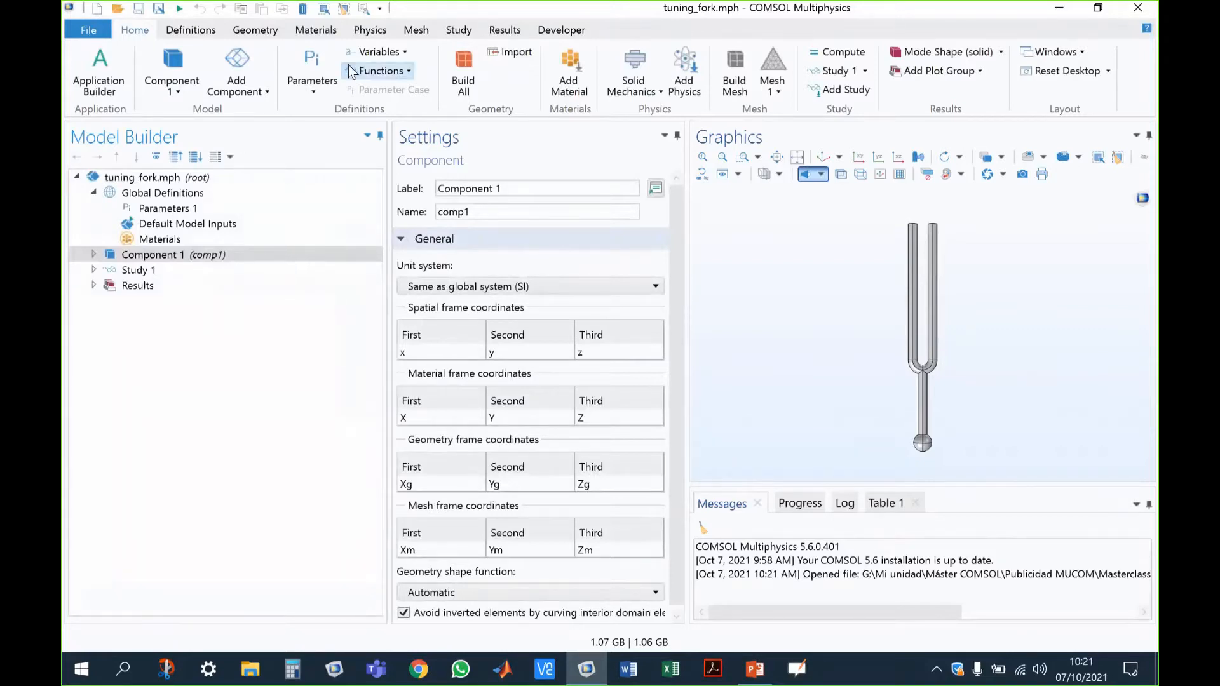
Step: Expand Component 1, Study 1 and Results in the model tree and show the Mode Shape (solid) plot group
{"action": "left_click", "coordinate": [100, 258]}
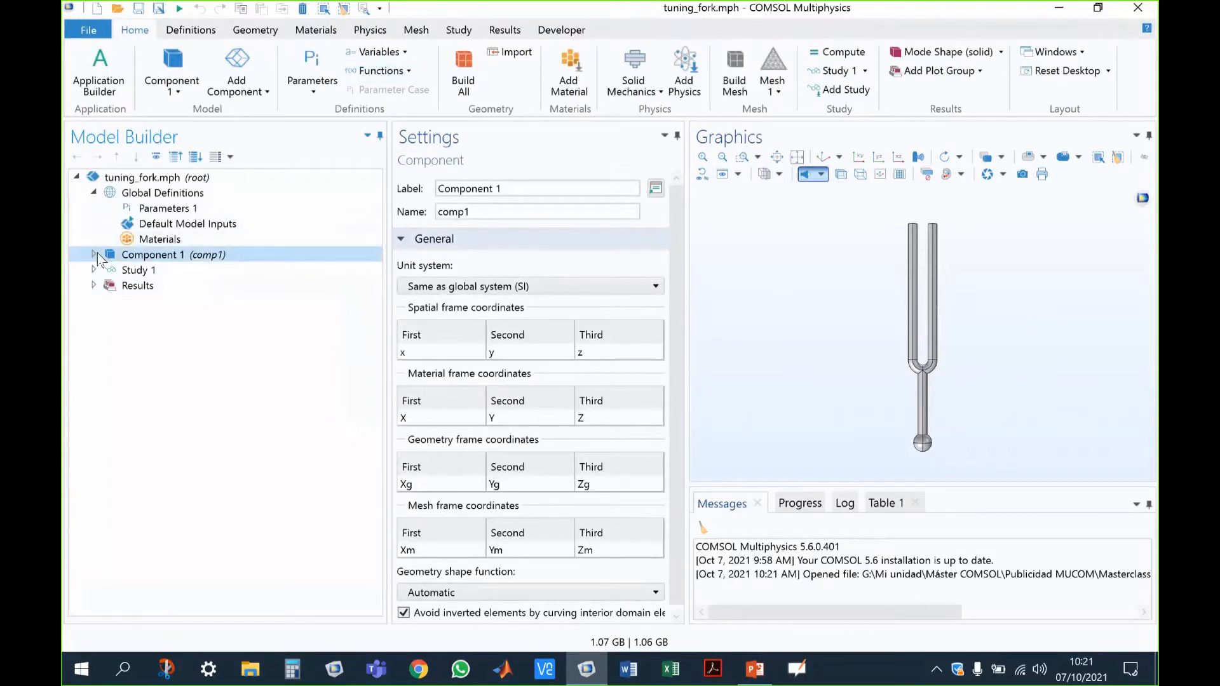
{"action": "left_click", "coordinate": [96, 254]}
{"action": "left_click", "coordinate": [93, 346]}
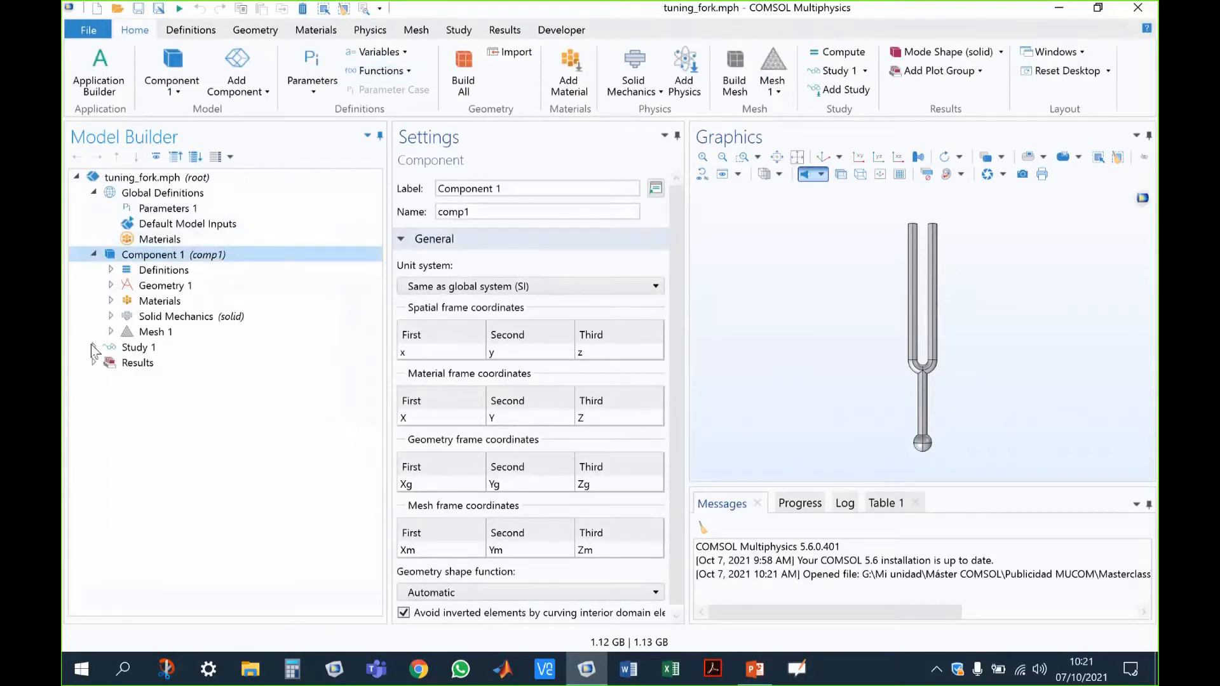
{"action": "left_click", "coordinate": [94, 347]}
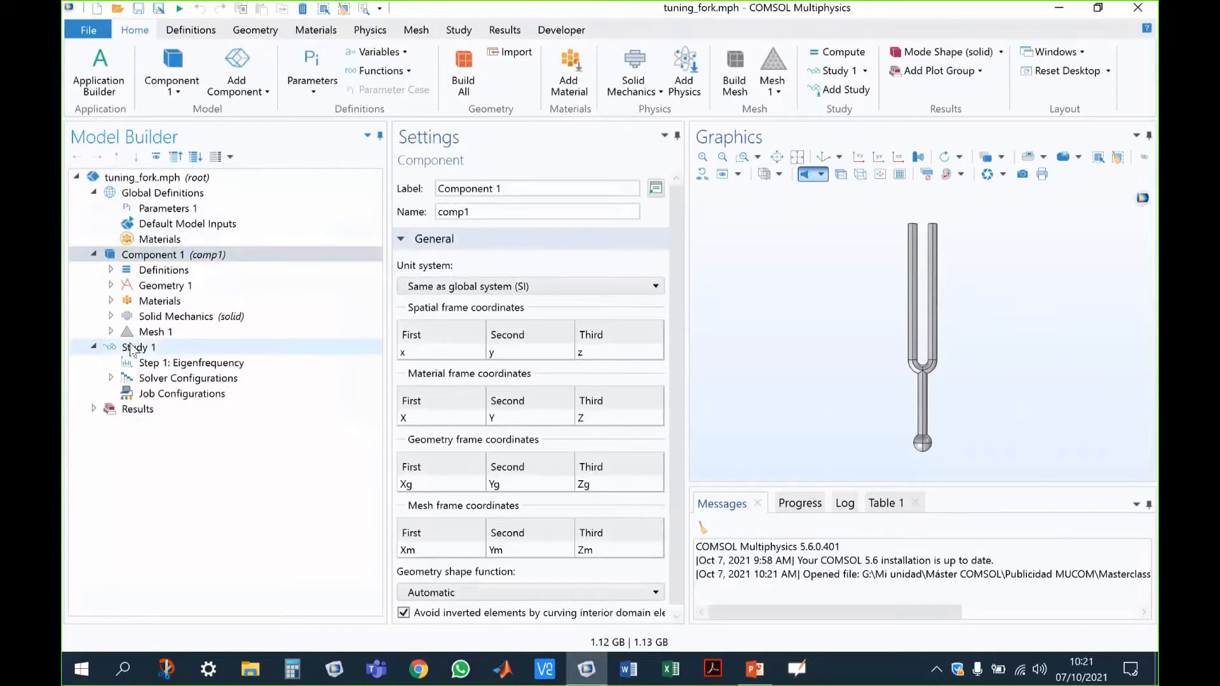
{"action": "left_click", "coordinate": [93, 408]}
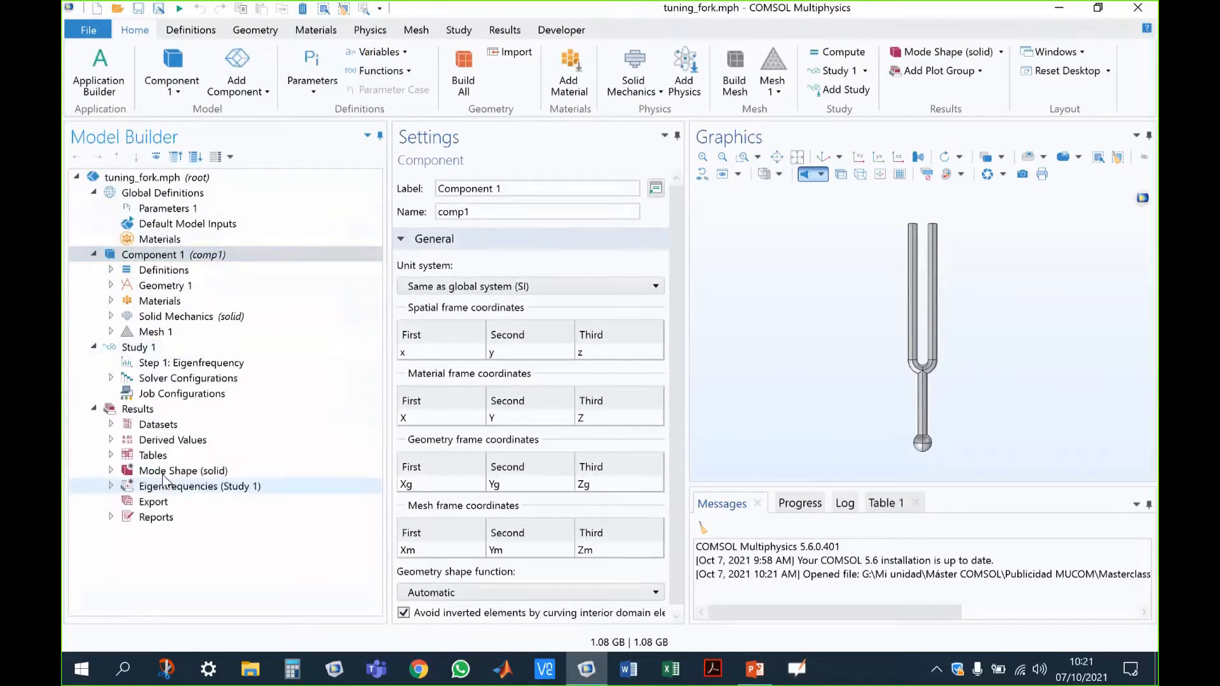
{"action": "left_click", "coordinate": [190, 469]}
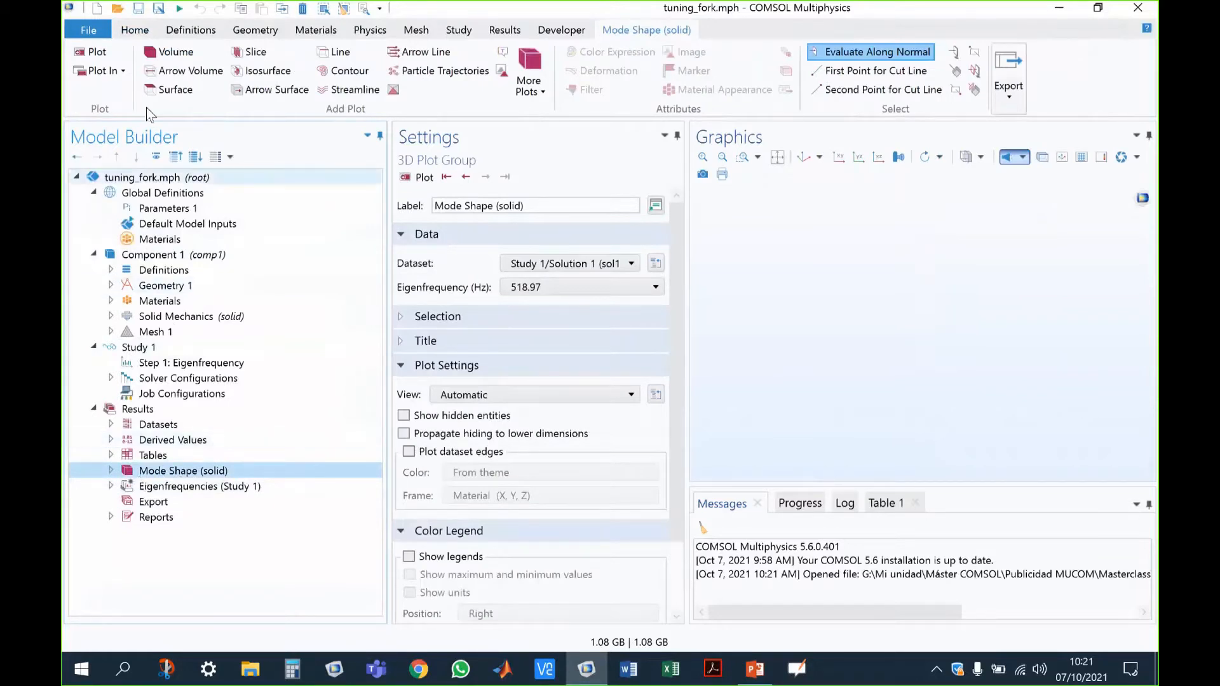
Step: Switch to the Application Builder and widen the form editing area by narrowing the settings
{"action": "left_click", "coordinate": [133, 30]}
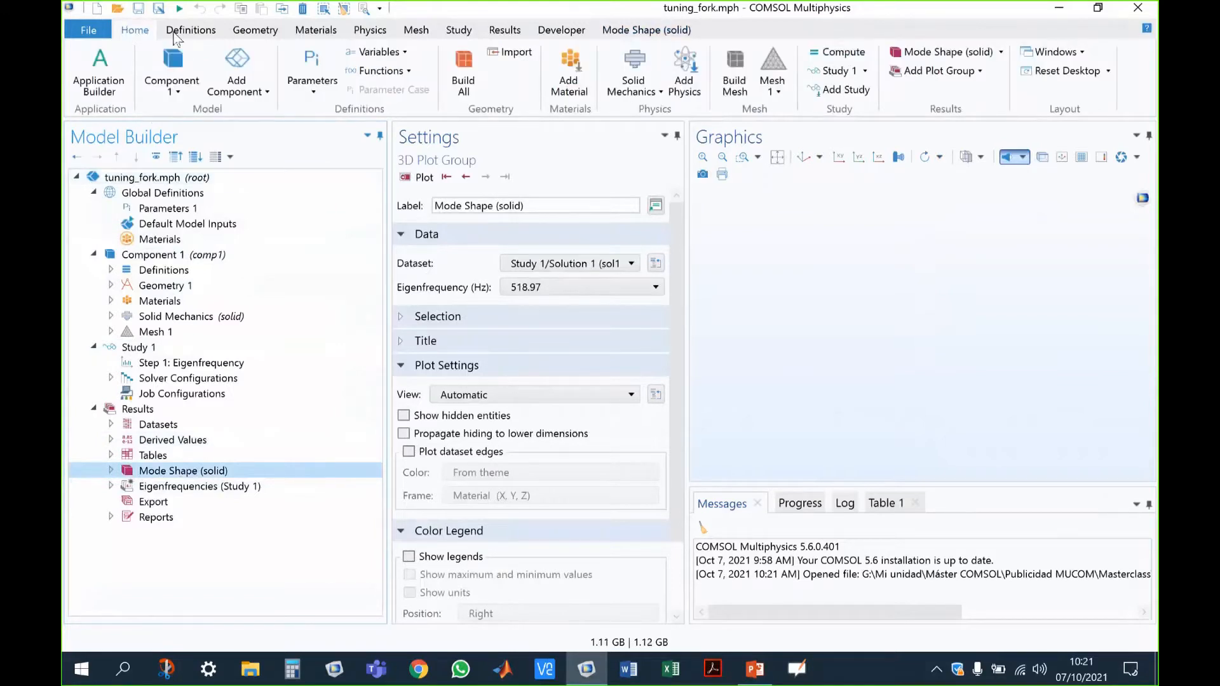
{"action": "left_click", "coordinate": [117, 85]}
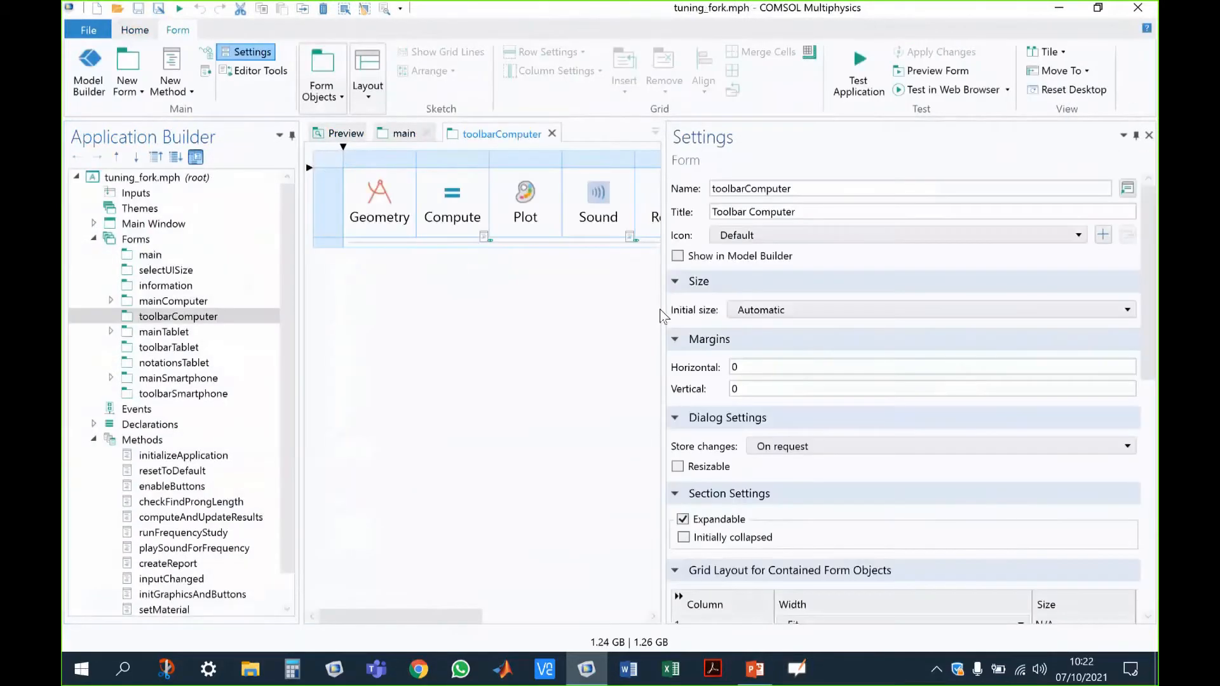
{"action": "left_click_drag", "start_coordinate": [662, 316], "coordinate": [931, 338]}
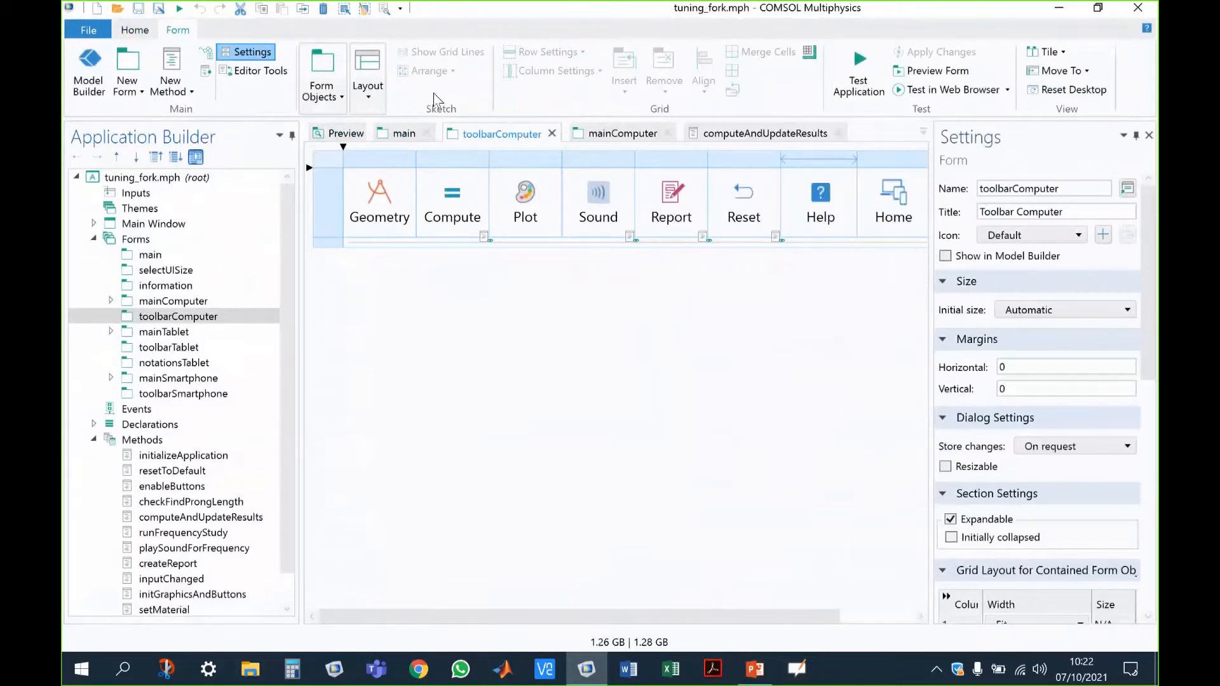
Step: Close the open toolbarComputer, mainComputer, main and computeAndUpdateResults editors
{"action": "left_click", "coordinate": [555, 135]}
{"action": "left_click", "coordinate": [543, 133]}
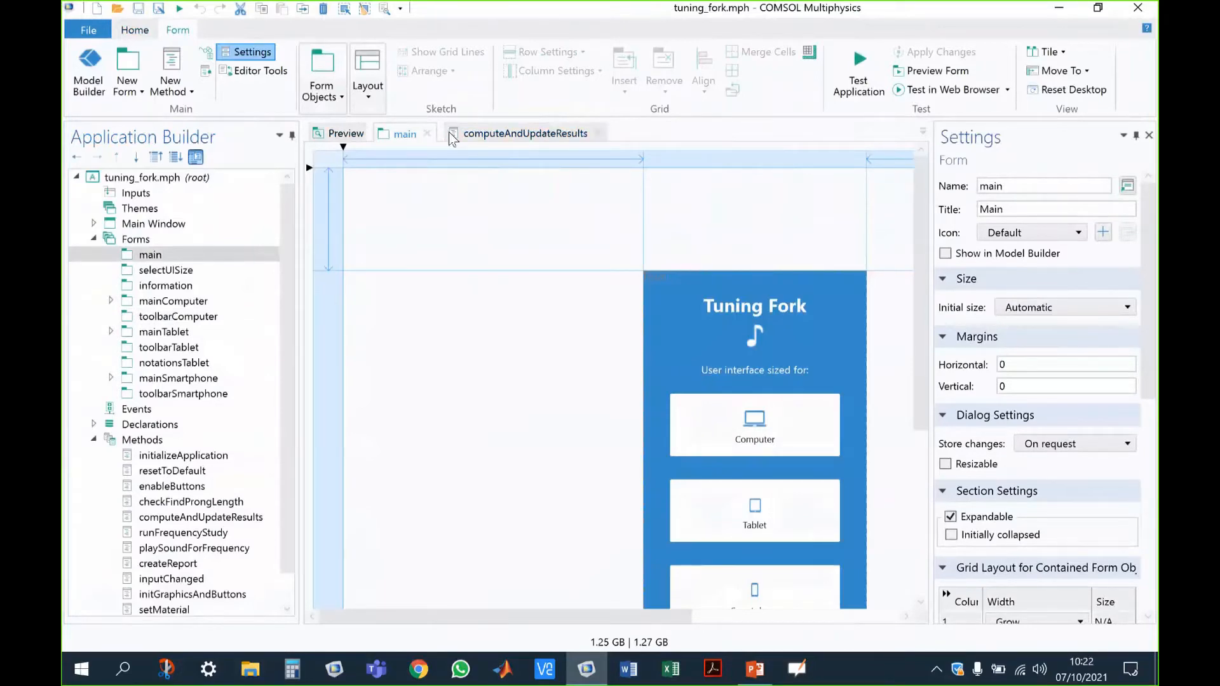
{"action": "left_click", "coordinate": [428, 133]}
{"action": "left_click", "coordinate": [526, 131]}
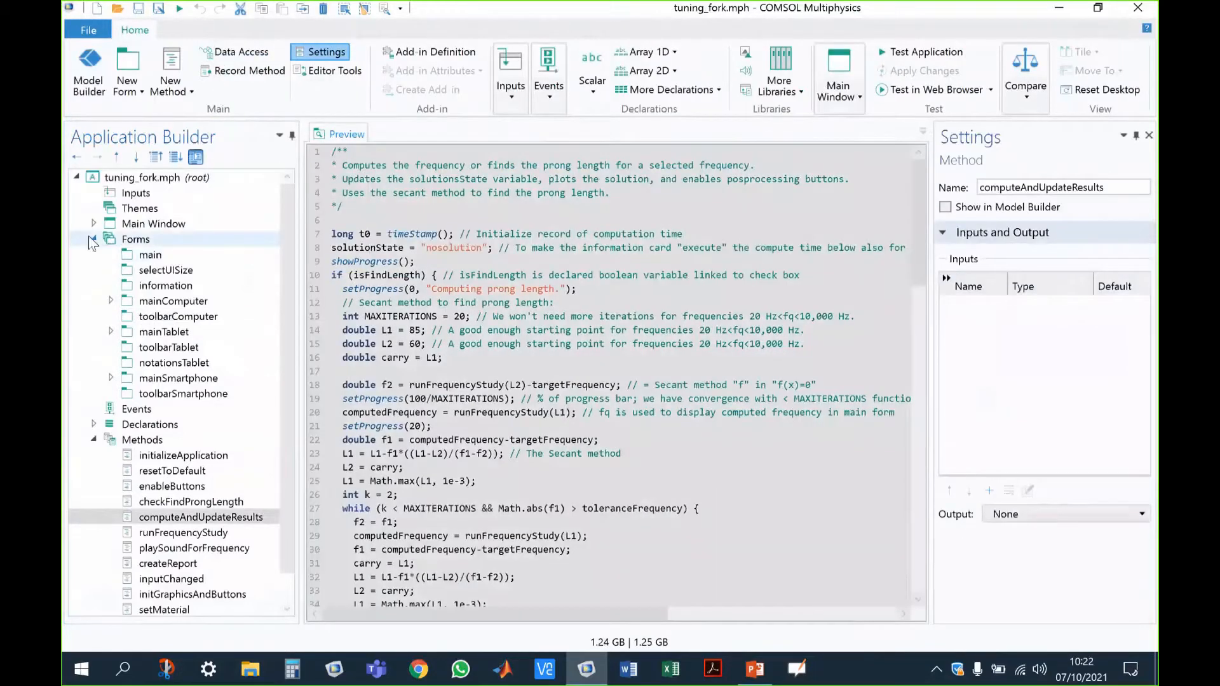
Step: Preview the main form and examine its full interface-size selection layout
{"action": "left_click", "coordinate": [109, 241]}
{"action": "left_click", "coordinate": [149, 255]}
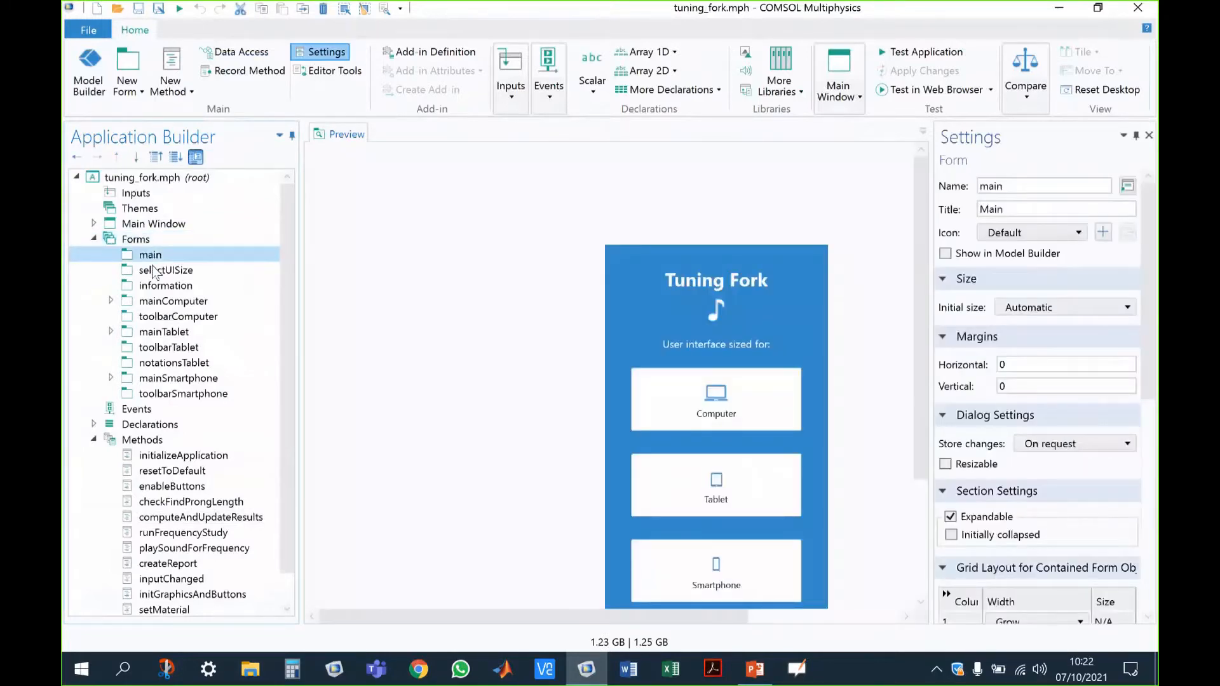
{"action": "scroll", "coordinate": [925, 332], "scroll_direction": "down", "scroll_amount": 1}
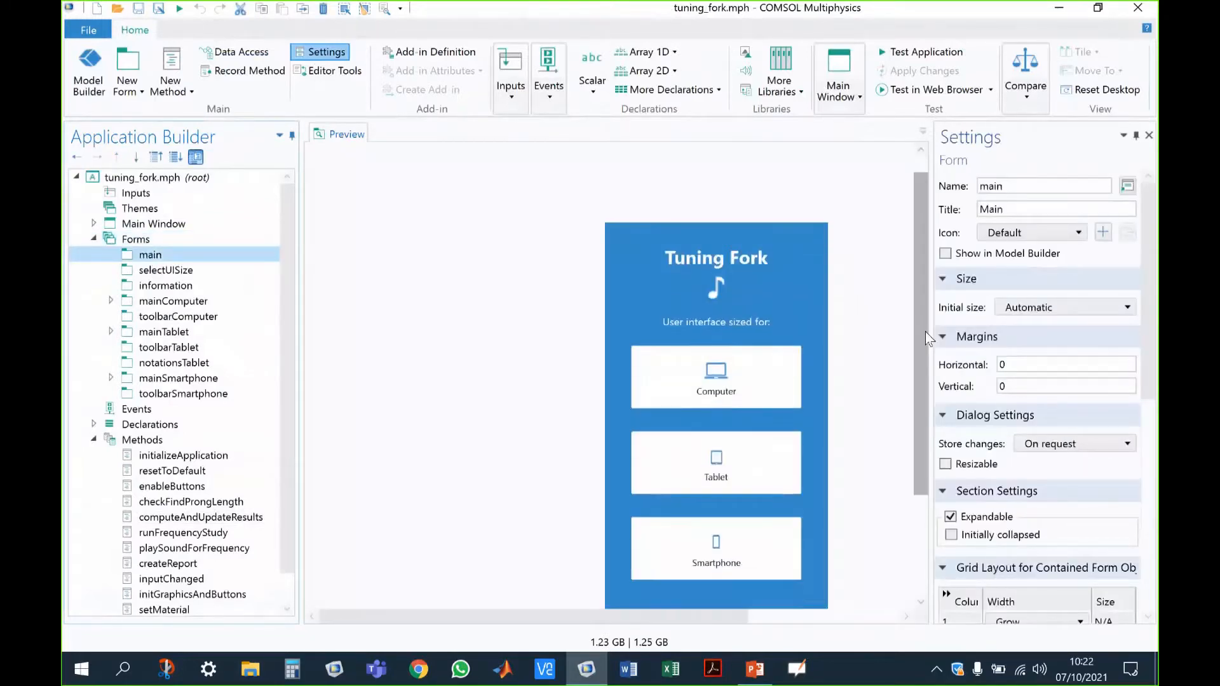
{"action": "scroll", "coordinate": [925, 332], "scroll_direction": "down", "scroll_amount": 2}
{"action": "scroll", "coordinate": [925, 320], "scroll_direction": "down", "scroll_amount": 1}
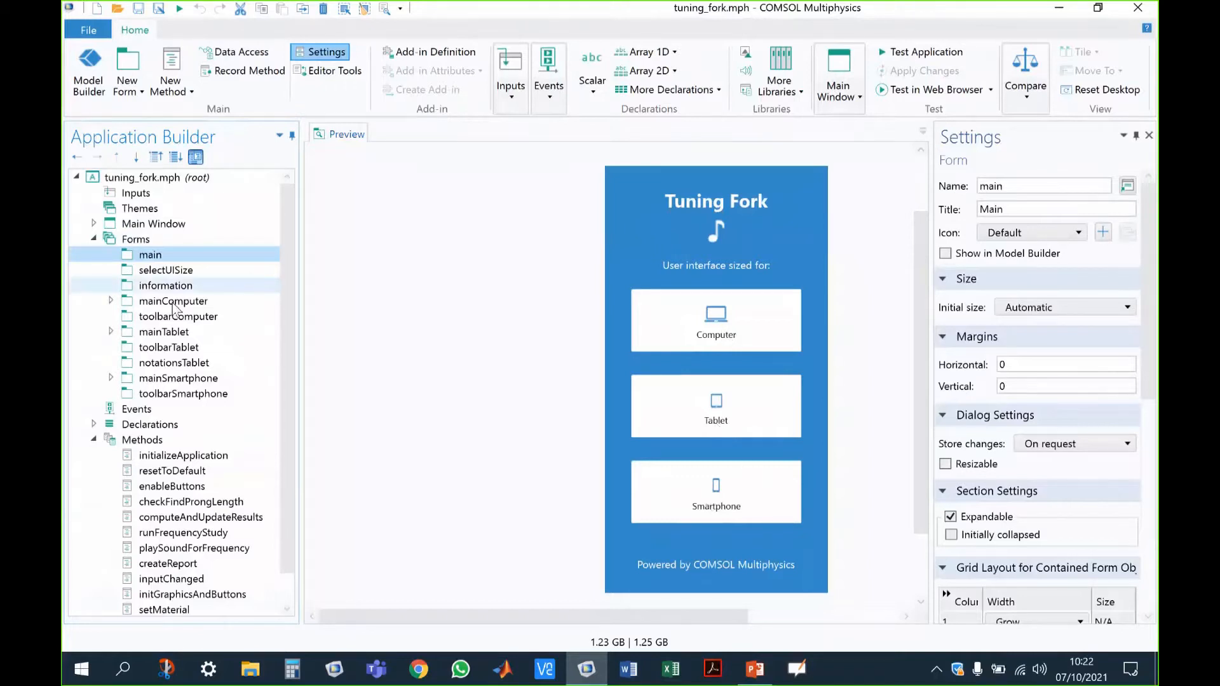
Step: Open the mainComputer form in the form editor with a wider canvas and examine its Geometry & Material and Sound sections
{"action": "double_click", "coordinate": [153, 305]}
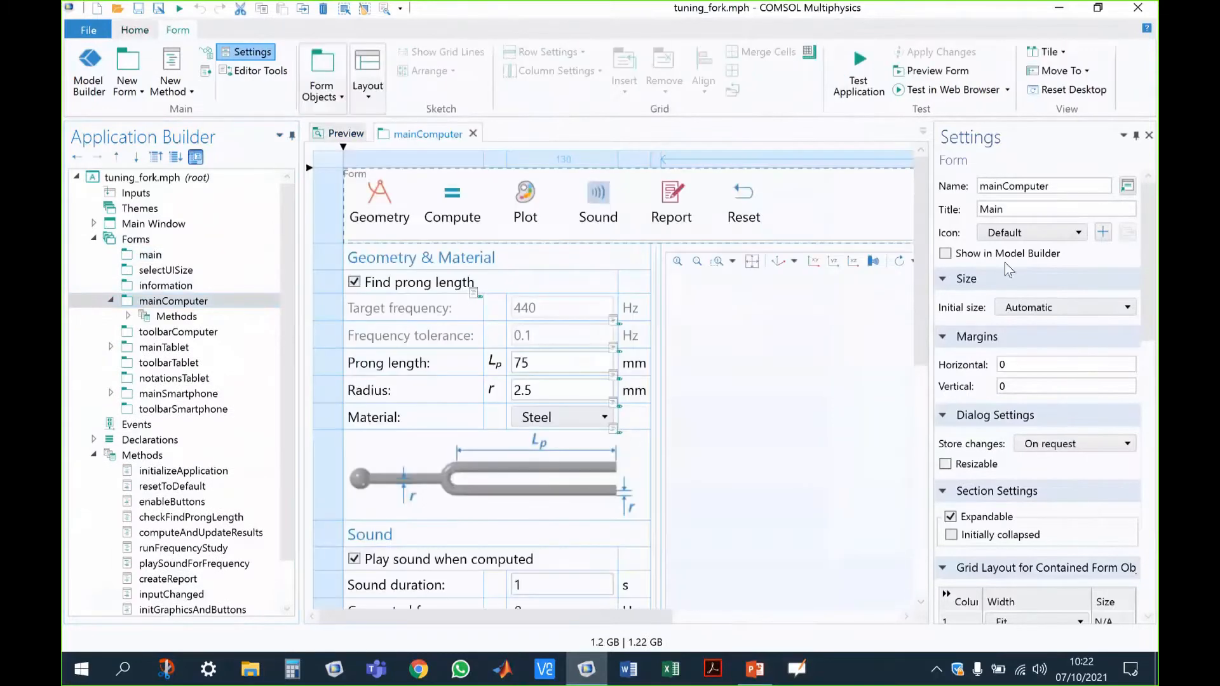
{"action": "left_click_drag", "start_coordinate": [929, 256], "coordinate": [1068, 256]}
{"action": "scroll", "coordinate": [956, 283], "scroll_direction": "down", "scroll_amount": 2}
{"action": "scroll", "coordinate": [956, 283], "scroll_direction": "down", "scroll_amount": 4}
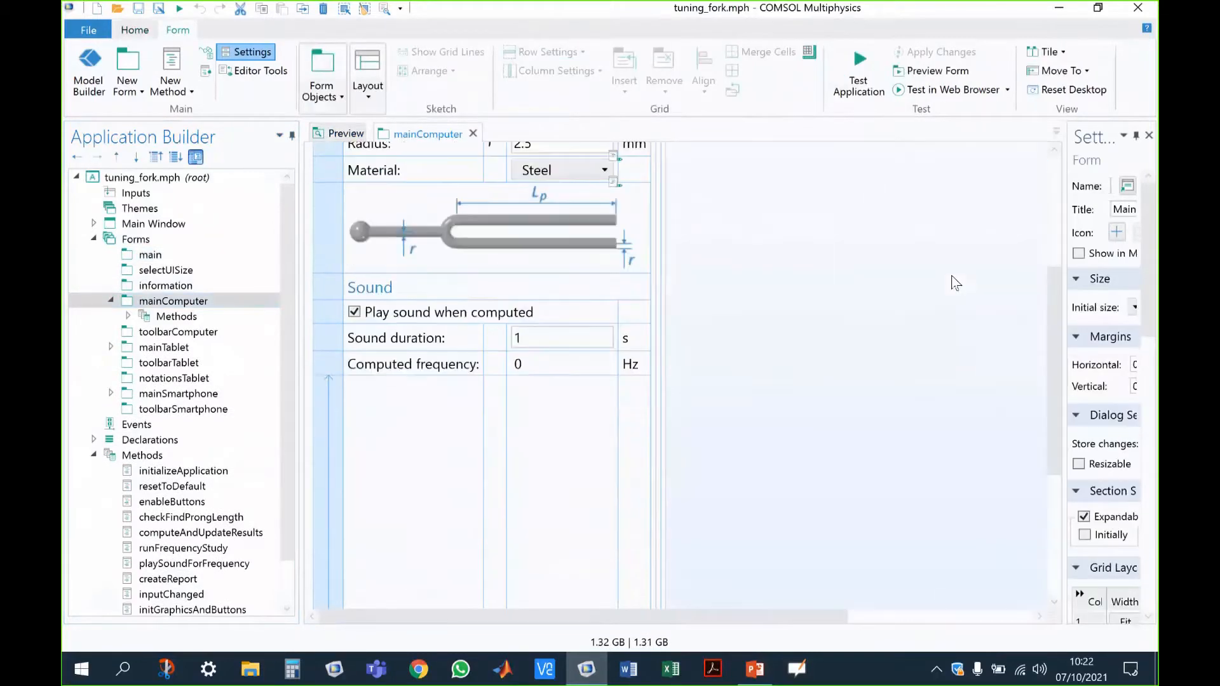
{"action": "scroll", "coordinate": [436, 313], "scroll_direction": "up", "scroll_amount": 6}
Step: Inspect the target frequency, frequency tolerance, prong length and radius input fields, then the Radius label with its settings fully readable
{"action": "left_click", "coordinate": [552, 309]}
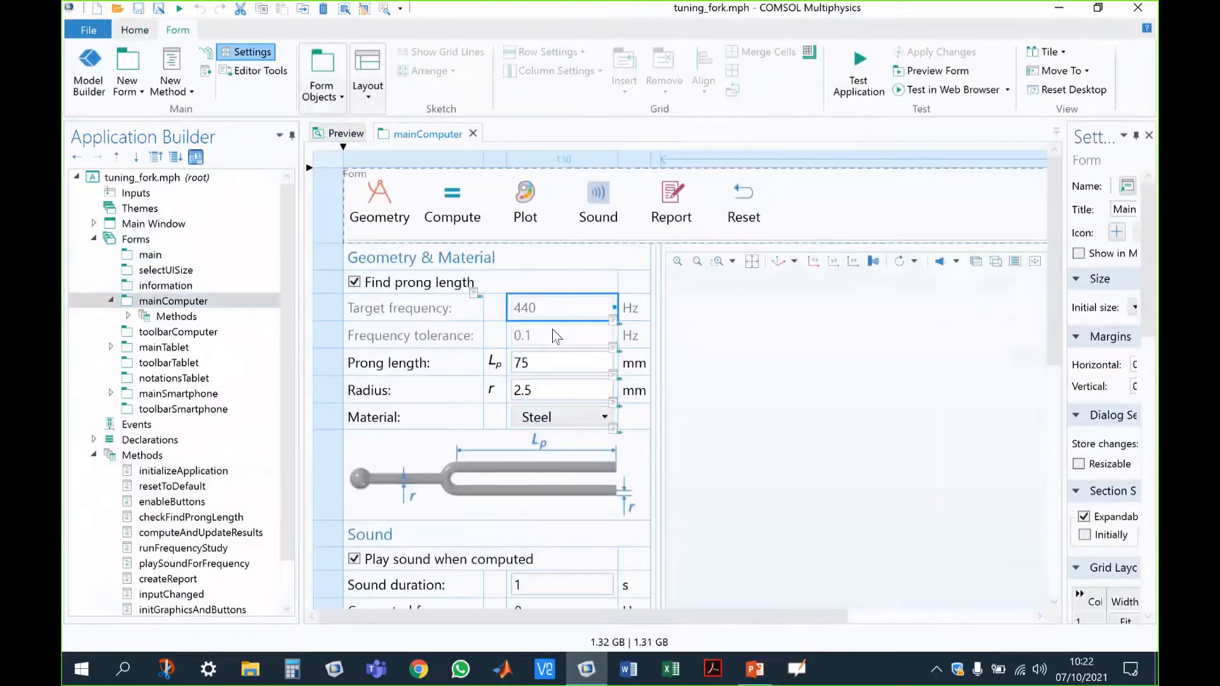
{"action": "left_click", "coordinate": [556, 336]}
{"action": "left_click", "coordinate": [556, 363]}
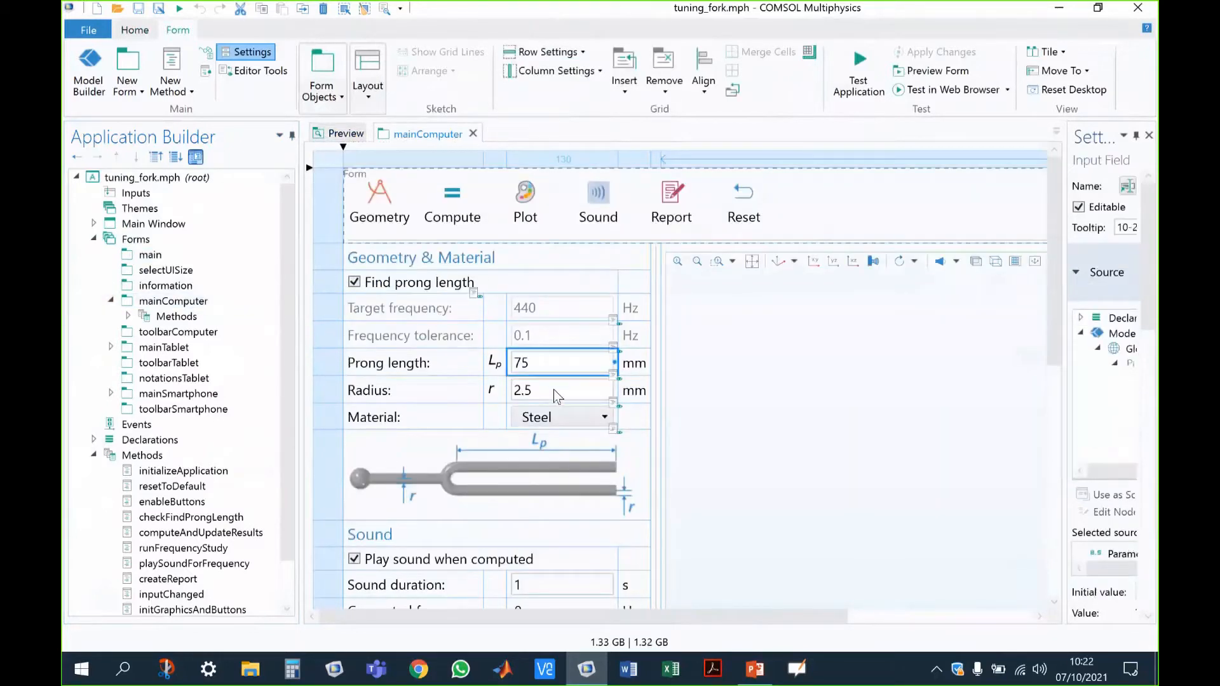
{"action": "left_click", "coordinate": [557, 392]}
{"action": "left_click", "coordinate": [419, 400]}
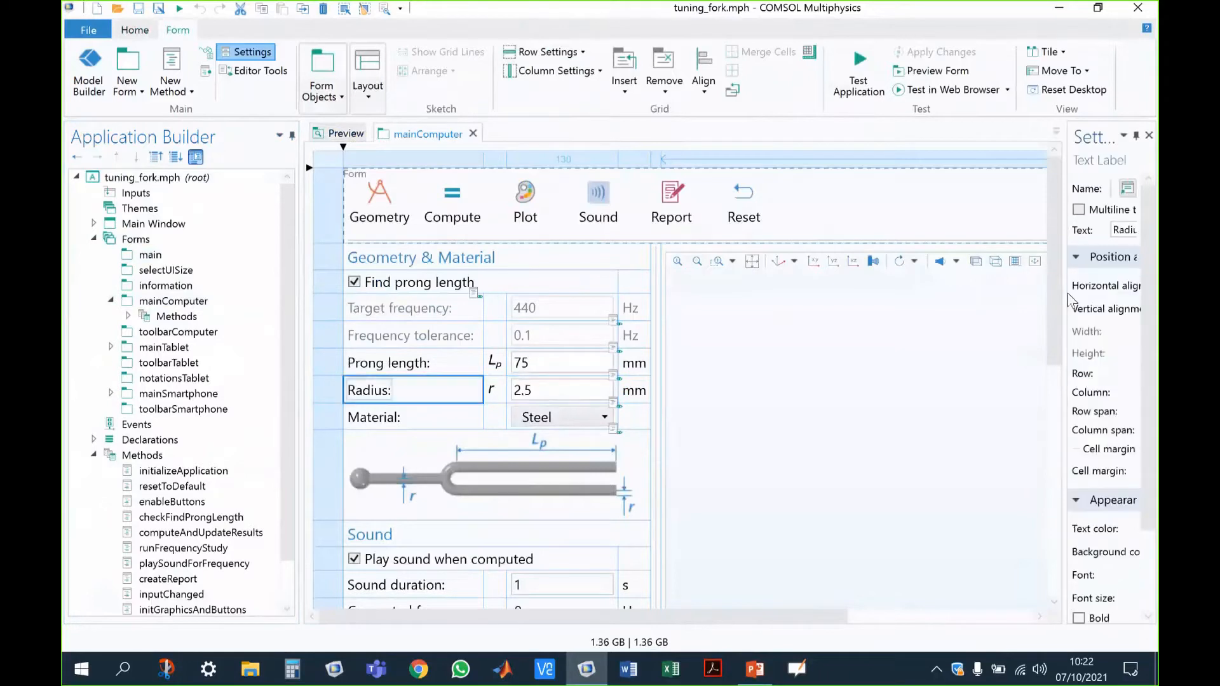
{"action": "left_click_drag", "start_coordinate": [1065, 294], "coordinate": [924, 317]}
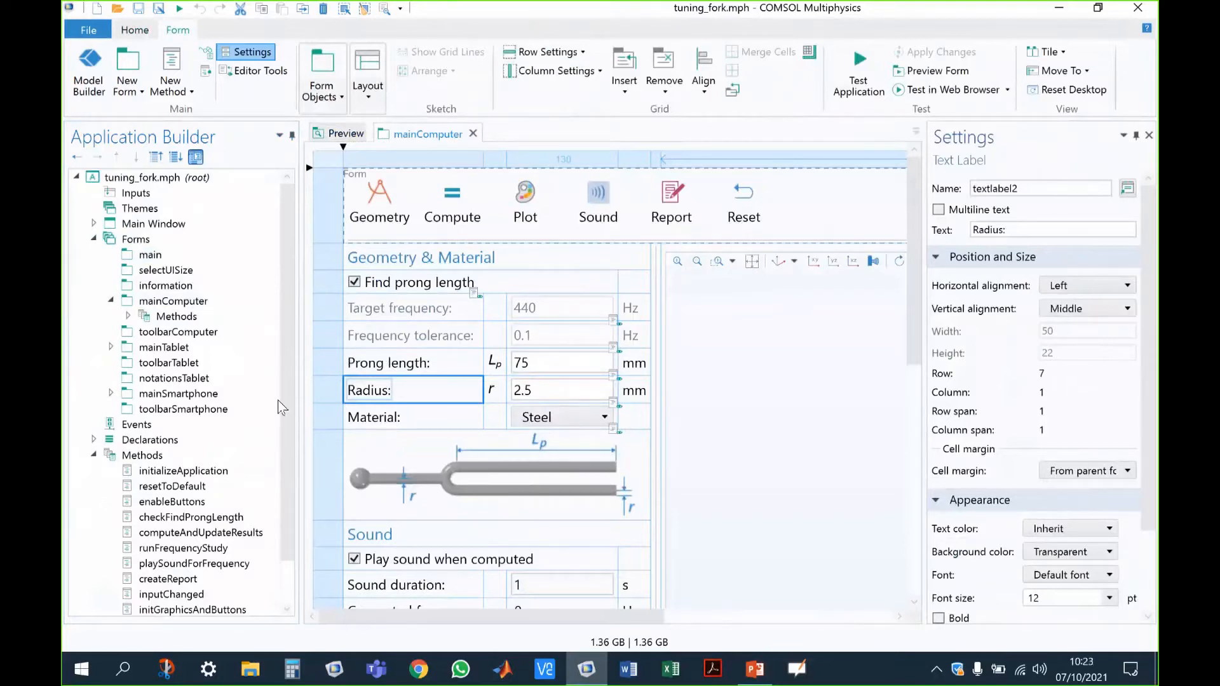
Step: Open the resetToDefault method and examine its code, followed by the checkFindProngLength method
{"action": "scroll", "coordinate": [161, 444], "scroll_direction": "down", "scroll_amount": 1}
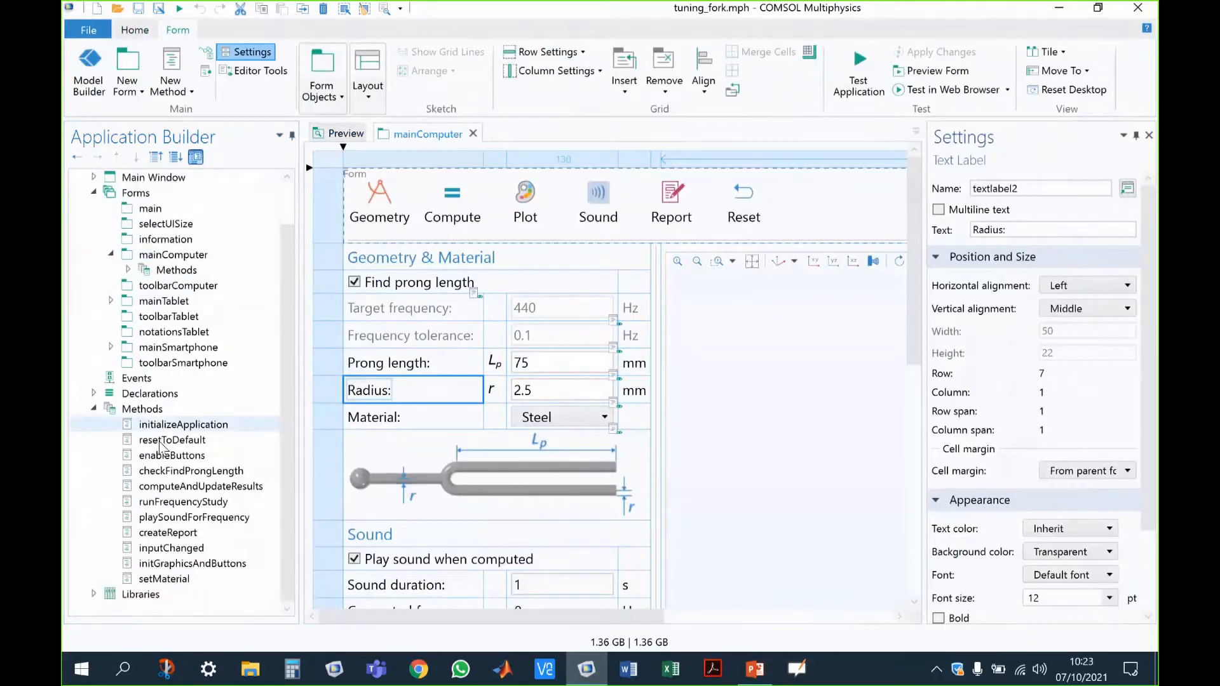
{"action": "double_click", "coordinate": [160, 444]}
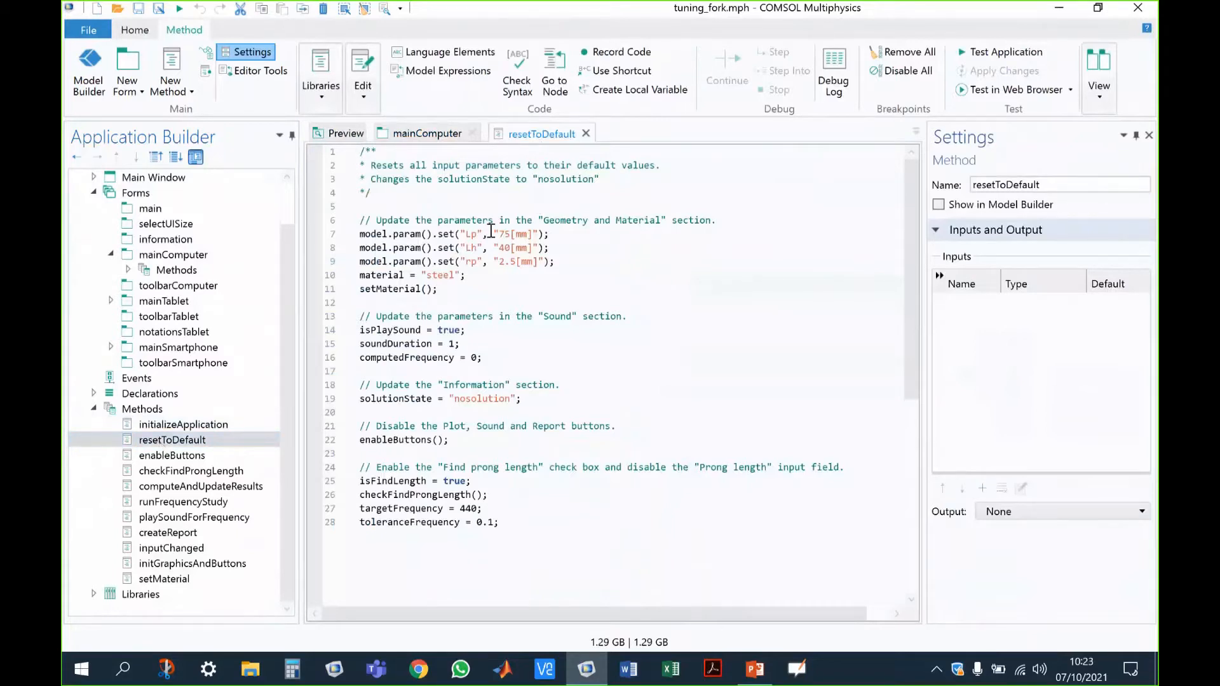
{"action": "left_click", "coordinate": [152, 445]}
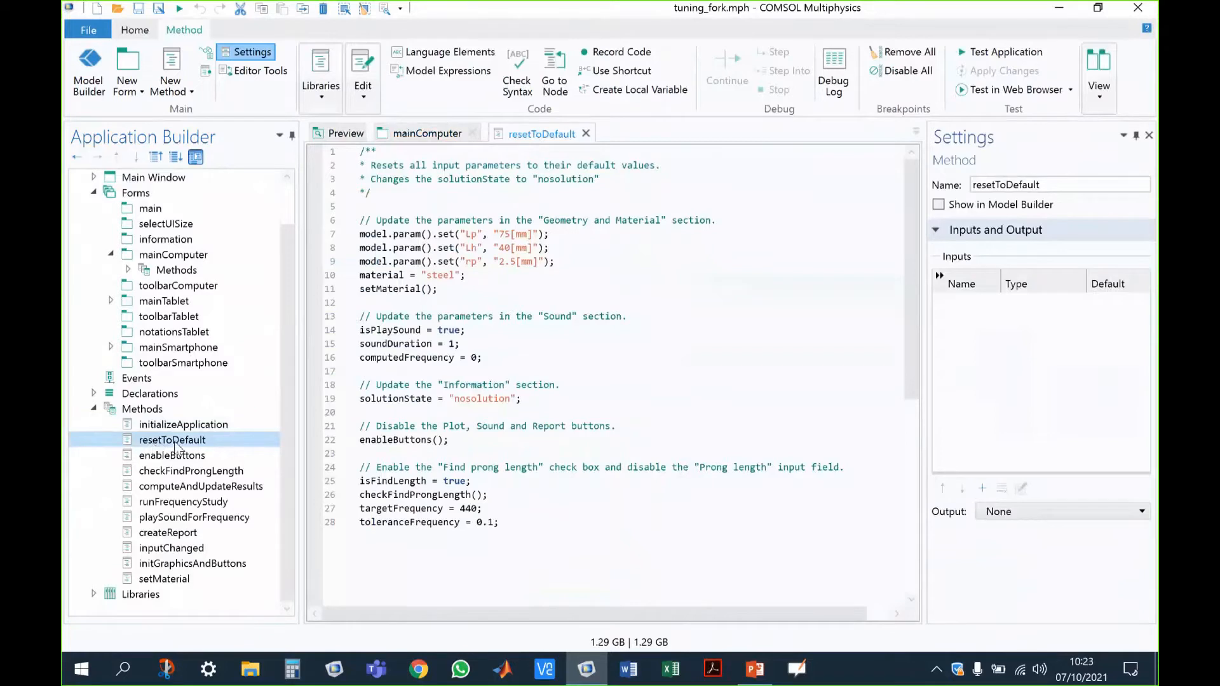
{"action": "left_click", "coordinate": [495, 176]}
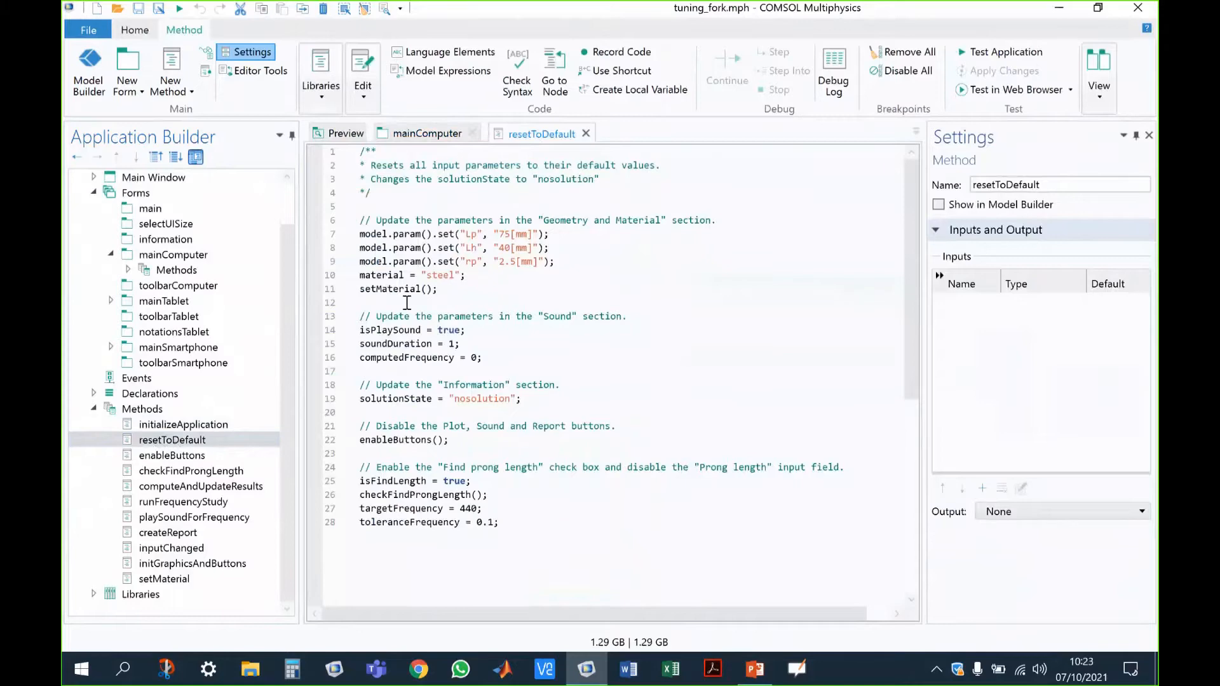
{"action": "double_click", "coordinate": [209, 476]}
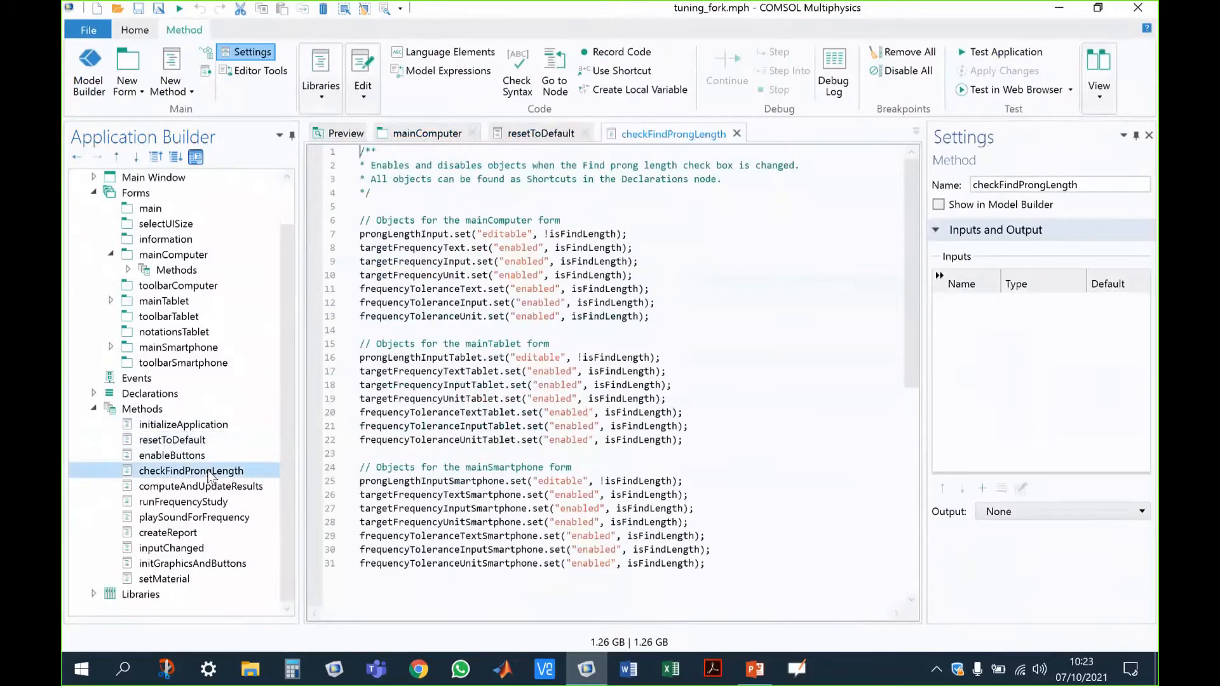
Step: Open the main form in the form editor, then test the application and choose the interface sized for a computer
{"action": "left_click", "coordinate": [145, 202]}
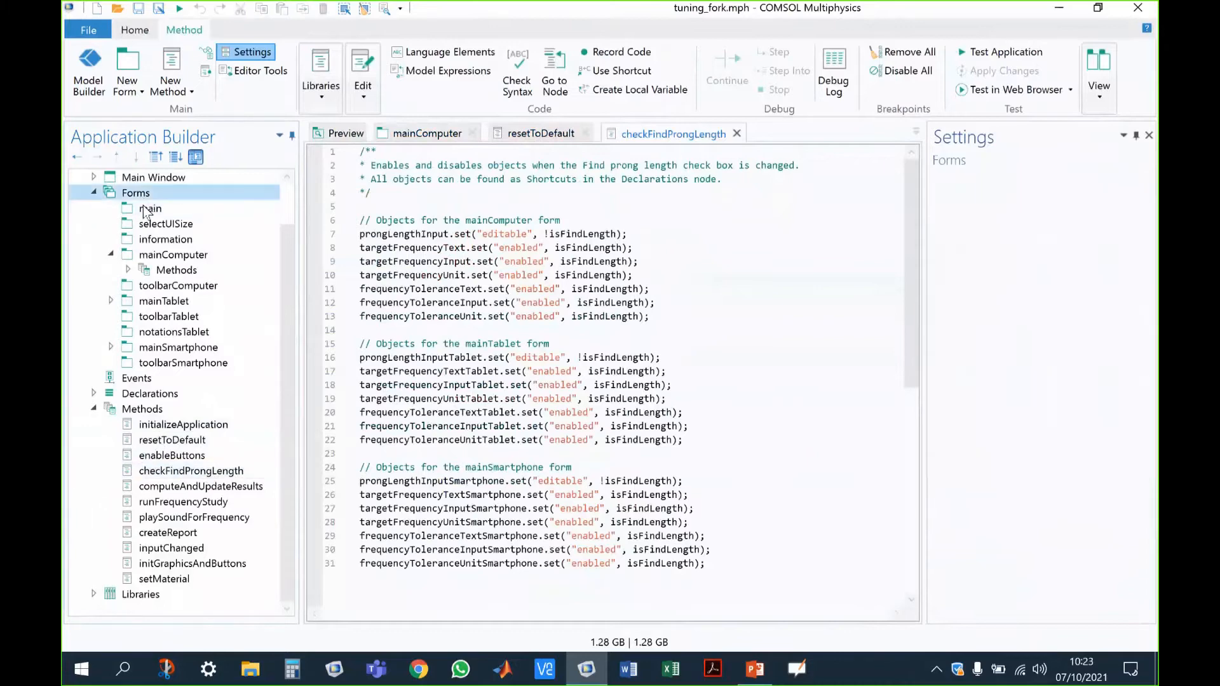
{"action": "double_click", "coordinate": [144, 210]}
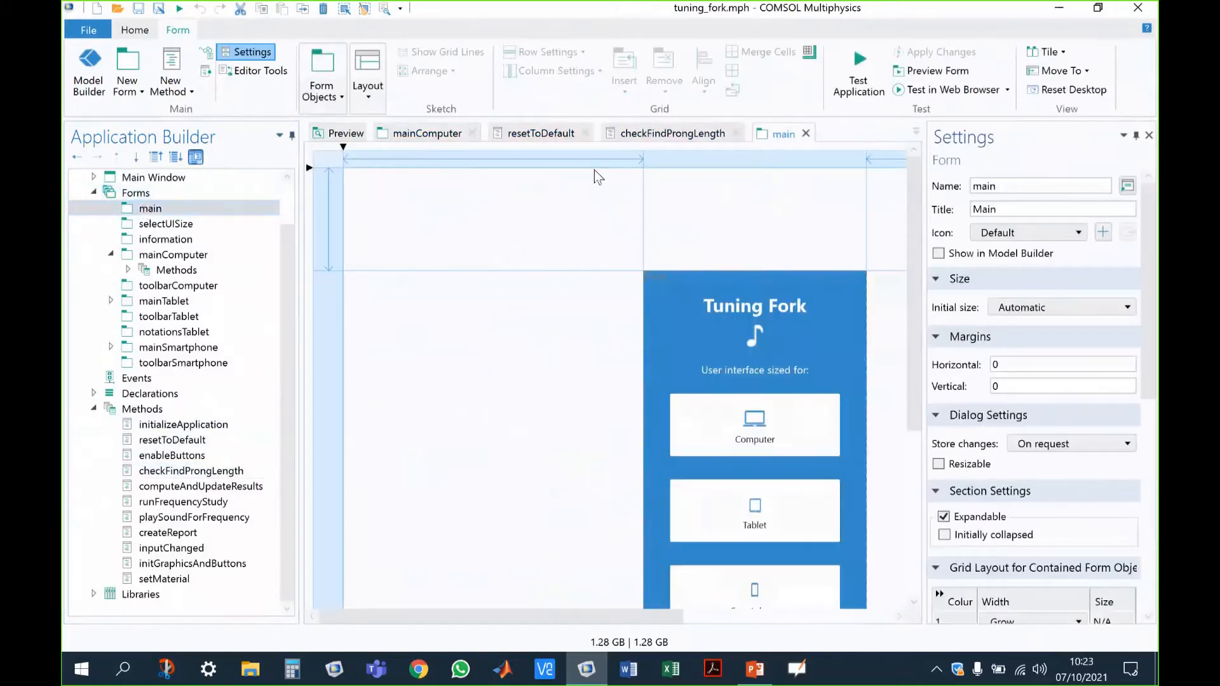
{"action": "left_click", "coordinate": [859, 63]}
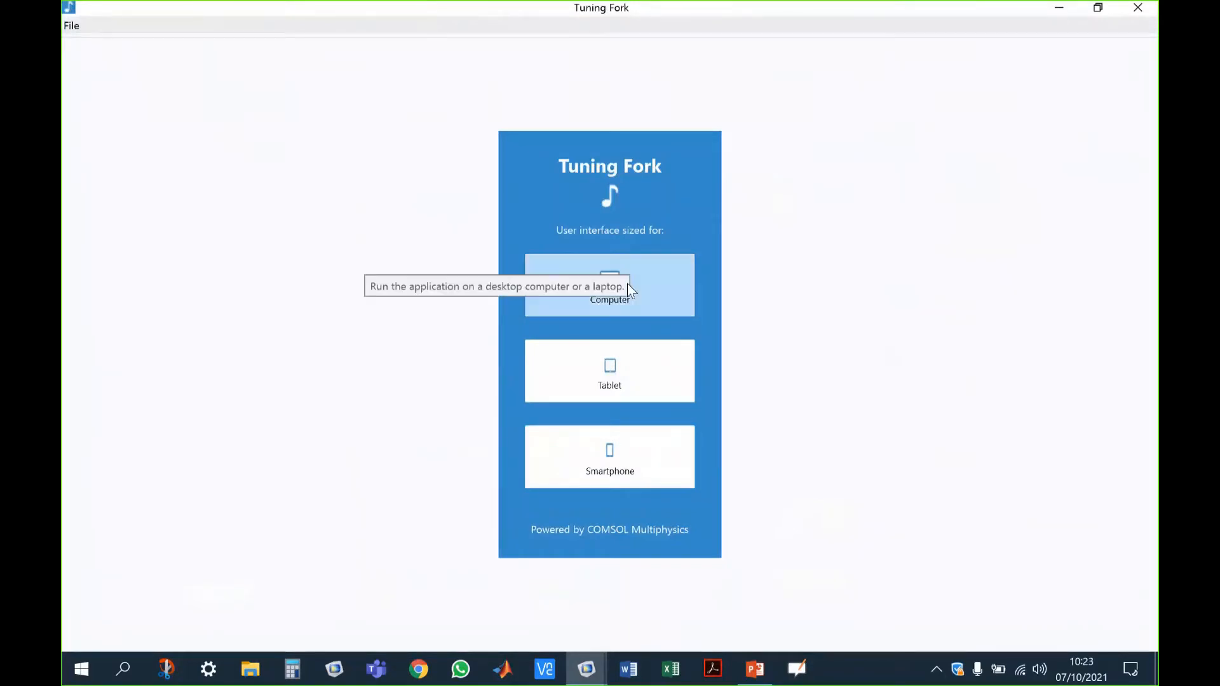
{"action": "left_click", "coordinate": [608, 284]}
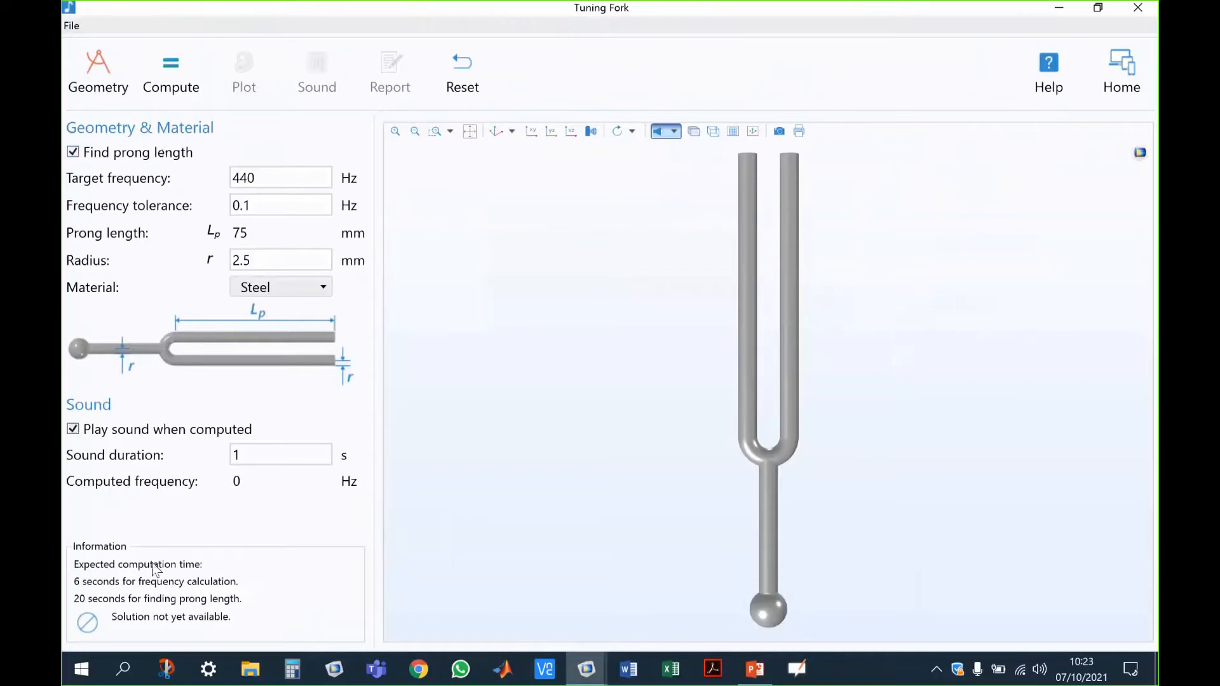
Step: Set the tuning fork's material to Aluminum and compute the solution with the prong length search enabled
{"action": "left_click", "coordinate": [266, 542]}
{"action": "left_click_drag", "start_coordinate": [542, 236], "coordinate": [560, 244]}
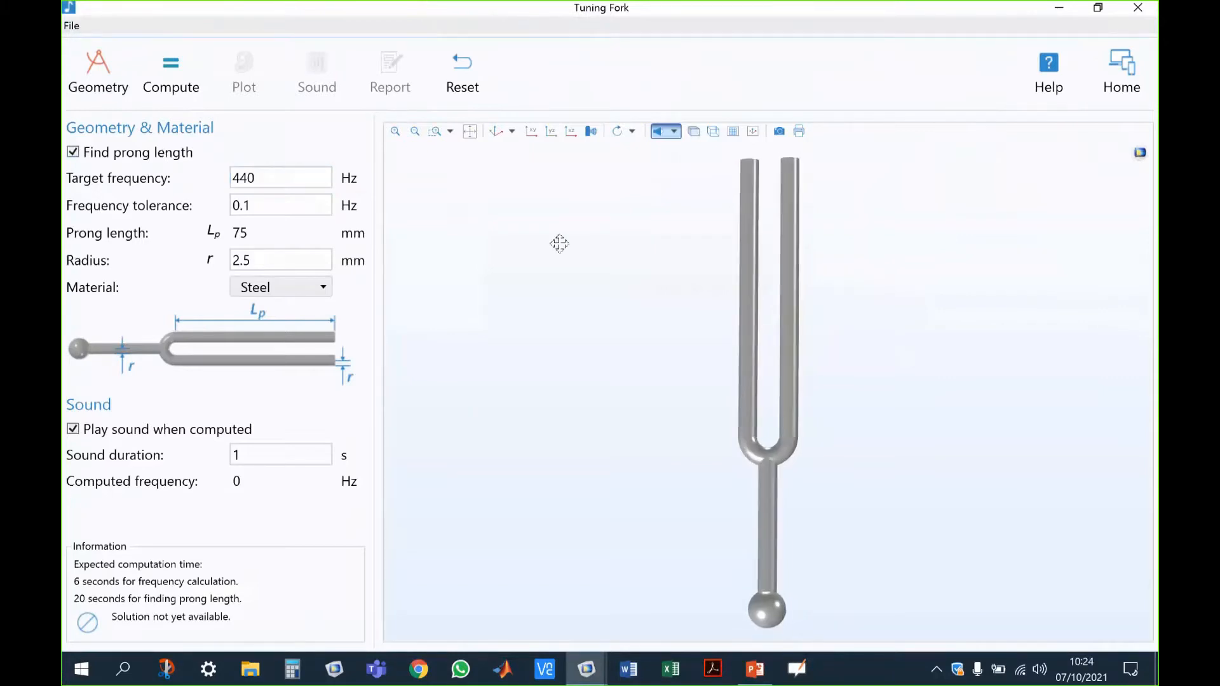
{"action": "left_click_drag", "start_coordinate": [560, 244], "coordinate": [693, 287]}
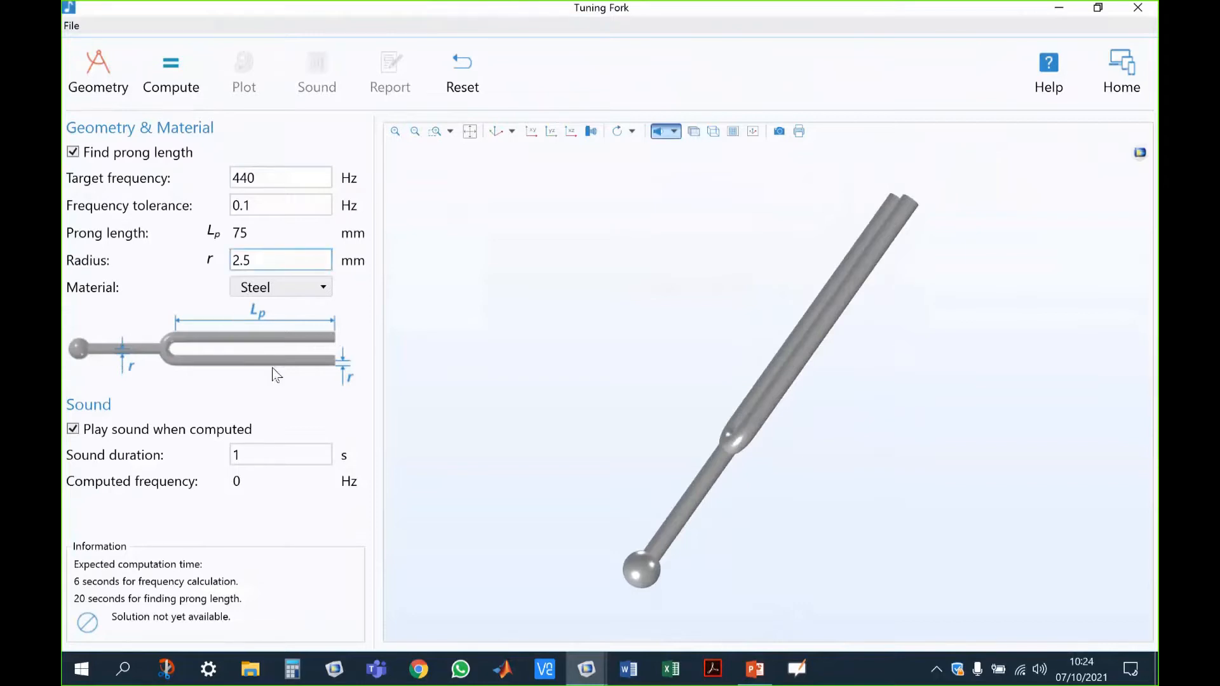
{"action": "left_click", "coordinate": [293, 287]}
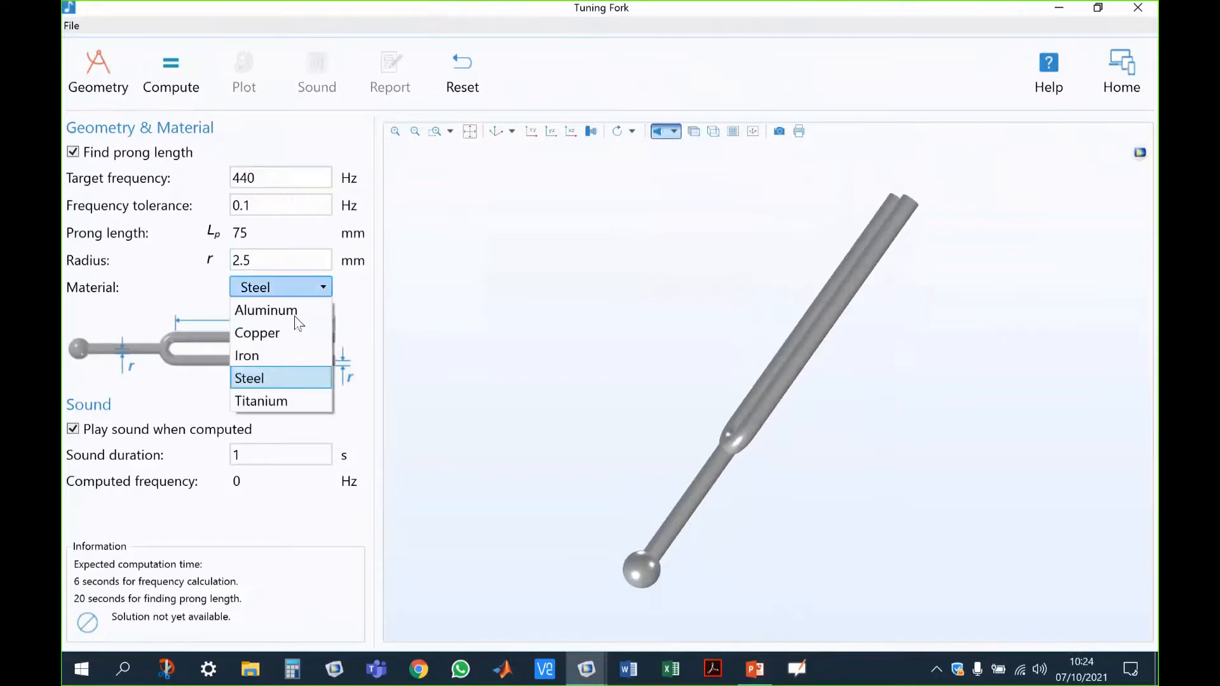
{"action": "left_click", "coordinate": [265, 310]}
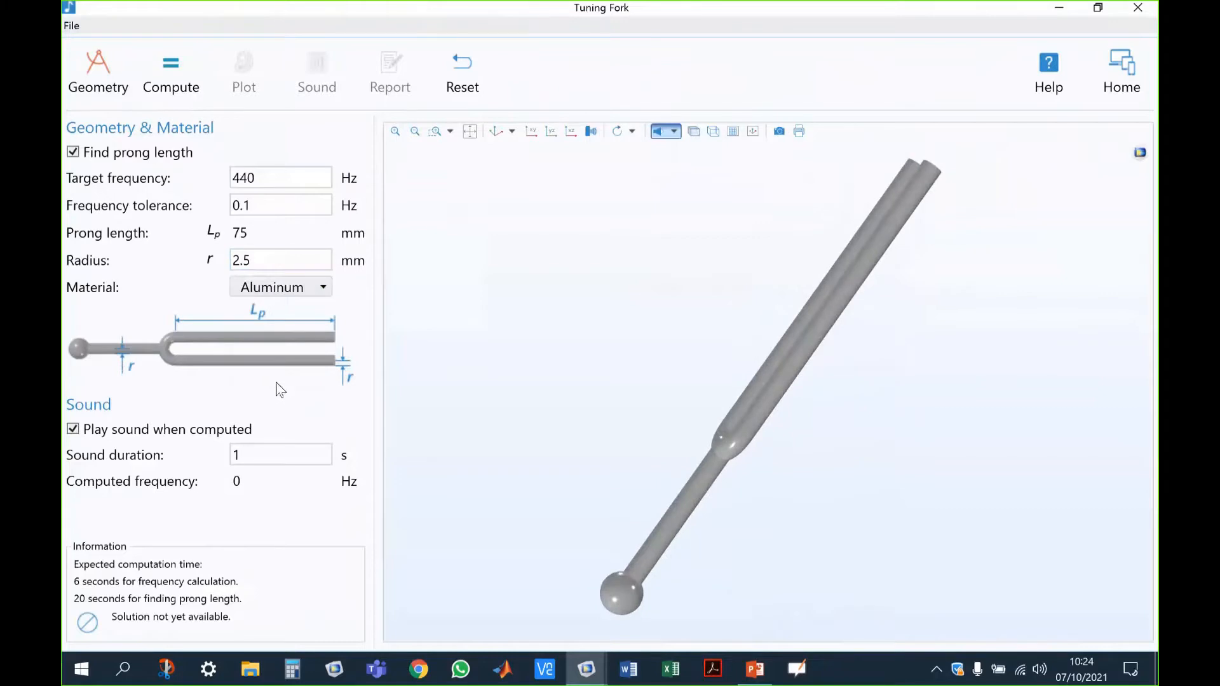
{"action": "left_click", "coordinate": [277, 384]}
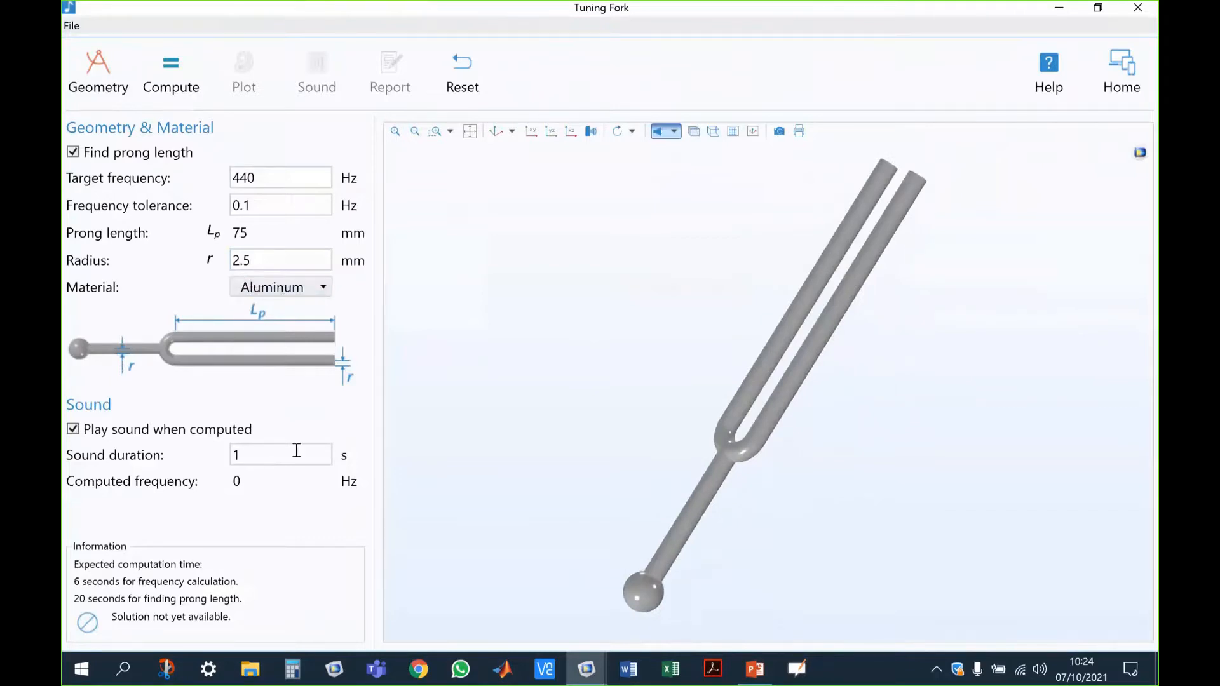
{"action": "left_click", "coordinate": [167, 75]}
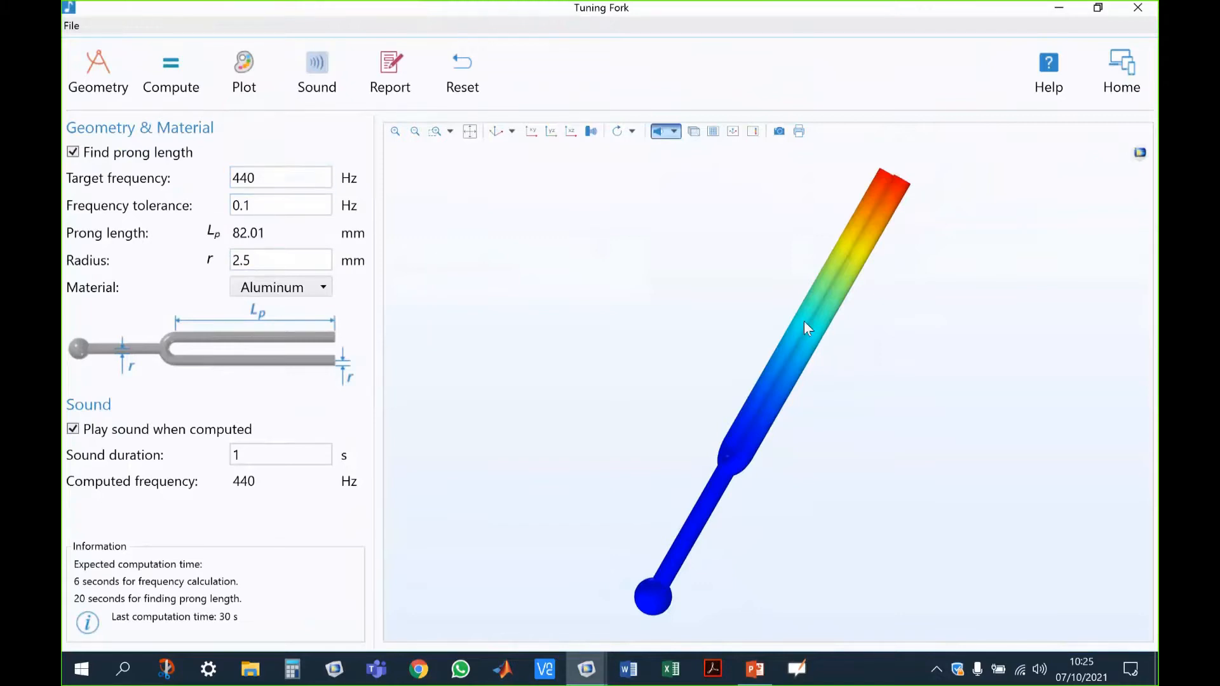
Step: Inspect the computed fork's result plot and geometry from several angles, and play the resulting sound
{"action": "left_click_drag", "start_coordinate": [803, 322], "coordinate": [681, 353]}
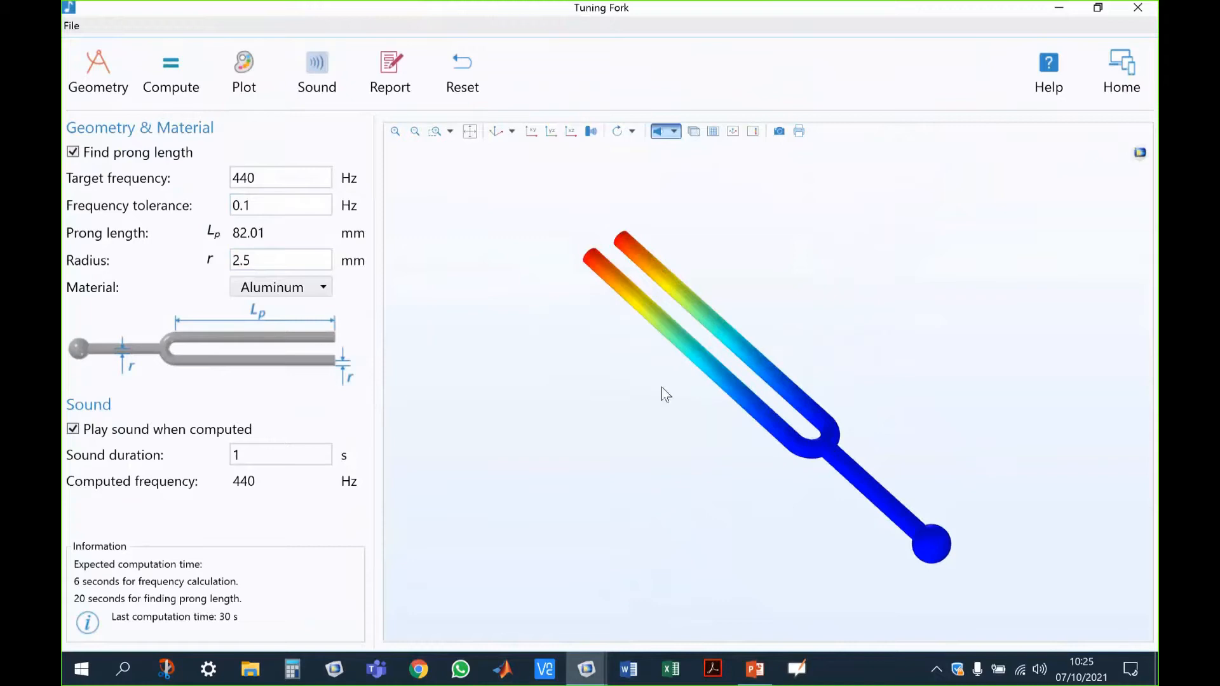
{"action": "left_click_drag", "start_coordinate": [665, 394], "coordinate": [400, 267]}
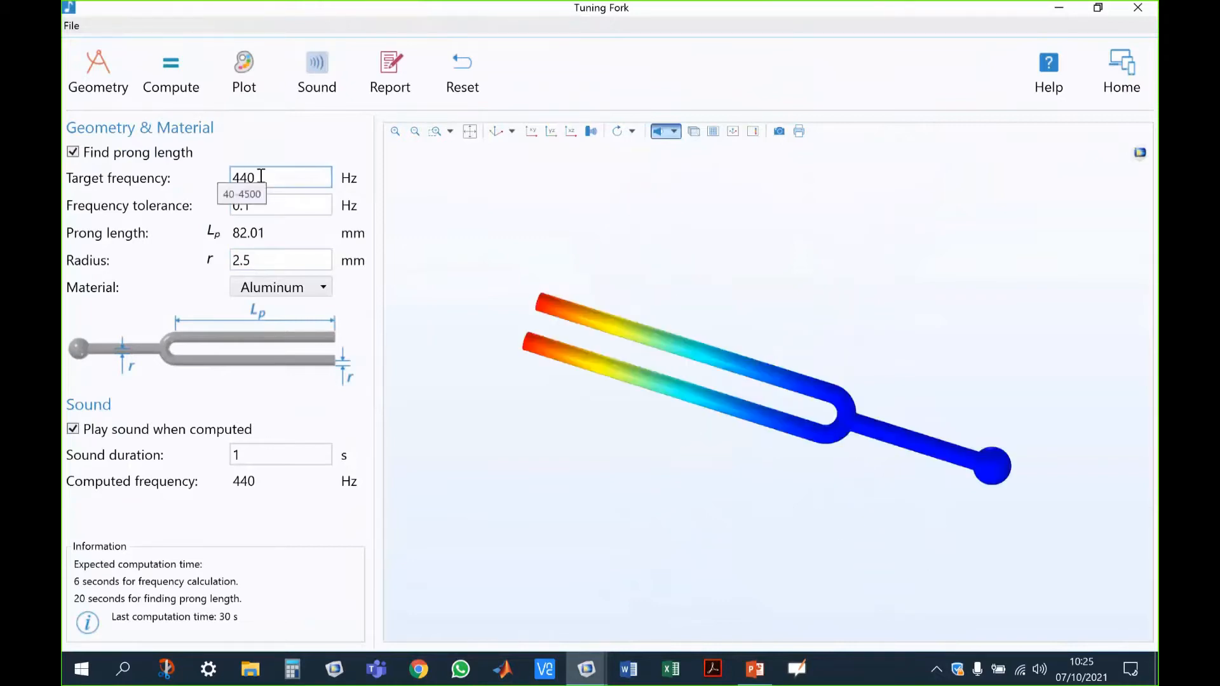
{"action": "left_click_drag", "start_coordinate": [570, 340], "coordinate": [518, 373]}
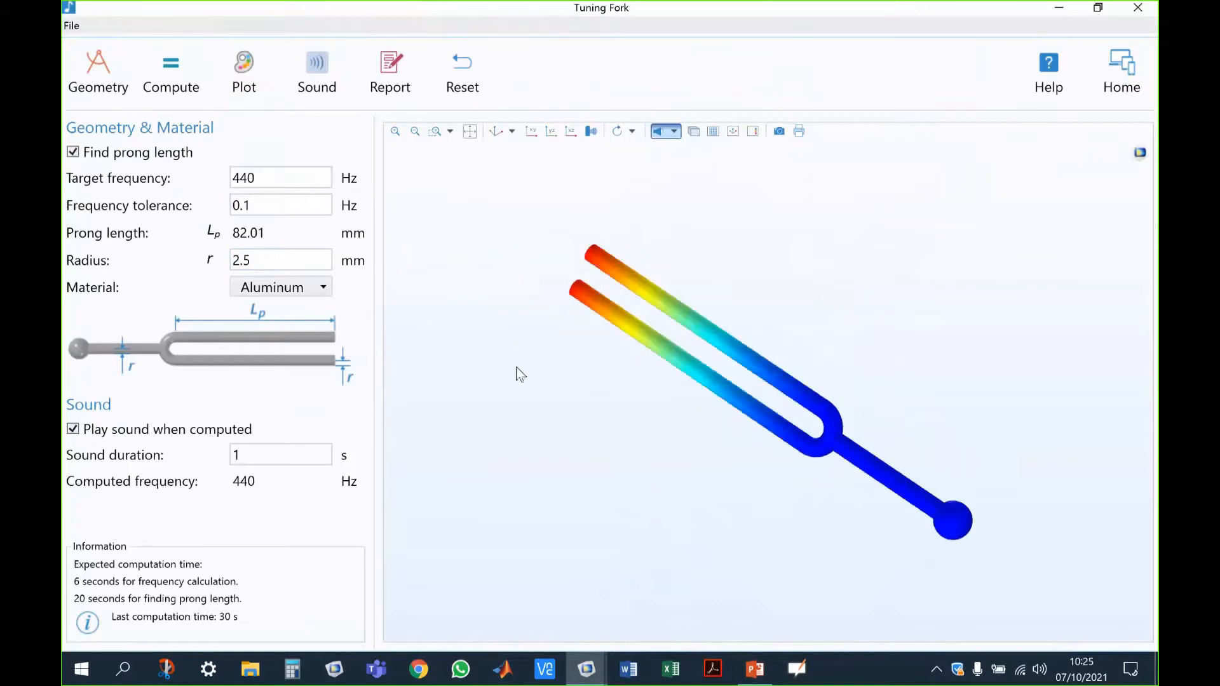
{"action": "left_click", "coordinate": [112, 74]}
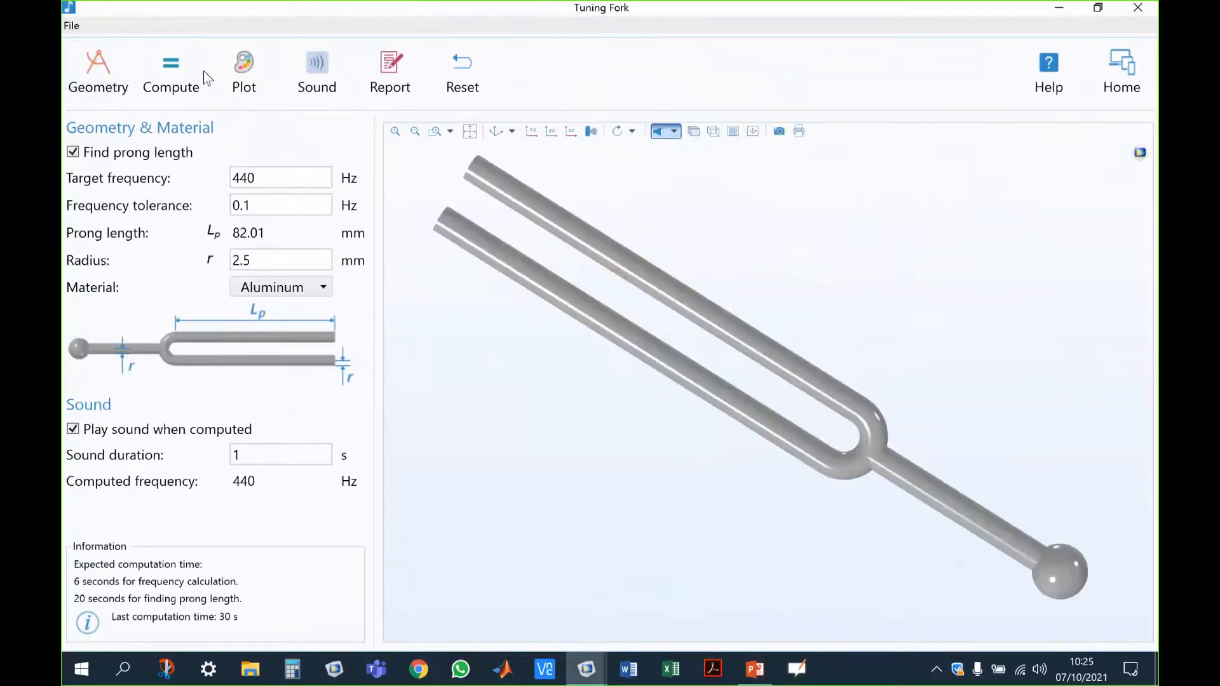
{"action": "left_click", "coordinate": [225, 75]}
{"action": "left_click", "coordinate": [313, 76]}
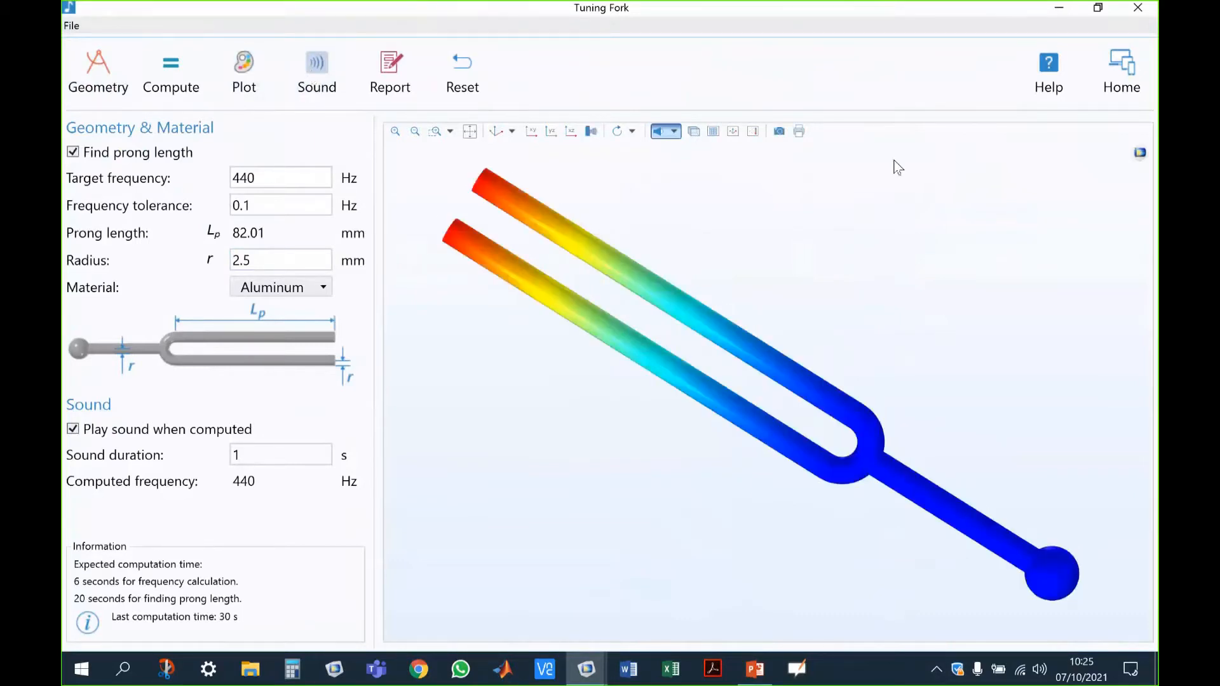
Step: Generate the Word report of the tuning fork results and look through it as far as the Model Parameters section
{"action": "left_click", "coordinate": [390, 68]}
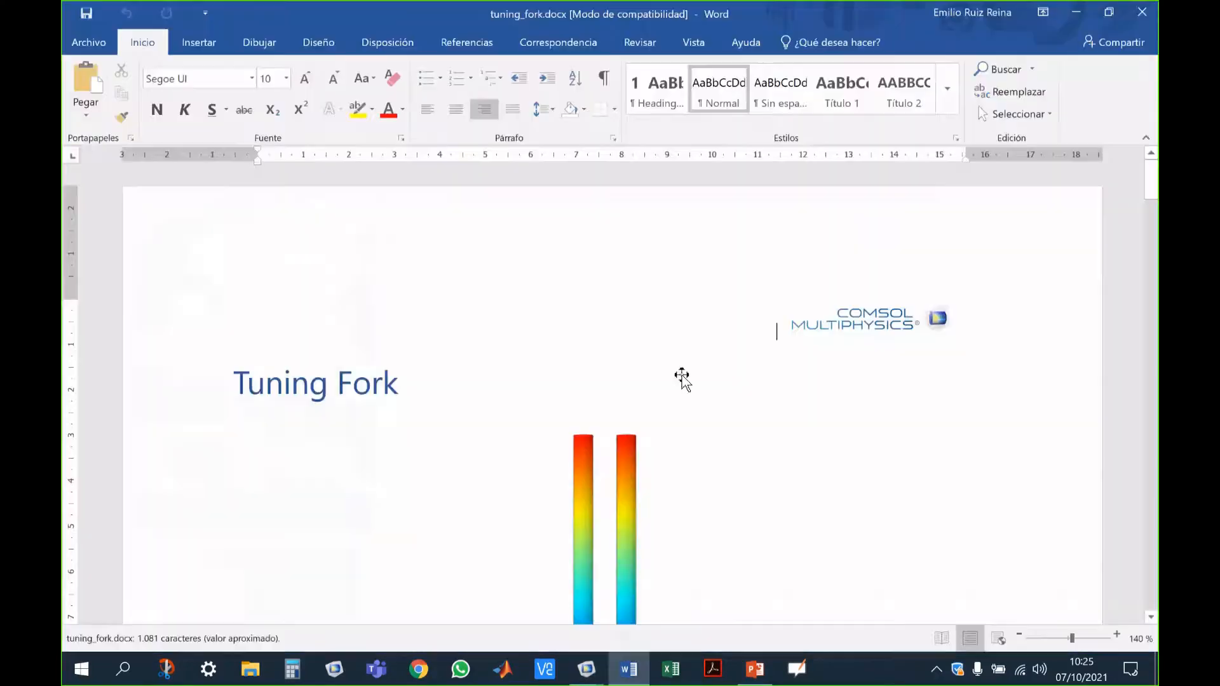
{"action": "scroll", "coordinate": [682, 380], "scroll_direction": "down", "scroll_amount": 3}
{"action": "scroll", "coordinate": [681, 376], "scroll_direction": "down", "scroll_amount": 3}
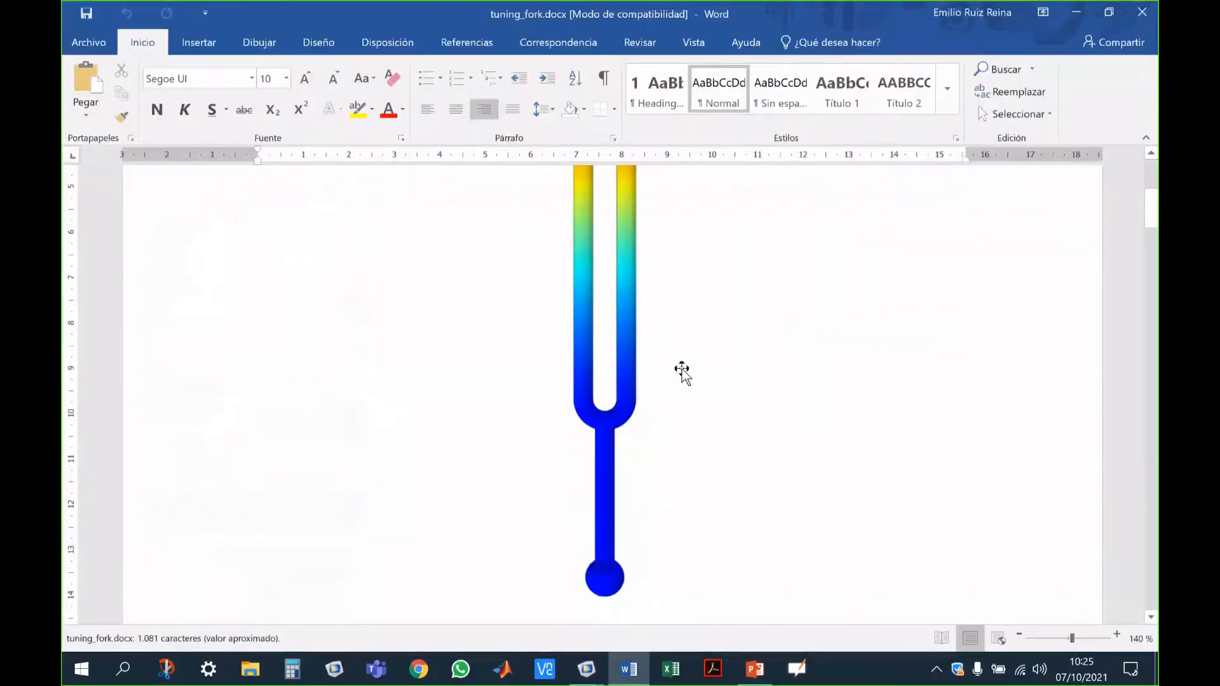
{"action": "scroll", "coordinate": [681, 370], "scroll_direction": "down", "scroll_amount": 12}
{"action": "scroll", "coordinate": [683, 368], "scroll_direction": "down", "scroll_amount": 9}
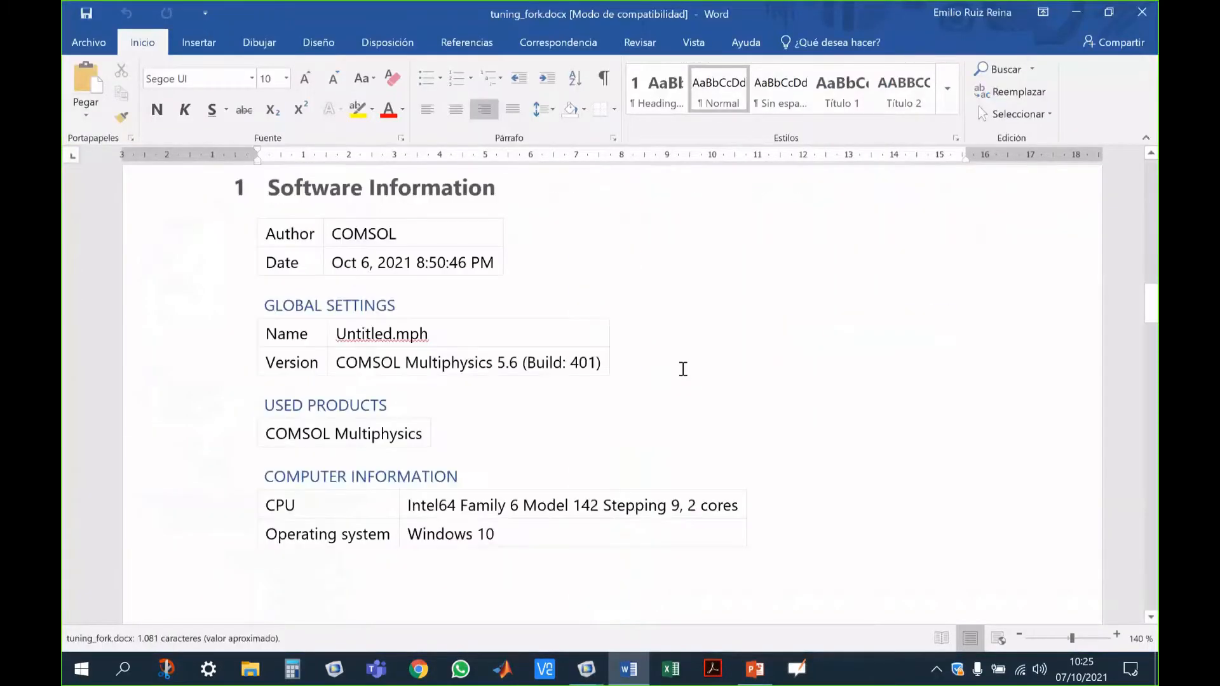
{"action": "scroll", "coordinate": [683, 368], "scroll_direction": "down", "scroll_amount": 15}
{"action": "scroll", "coordinate": [682, 366], "scroll_direction": "down", "scroll_amount": 4}
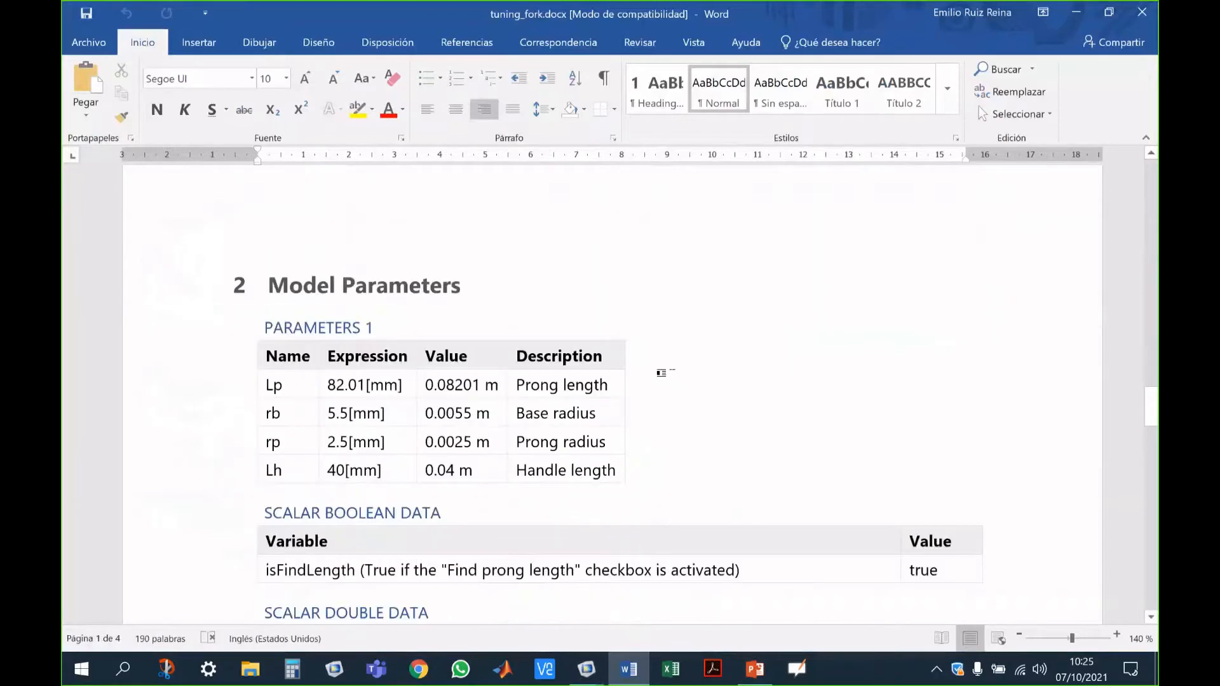
{"action": "scroll", "coordinate": [660, 373], "scroll_direction": "down", "scroll_amount": 5}
{"action": "scroll", "coordinate": [713, 376], "scroll_direction": "up", "scroll_amount": 3}
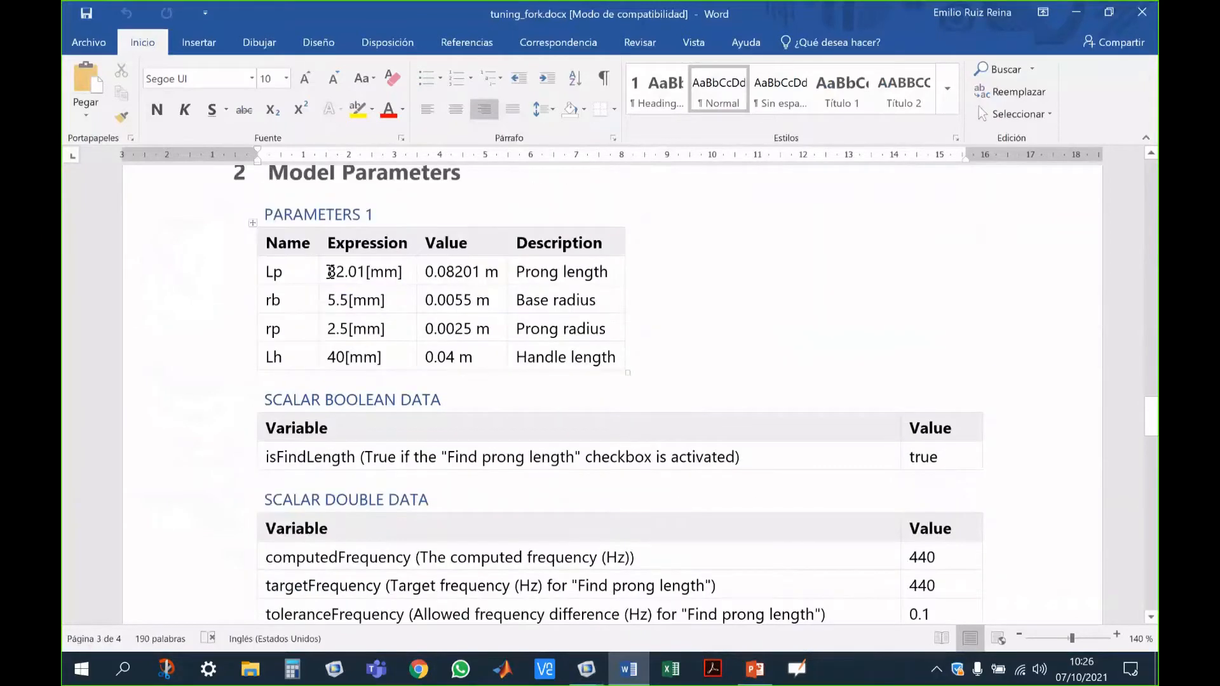
Step: Examine the report's parameter, scalar double and scalar string data tables, then close the report document
{"action": "left_click", "coordinate": [330, 271]}
{"action": "scroll", "coordinate": [685, 365], "scroll_direction": "down", "scroll_amount": 6}
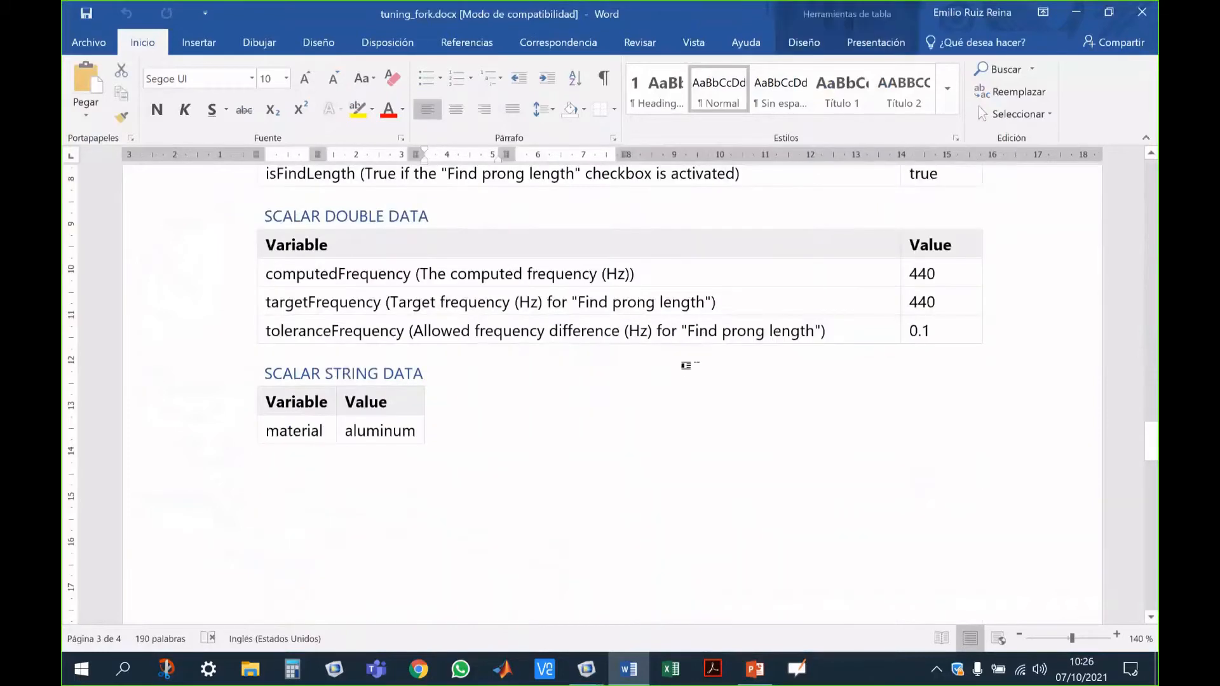
{"action": "scroll", "coordinate": [685, 366], "scroll_direction": "up", "scroll_amount": 1}
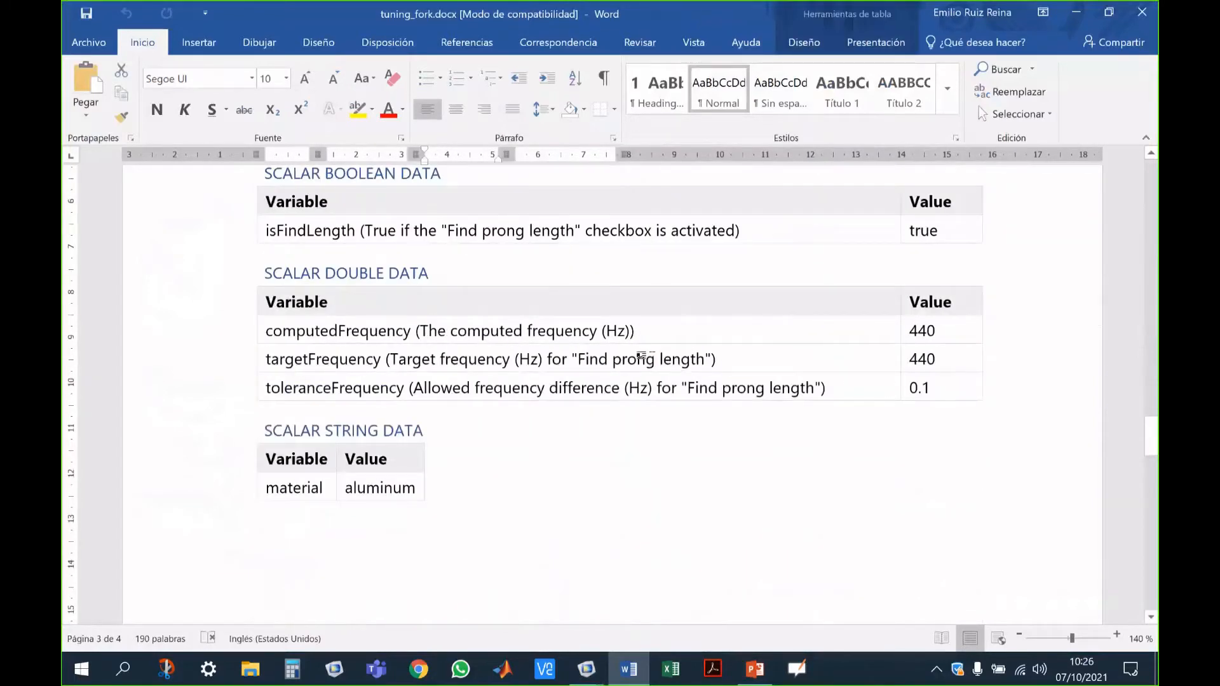
{"action": "scroll", "coordinate": [642, 356], "scroll_direction": "up", "scroll_amount": 3}
{"action": "left_click", "coordinate": [737, 355]}
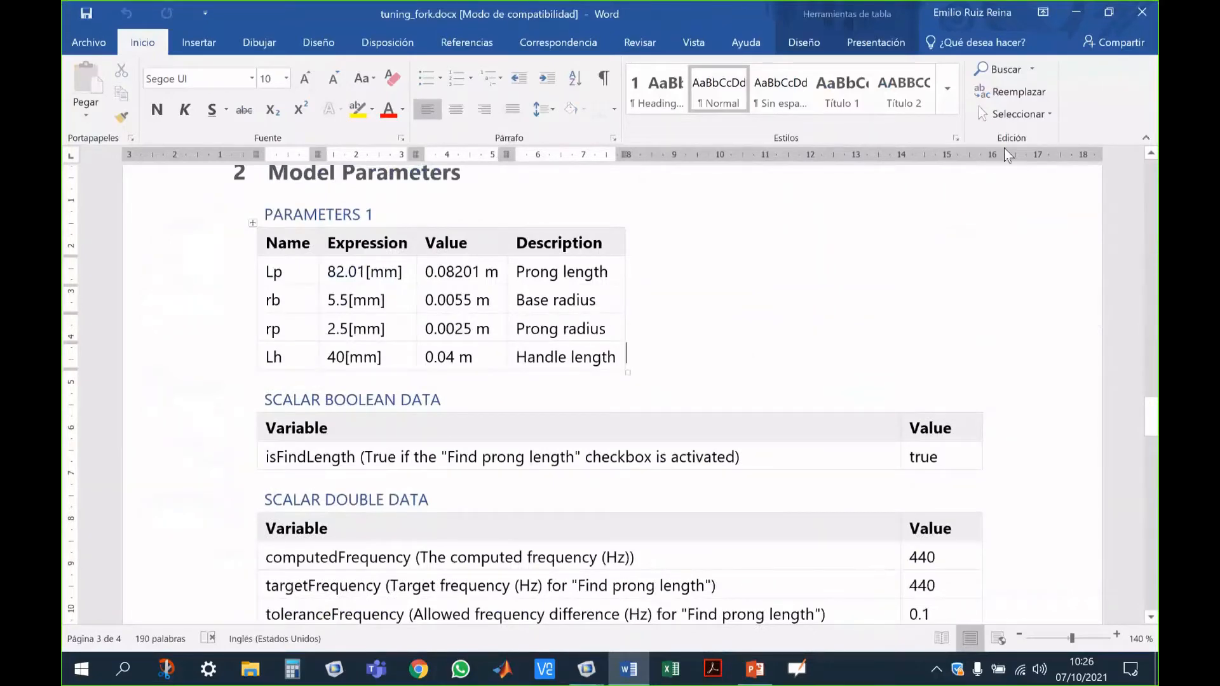
{"action": "left_click_drag", "start_coordinate": [258, 17], "coordinate": [247, 131]}
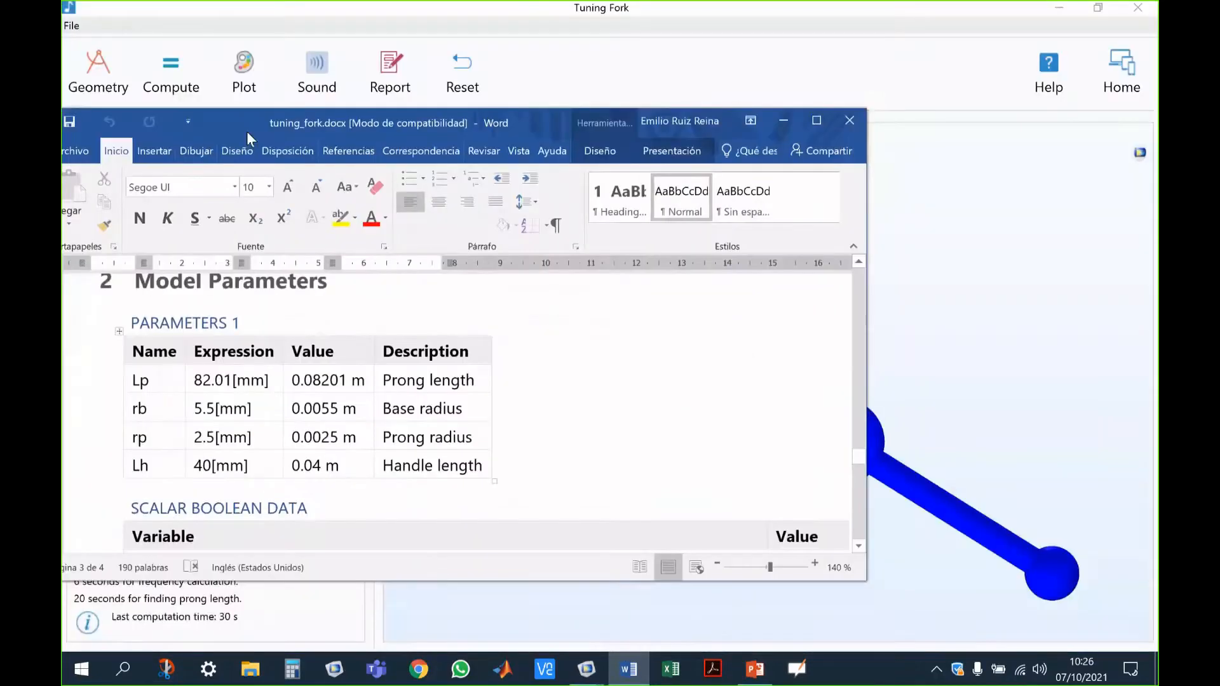
{"action": "left_click", "coordinate": [849, 122]}
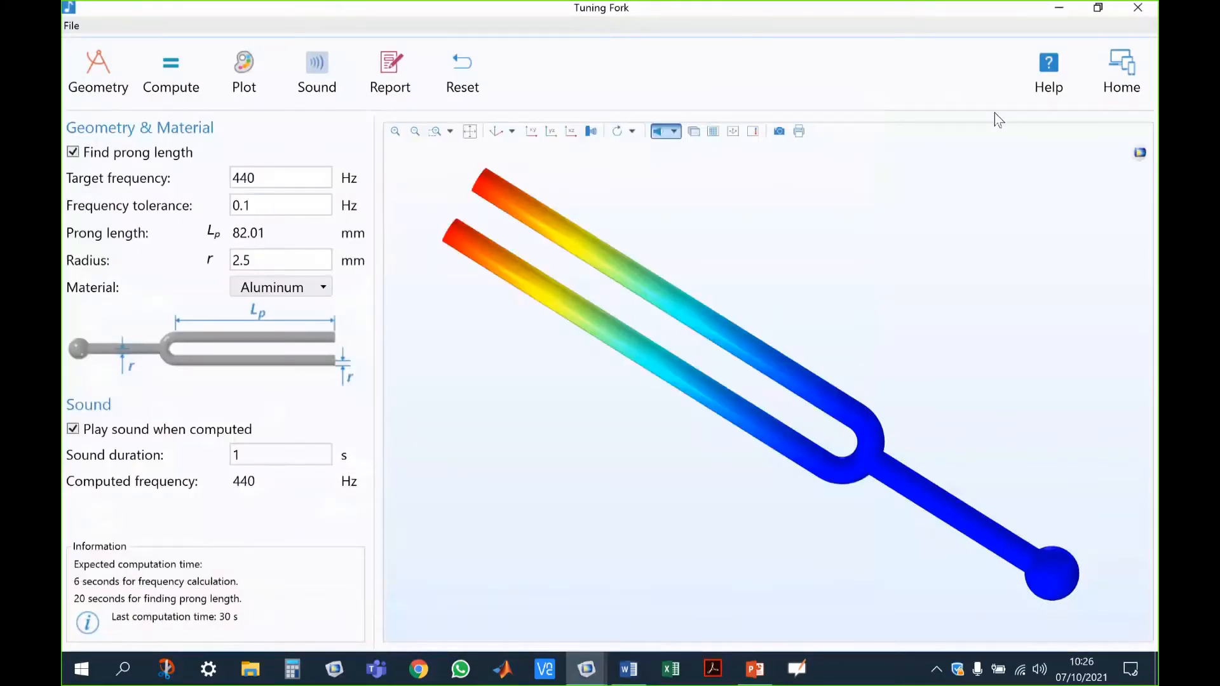
Step: Open the app's help document tuning_fork.pdf, view its title page without the bookmarks pane, and close it
{"action": "key", "text": "alt+Tab"}
{"action": "key", "text": "Home"}
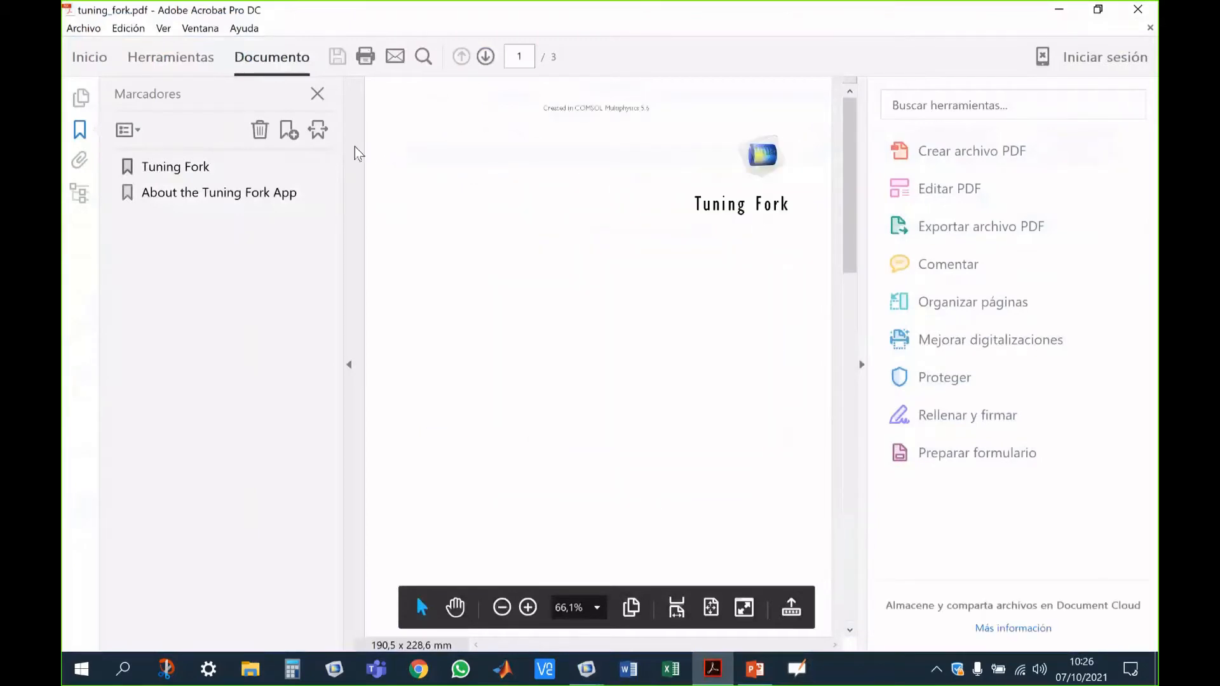
{"action": "left_click", "coordinate": [345, 274]}
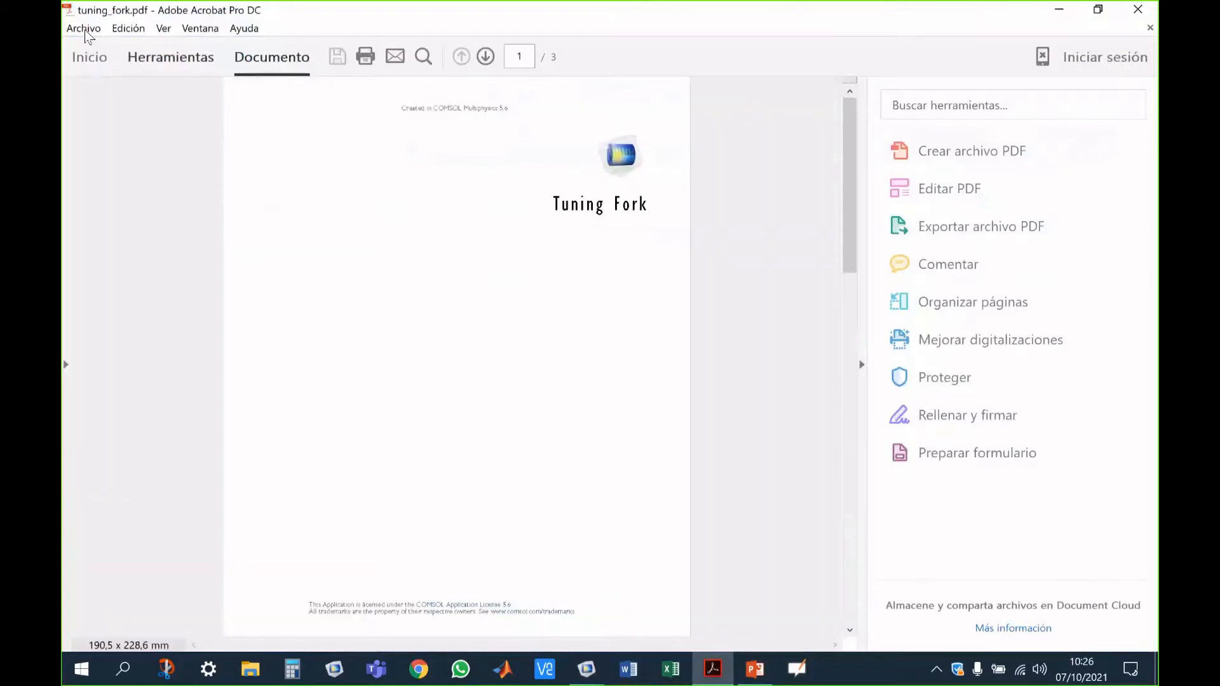
{"action": "left_click", "coordinate": [83, 28]}
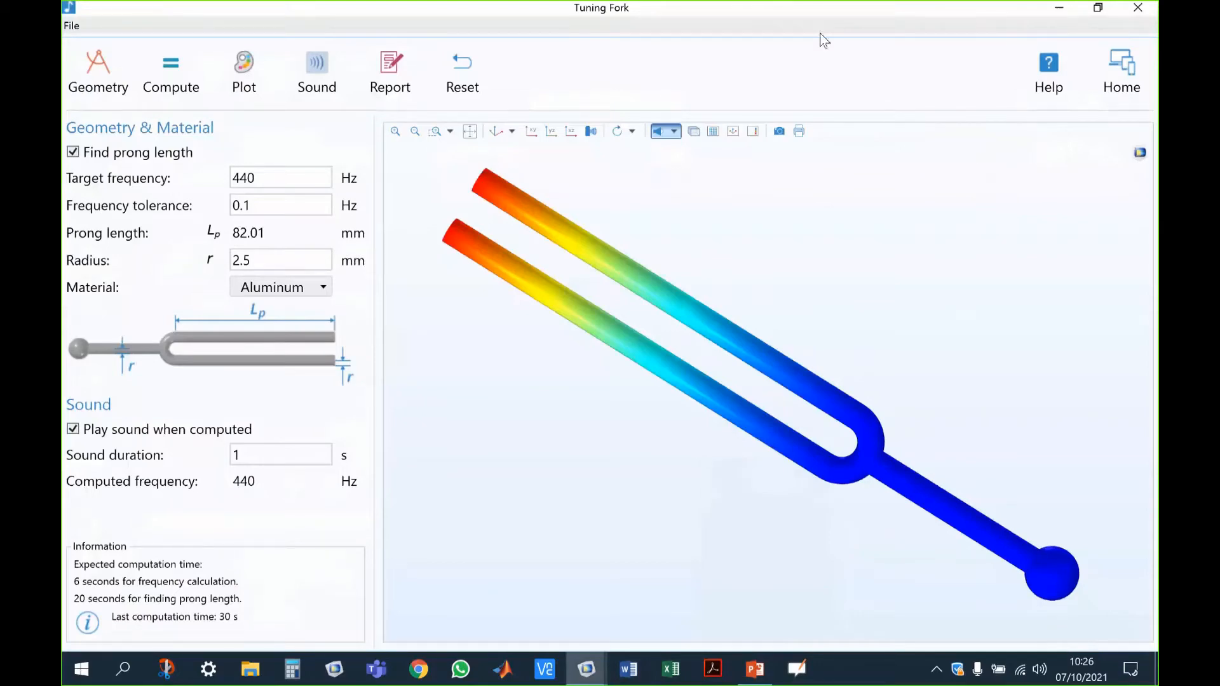
Step: Close the running tuning fork app and return to the Application Builder
{"action": "left_click", "coordinate": [1097, 8]}
{"action": "left_click", "coordinate": [1105, 84]}
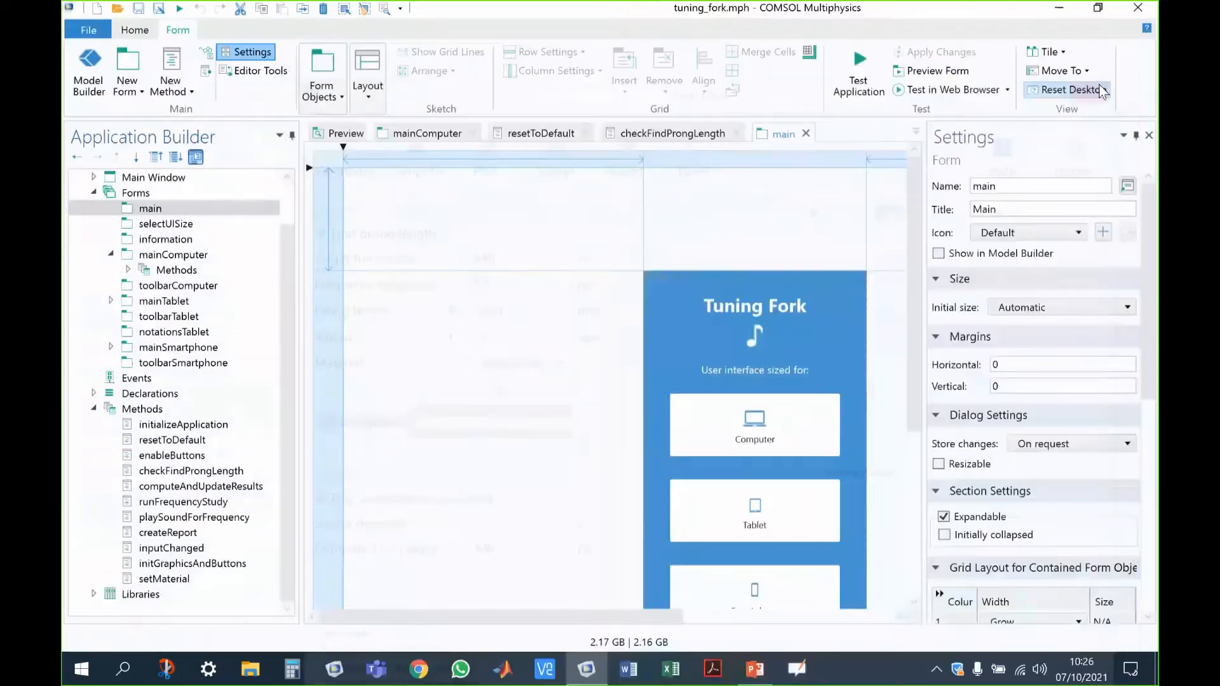
{"action": "left_click", "coordinate": [858, 95]}
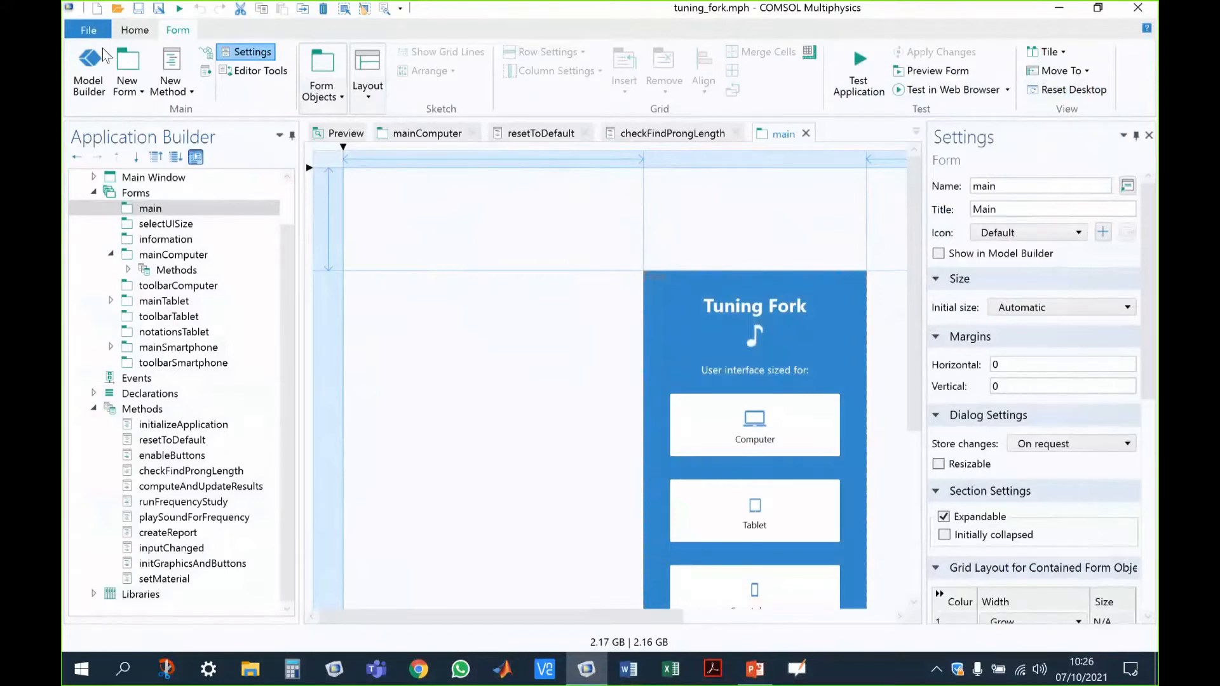
Step: Open water_treatment_basin.mph from the Ejemplos folder without saving changes to tuning_fork.mph, and narrow the Model Builder pane
{"action": "left_click", "coordinate": [88, 30]}
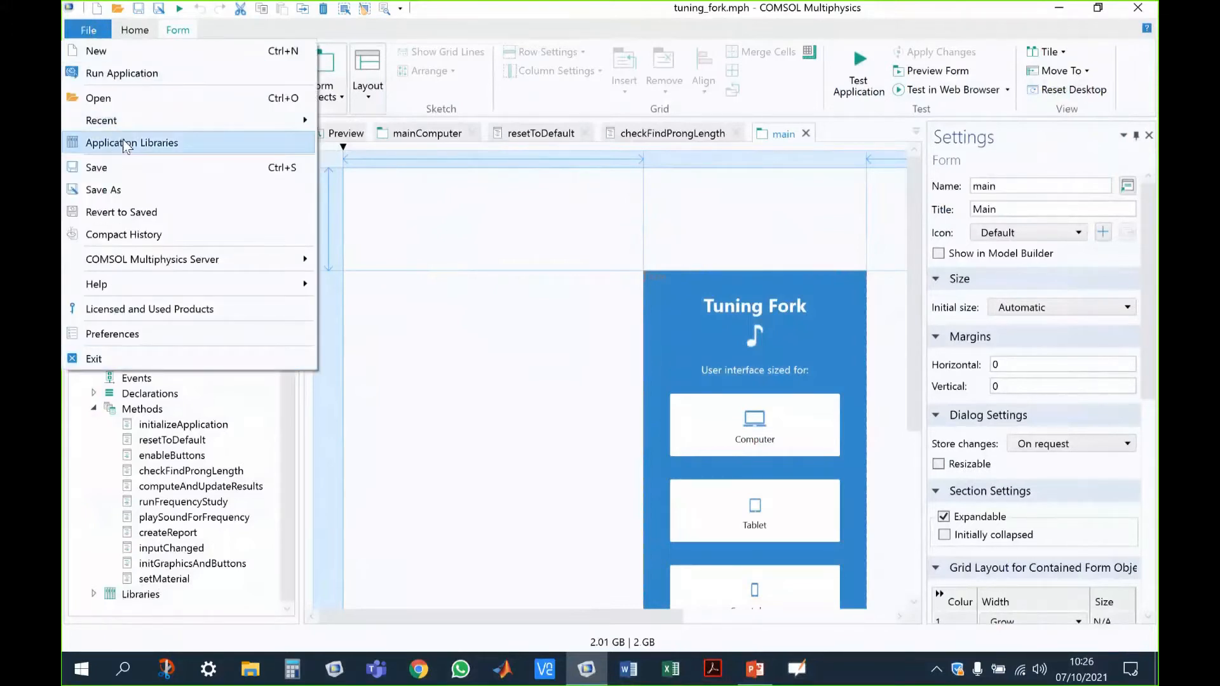
{"action": "left_click", "coordinate": [126, 101]}
{"action": "left_click", "coordinate": [381, 141]}
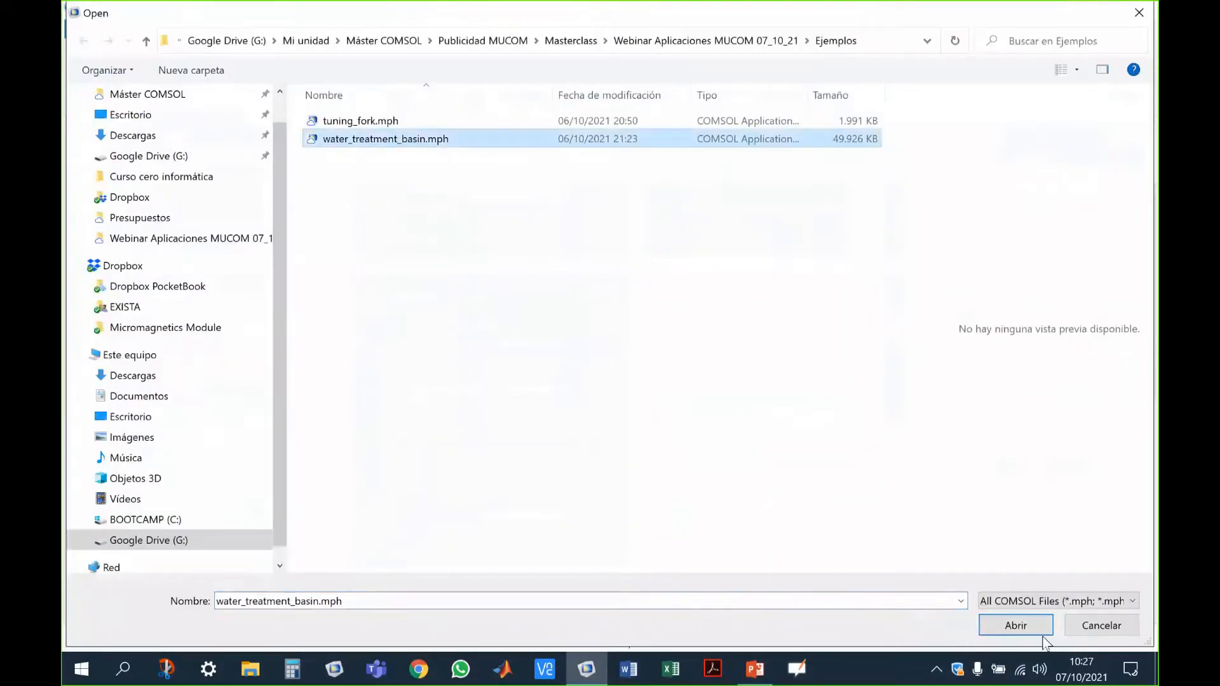
{"action": "left_click", "coordinate": [1035, 629]}
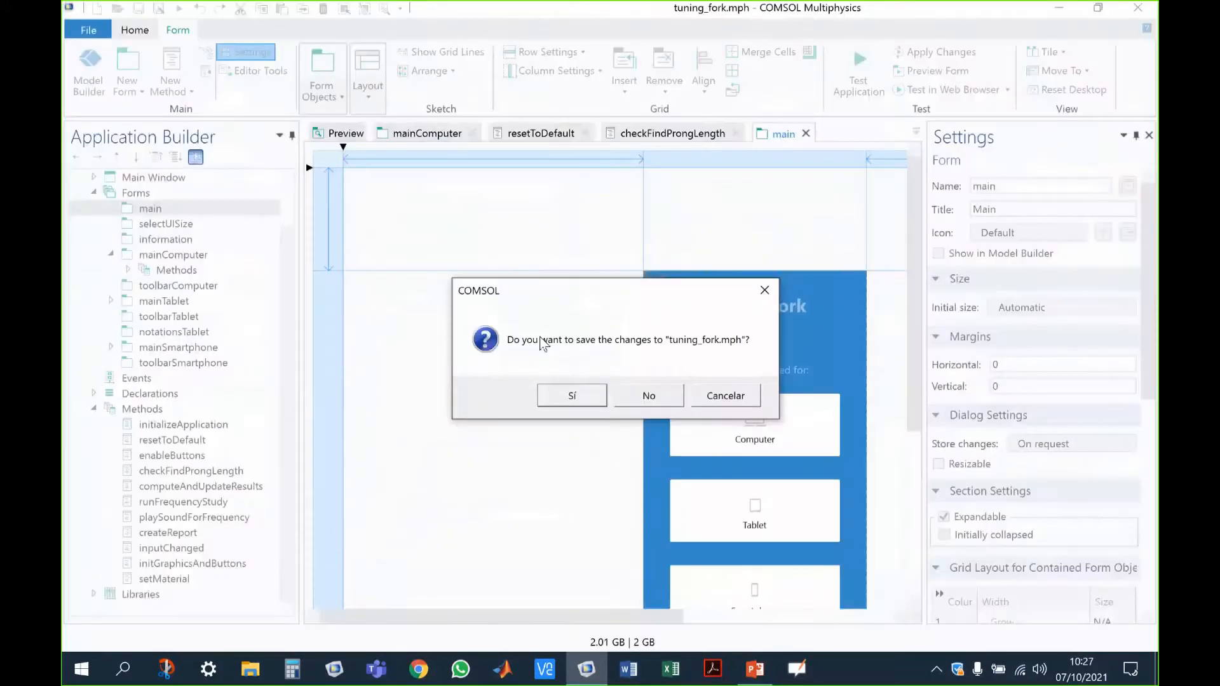
{"action": "left_click", "coordinate": [639, 406]}
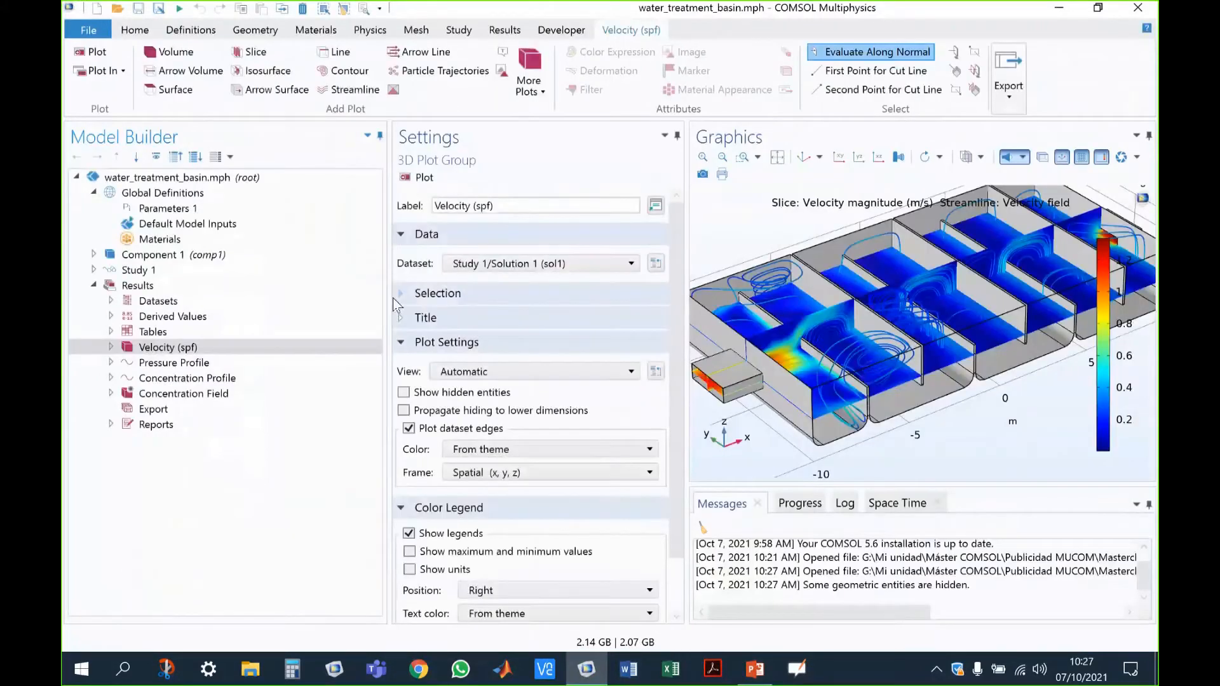
{"action": "left_click_drag", "start_coordinate": [387, 296], "coordinate": [321, 298]}
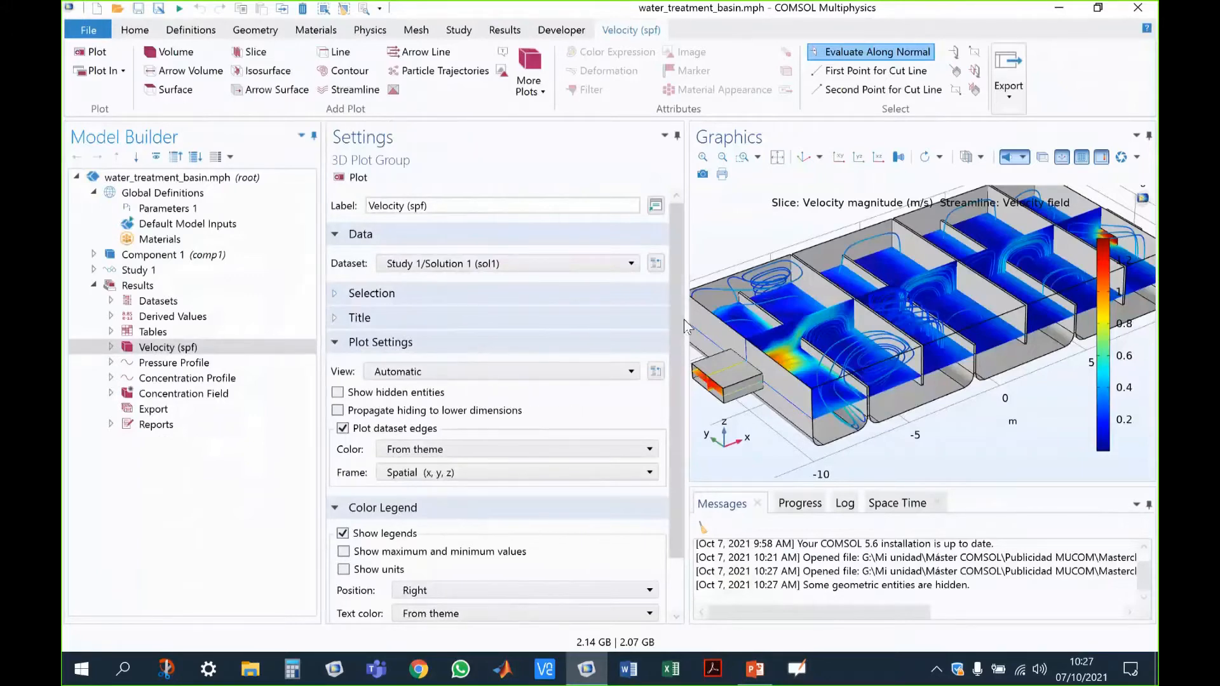
Step: Widen the Graphics window and view the basin's velocity plot from a lower angle
{"action": "left_click_drag", "start_coordinate": [683, 319], "coordinate": [569, 320]}
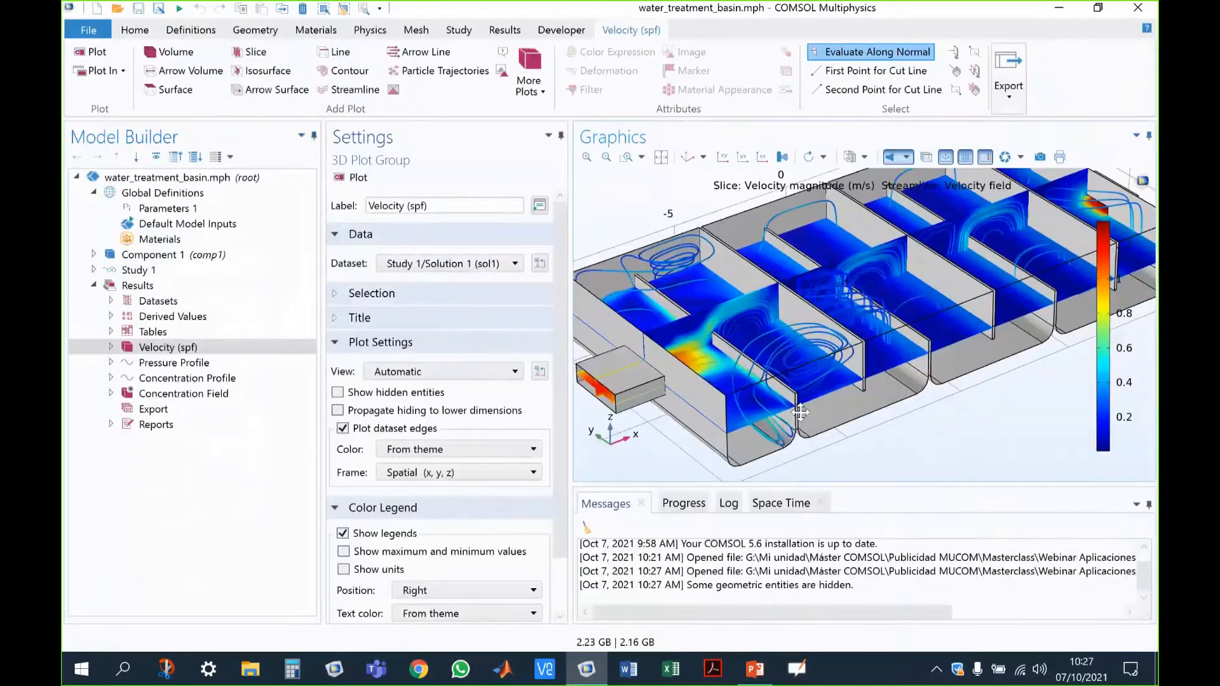
{"action": "left_click_drag", "start_coordinate": [799, 412], "coordinate": [830, 418]}
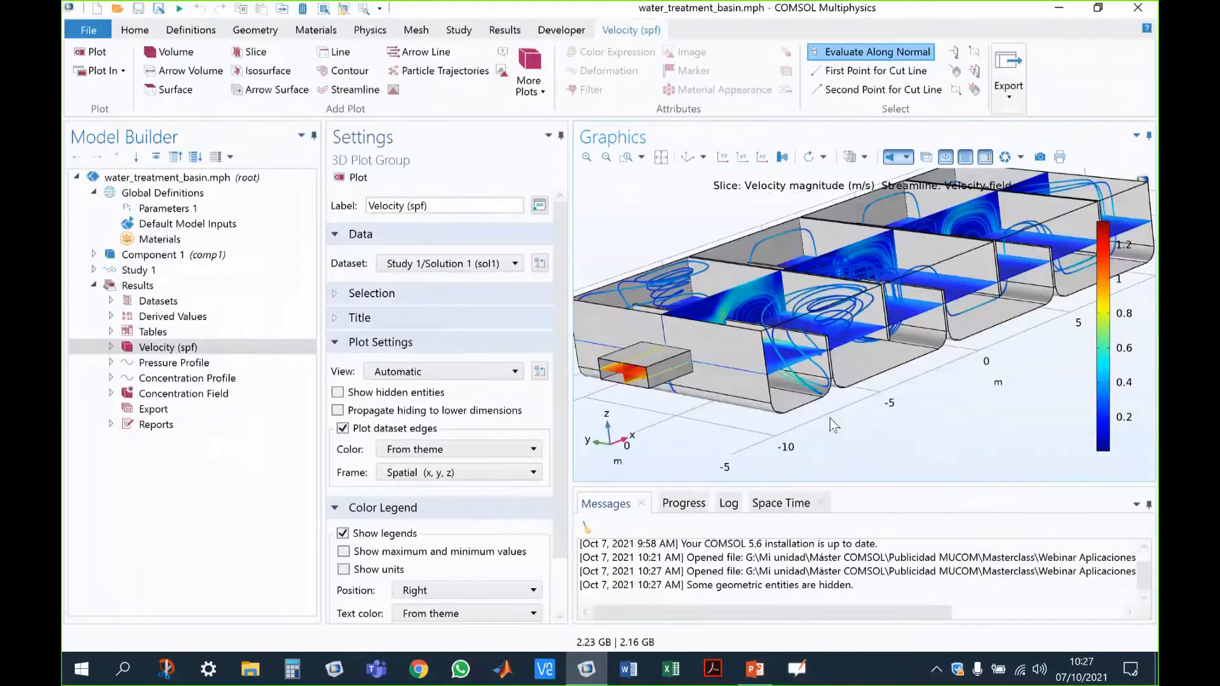
Step: Open the basin model in the Application Builder, narrow the form's Settings pane, and run the app with Test Application
{"action": "left_click", "coordinate": [156, 180]}
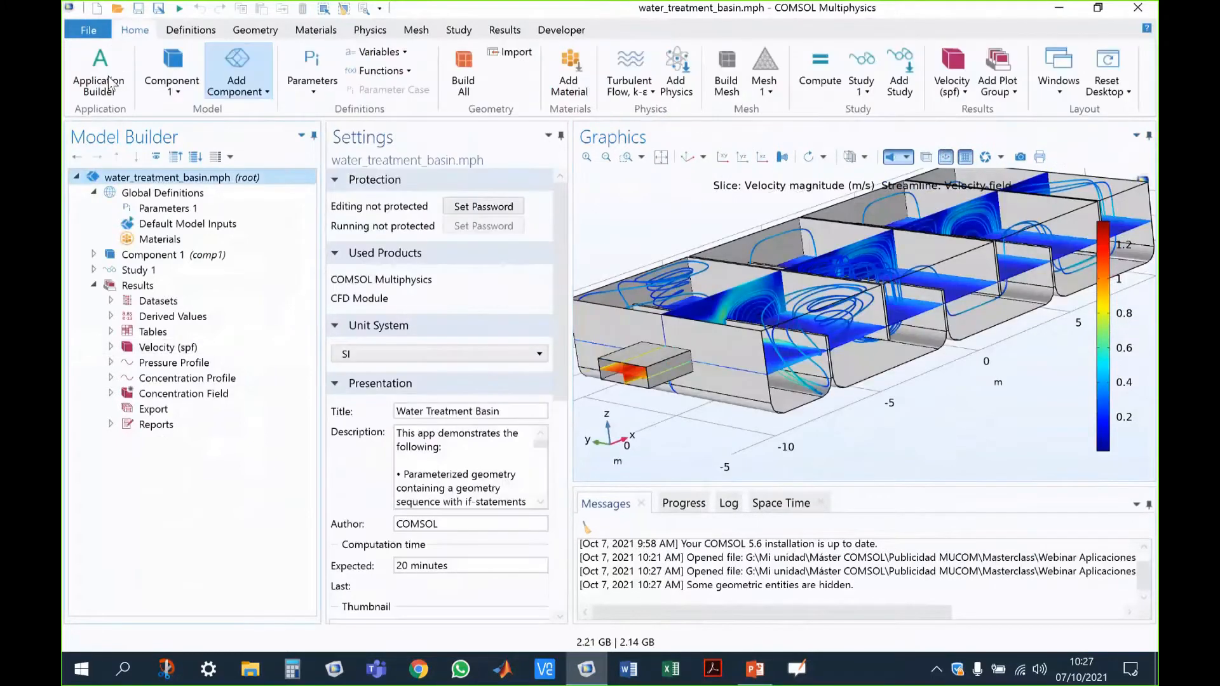
{"action": "left_click", "coordinate": [111, 82]}
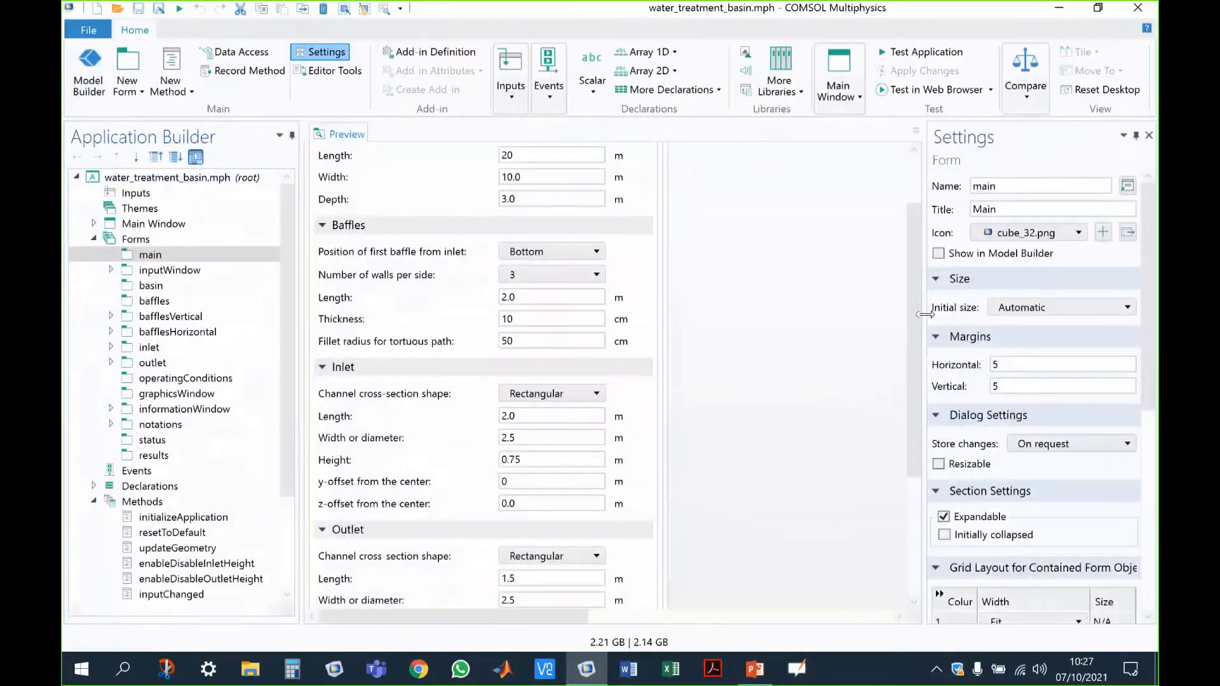
{"action": "left_click_drag", "start_coordinate": [925, 314], "coordinate": [1036, 314]}
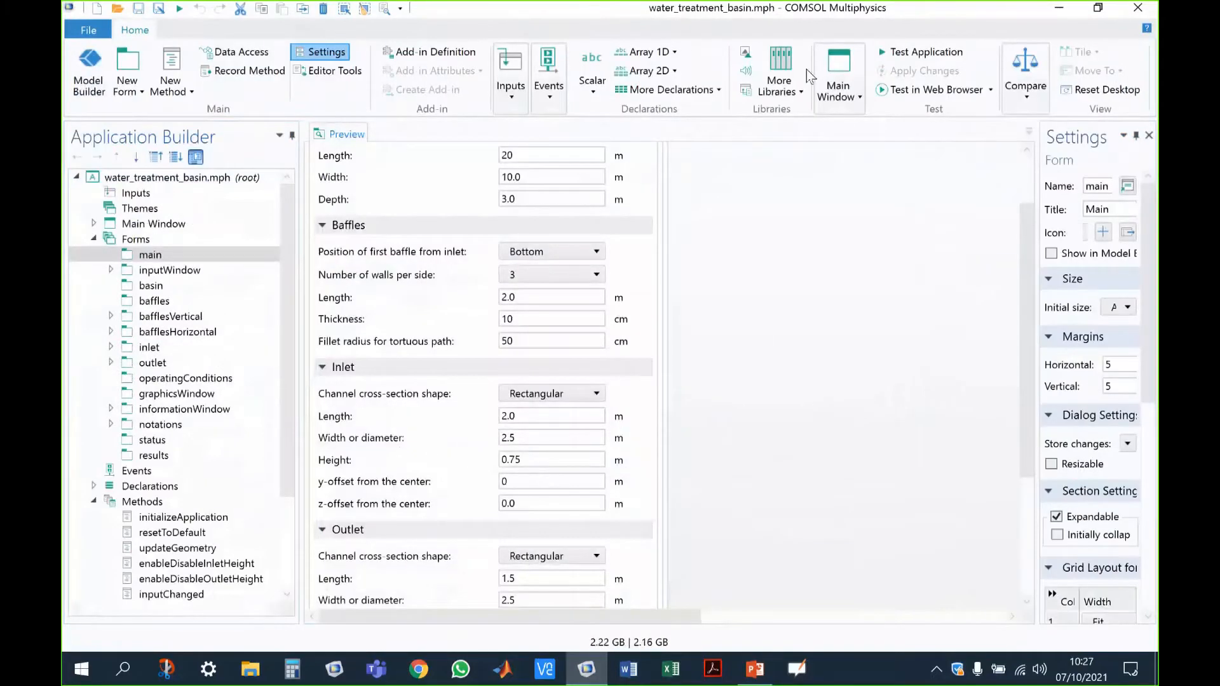
{"action": "left_click", "coordinate": [902, 59]}
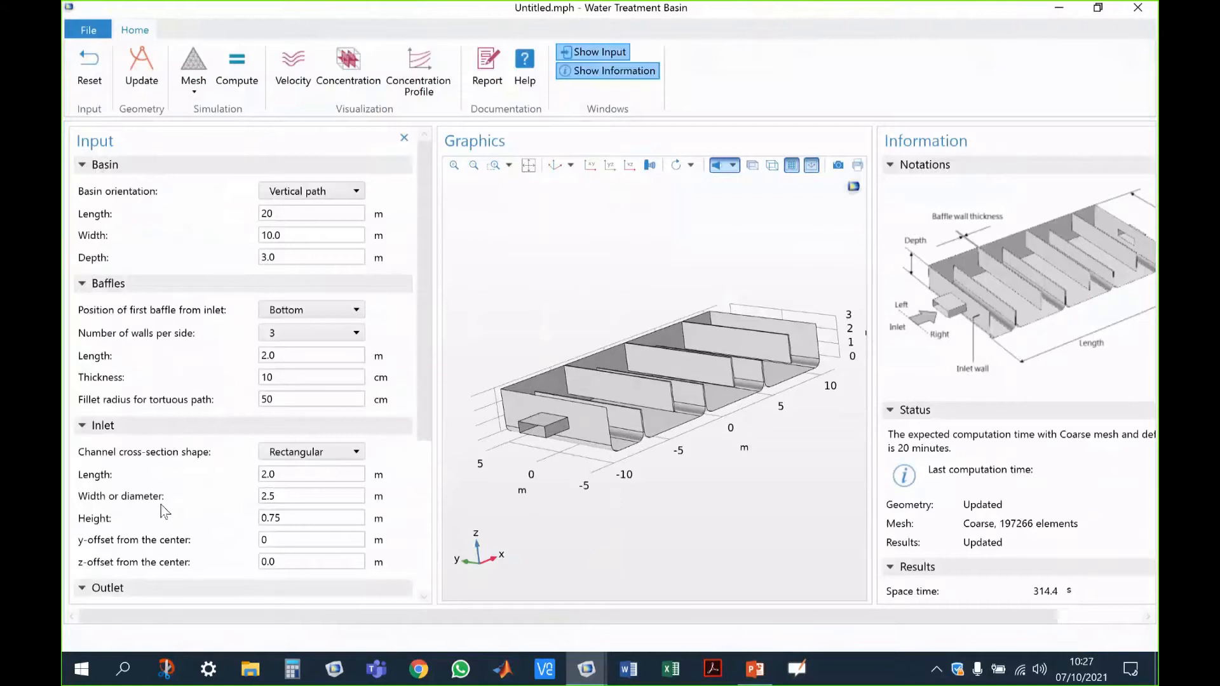
Step: Review the app's baffle, inlet, outlet and operating condition inputs, and view the basin geometry from another angle
{"action": "left_click_drag", "start_coordinate": [422, 431], "coordinate": [422, 590]}
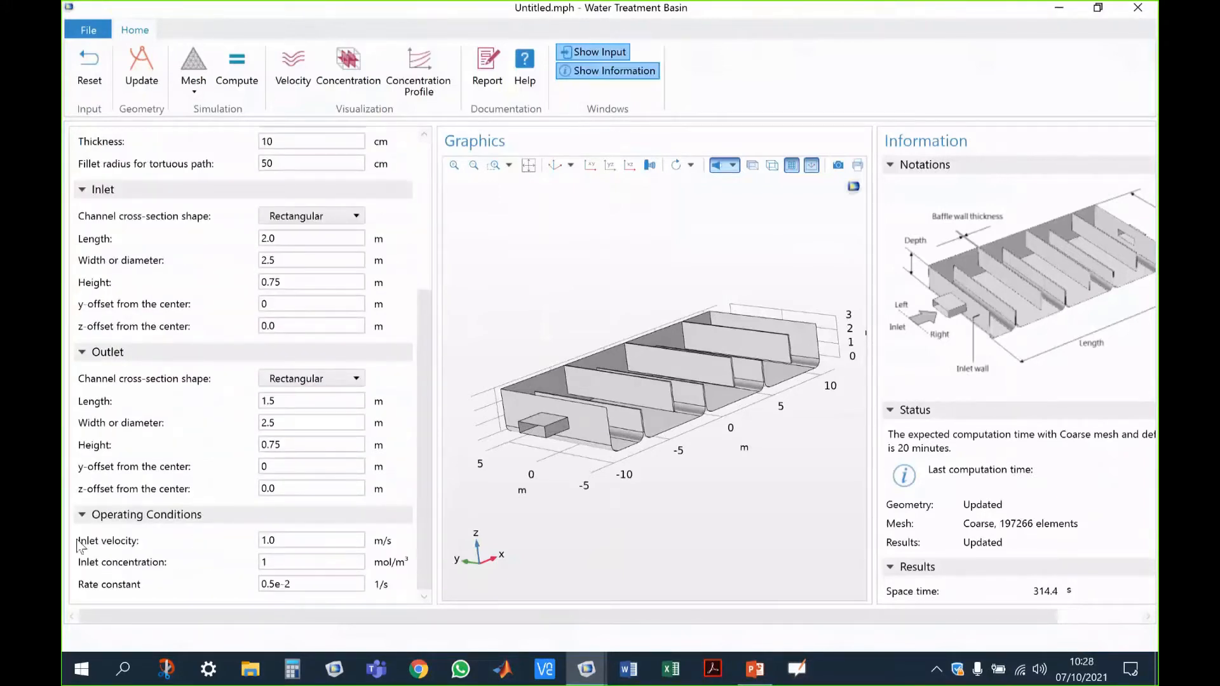
{"action": "left_click_drag", "start_coordinate": [419, 456], "coordinate": [410, 403]}
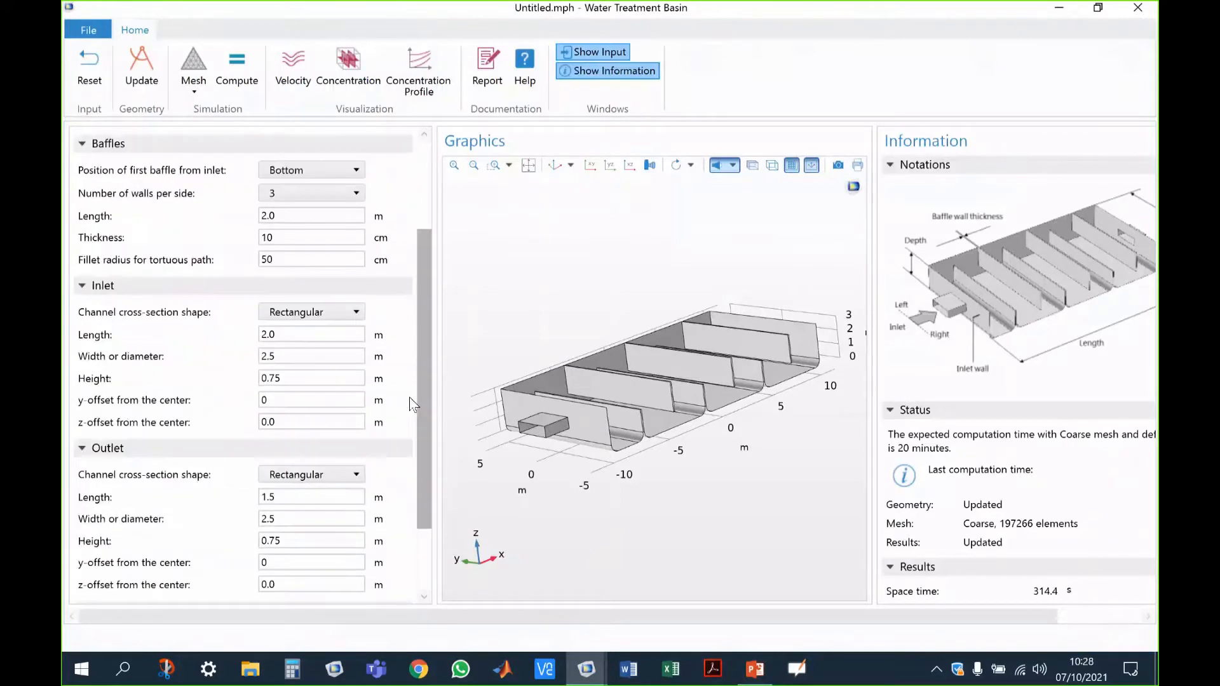
{"action": "scroll", "coordinate": [400, 378], "scroll_direction": "down", "scroll_amount": 1}
{"action": "scroll", "coordinate": [399, 370], "scroll_direction": "up", "scroll_amount": 1}
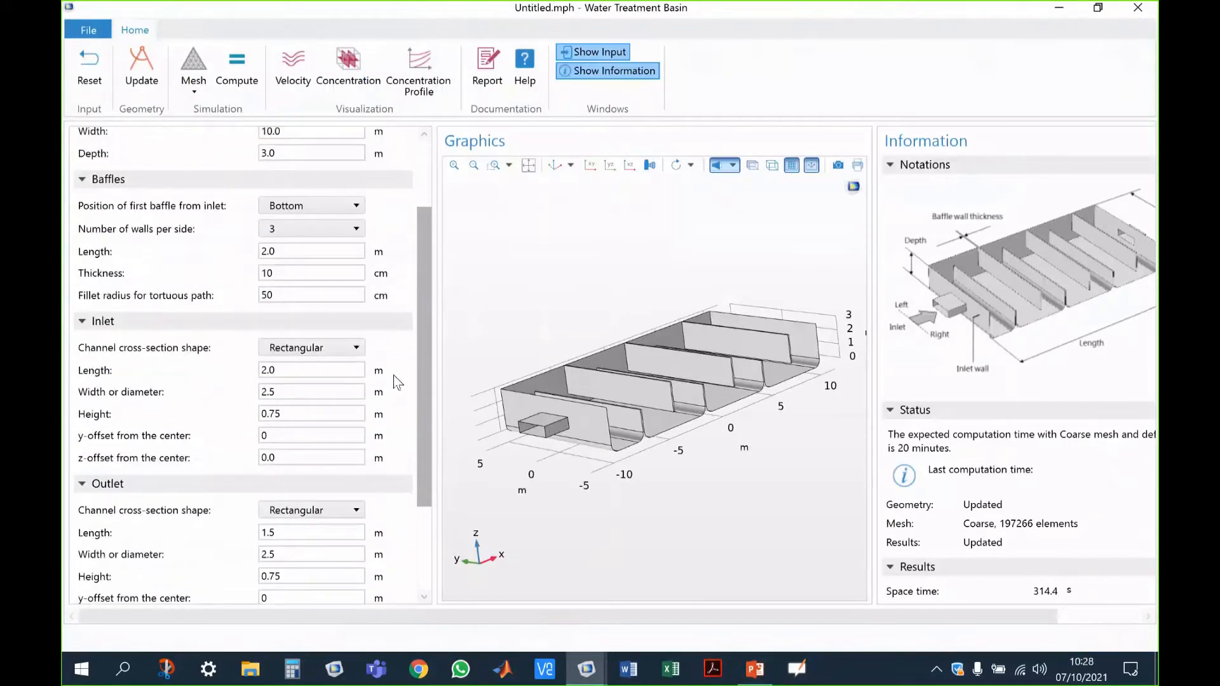
{"action": "scroll", "coordinate": [400, 404], "scroll_direction": "down", "scroll_amount": 1}
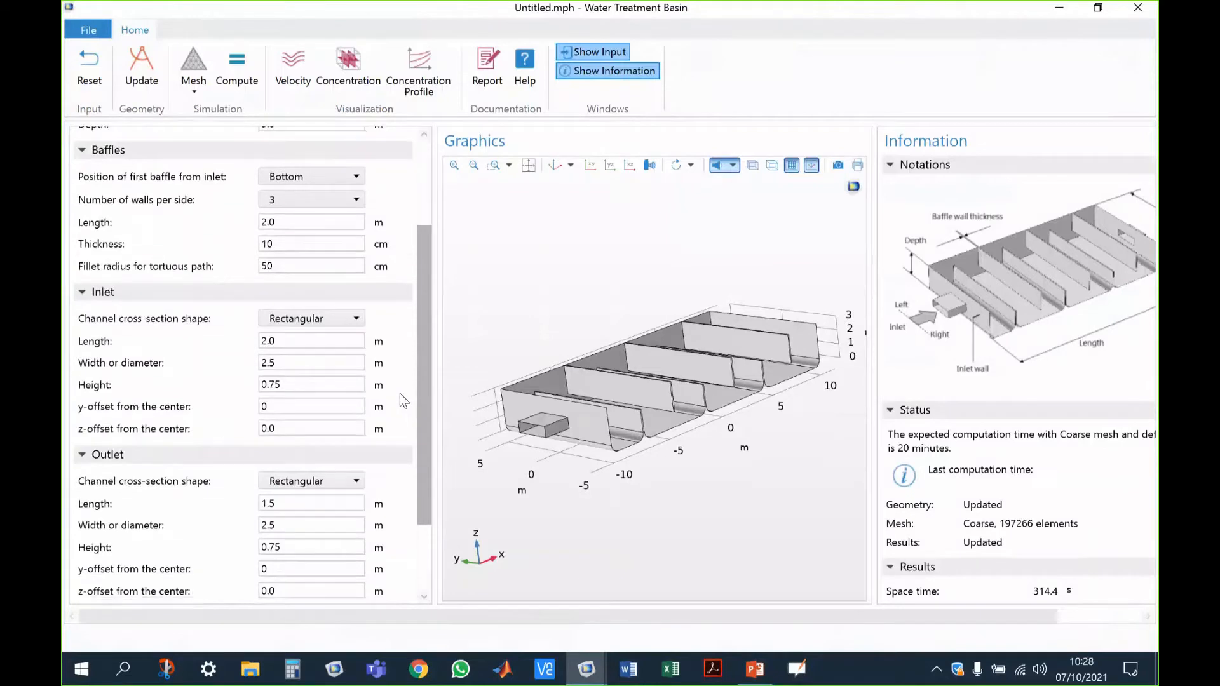
{"action": "left_click_drag", "start_coordinate": [699, 451], "coordinate": [750, 443]}
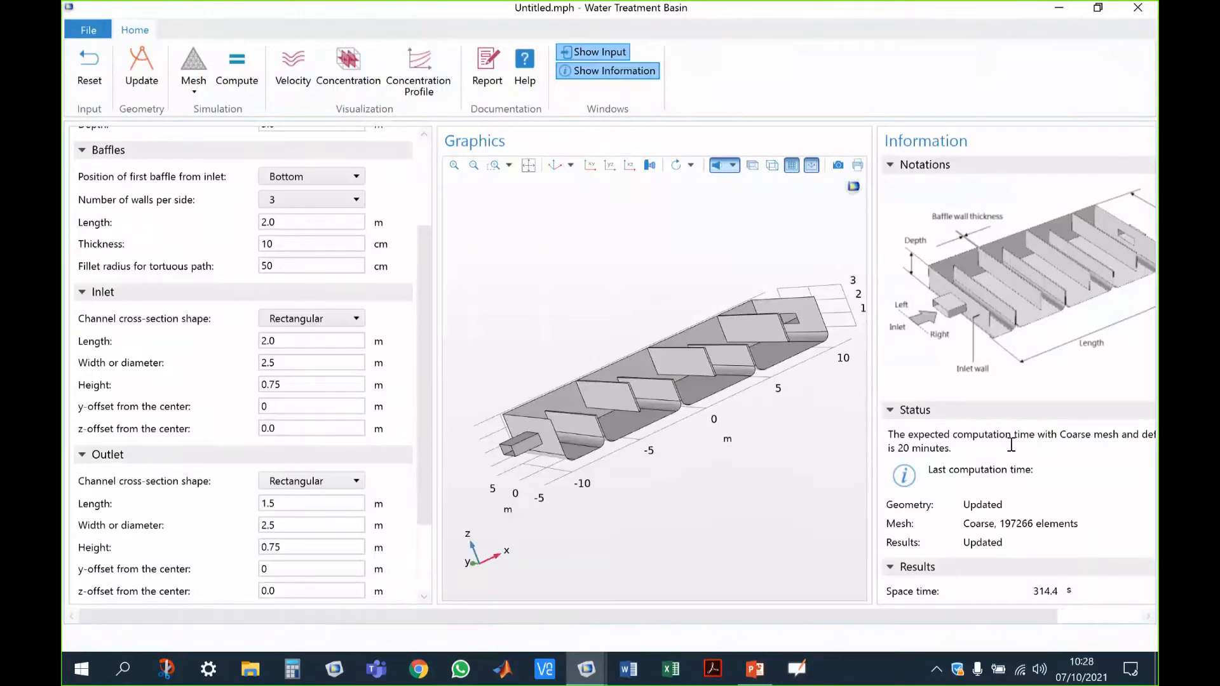
Step: Start building the basin's Normal mesh, view the geometry from above and the Information pane meanwhile, and stop the running operation
{"action": "left_click", "coordinate": [194, 64]}
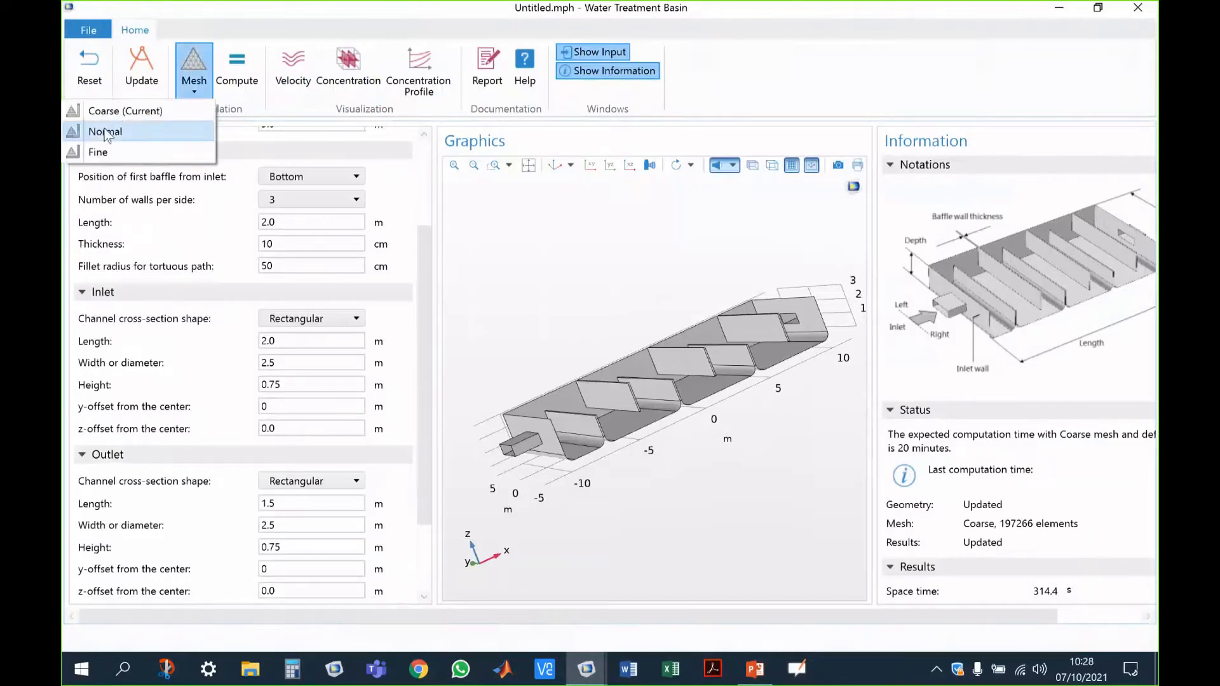
{"action": "left_click", "coordinate": [105, 133]}
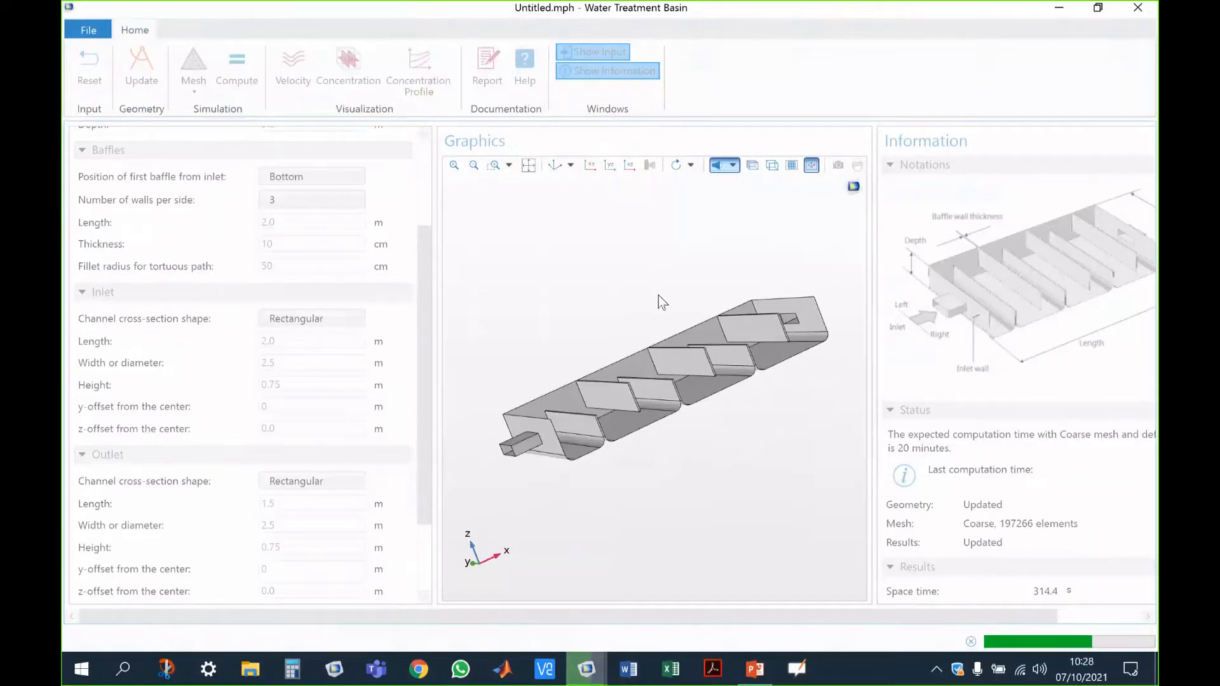
{"action": "left_click_drag", "start_coordinate": [658, 295], "coordinate": [657, 319]}
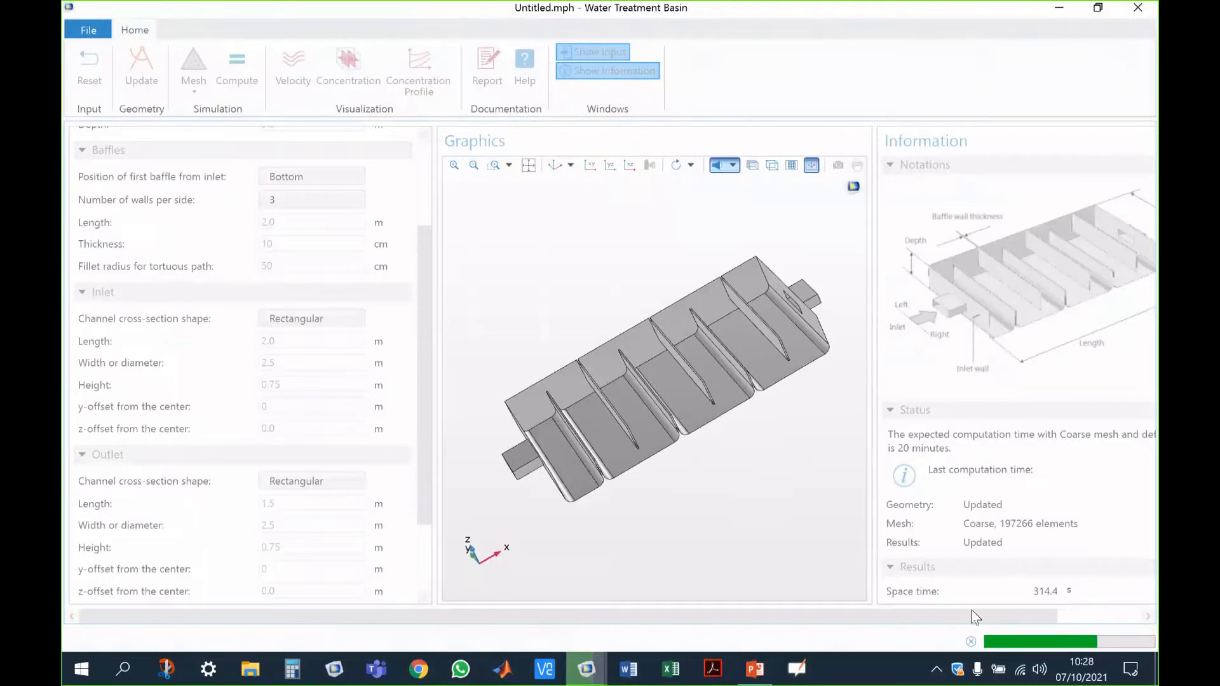
{"action": "left_click_drag", "start_coordinate": [726, 480], "coordinate": [781, 470]}
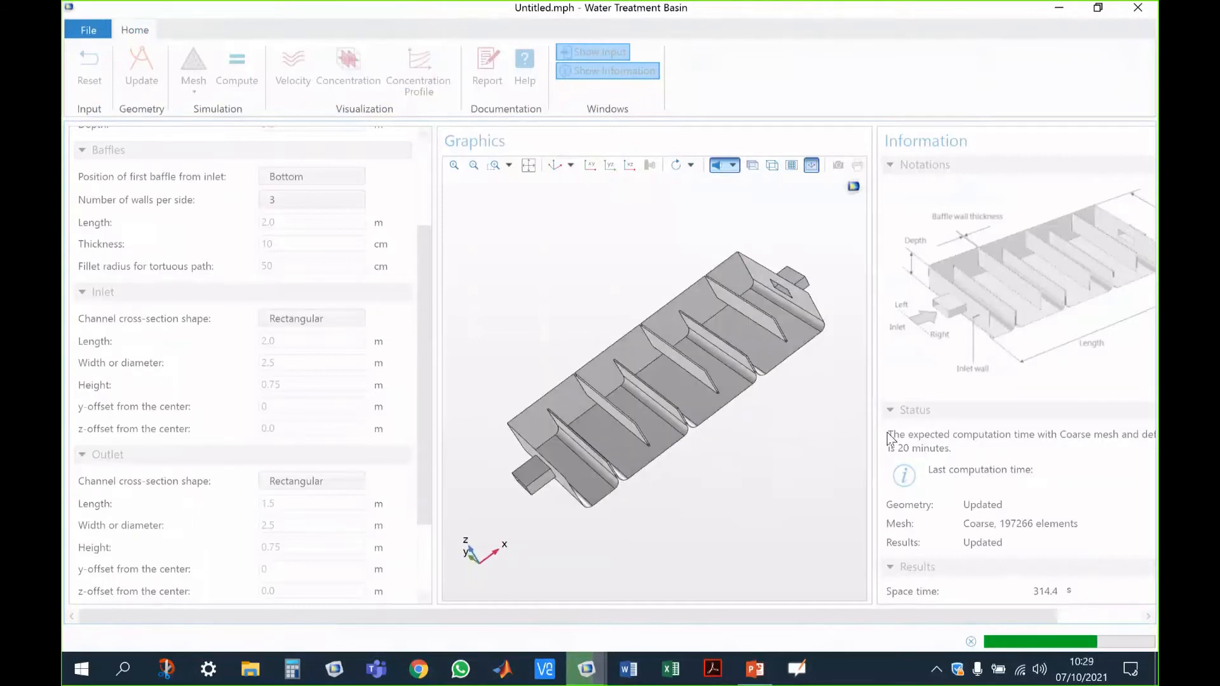
{"action": "left_click", "coordinate": [1090, 618]}
{"action": "left_click_drag", "start_coordinate": [1086, 616], "coordinate": [1143, 372]}
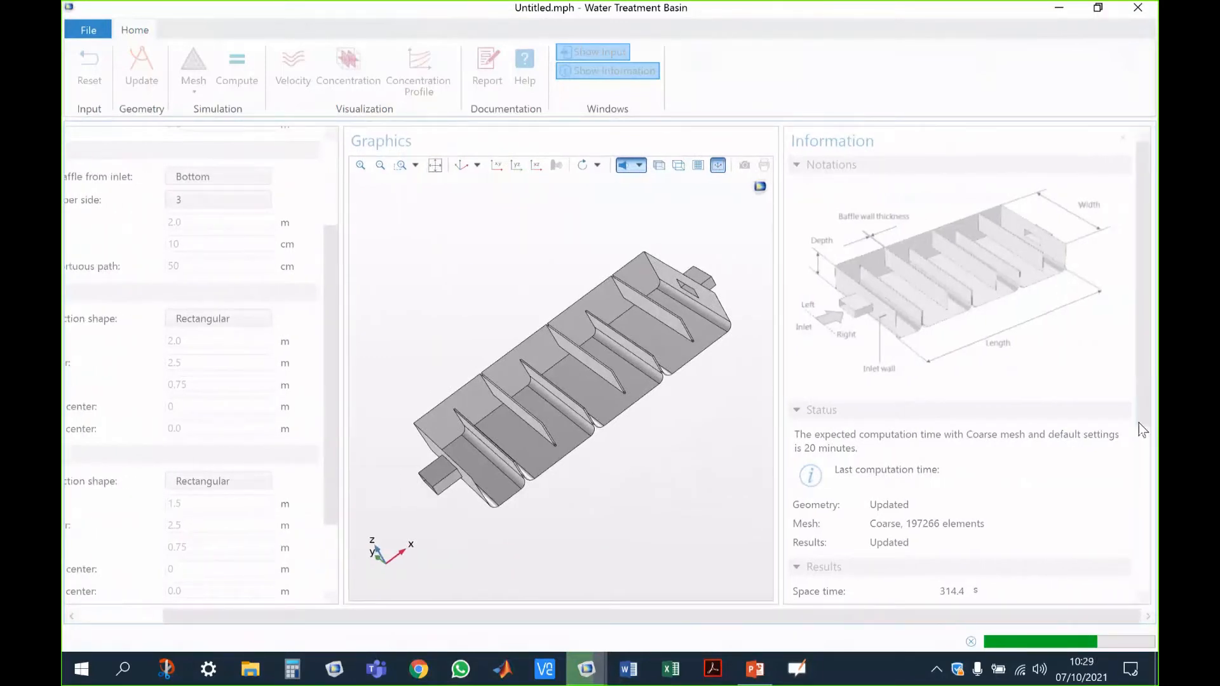
{"action": "left_click_drag", "start_coordinate": [1042, 623], "coordinate": [968, 647]}
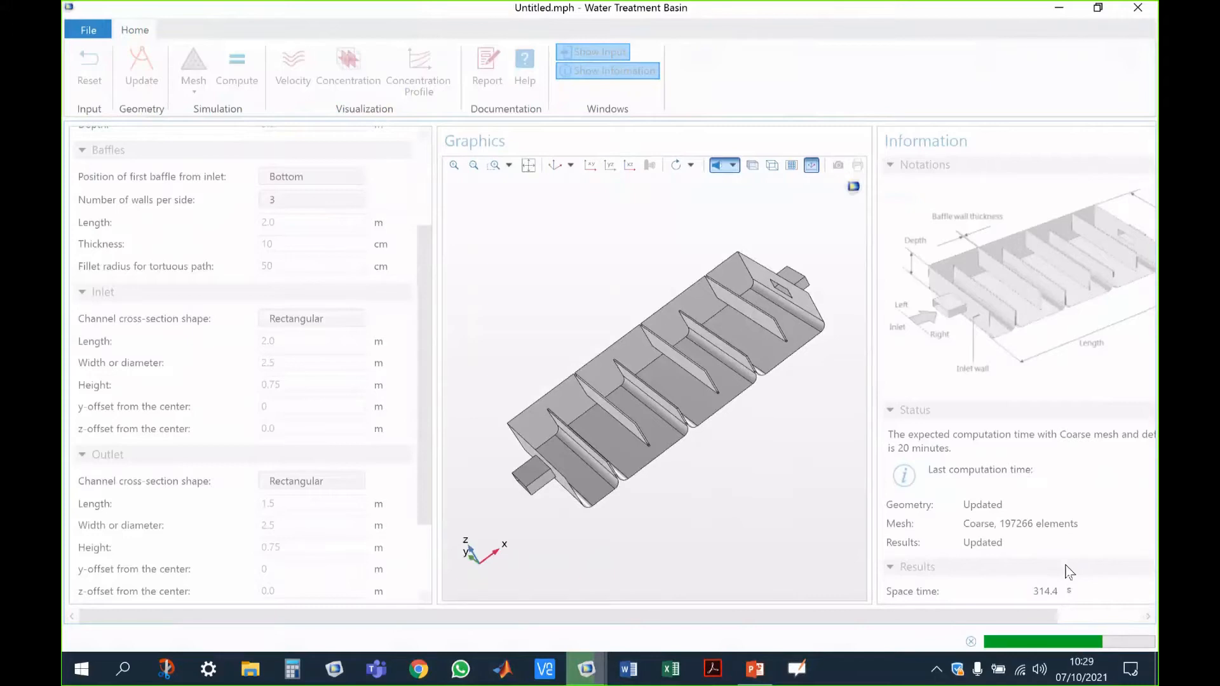
{"action": "left_click", "coordinate": [970, 643]}
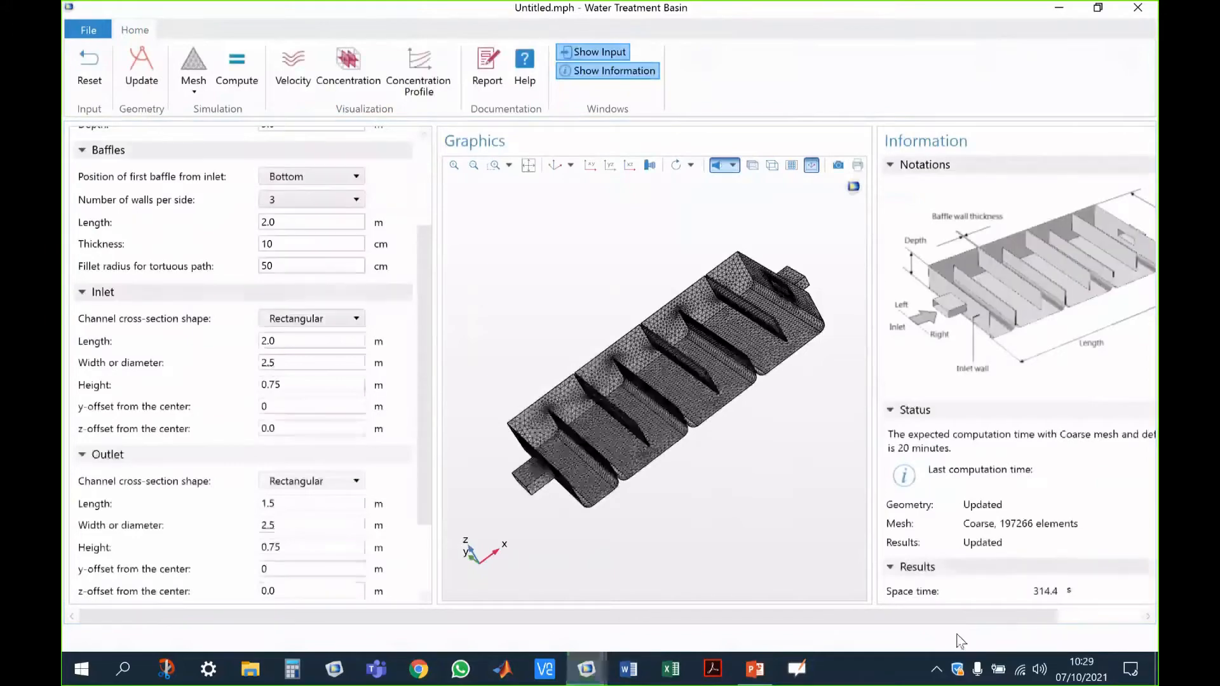
Step: Inspect the mesh around the baffles up close and request the velocity plot
{"action": "left_click_drag", "start_coordinate": [788, 553], "coordinate": [573, 464]}
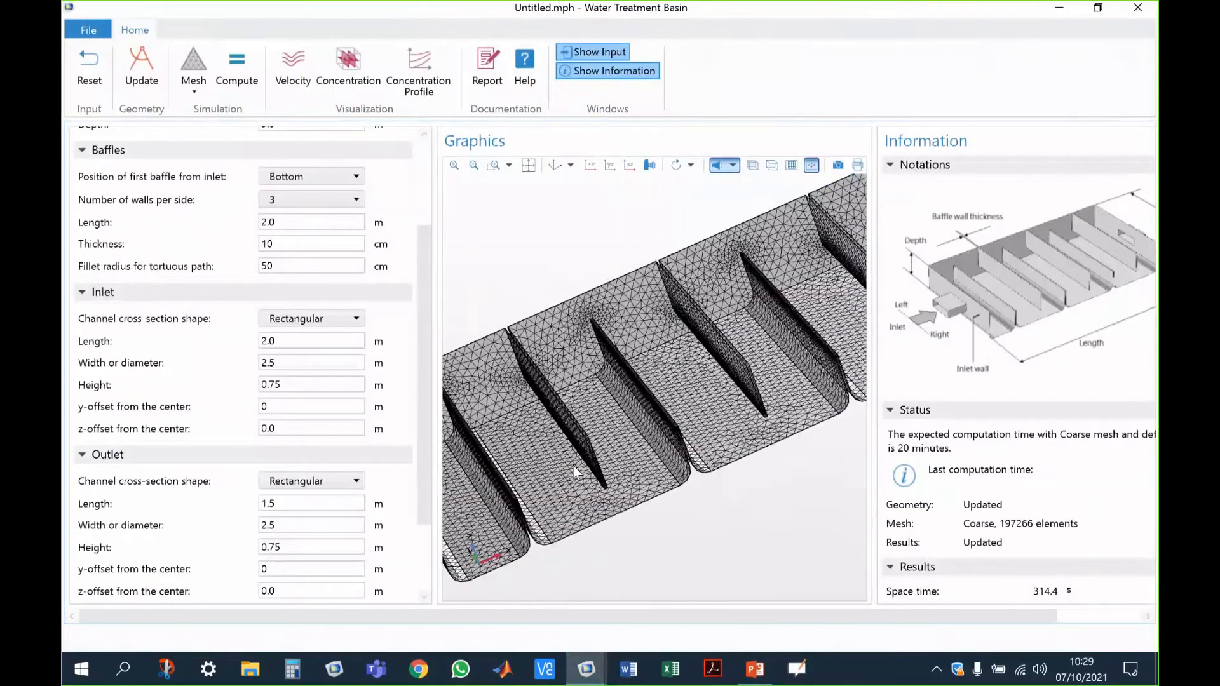
{"action": "left_click", "coordinate": [293, 69]}
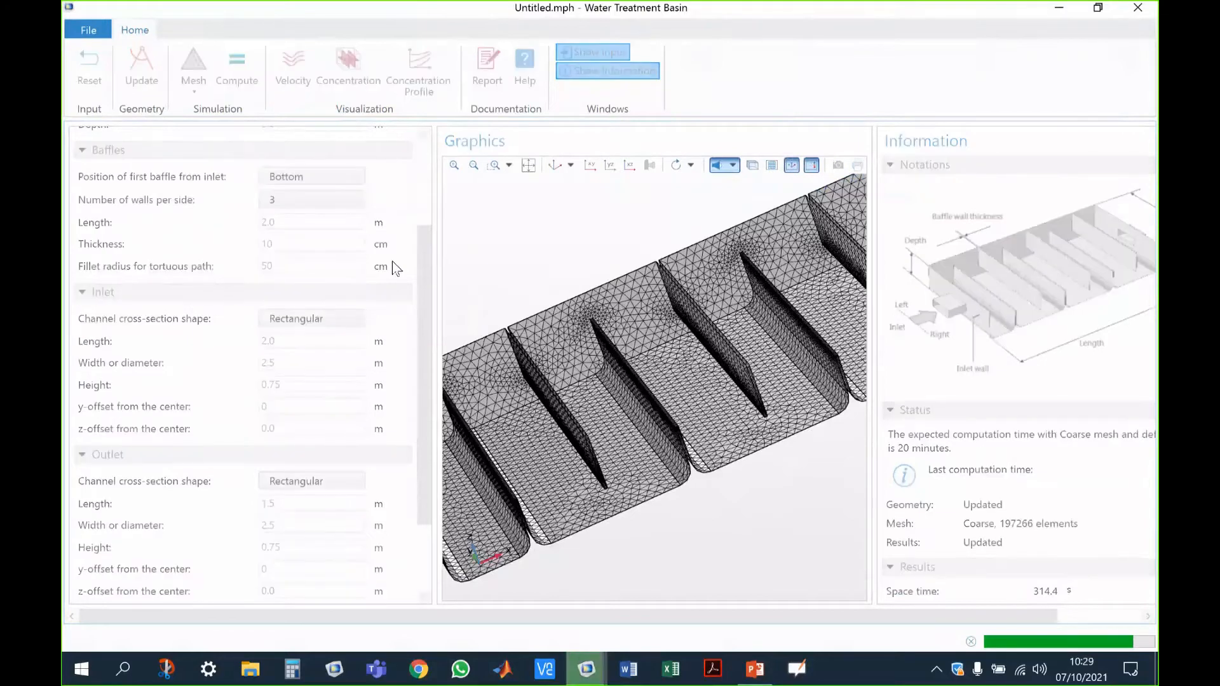
{"action": "left_click_drag", "start_coordinate": [694, 436], "coordinate": [669, 402]}
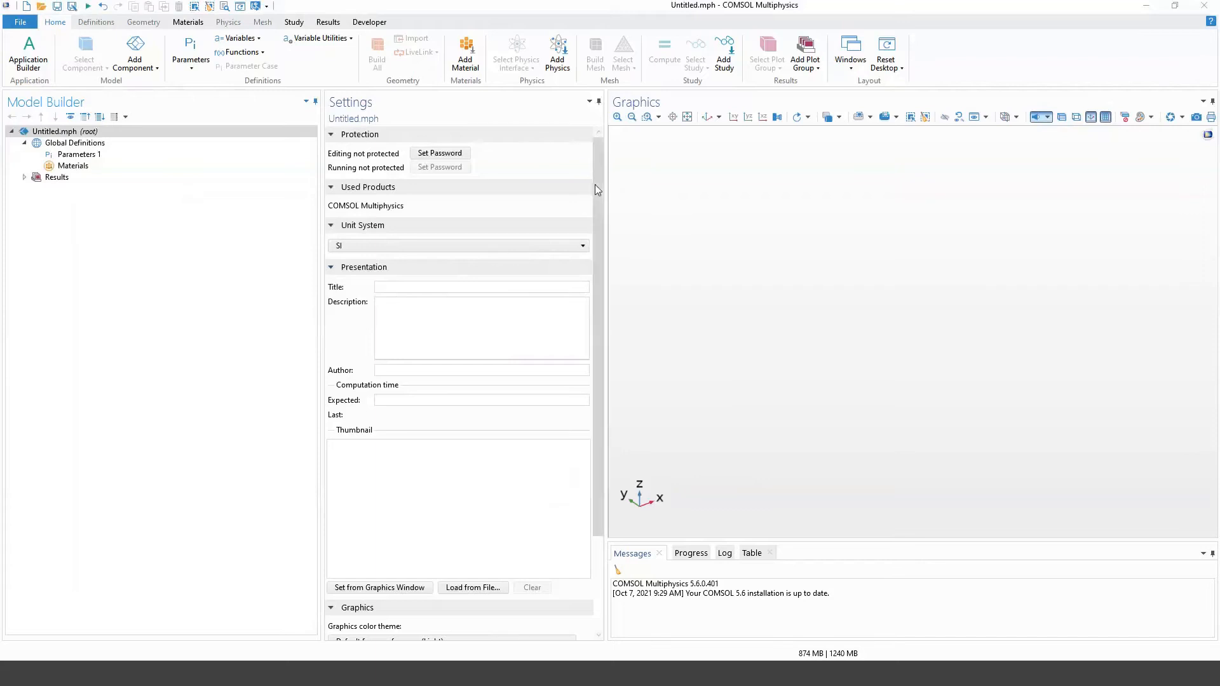
Step: Switch the empty Untitled.mph model to the Application Builder and create a new form from the Blank form template
{"action": "left_click", "coordinate": [46, 59]}
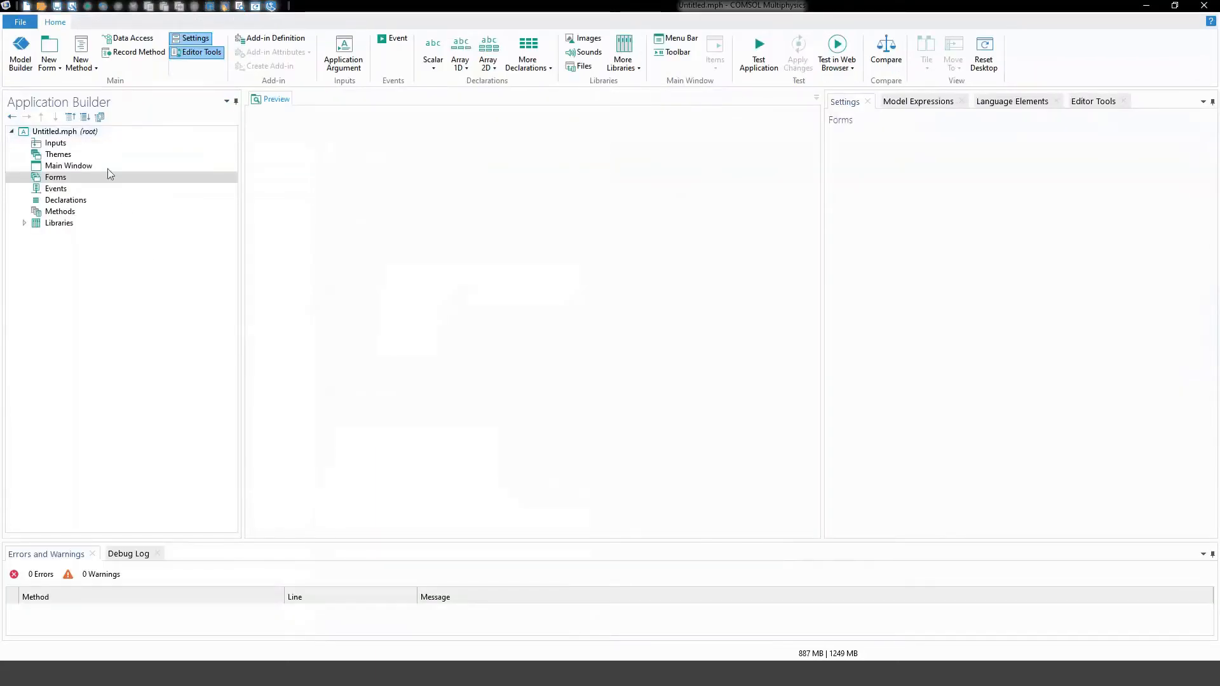
{"action": "left_click", "coordinate": [59, 68]}
{"action": "left_click", "coordinate": [63, 92]}
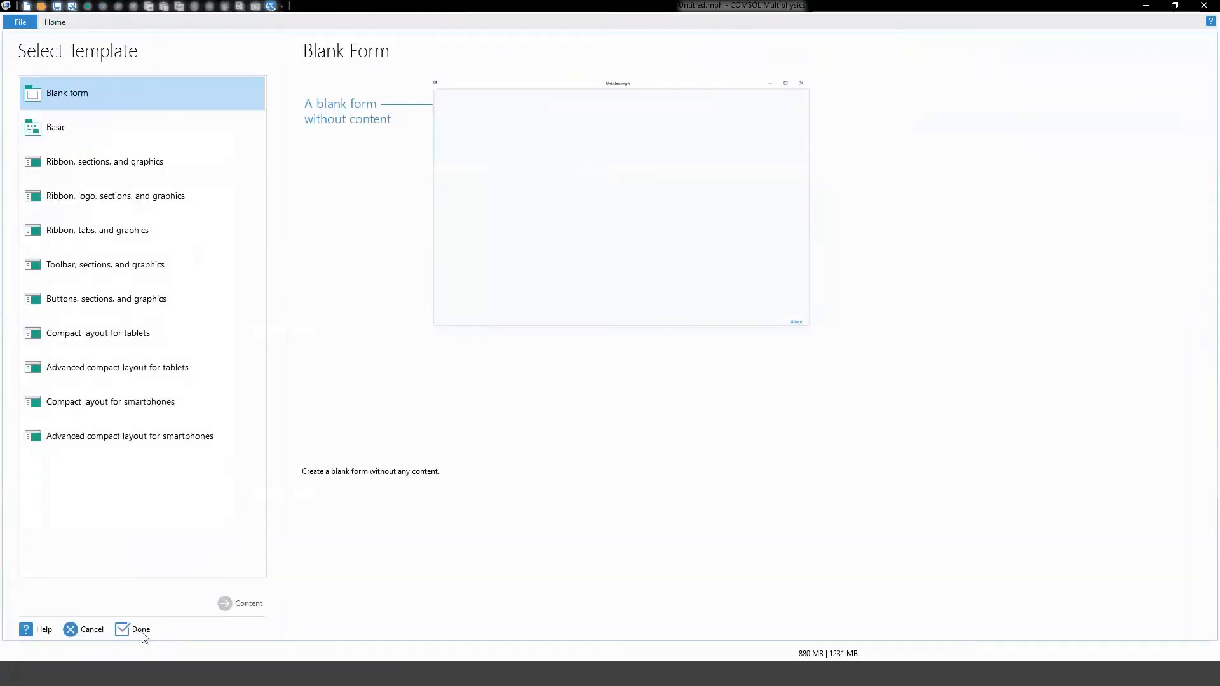
{"action": "left_click", "coordinate": [136, 631]}
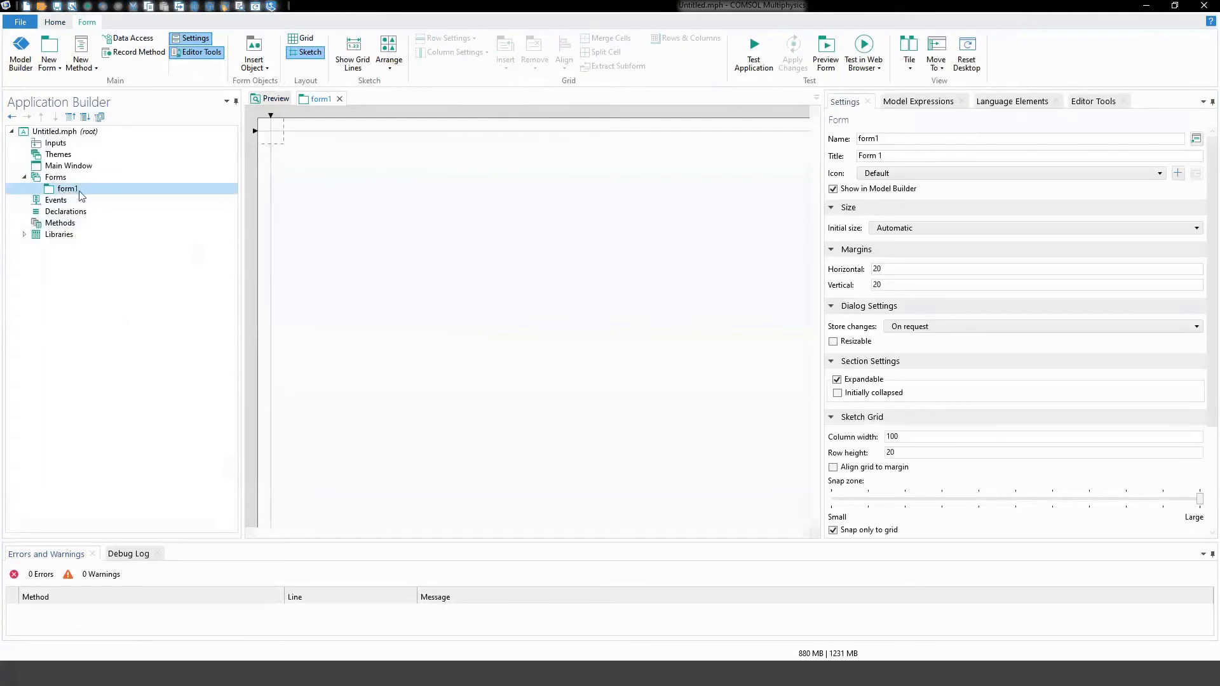
{"action": "left_click", "coordinate": [317, 167]}
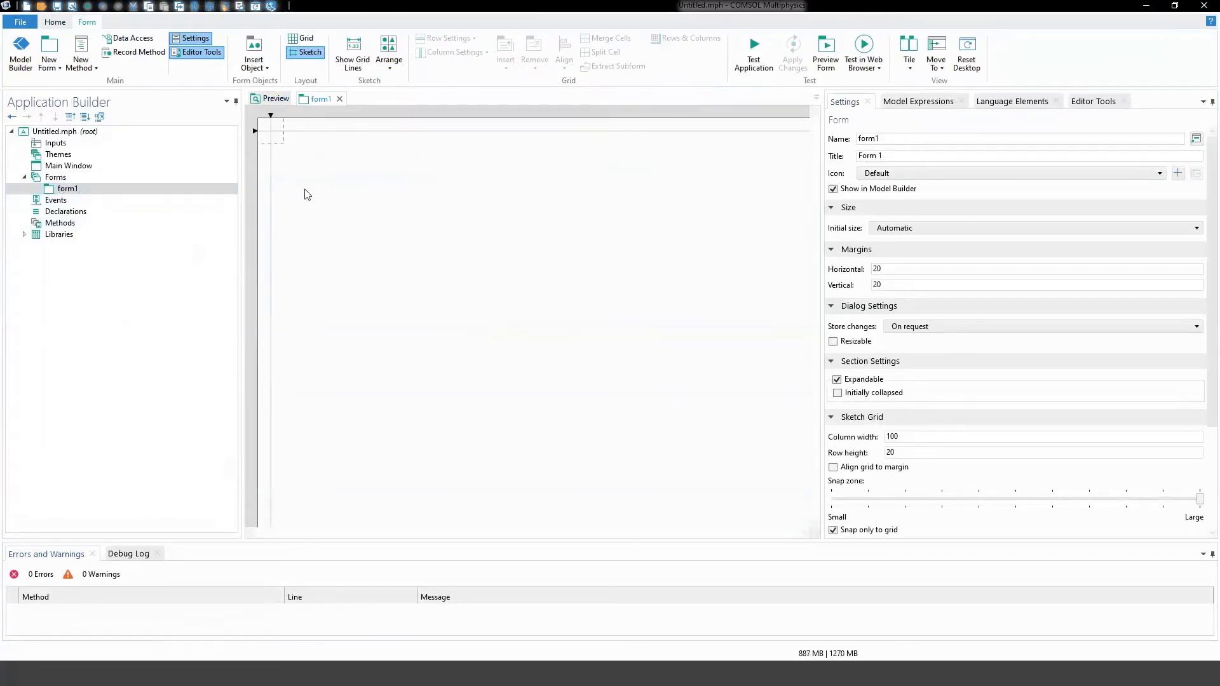
Step: Insert an Input Field object into form1 and move it closer to the form's upper-left corner
{"action": "left_click", "coordinate": [267, 69]}
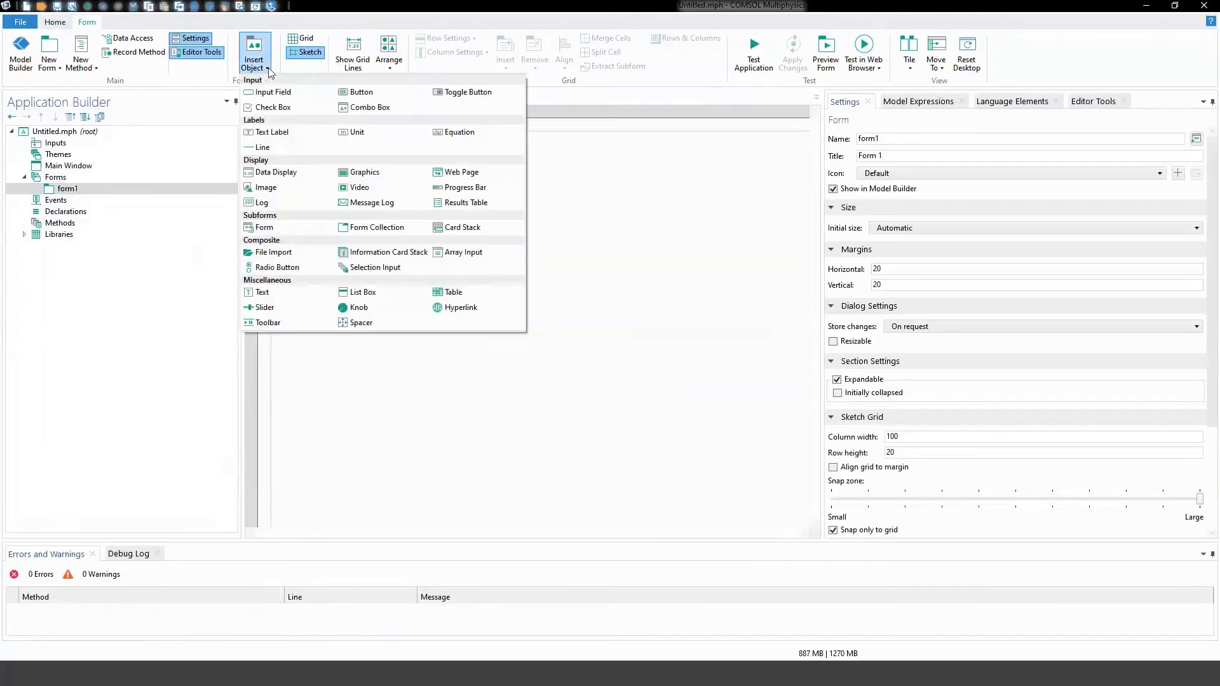
{"action": "left_click", "coordinate": [263, 59]}
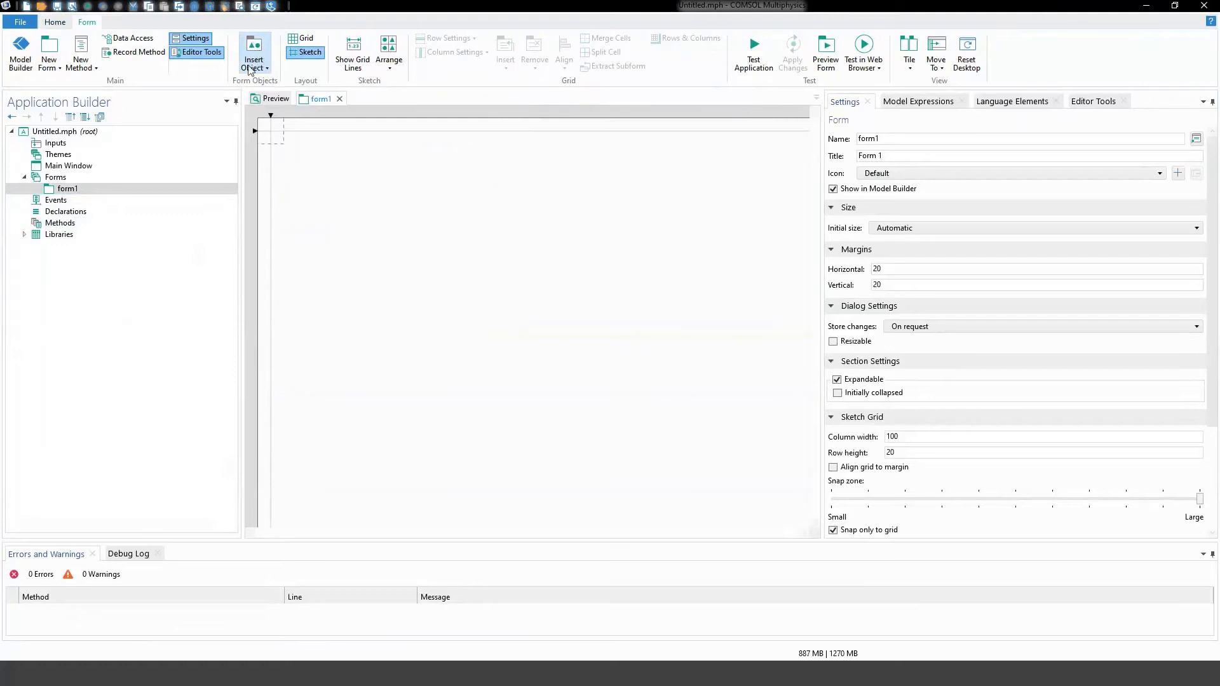
{"action": "left_click", "coordinate": [251, 67]}
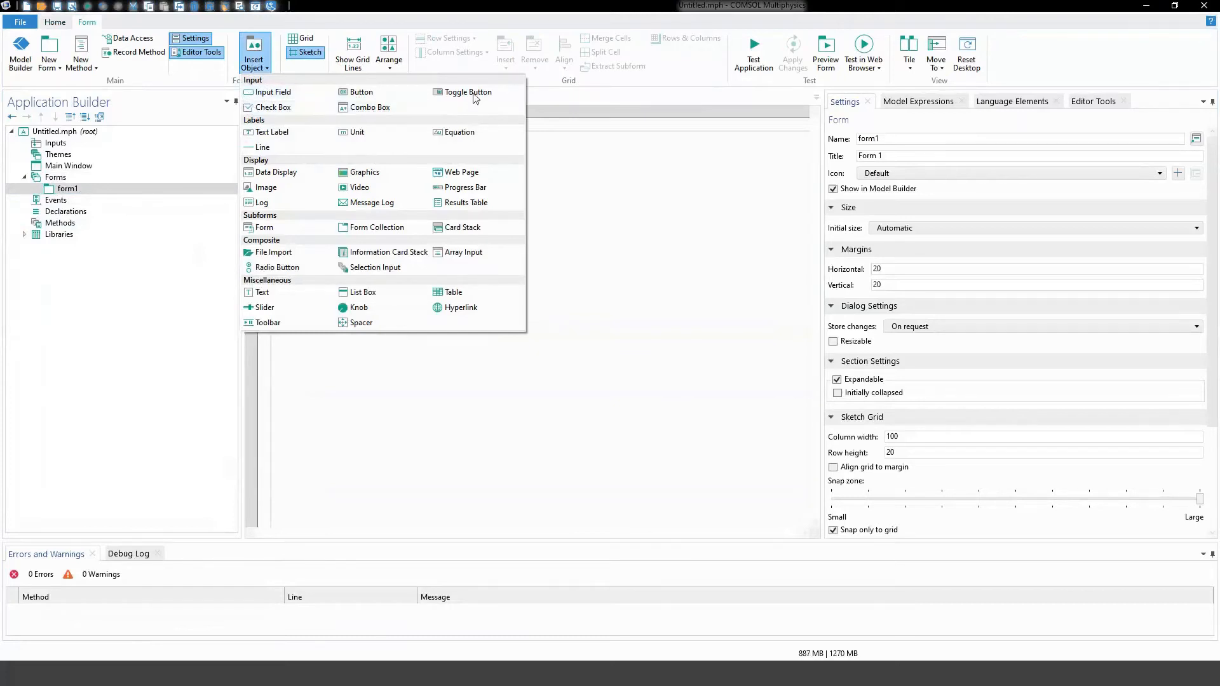
{"action": "left_click", "coordinate": [274, 93]}
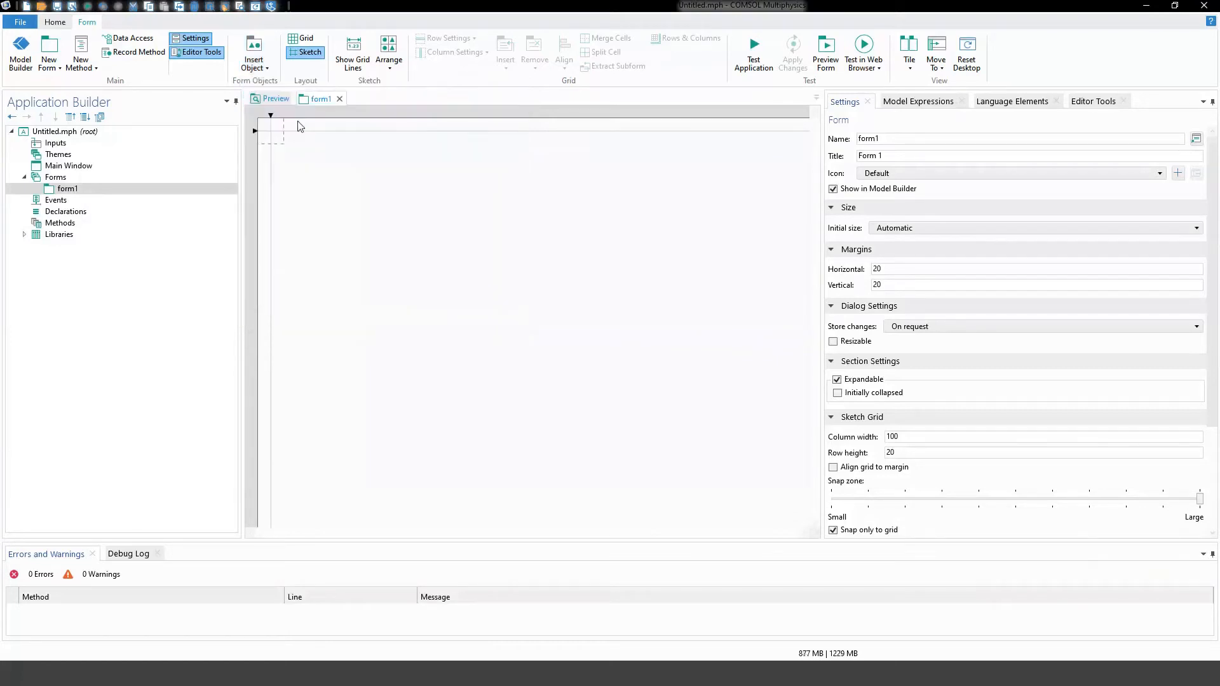
{"action": "left_click_drag", "start_coordinate": [537, 331], "coordinate": [517, 291]}
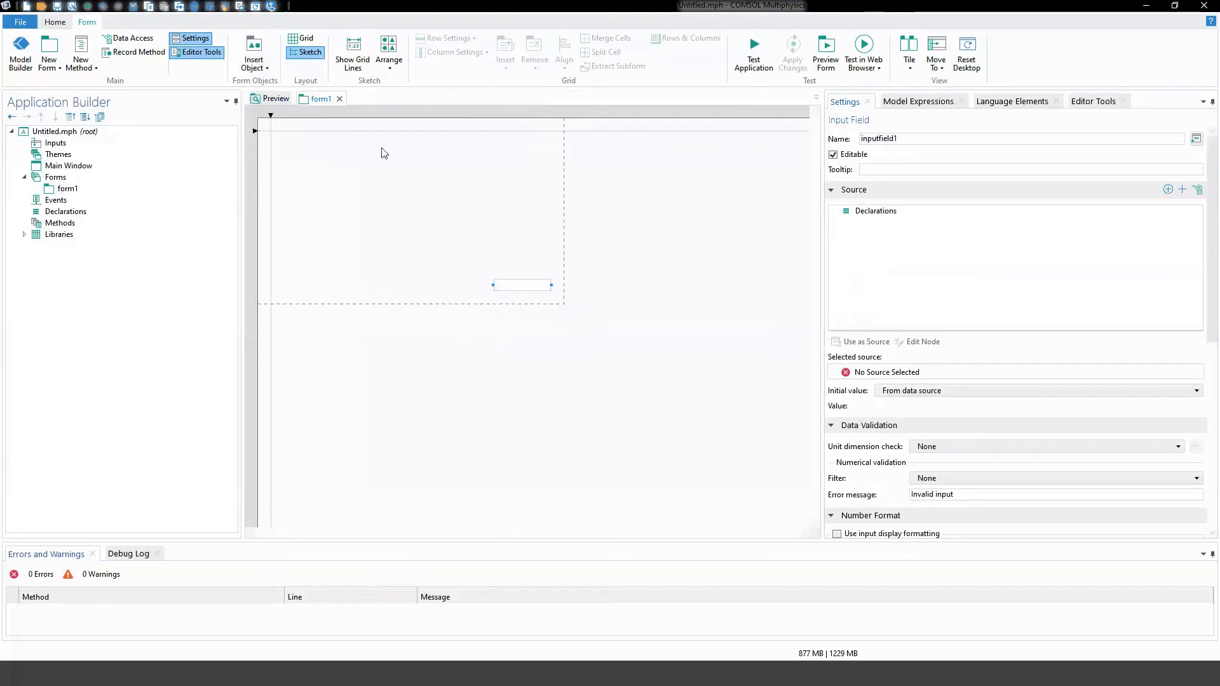
{"action": "left_click_drag", "start_coordinate": [531, 290], "coordinate": [425, 226]}
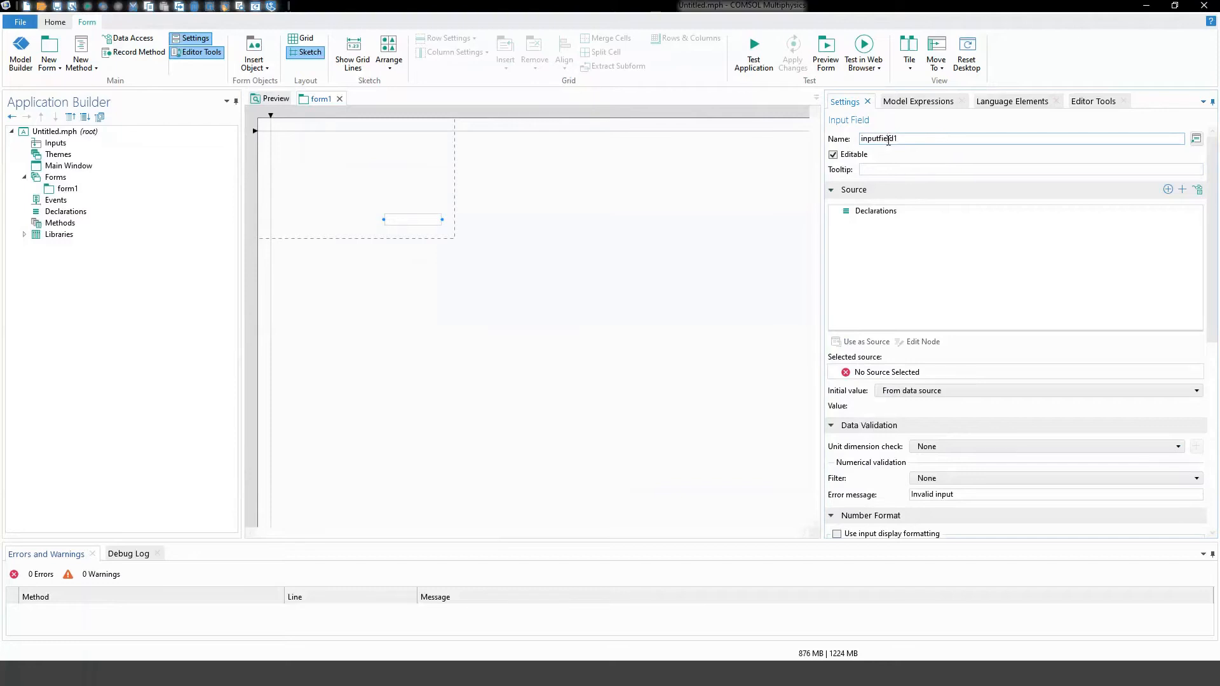
Step: Set the input field's tooltip to "ayuda"
{"action": "left_click", "coordinate": [864, 169]}
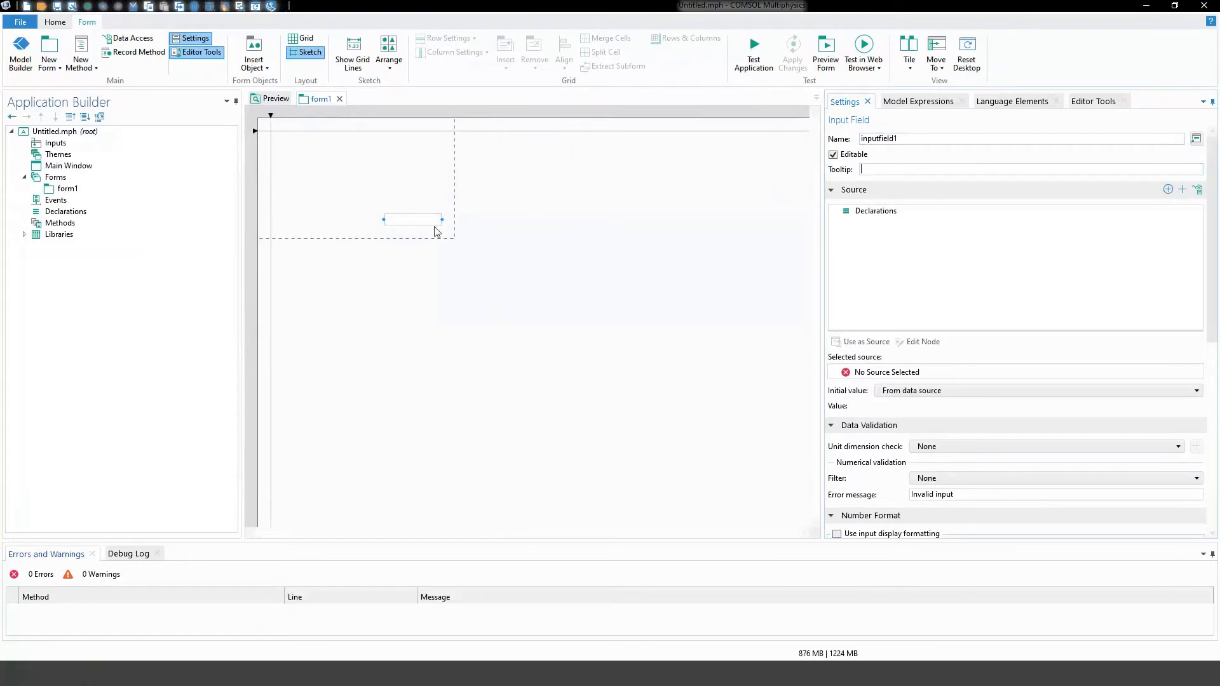
{"action": "type", "text": "ay"}
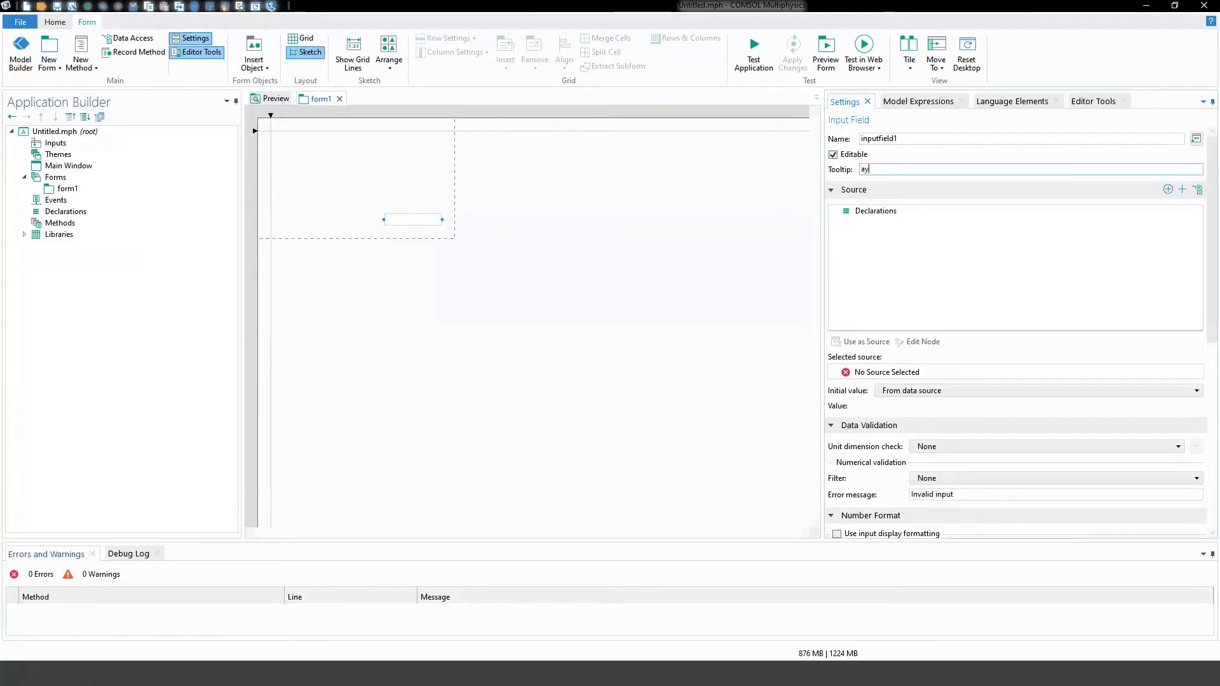
{"action": "type", "text": "uda"}
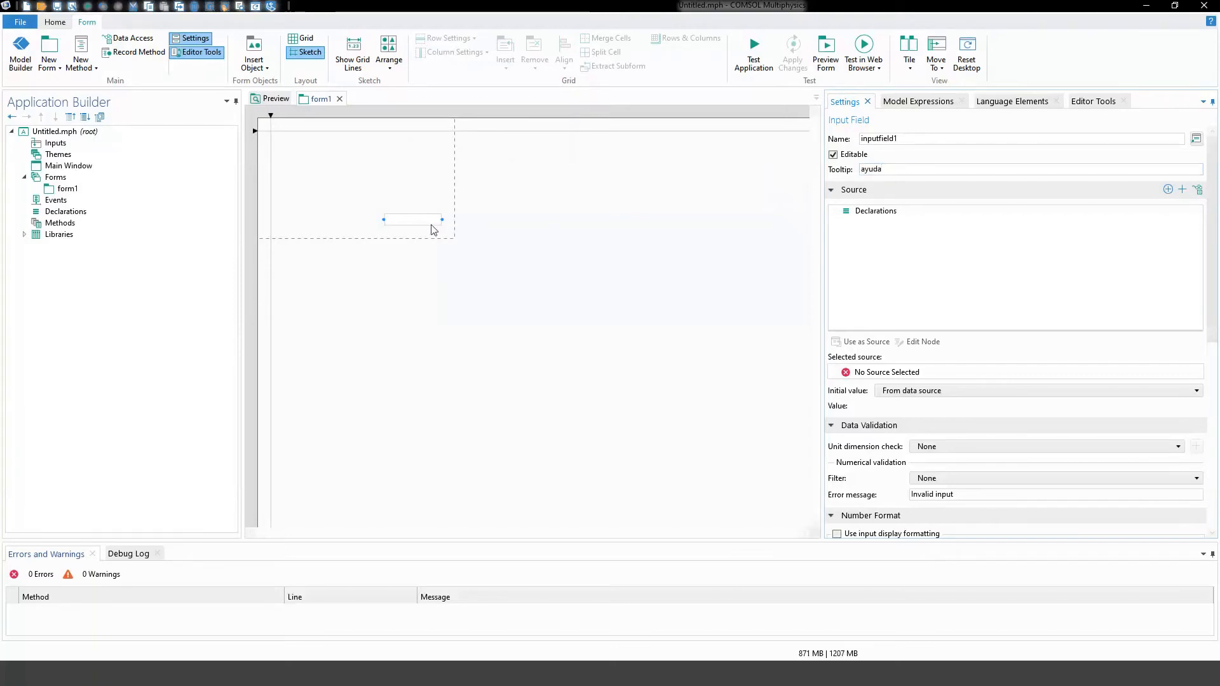
{"action": "mouse_move", "coordinate": [415, 224]}
{"action": "left_click", "coordinate": [874, 170]}
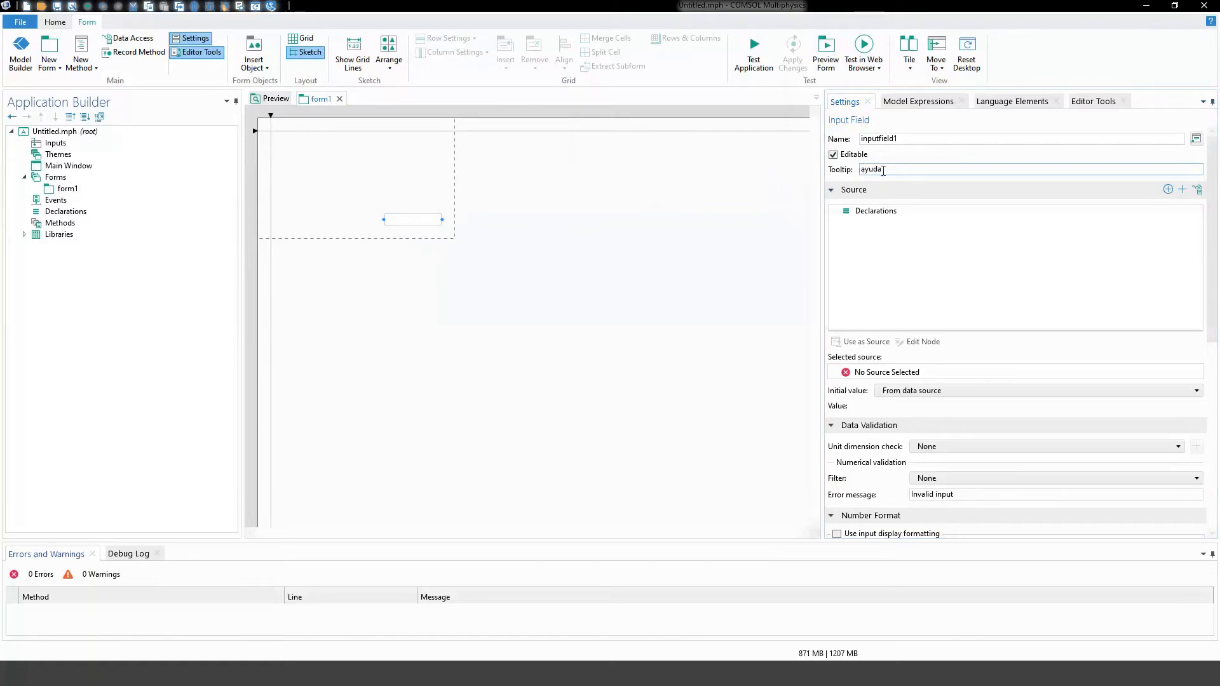
Step: Switch to the Model Builder and define a global parameter anchura with the expression 1 in Parameters 1
{"action": "left_click", "coordinate": [858, 232]}
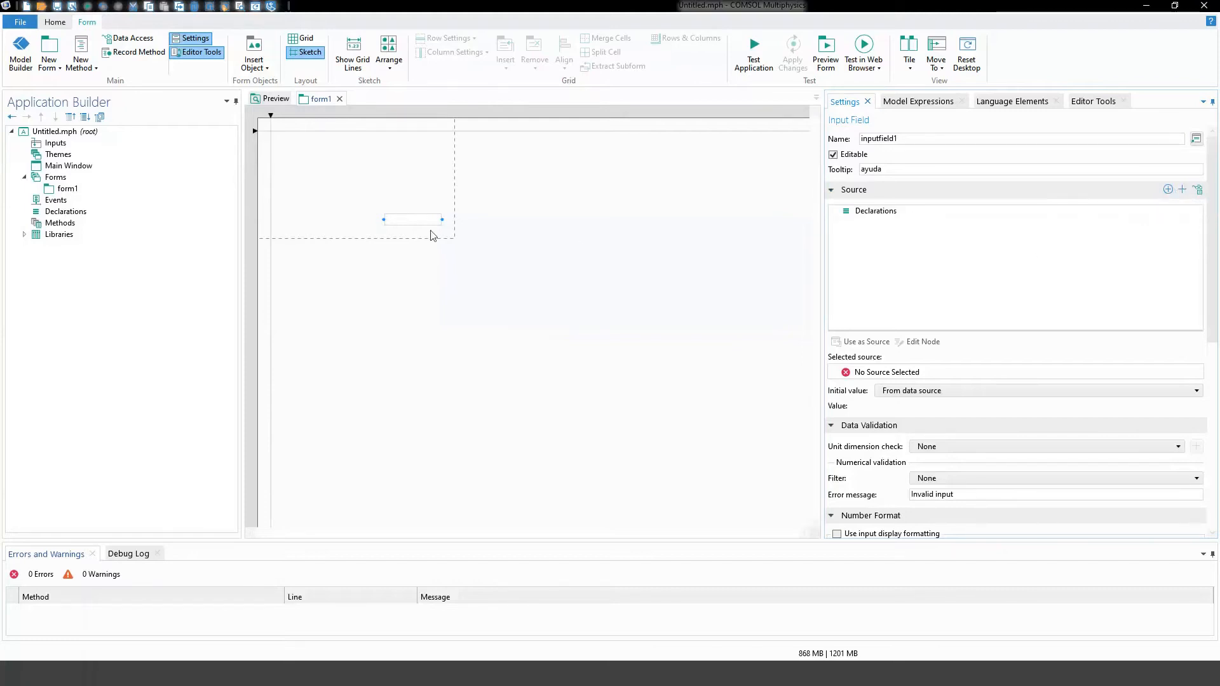
{"action": "left_click", "coordinate": [30, 70]}
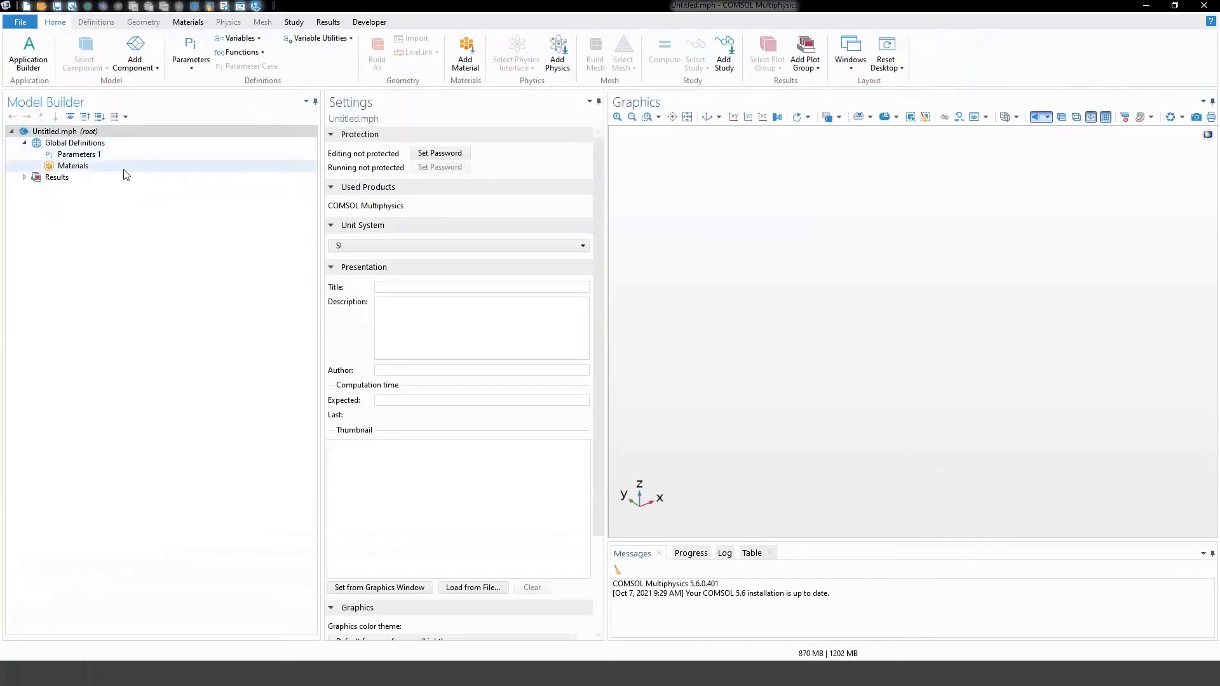
{"action": "left_click", "coordinate": [113, 157]}
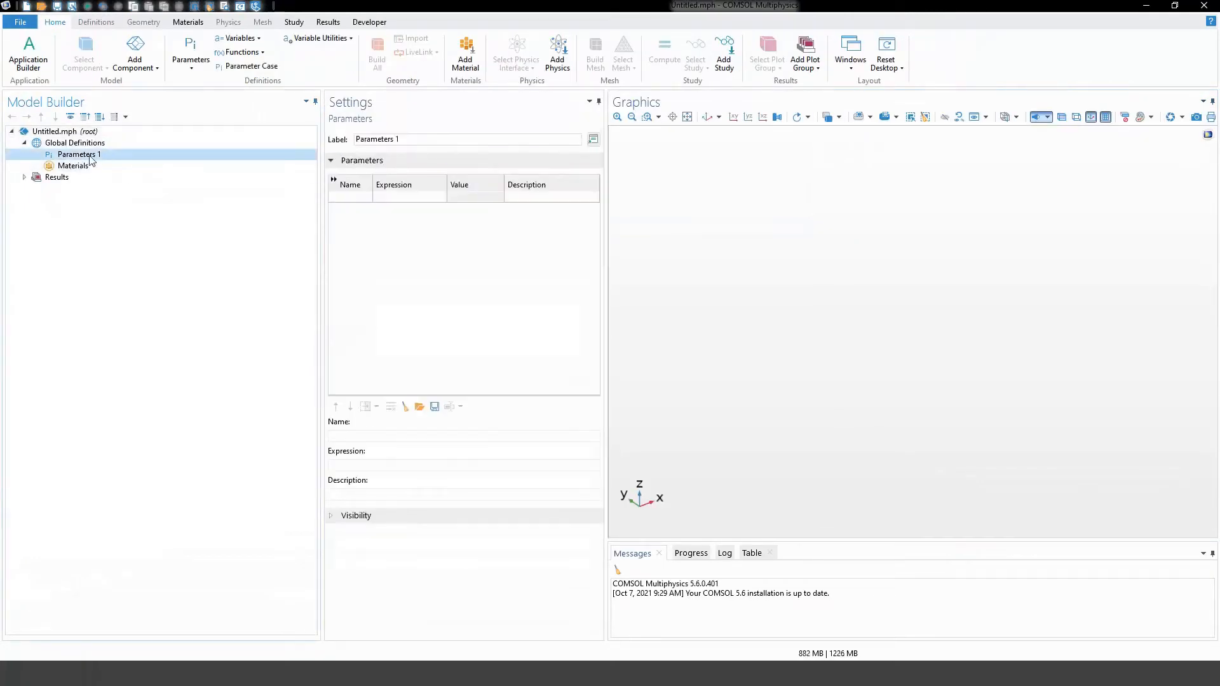
{"action": "left_click", "coordinate": [351, 197]}
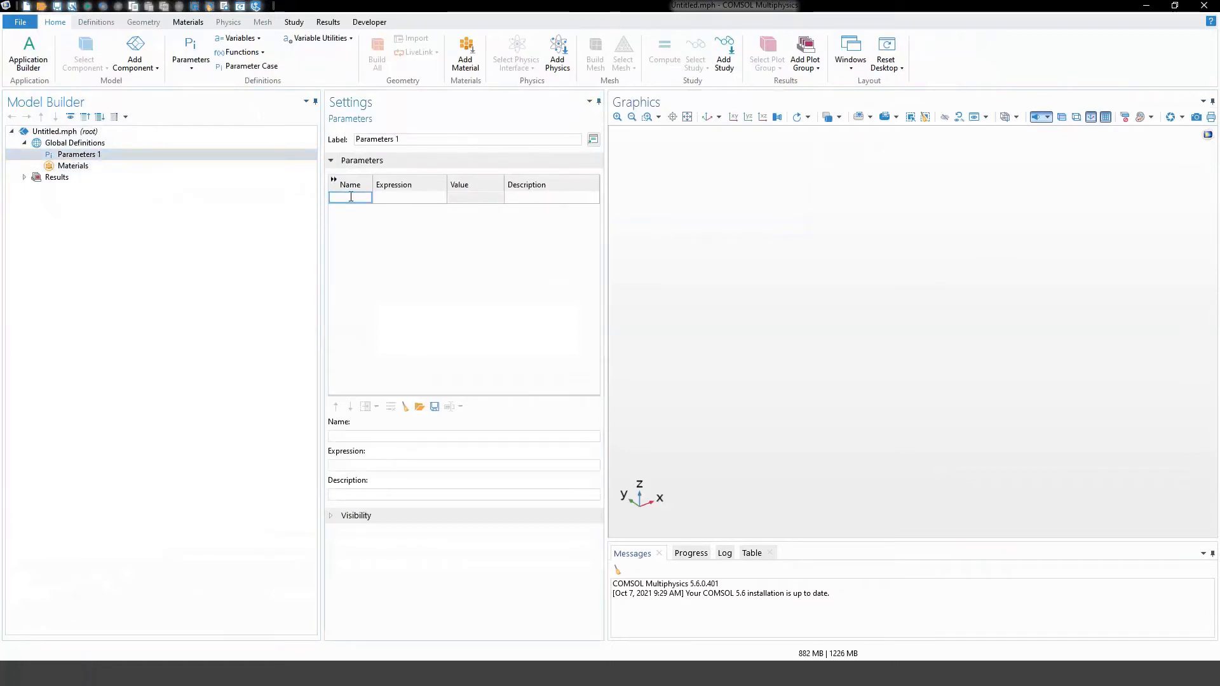
{"action": "type", "text": "anc"}
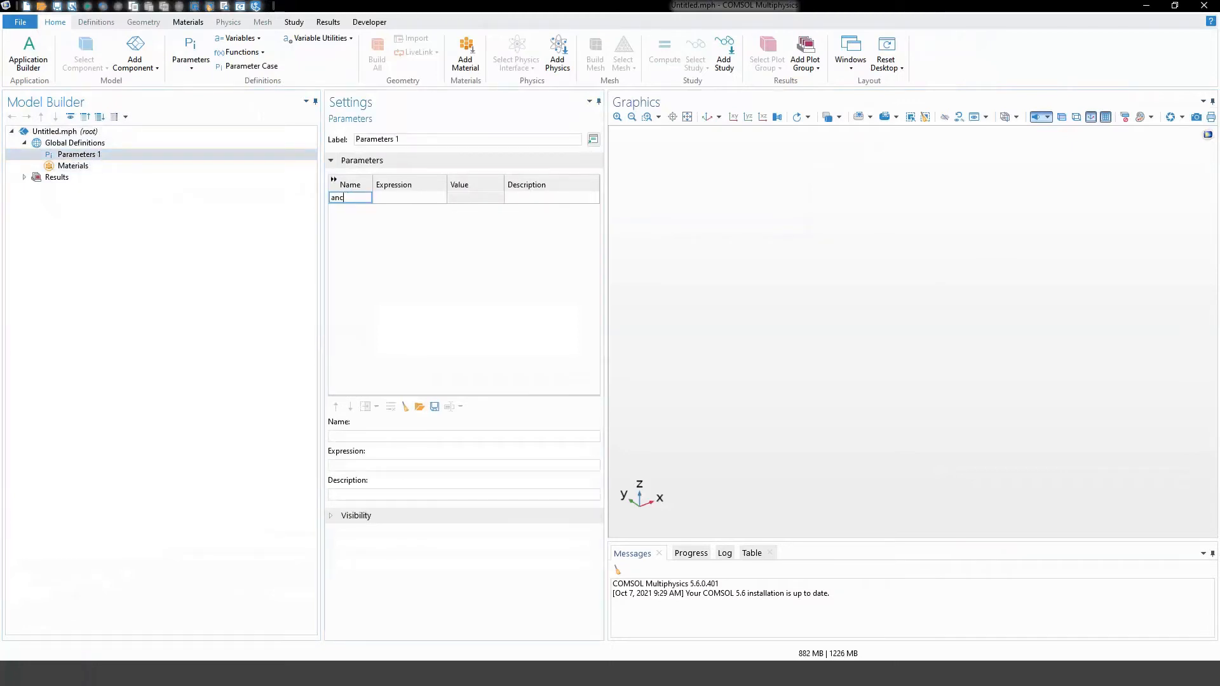
{"action": "type", "text": "hors"}
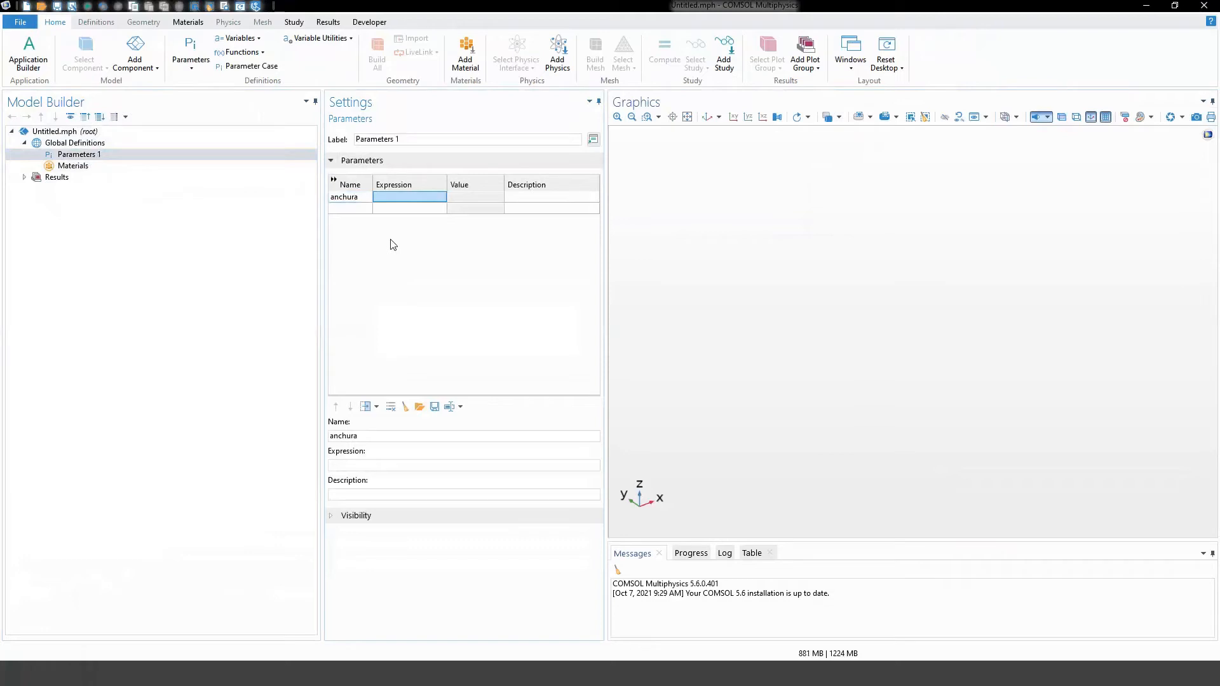
{"action": "type", "text": "1"}
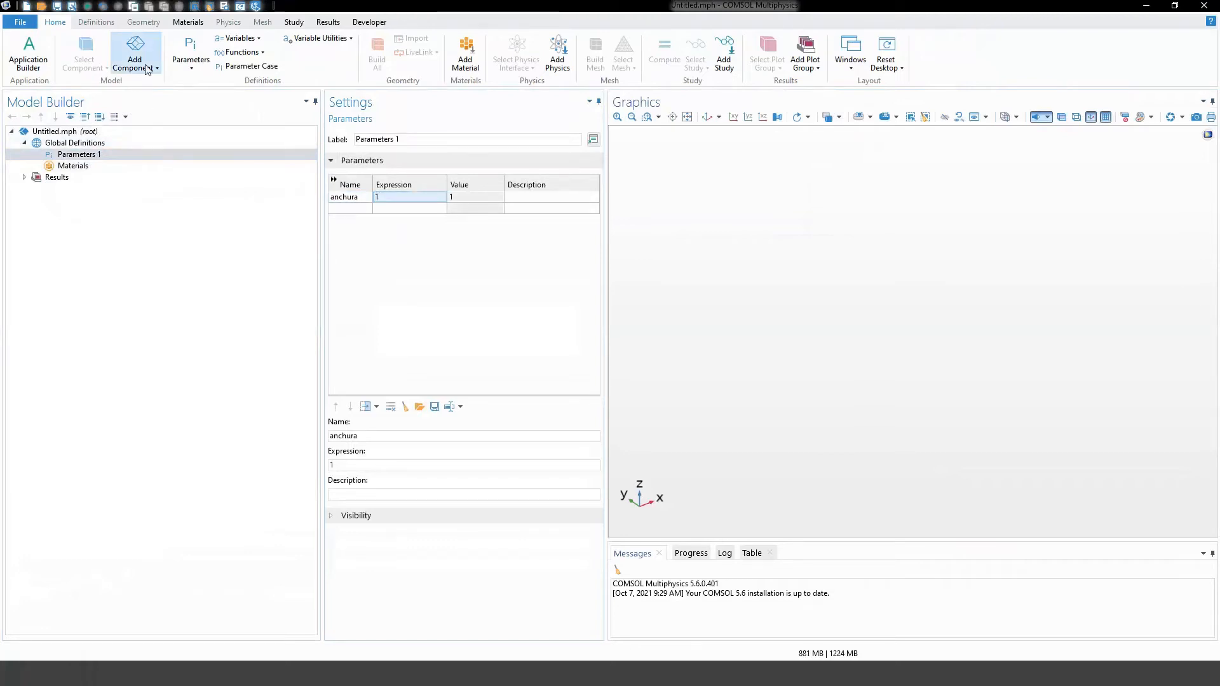
Step: Add a 3D component containing a block whose width is set to anchura, and build all objects
{"action": "left_click", "coordinate": [147, 69]}
{"action": "left_click", "coordinate": [181, 266]}
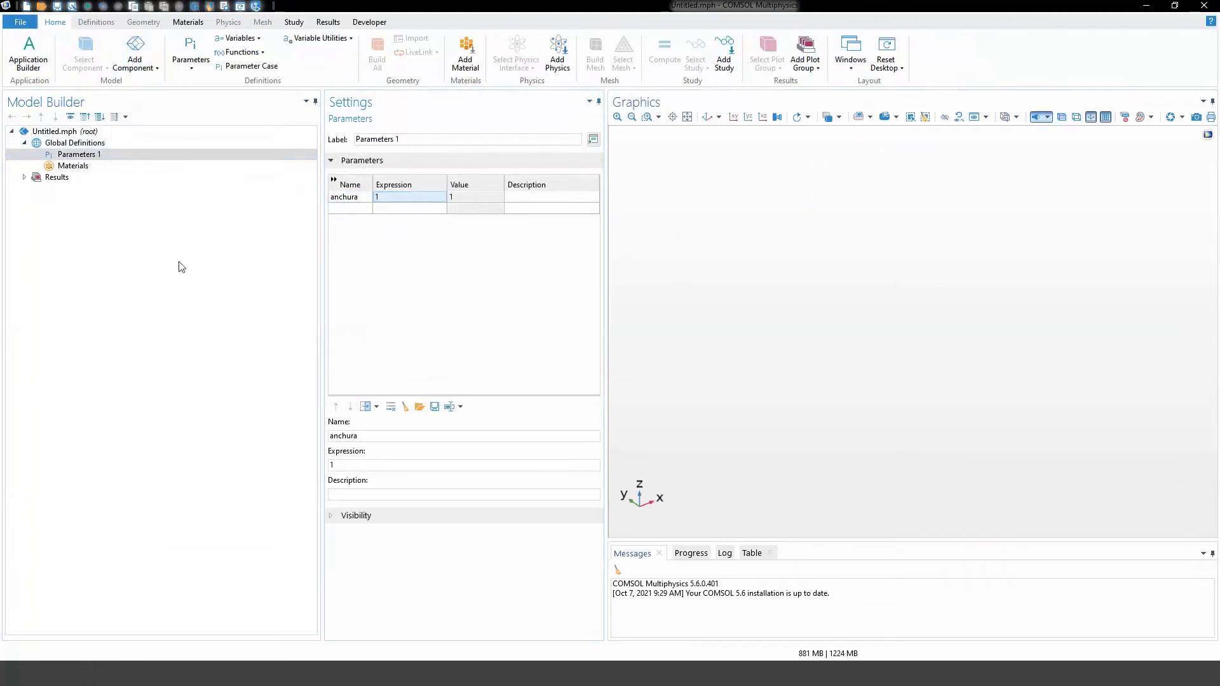
{"action": "right_click", "coordinate": [108, 200]}
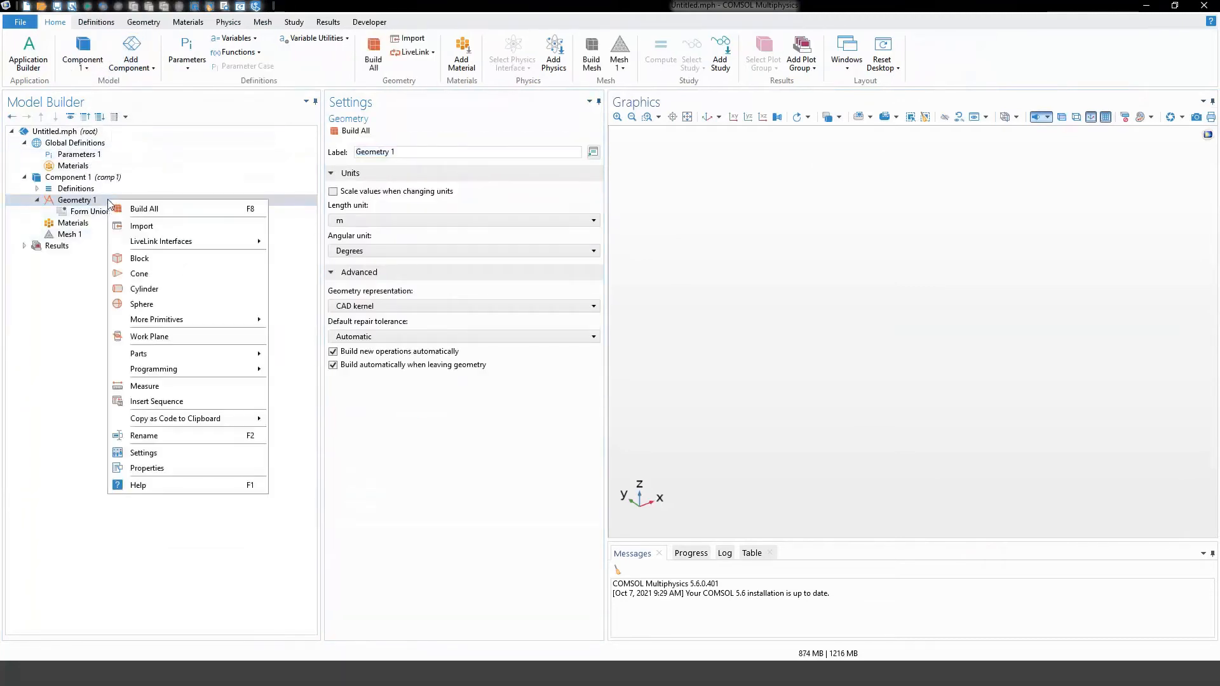
{"action": "left_click", "coordinate": [126, 260]}
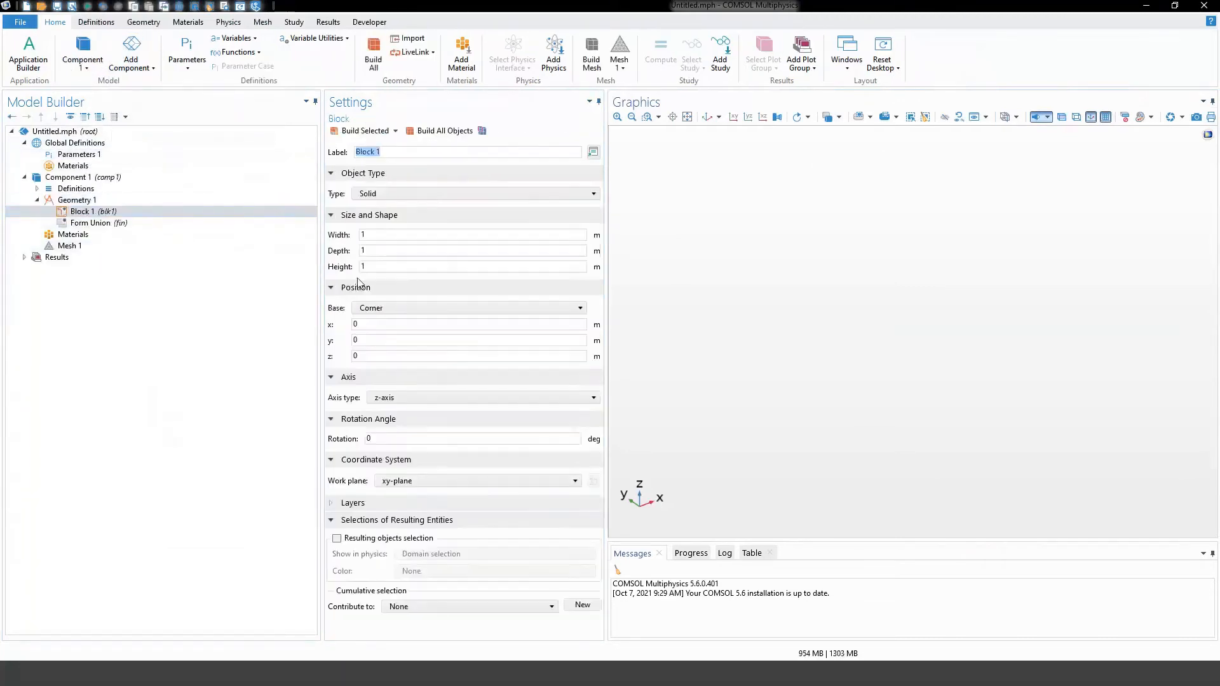
{"action": "double_click", "coordinate": [359, 235]}
{"action": "type", "text": "anchura"}
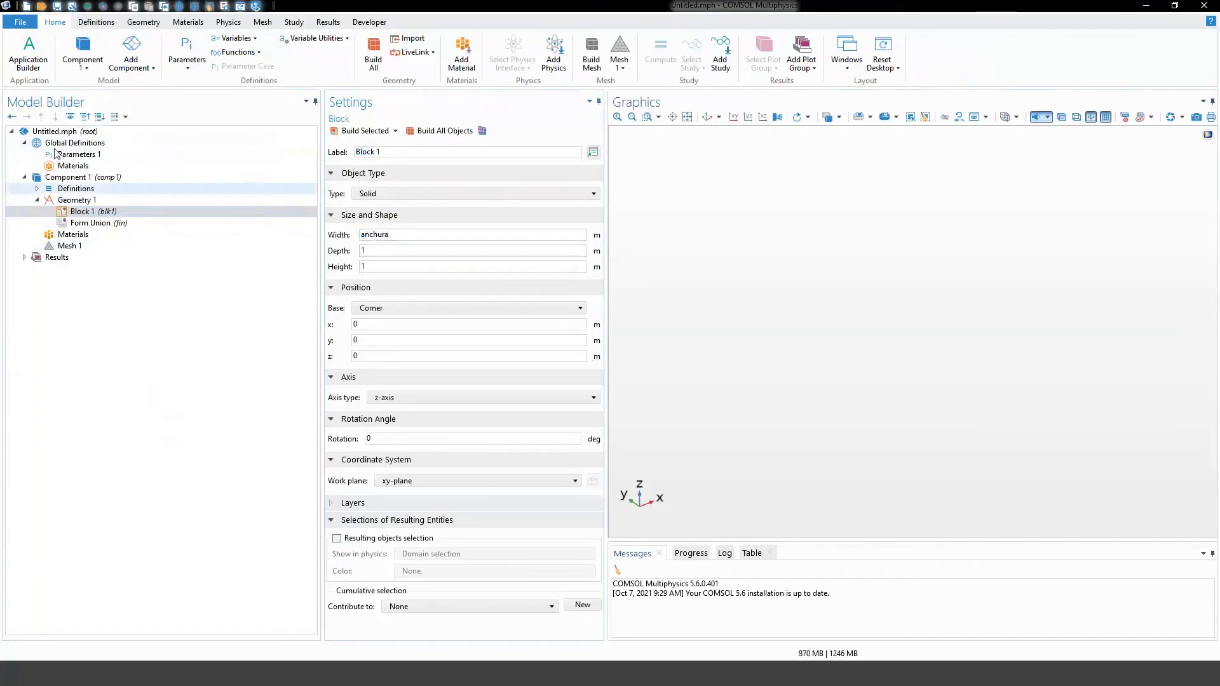
{"action": "left_click", "coordinate": [445, 131]}
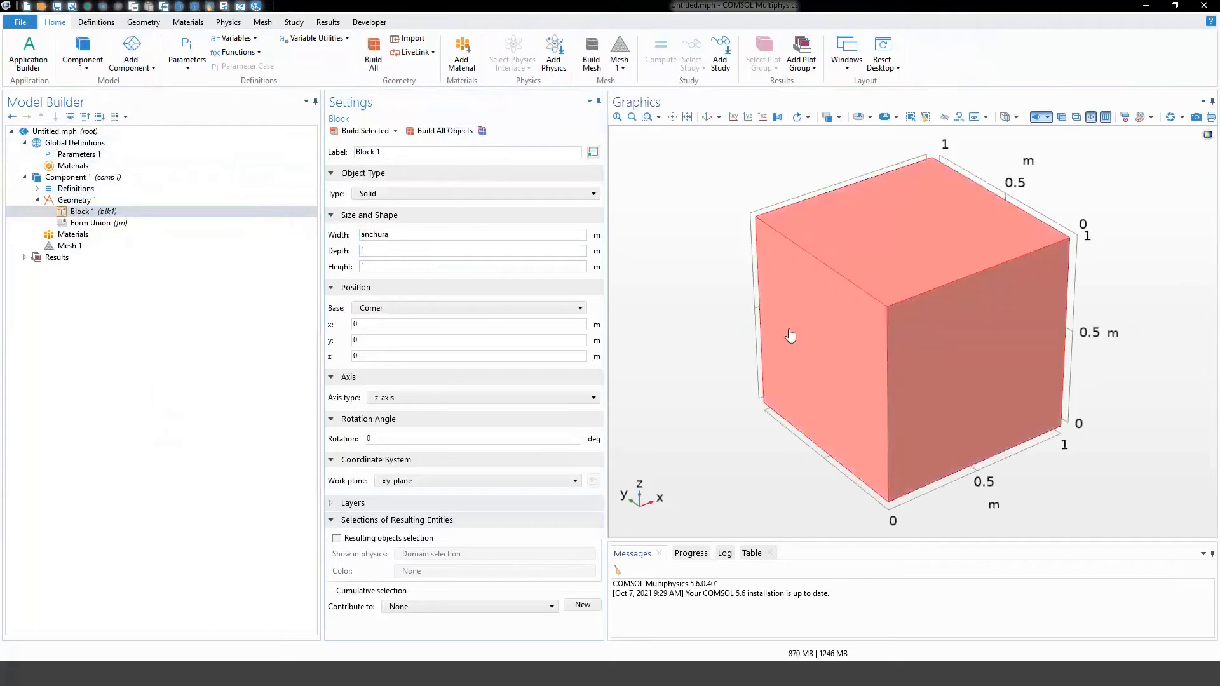
Step: Return to the Application Builder and locate the anchura parameter among the input field's available data sources
{"action": "left_click", "coordinate": [30, 63]}
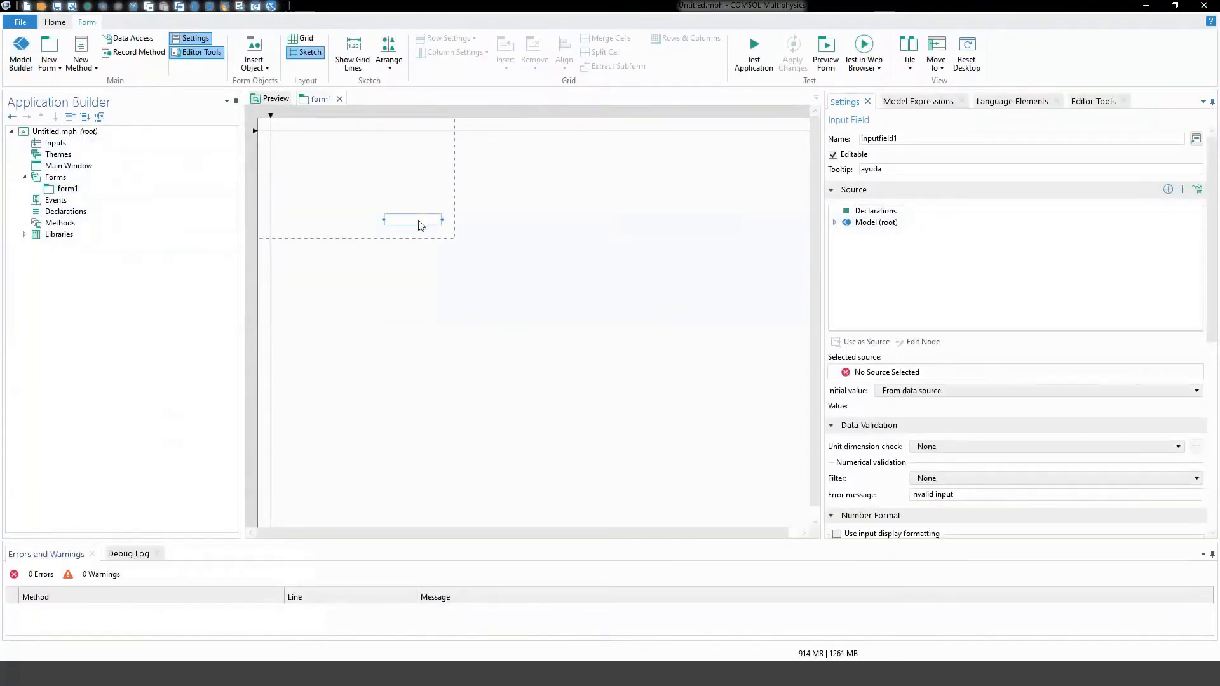
{"action": "left_click", "coordinate": [835, 221]}
{"action": "left_click", "coordinate": [846, 233]}
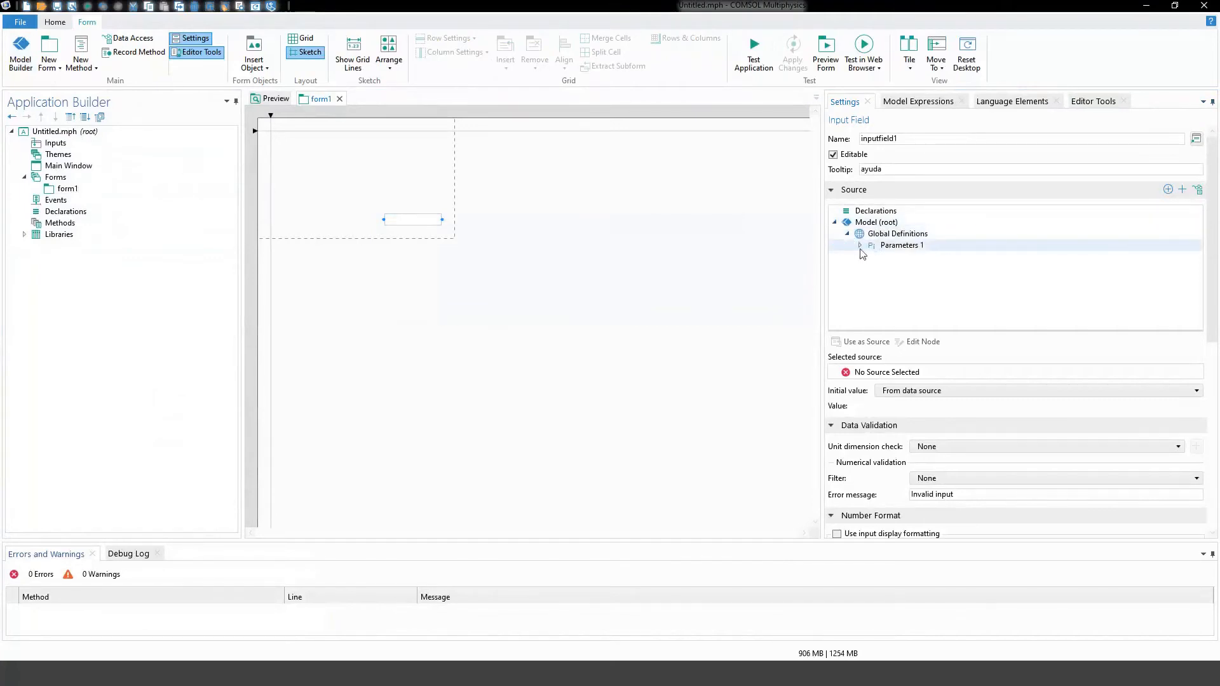
{"action": "left_click", "coordinate": [859, 245]}
{"action": "left_click", "coordinate": [883, 257]}
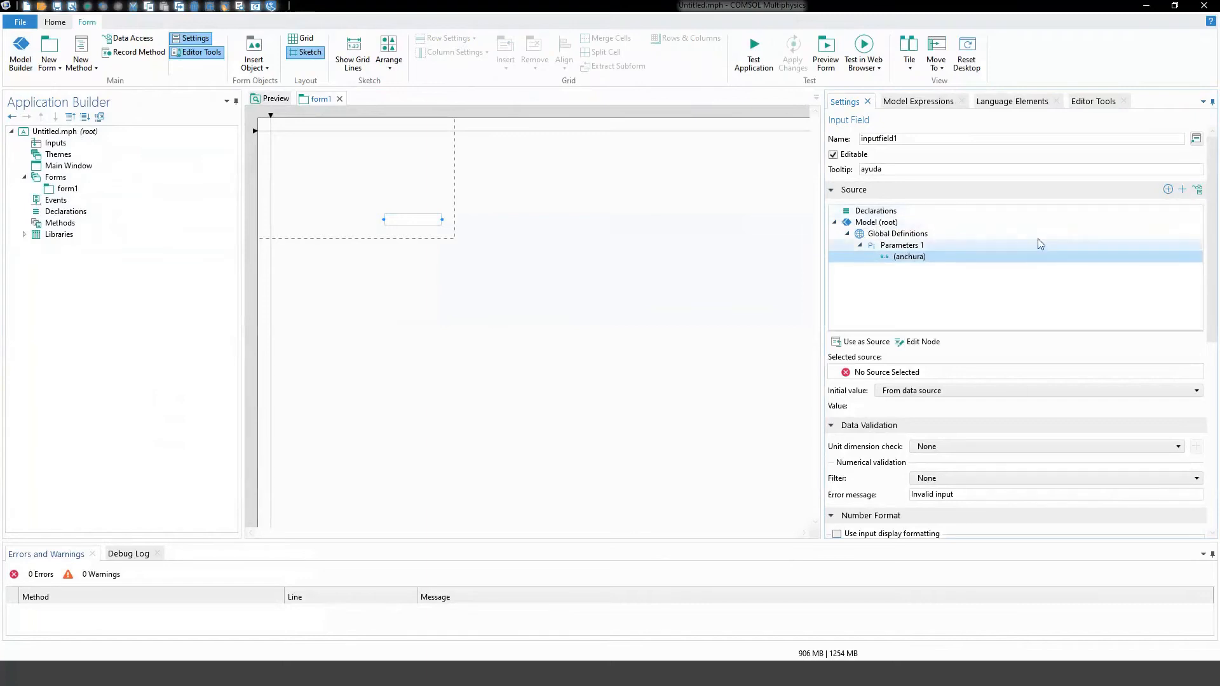
{"action": "left_click", "coordinate": [1097, 193]}
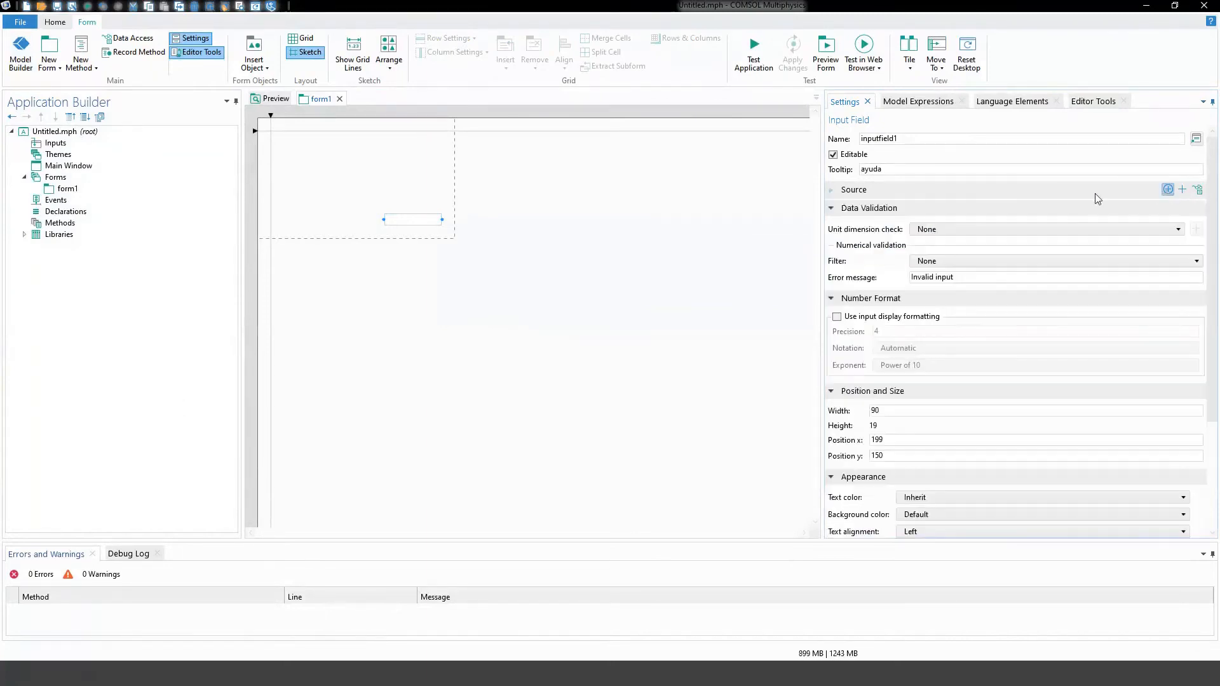
{"action": "left_click", "coordinate": [1094, 193]}
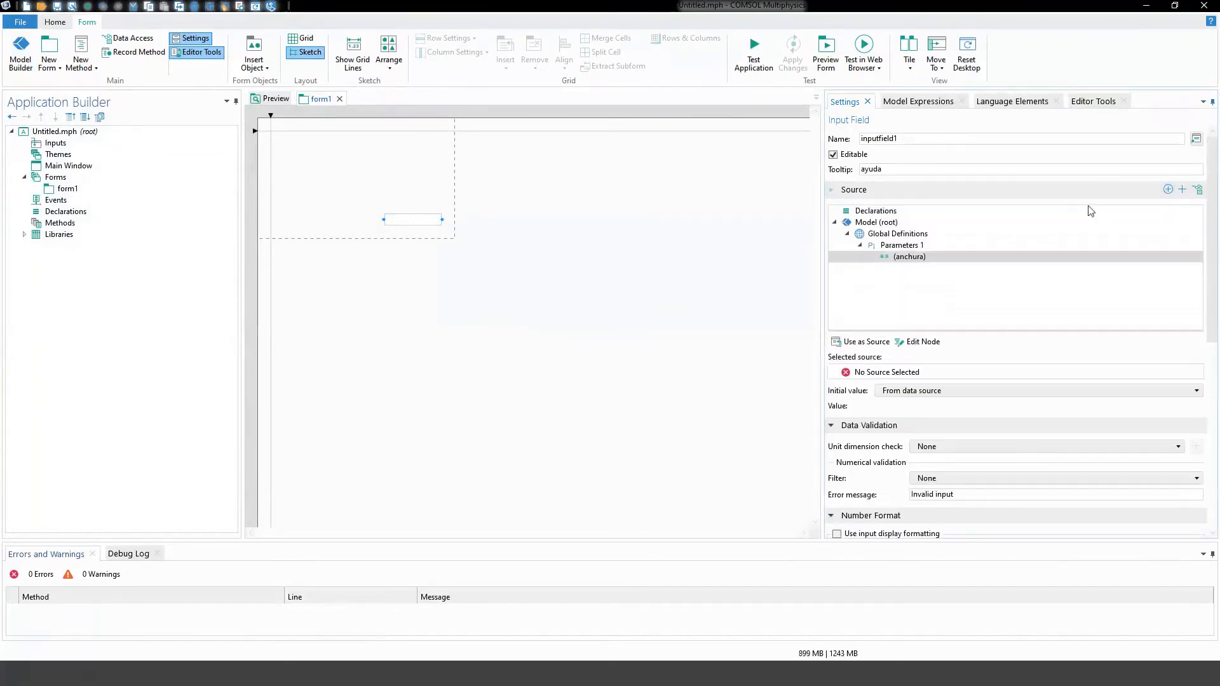
Step: Create a declaration named variable1 of data type Integer with initial value 0 and use it as the input field's source
{"action": "left_click", "coordinate": [1169, 190]}
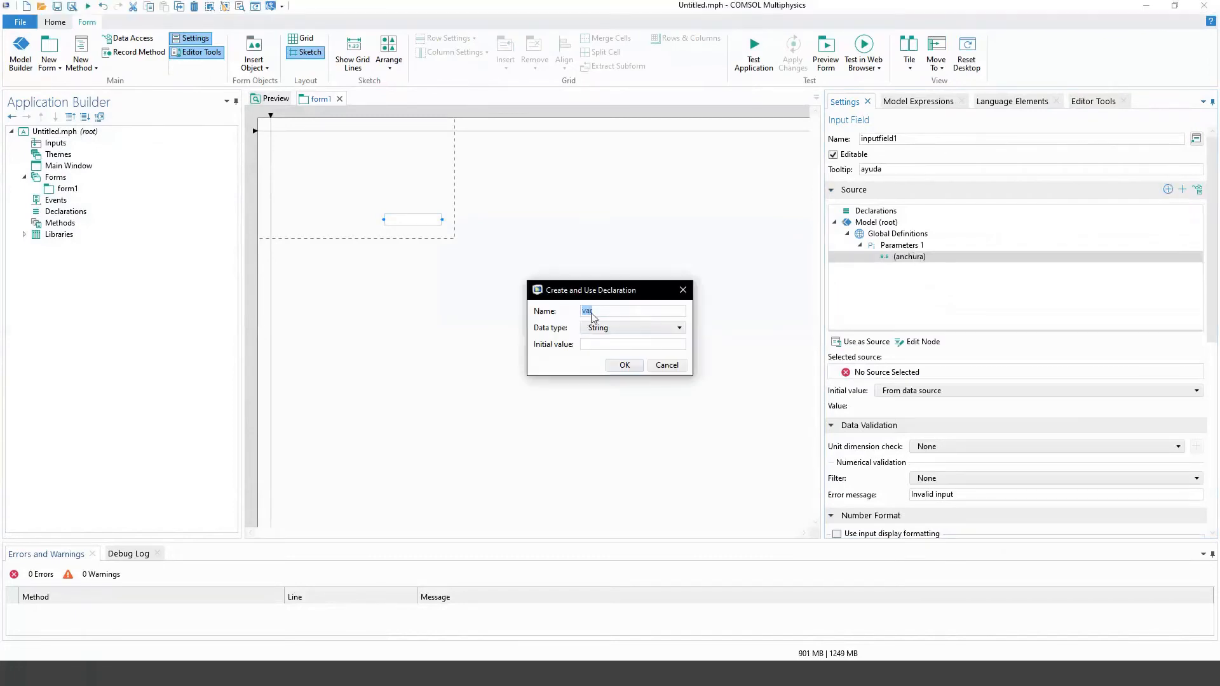
{"action": "left_click", "coordinate": [595, 311]}
{"action": "left_click", "coordinate": [601, 311]}
{"action": "left_click", "coordinate": [585, 330]}
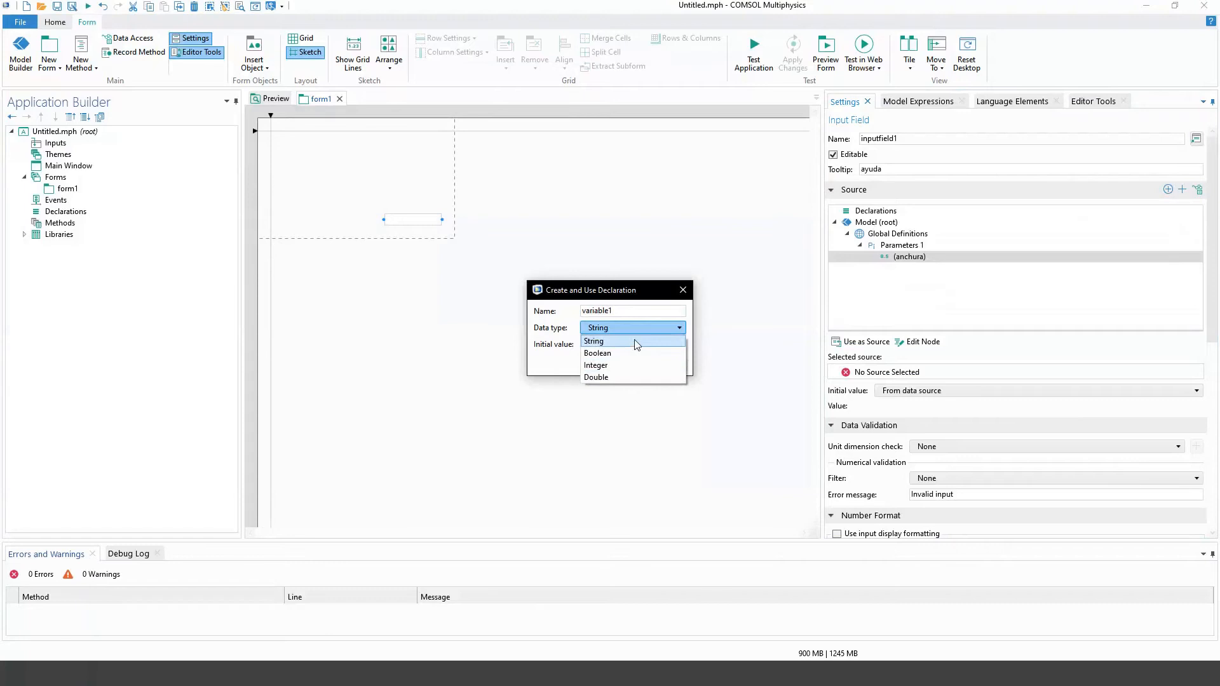
{"action": "left_click", "coordinate": [597, 367]}
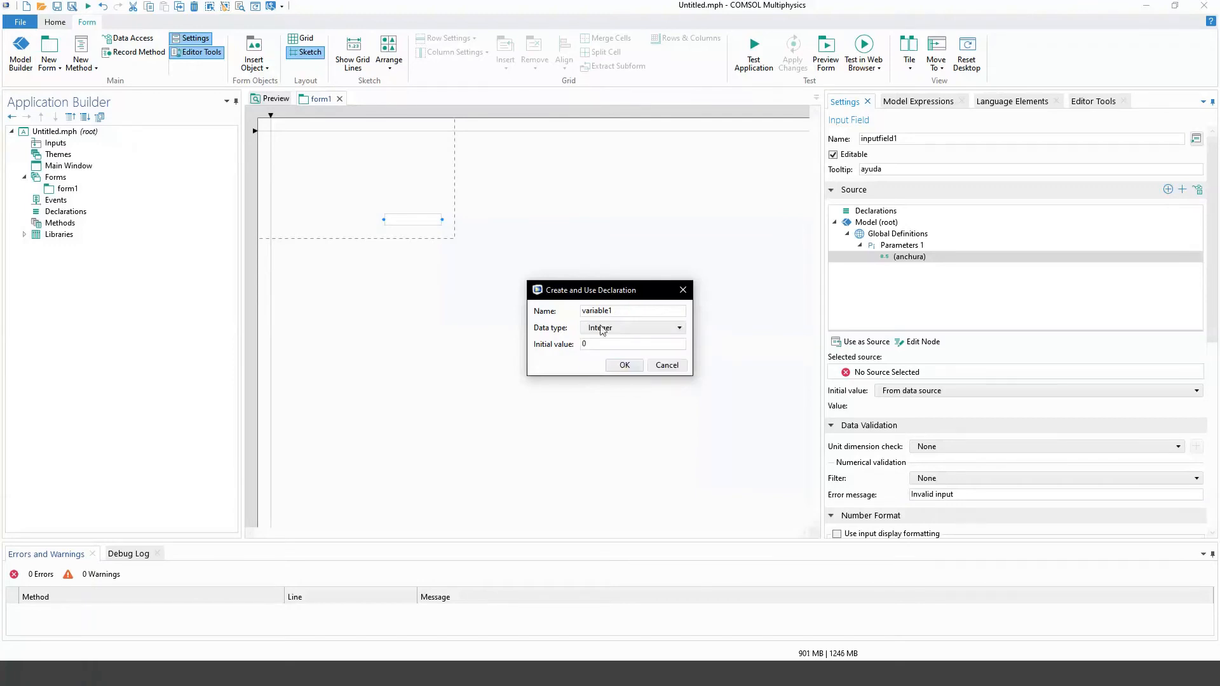
{"action": "left_click", "coordinate": [586, 345]}
{"action": "left_click", "coordinate": [624, 365]}
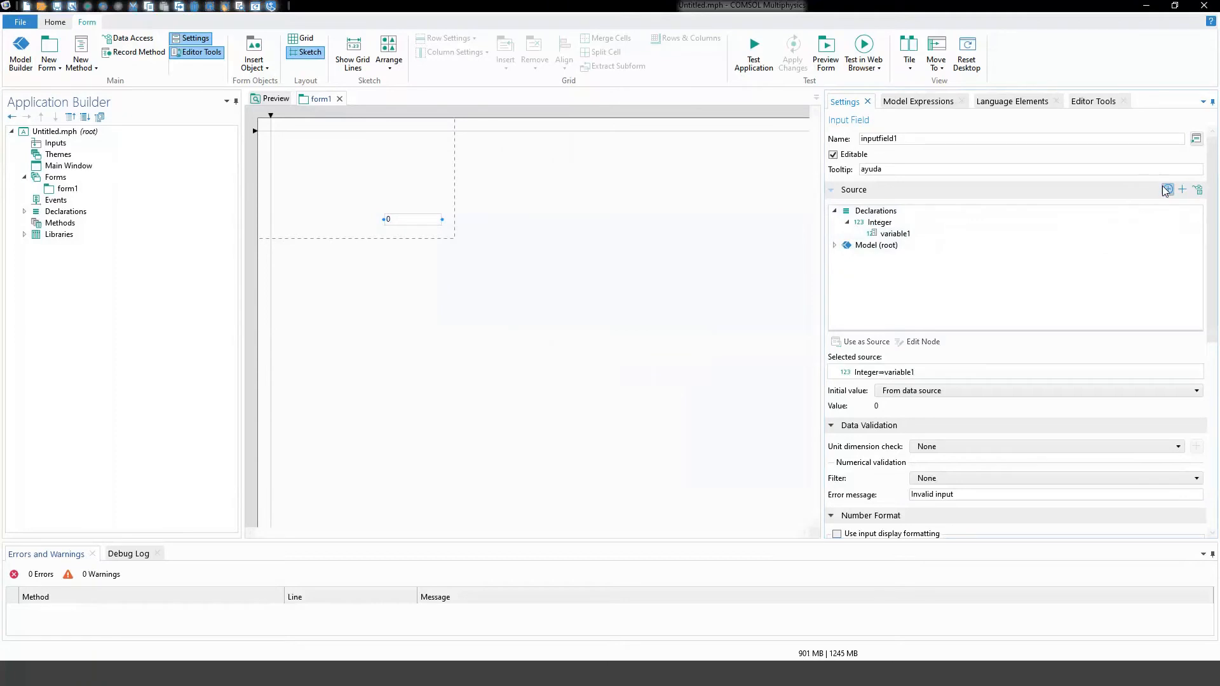
Step: Review variable1 in the application's Integer declarations and return to the input field's settings in form1
{"action": "left_click", "coordinate": [885, 237]}
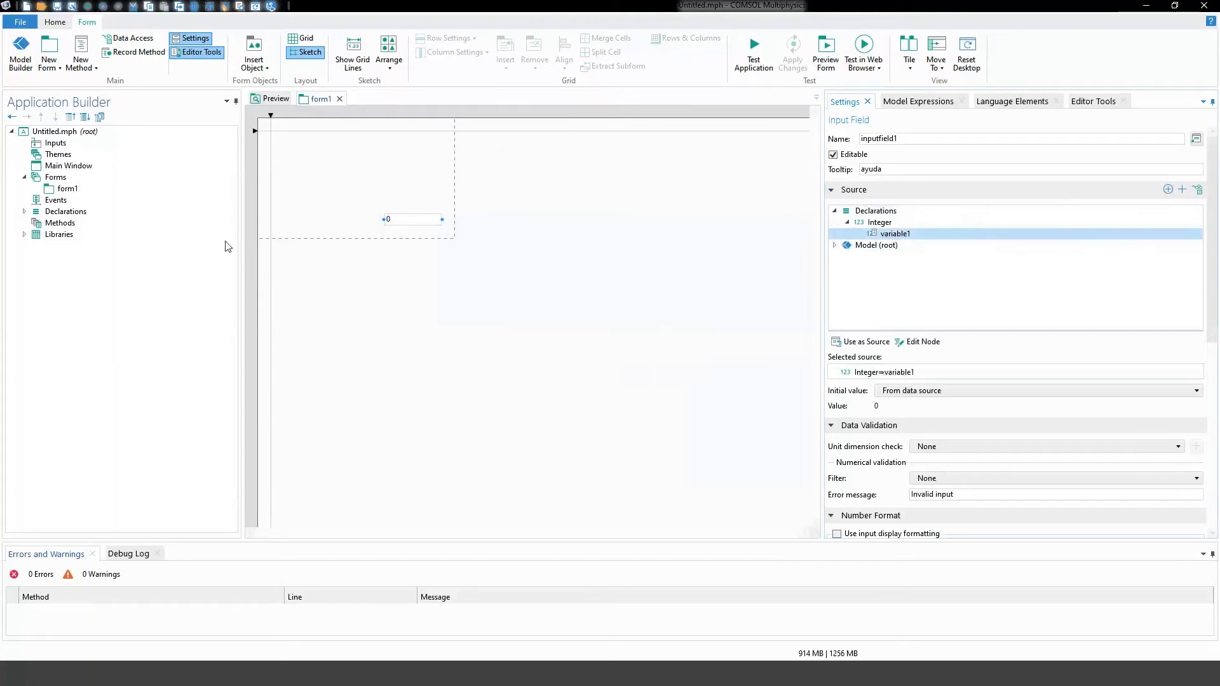
{"action": "left_click", "coordinate": [24, 212]}
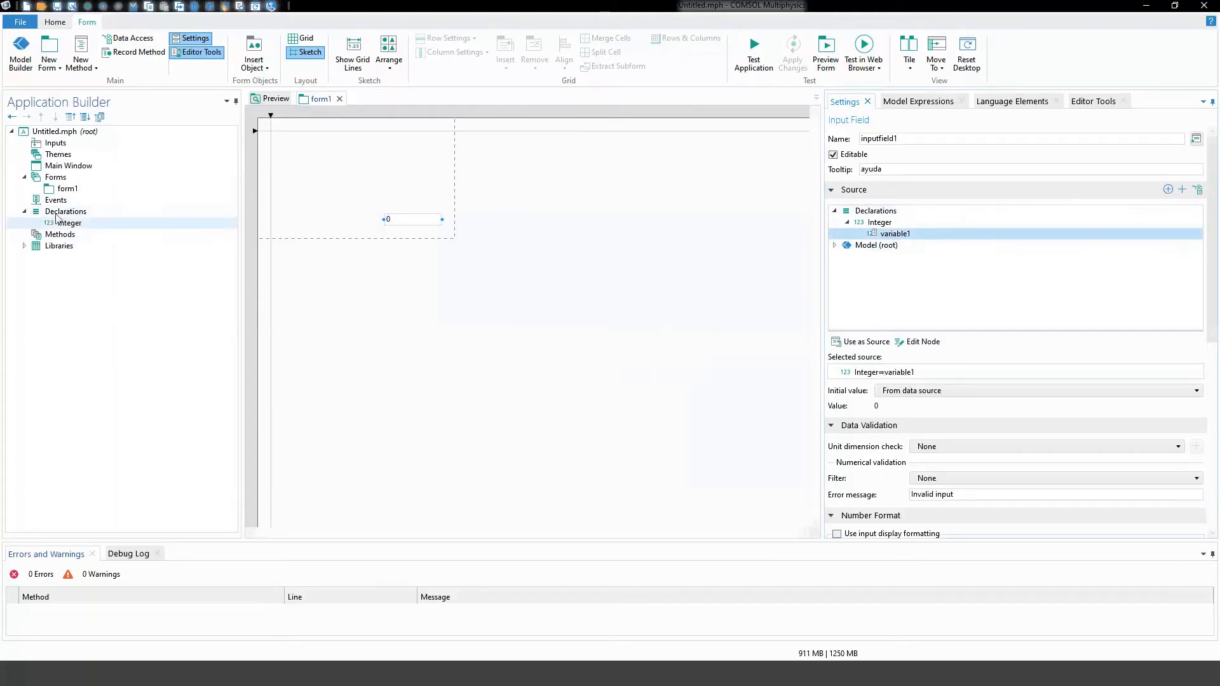
{"action": "left_click", "coordinate": [60, 213]}
{"action": "left_click", "coordinate": [69, 223]}
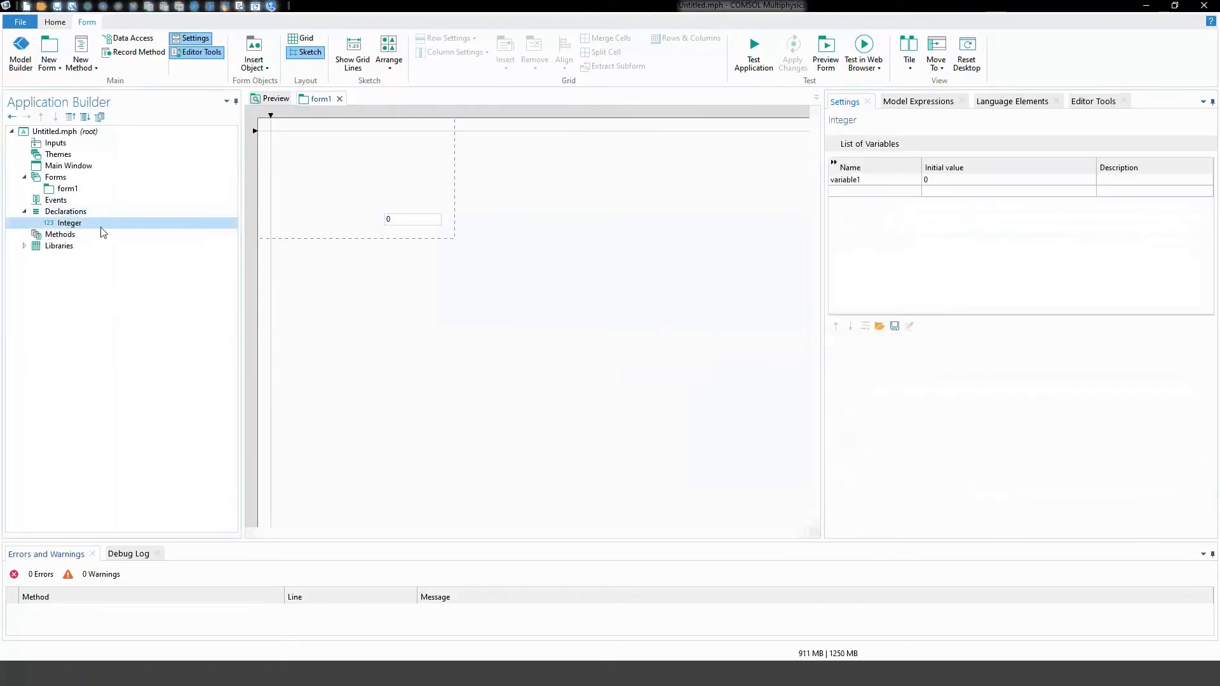
{"action": "left_click", "coordinate": [67, 188]}
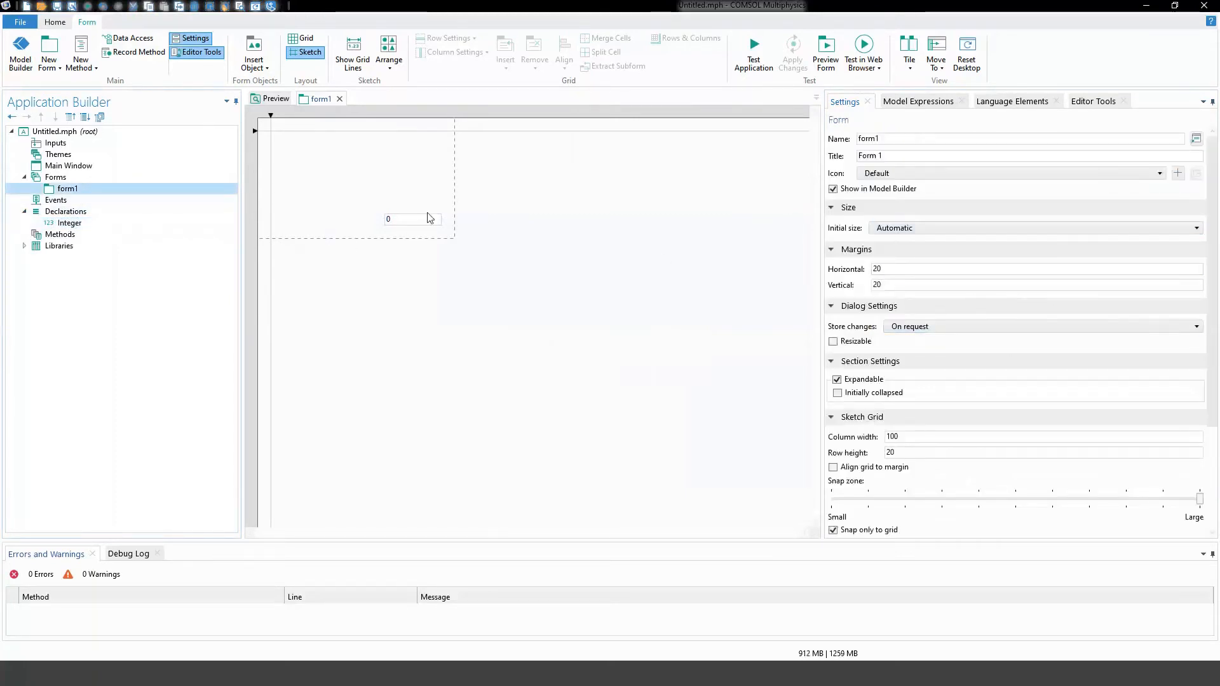
{"action": "left_click", "coordinate": [410, 220]}
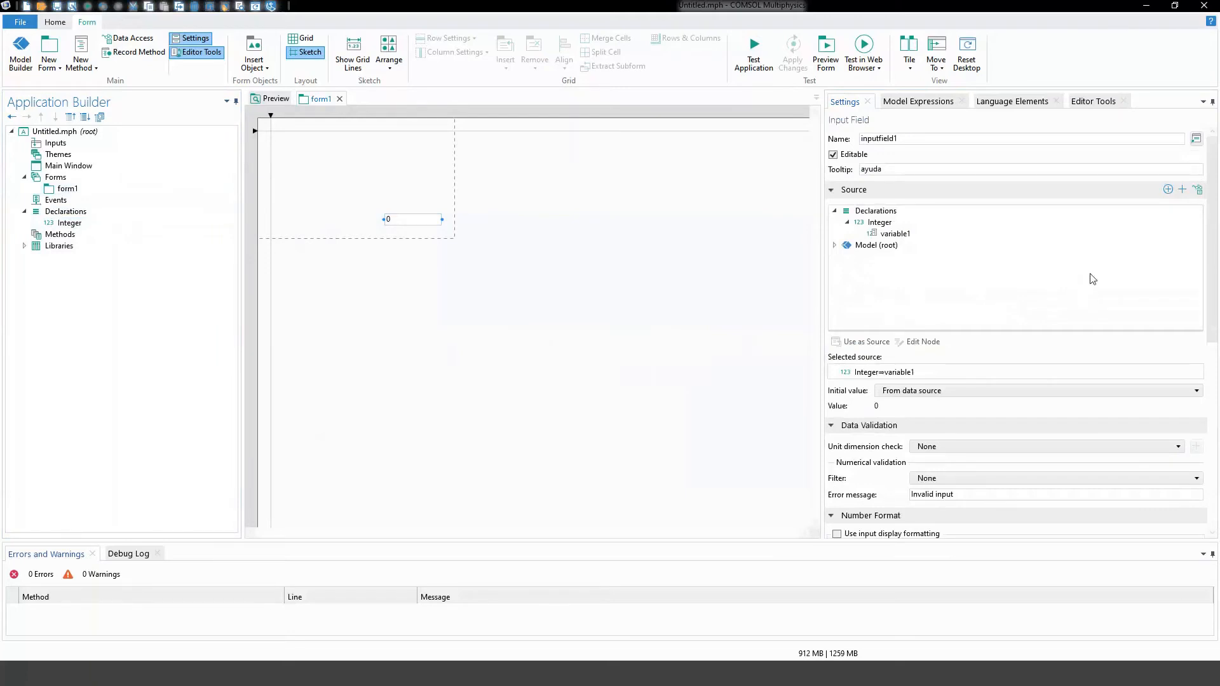
Step: Change the input field's source to the anchura parameter from the model's Parameters 1
{"action": "scroll", "coordinate": [1206, 283], "scroll_direction": "down", "scroll_amount": 3}
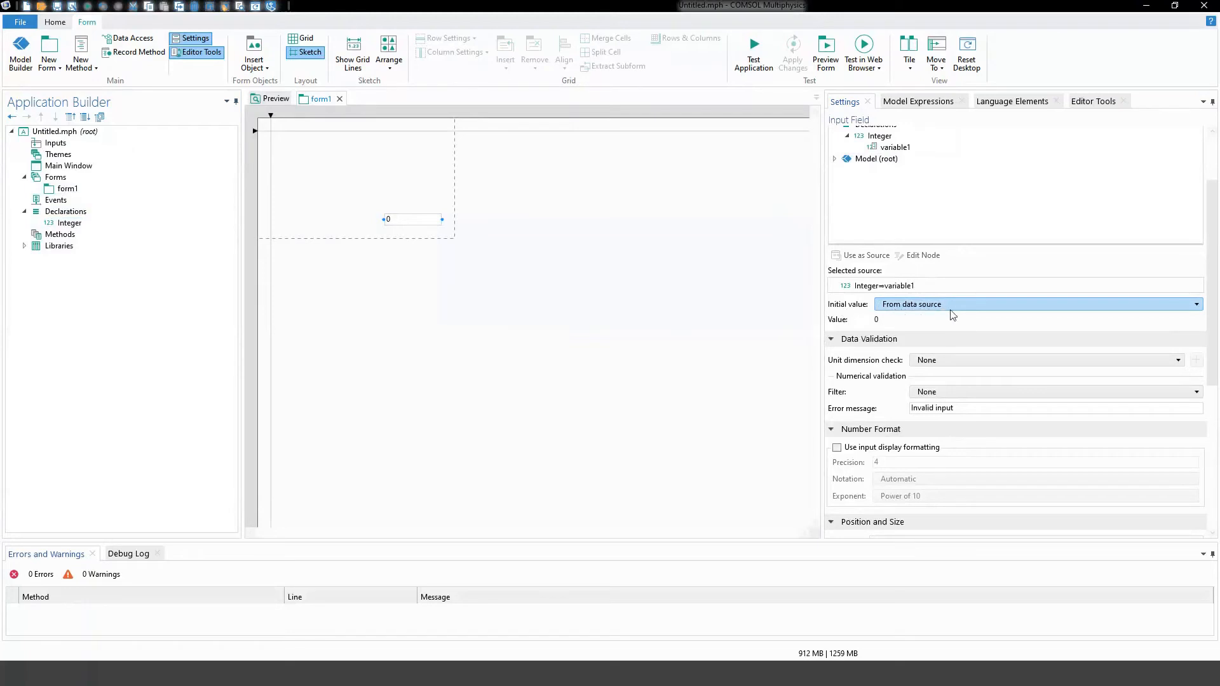
{"action": "scroll", "coordinate": [1215, 237], "scroll_direction": "up", "scroll_amount": 3}
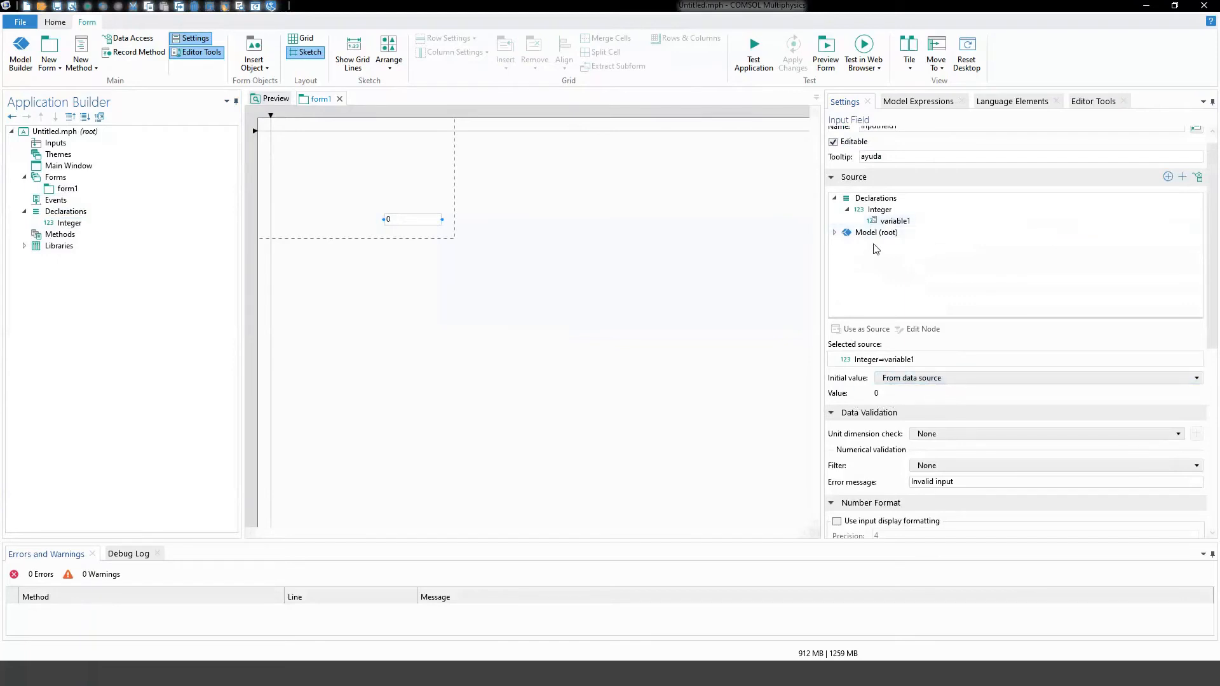
{"action": "left_click", "coordinate": [834, 233]}
{"action": "left_click", "coordinate": [847, 244]}
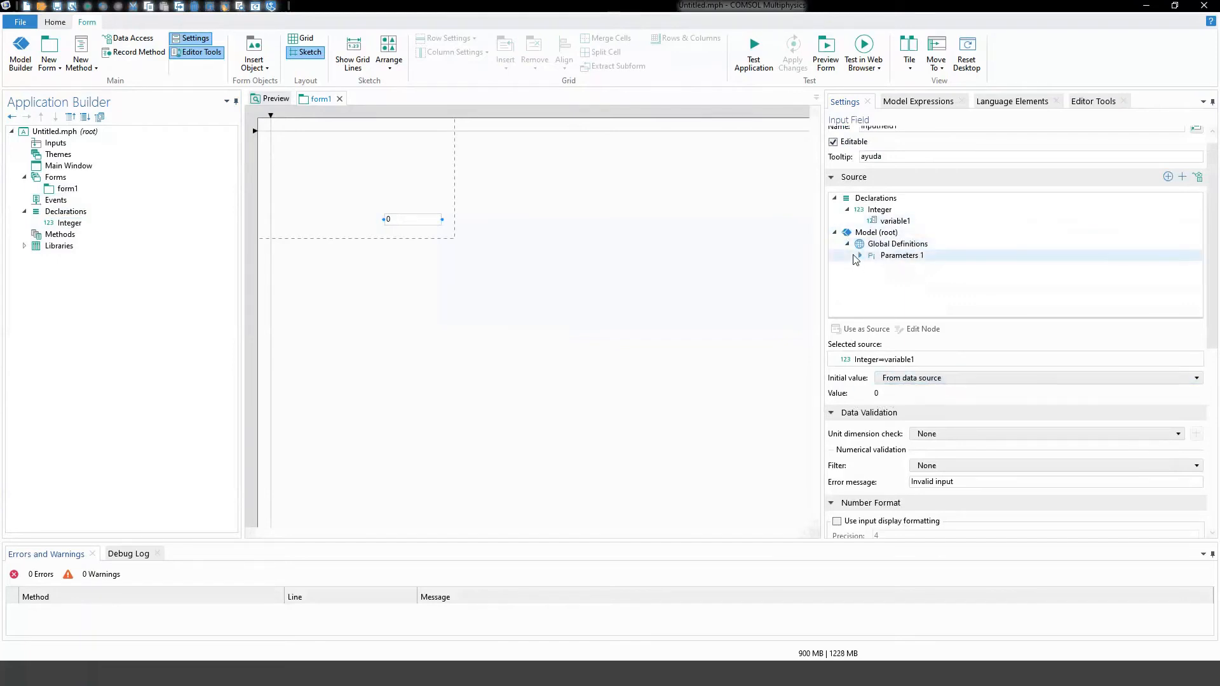
{"action": "left_click", "coordinate": [861, 257]}
{"action": "left_click", "coordinate": [860, 256]}
{"action": "left_click", "coordinate": [908, 267]}
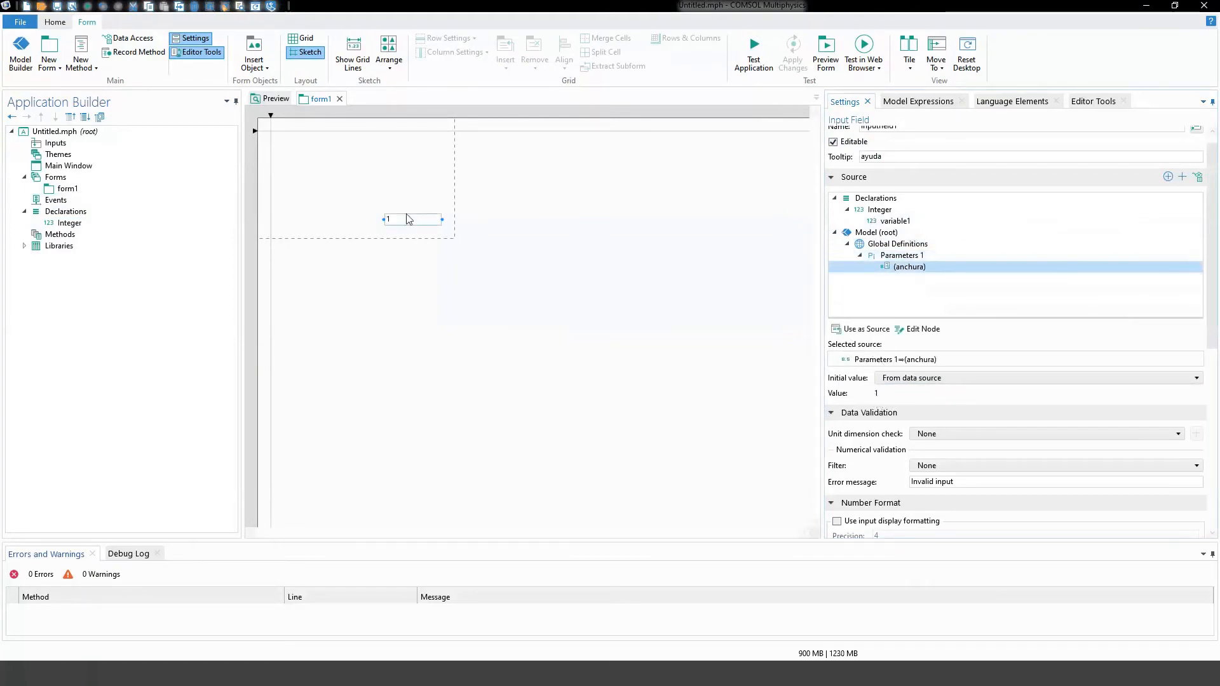
Step: Move the input field farther down and to the right on form1, to an x position of about 412
{"action": "left_click_drag", "start_coordinate": [419, 226], "coordinate": [536, 280]}
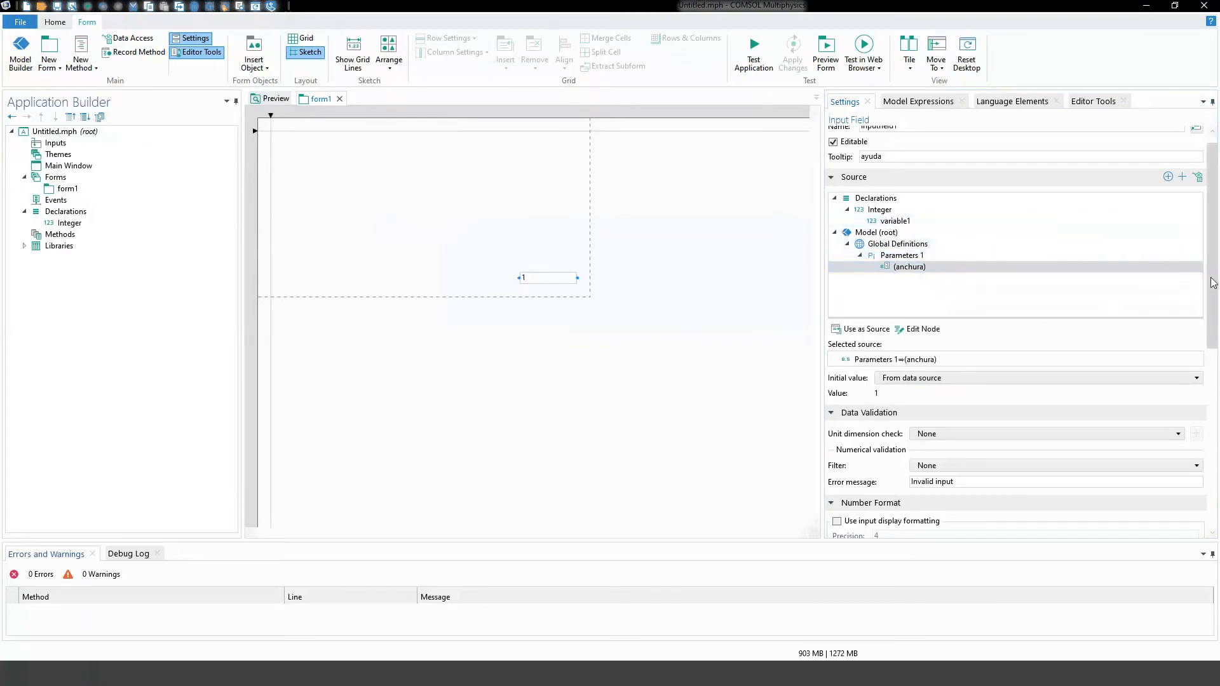
{"action": "left_click_drag", "start_coordinate": [1212, 283], "coordinate": [1199, 349]}
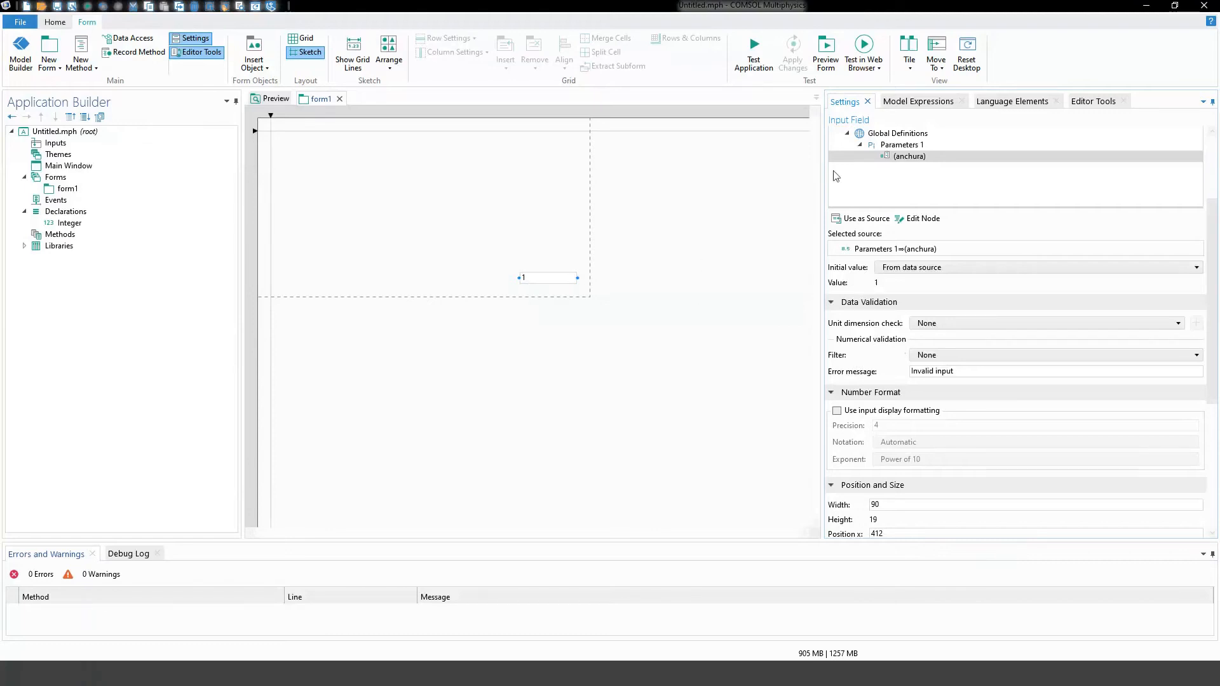
{"action": "left_click", "coordinate": [916, 158]}
Step: Switch to the Model Builder and examine the width expression of the block
{"action": "left_click", "coordinate": [21, 51]}
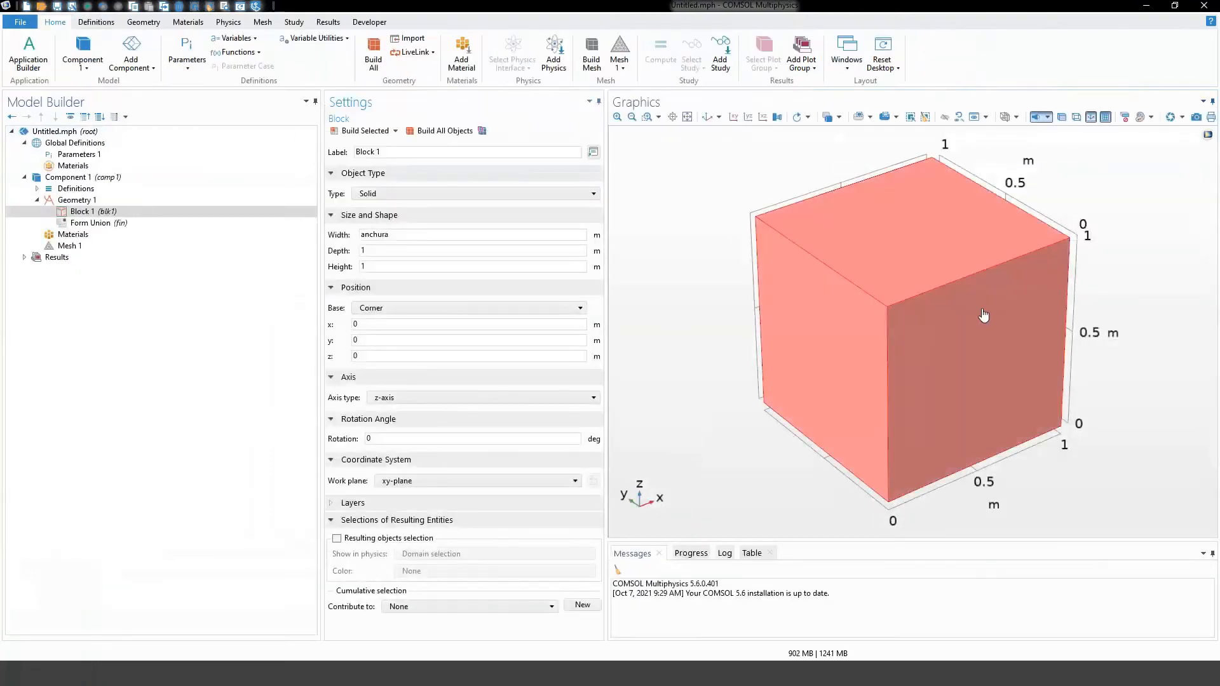
{"action": "left_click", "coordinate": [367, 251]}
{"action": "left_click", "coordinate": [372, 236]}
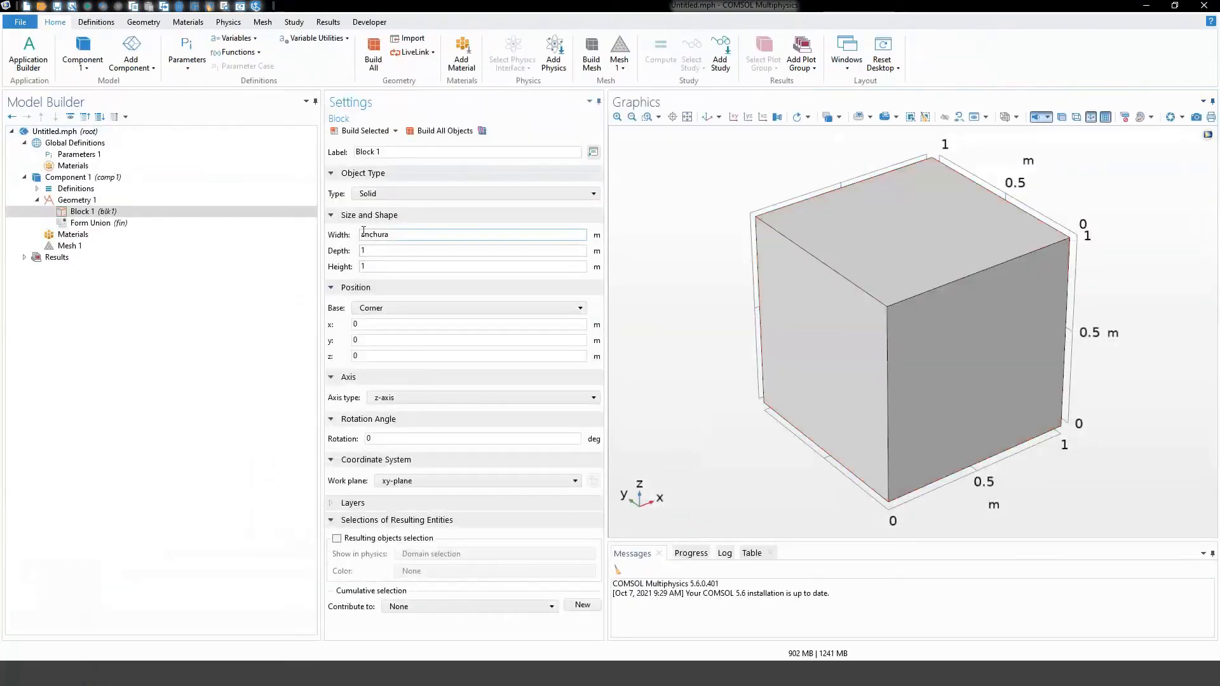
{"action": "double_click", "coordinate": [371, 235]}
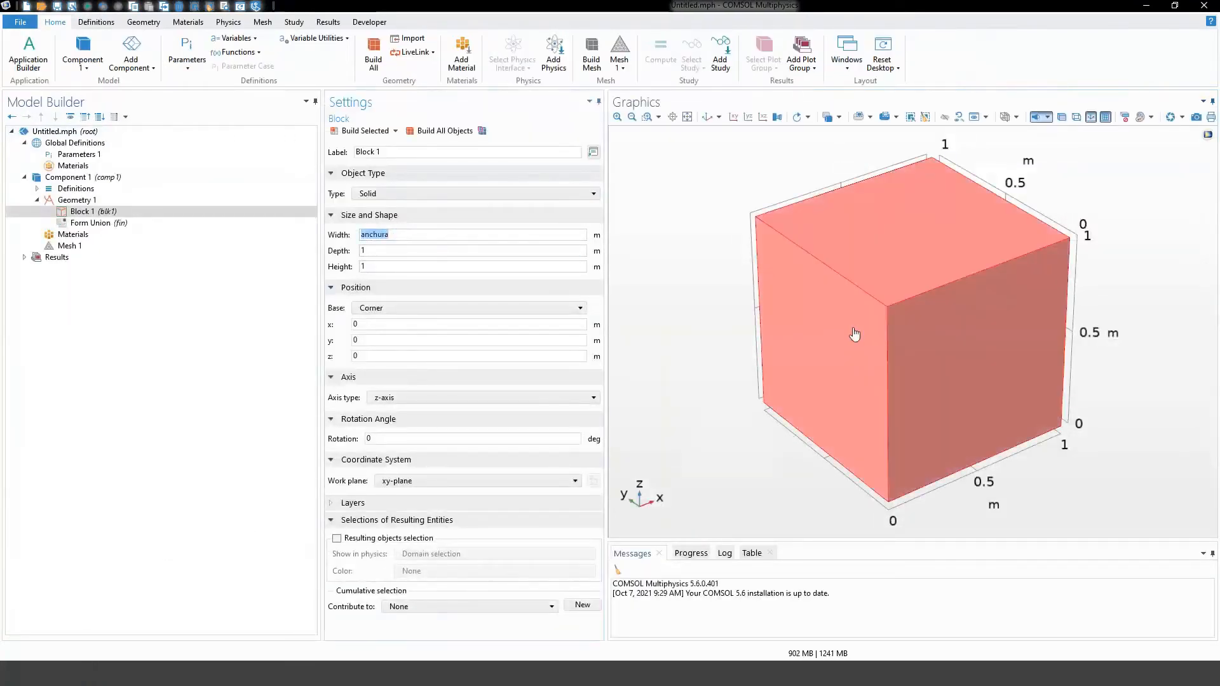
Step: Return to the Application Builder and set the input field's numerical validation filter to Integer
{"action": "left_click", "coordinate": [29, 54]}
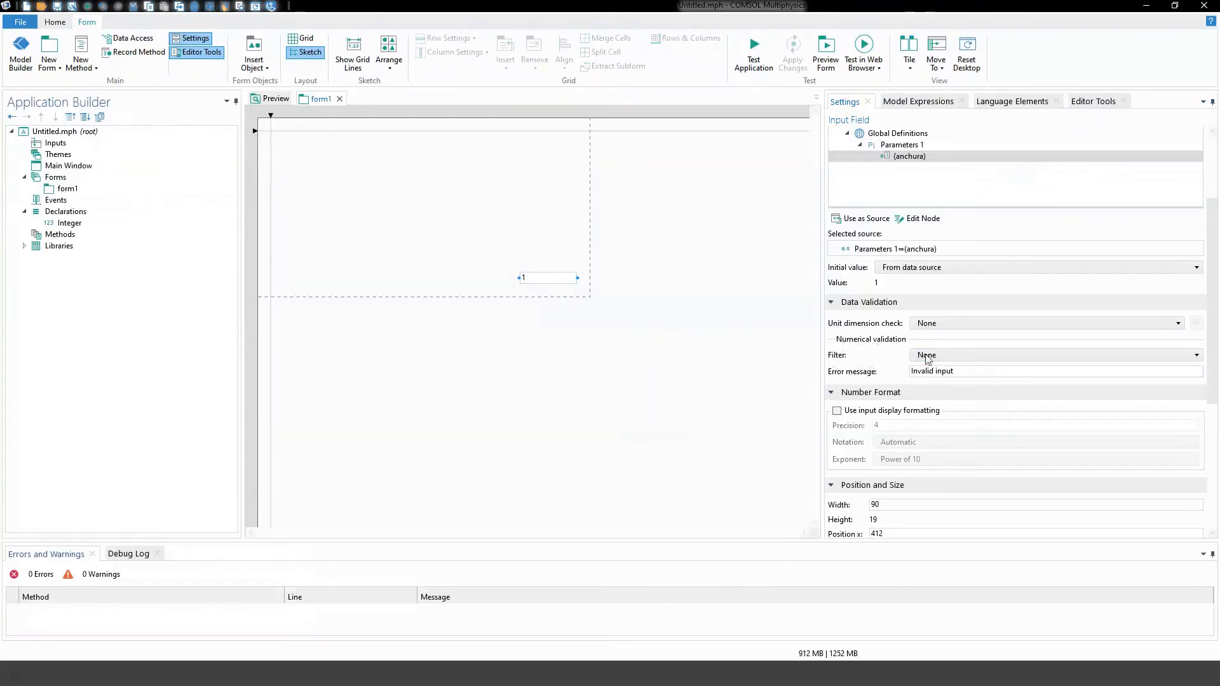
{"action": "left_click", "coordinate": [947, 353]}
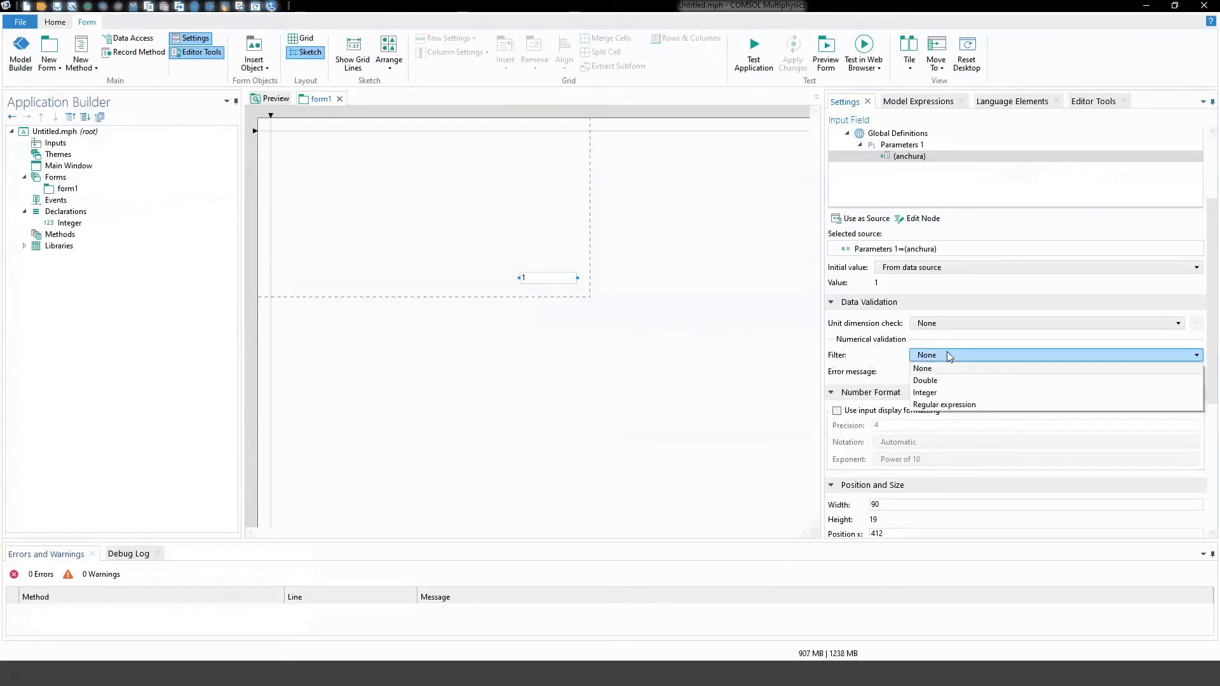
{"action": "left_click", "coordinate": [939, 395]}
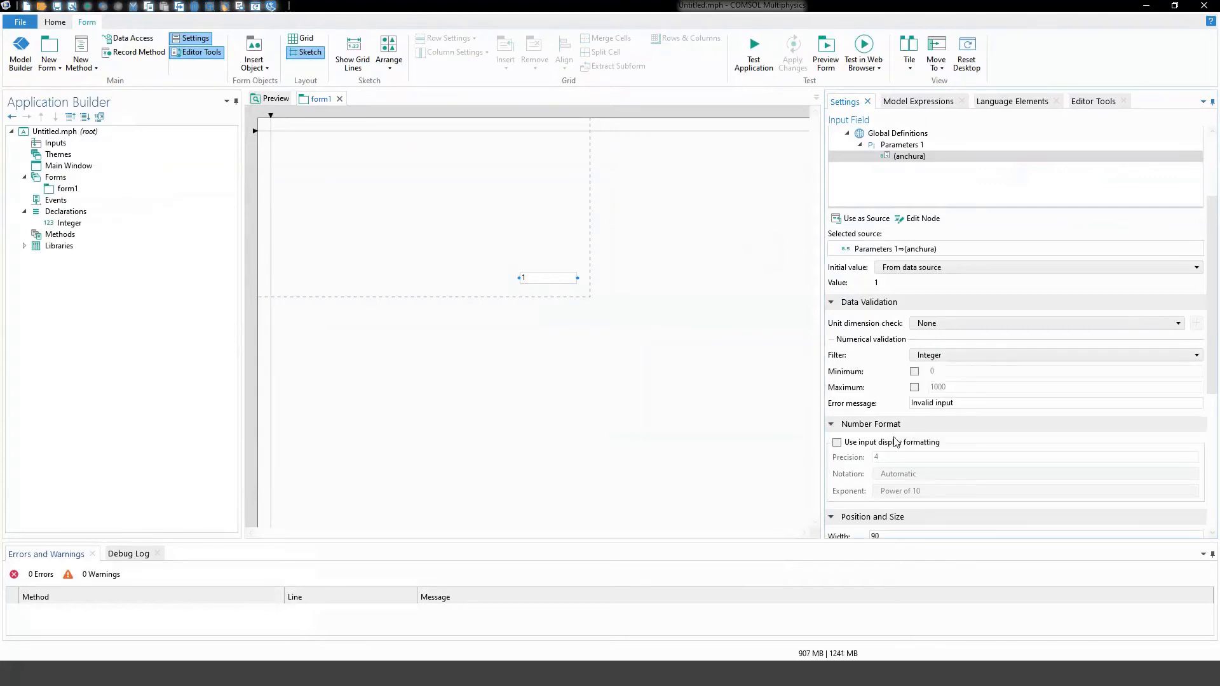
Step: Limit the input field to a minimum of 1 and maximum of 100, with error message "Entrada debe de estar comprendida entre 1 y 100."
{"action": "left_click", "coordinate": [914, 371]}
{"action": "left_click", "coordinate": [914, 387]}
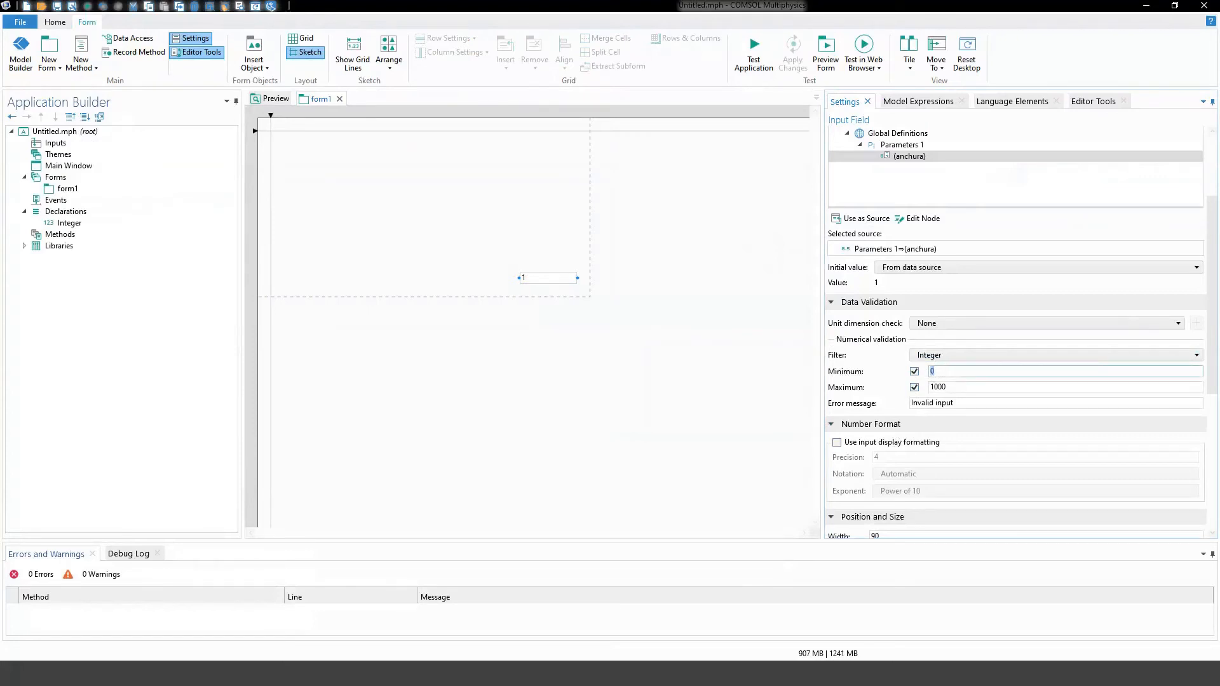
{"action": "left_click", "coordinate": [945, 389]}
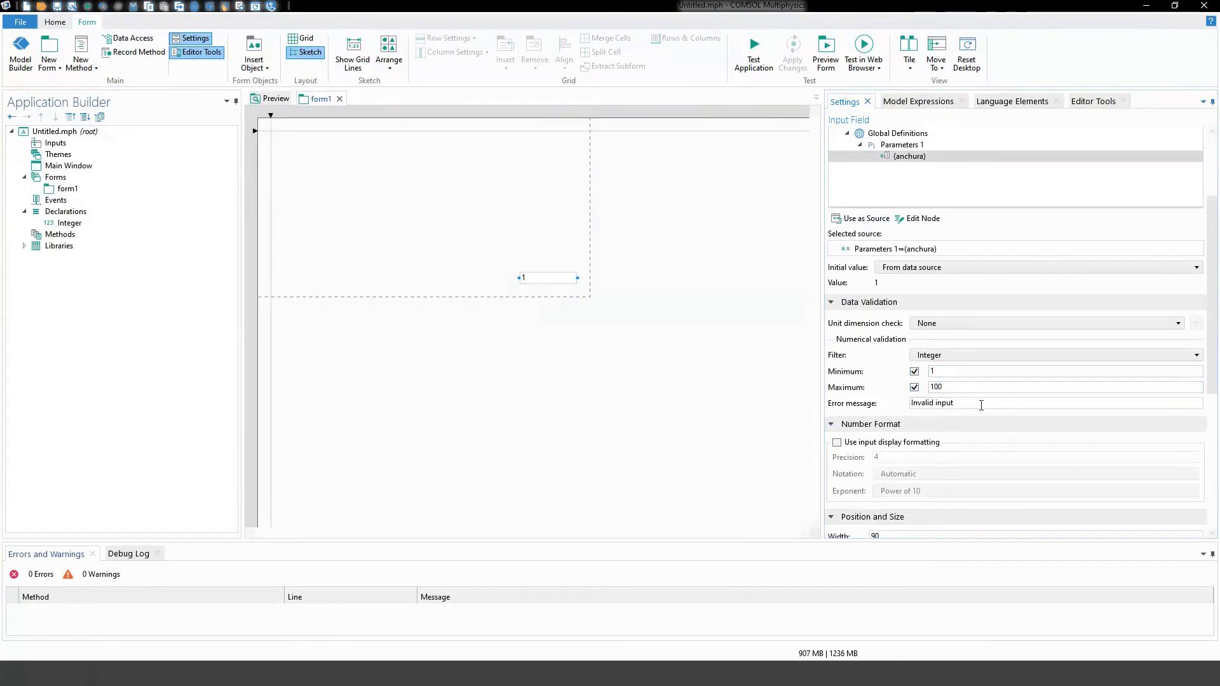
{"action": "left_click_drag", "start_coordinate": [980, 403], "coordinate": [908, 403]}
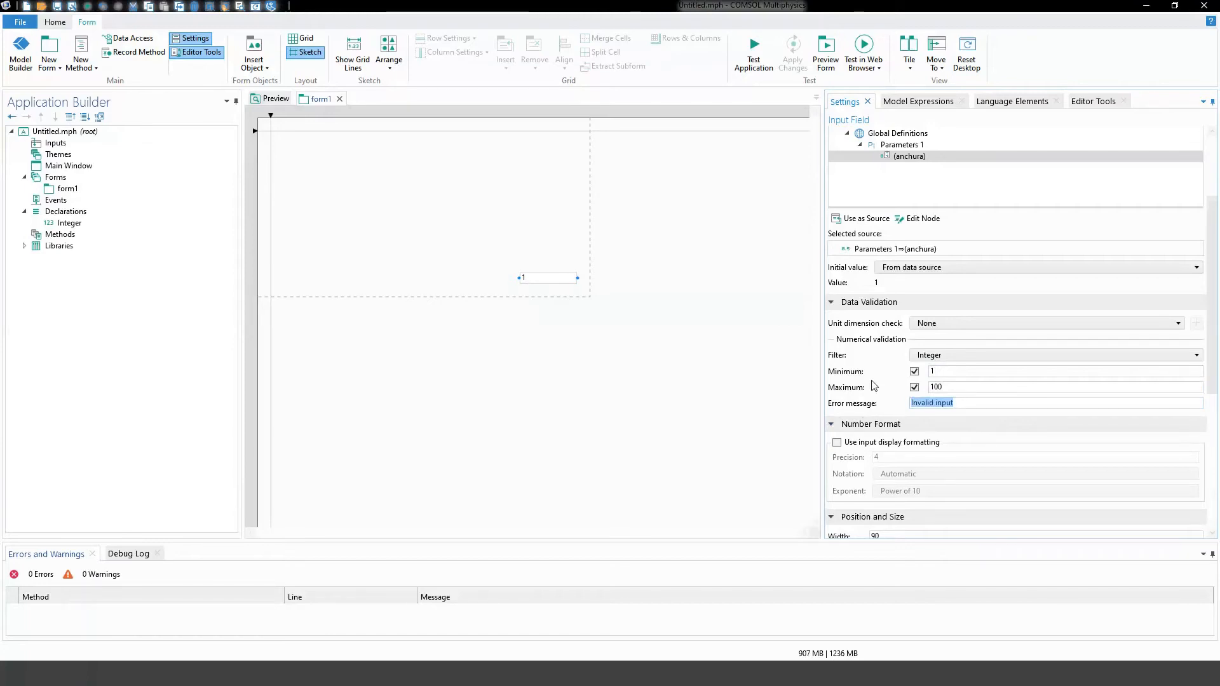
{"action": "type", "text": "Entrada debe de estar comprendida"}
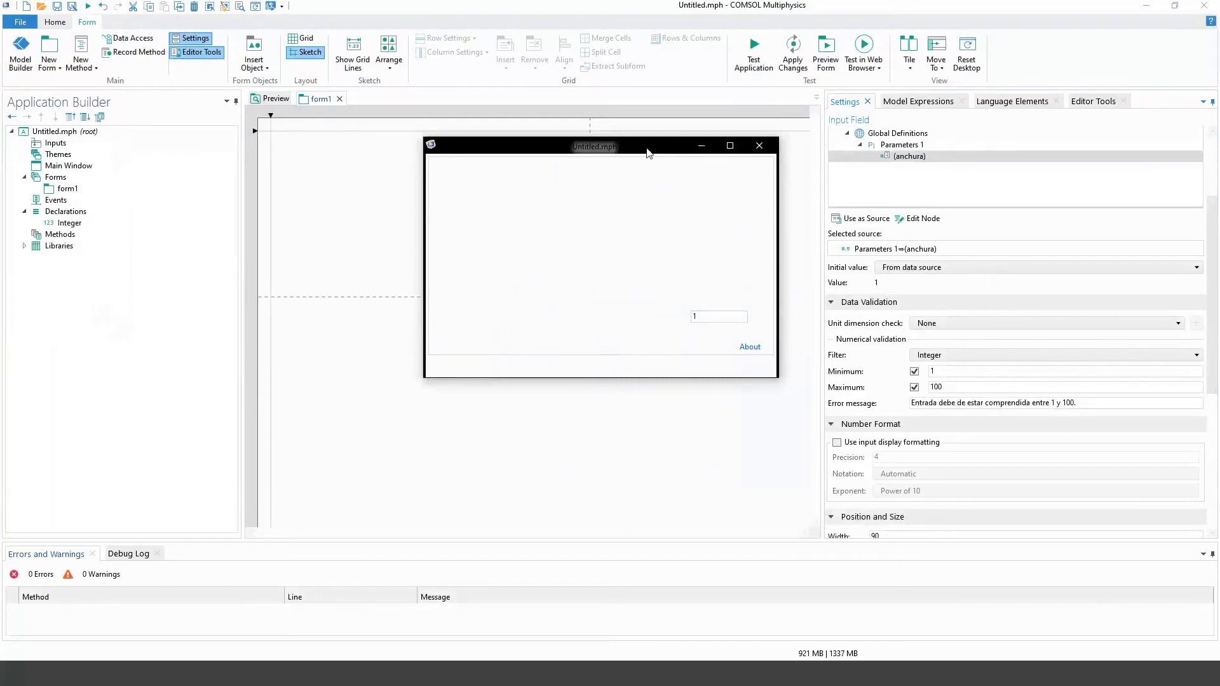
Step: Test the application by submitting 0 in its input field
{"action": "left_click_drag", "start_coordinate": [648, 152], "coordinate": [641, 201]}
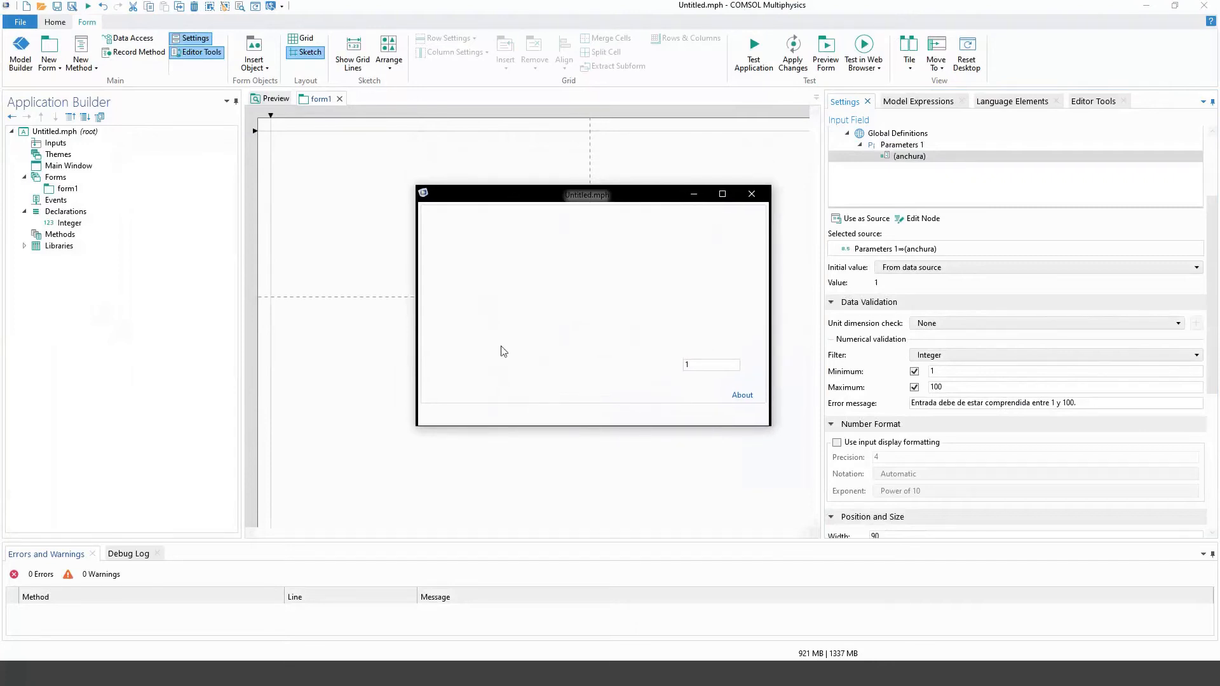
{"action": "mouse_move", "coordinate": [691, 365]}
{"action": "left_click_drag", "start_coordinate": [594, 190], "coordinate": [607, 186]}
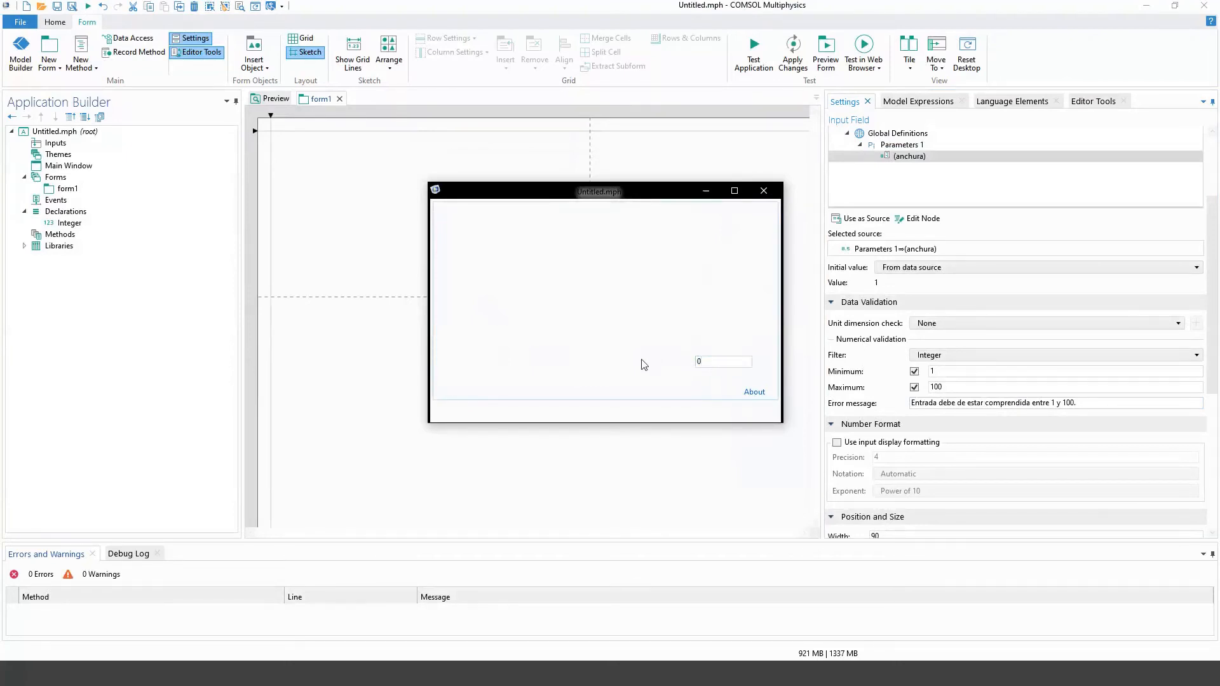
{"action": "key", "text": "Return"}
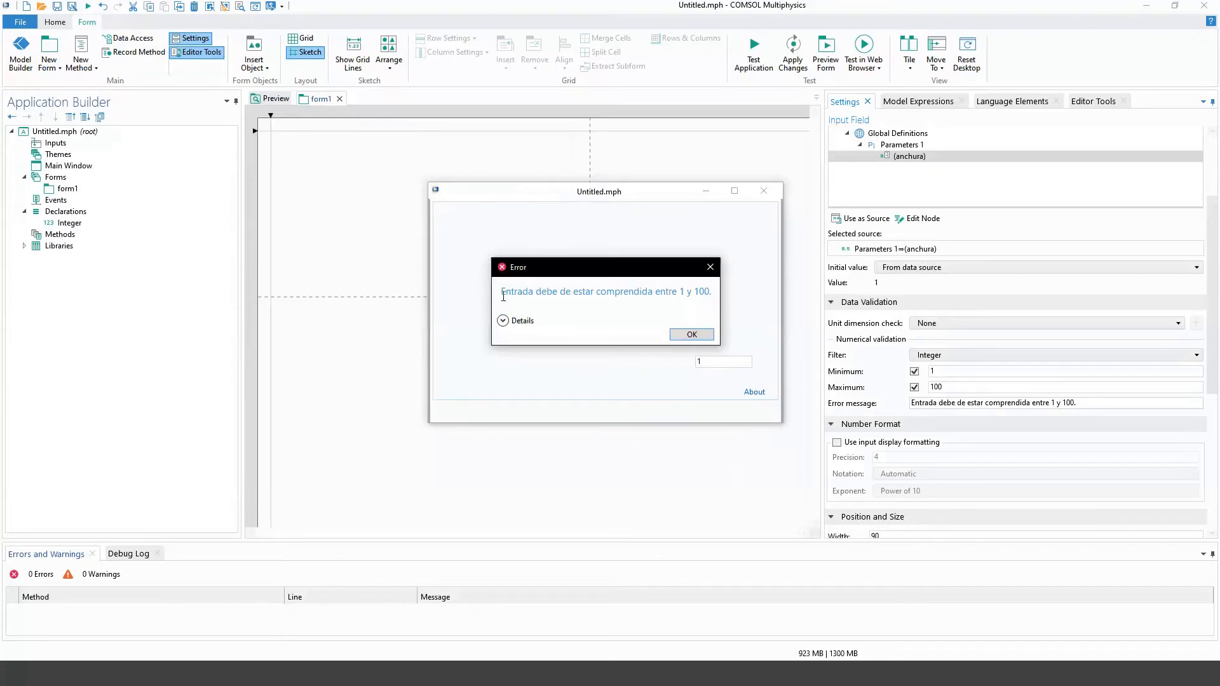
Step: Read the validation error and its details, dismiss it, and close the test application
{"action": "left_click_drag", "start_coordinate": [500, 294], "coordinate": [699, 292]}
{"action": "left_click", "coordinate": [519, 322]}
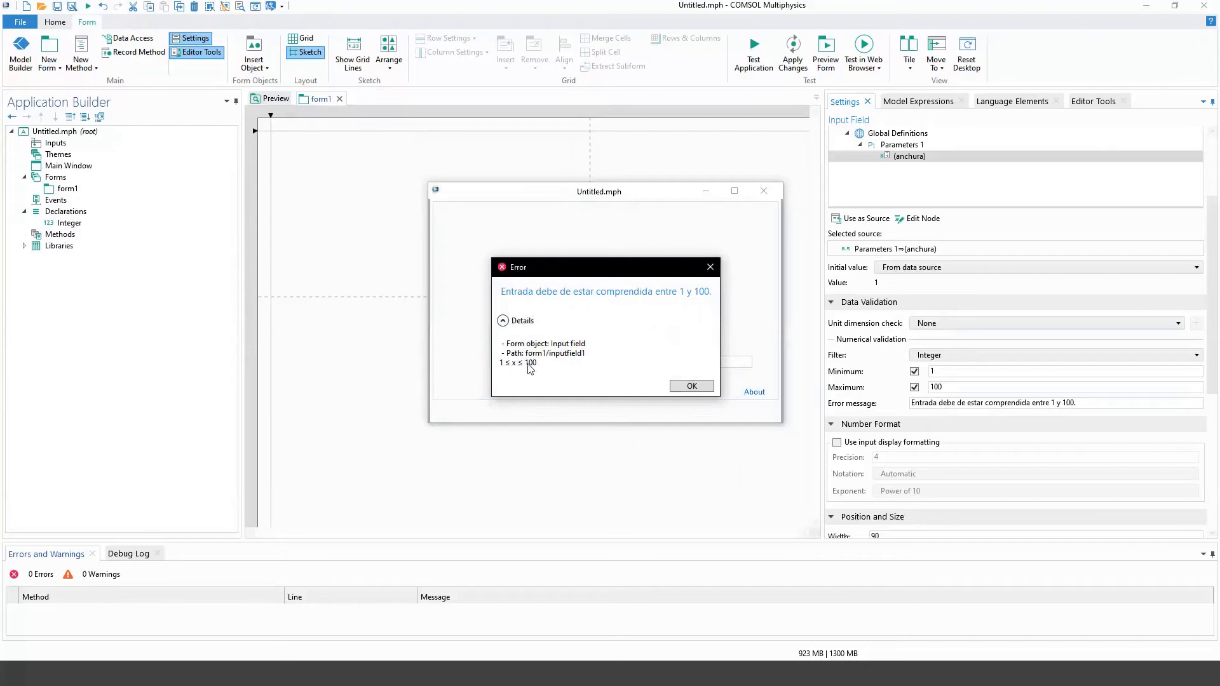
{"action": "left_click", "coordinate": [682, 387]}
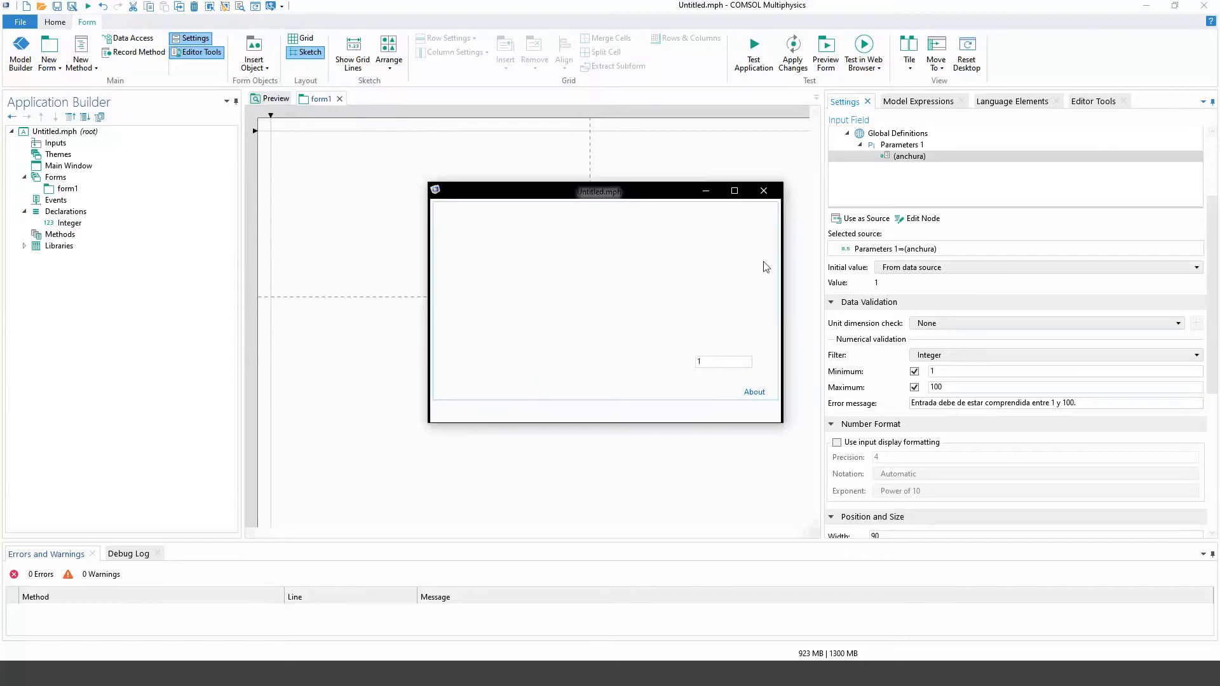
{"action": "left_click", "coordinate": [774, 200]}
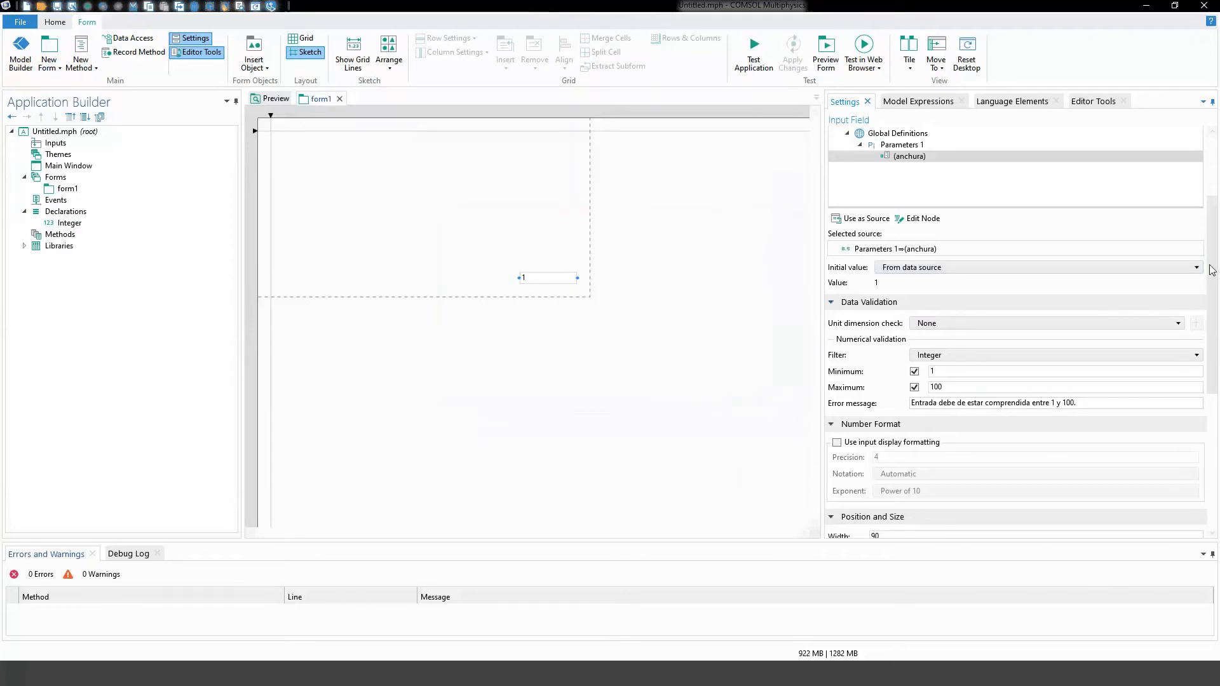
Step: Enable input display formatting in the input field's number format settings
{"action": "scroll", "coordinate": [1193, 322], "scroll_direction": "down", "scroll_amount": 2}
{"action": "scroll", "coordinate": [1192, 322], "scroll_direction": "down", "scroll_amount": 3}
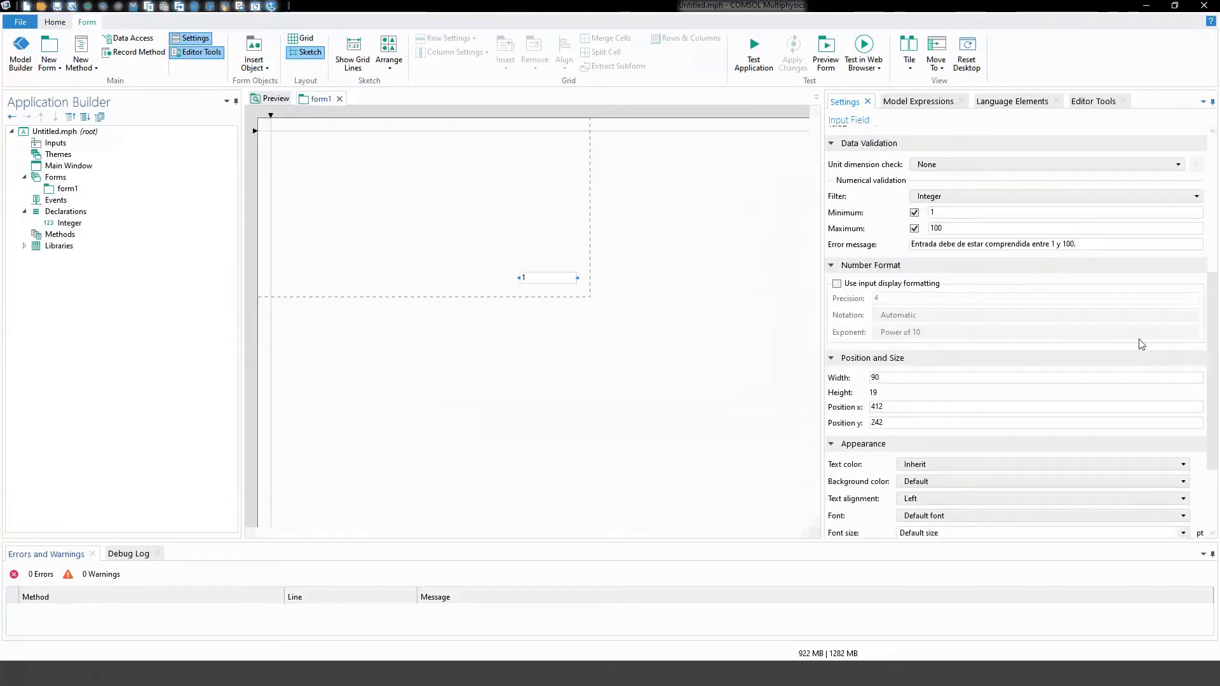
{"action": "left_click", "coordinate": [855, 289]}
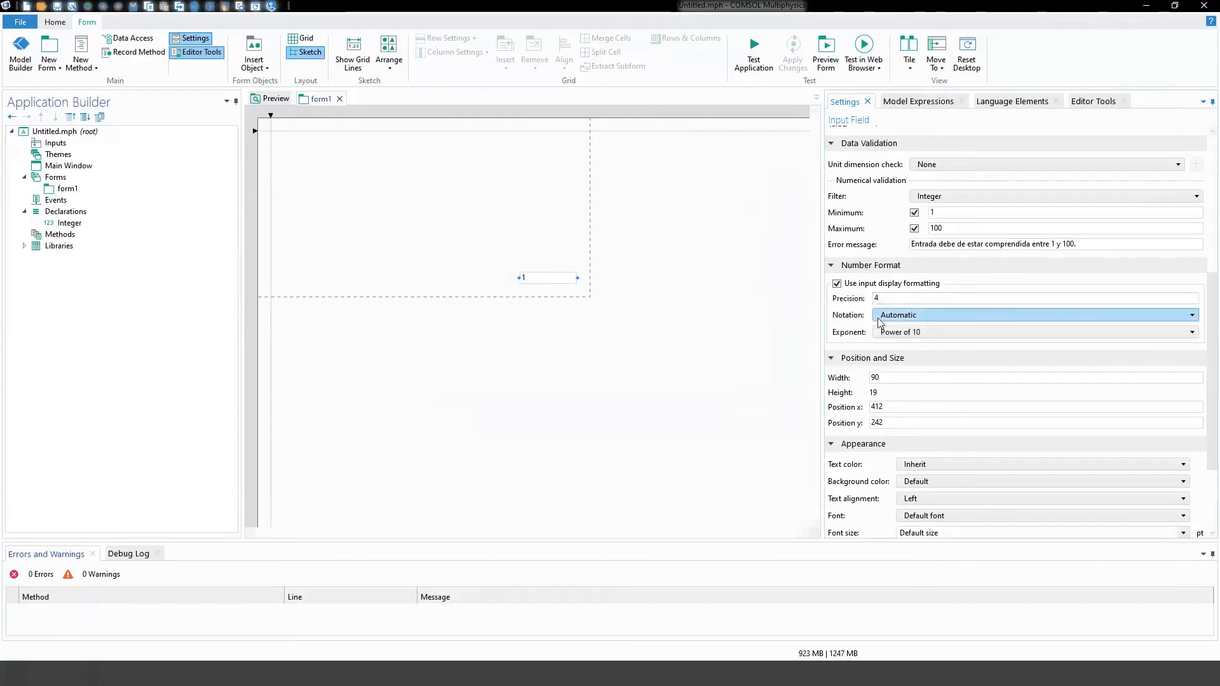
Step: Try Scientific notation with an E-notation exponent and also Decimal notation for the input field's number format
{"action": "left_click", "coordinate": [877, 316]}
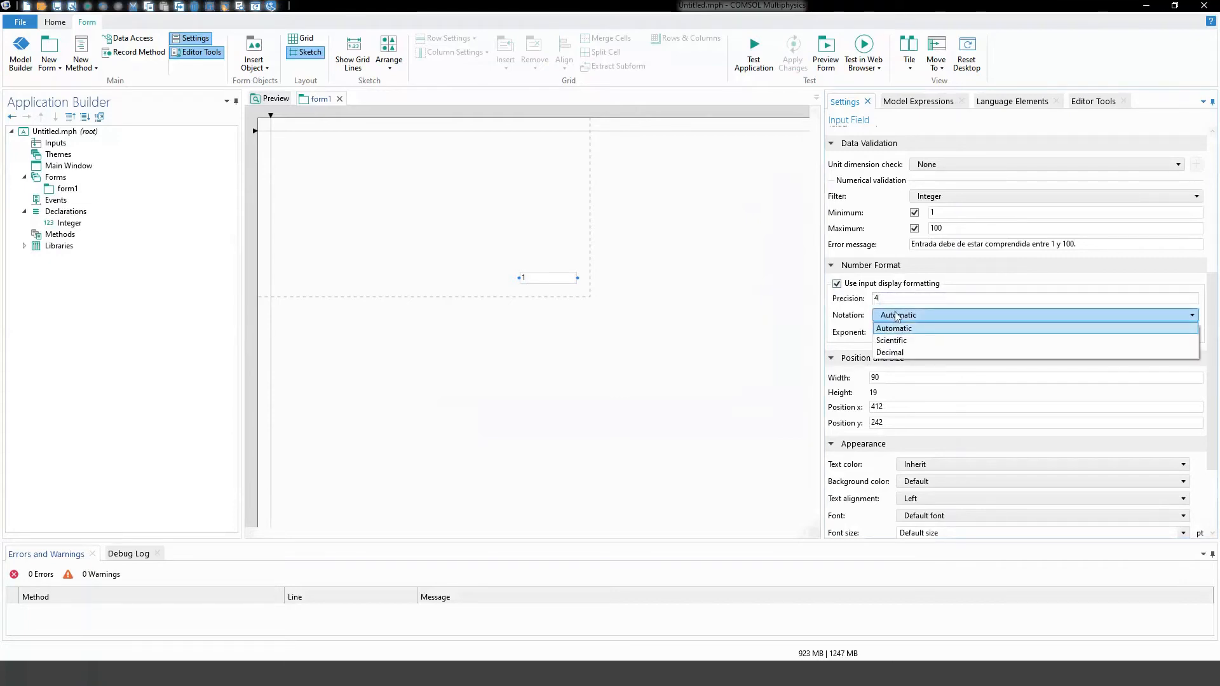
{"action": "left_click", "coordinate": [896, 344]}
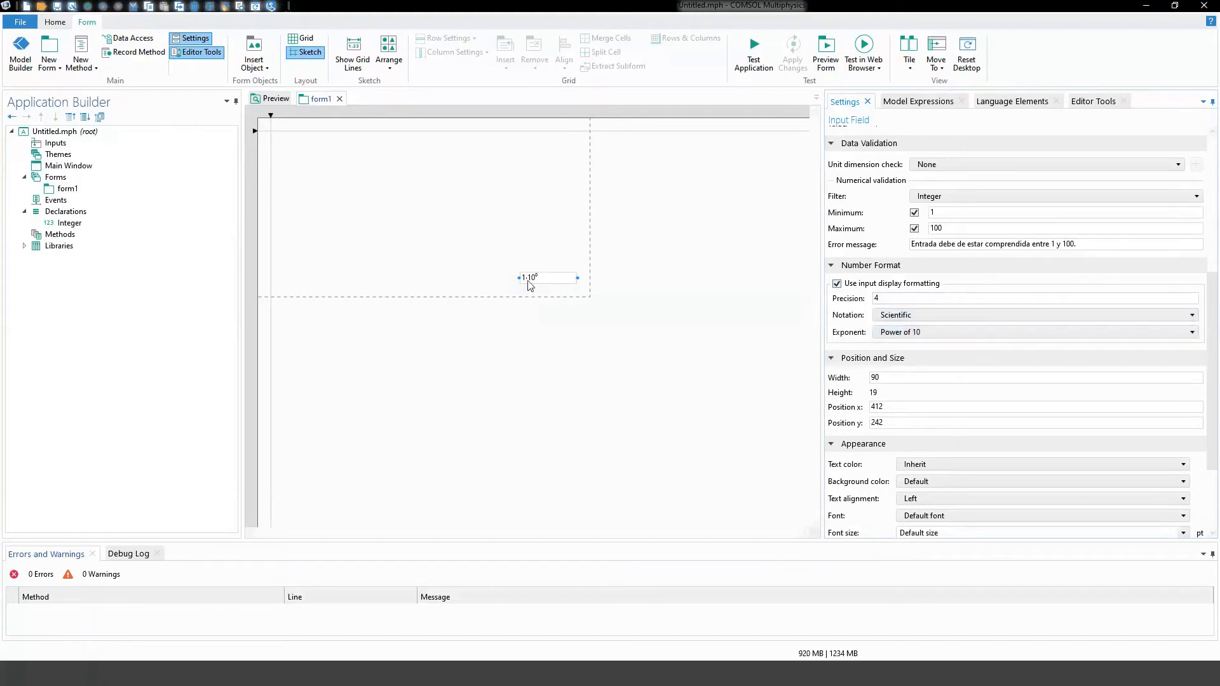
{"action": "left_click", "coordinate": [917, 334]}
{"action": "left_click", "coordinate": [897, 357]}
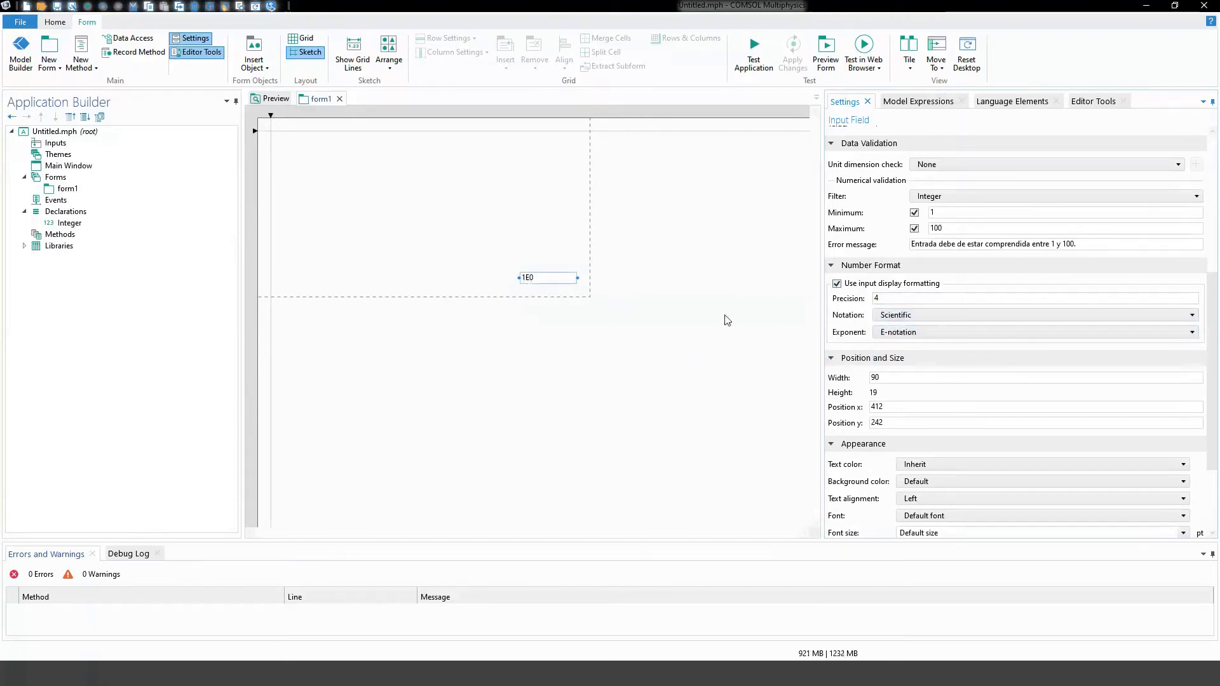
{"action": "left_click", "coordinate": [944, 316]}
{"action": "left_click", "coordinate": [906, 349]}
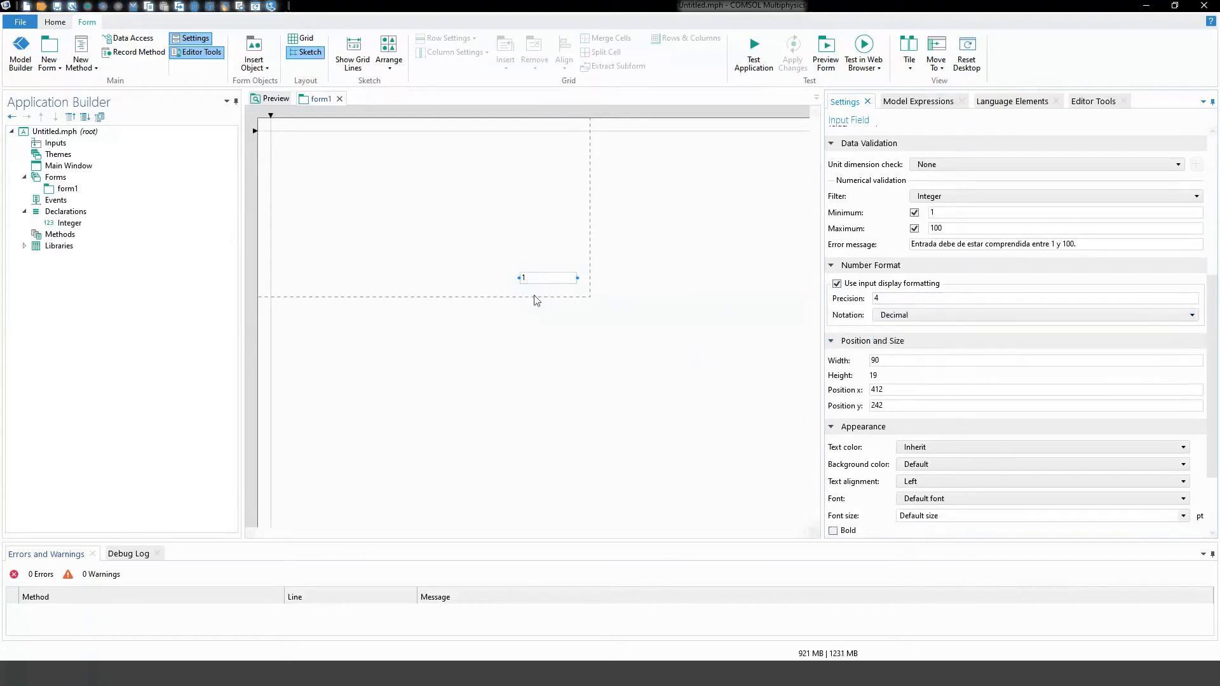
Step: Set the input field's notation back to Automatic and its exponent to Power of 10
{"action": "left_click", "coordinate": [899, 315]}
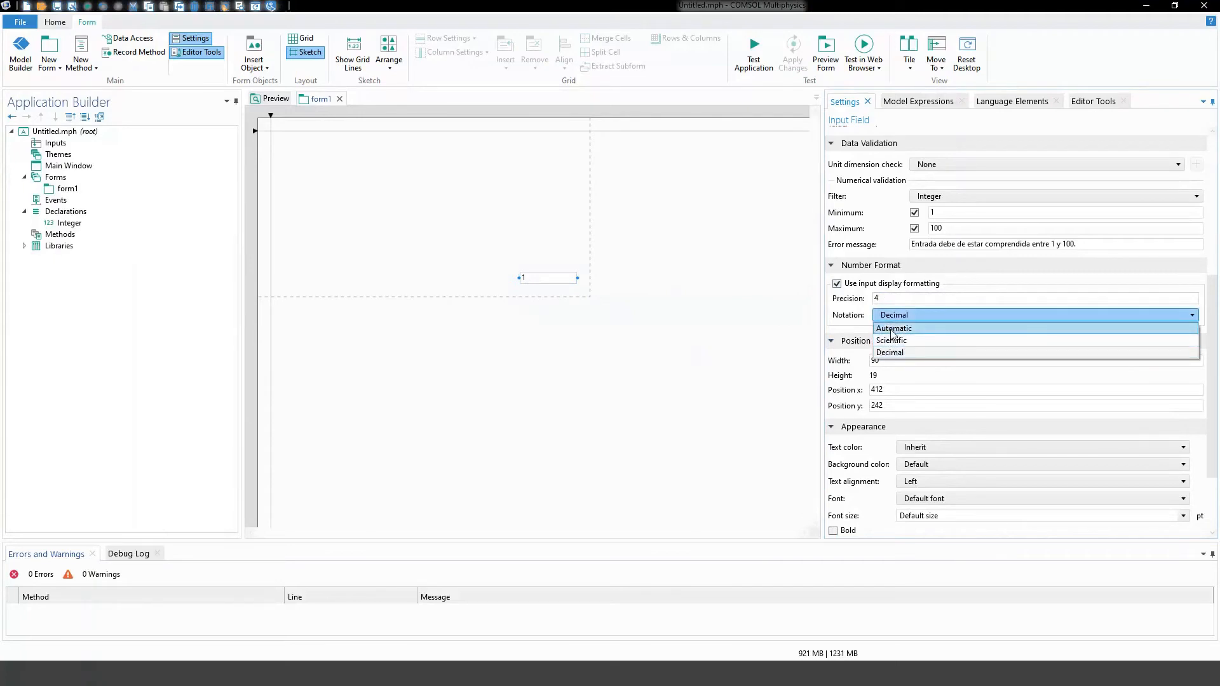
{"action": "left_click", "coordinate": [893, 329]}
{"action": "left_click", "coordinate": [892, 334]}
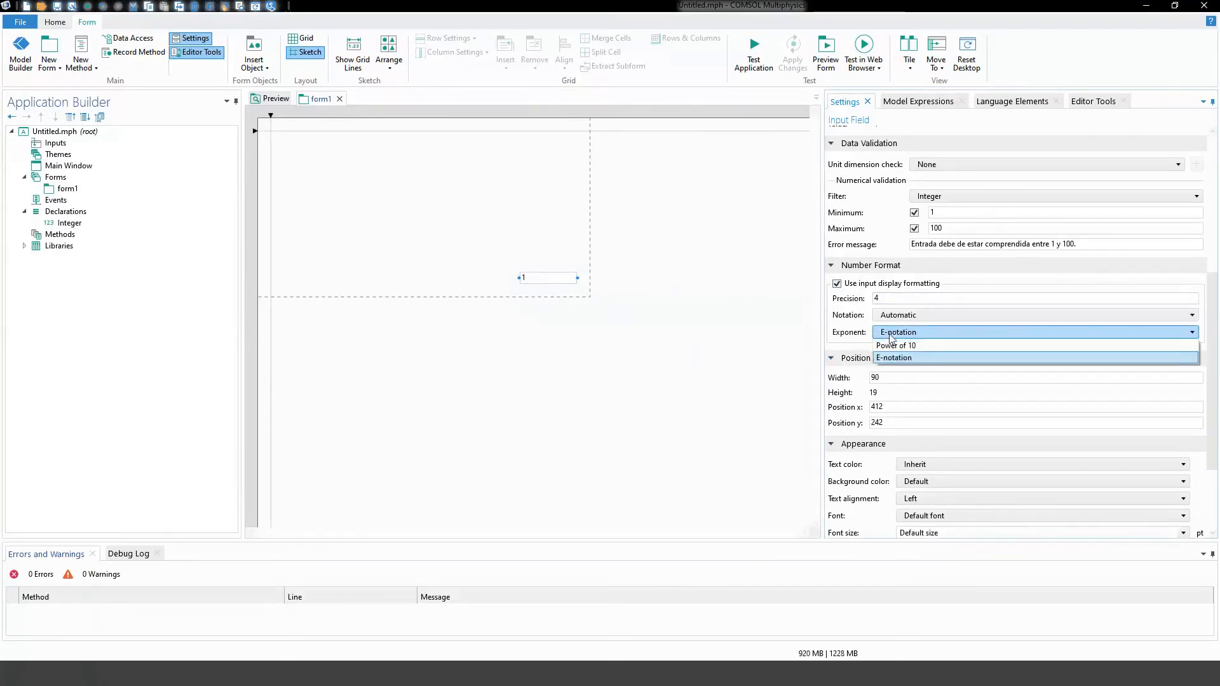
{"action": "left_click", "coordinate": [894, 345]}
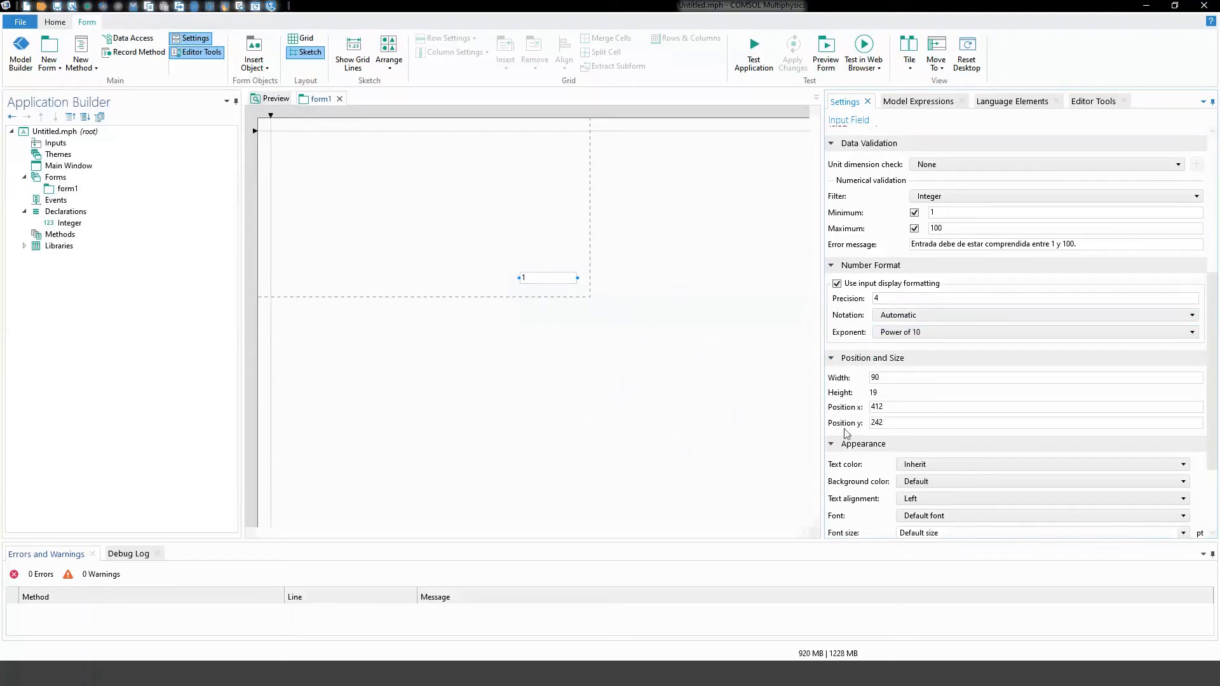
Step: Widen the input field on form1 to about 209 and review its width and position values
{"action": "scroll", "coordinate": [869, 397], "scroll_direction": "down", "scroll_amount": 1}
{"action": "scroll", "coordinate": [878, 360], "scroll_direction": "down", "scroll_amount": 3}
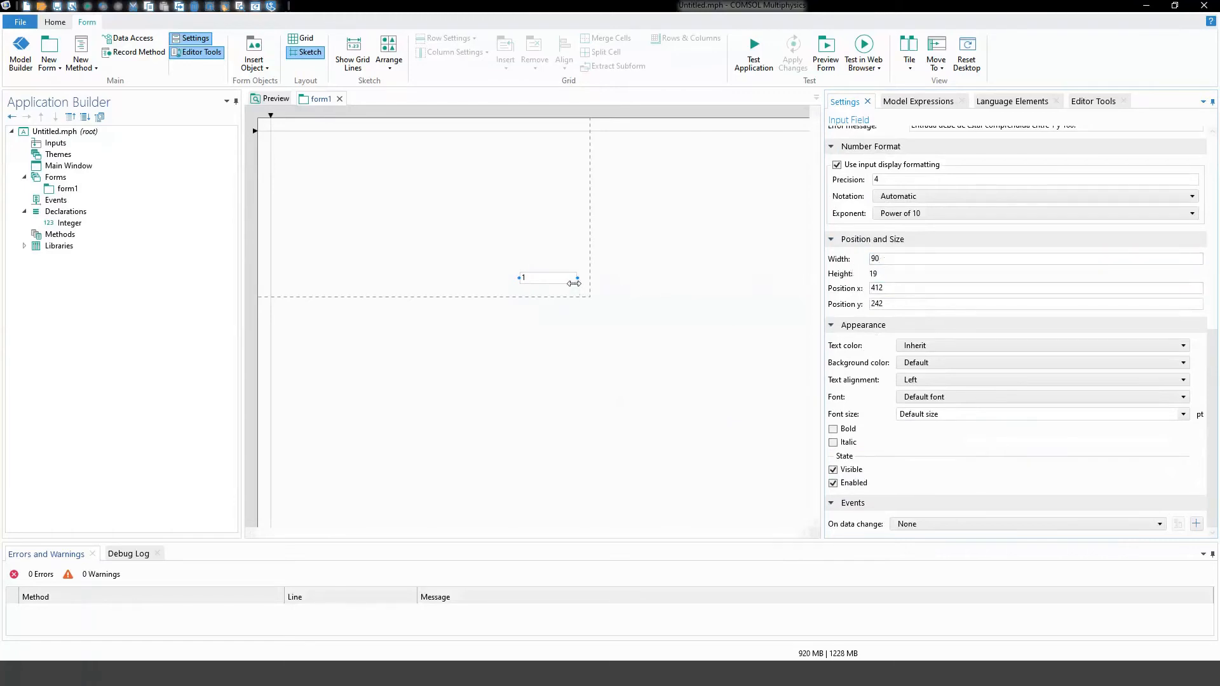
{"action": "left_click_drag", "start_coordinate": [578, 278], "coordinate": [653, 277]}
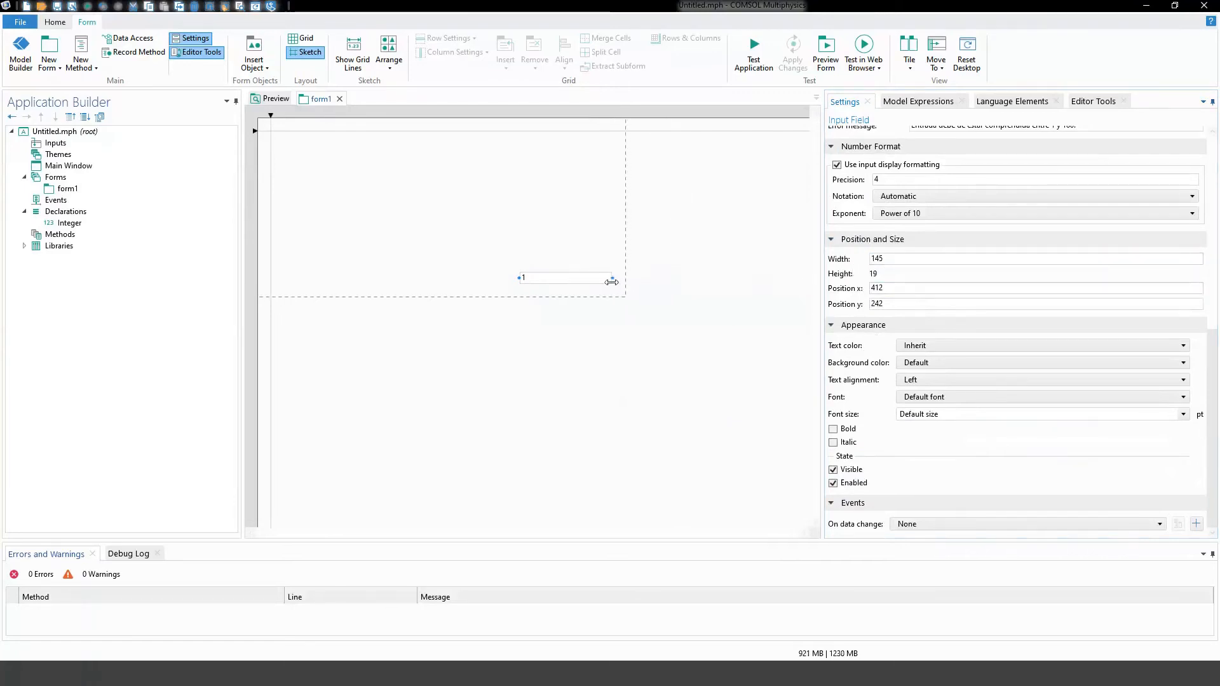
{"action": "left_click_drag", "start_coordinate": [884, 258], "coordinate": [875, 259]}
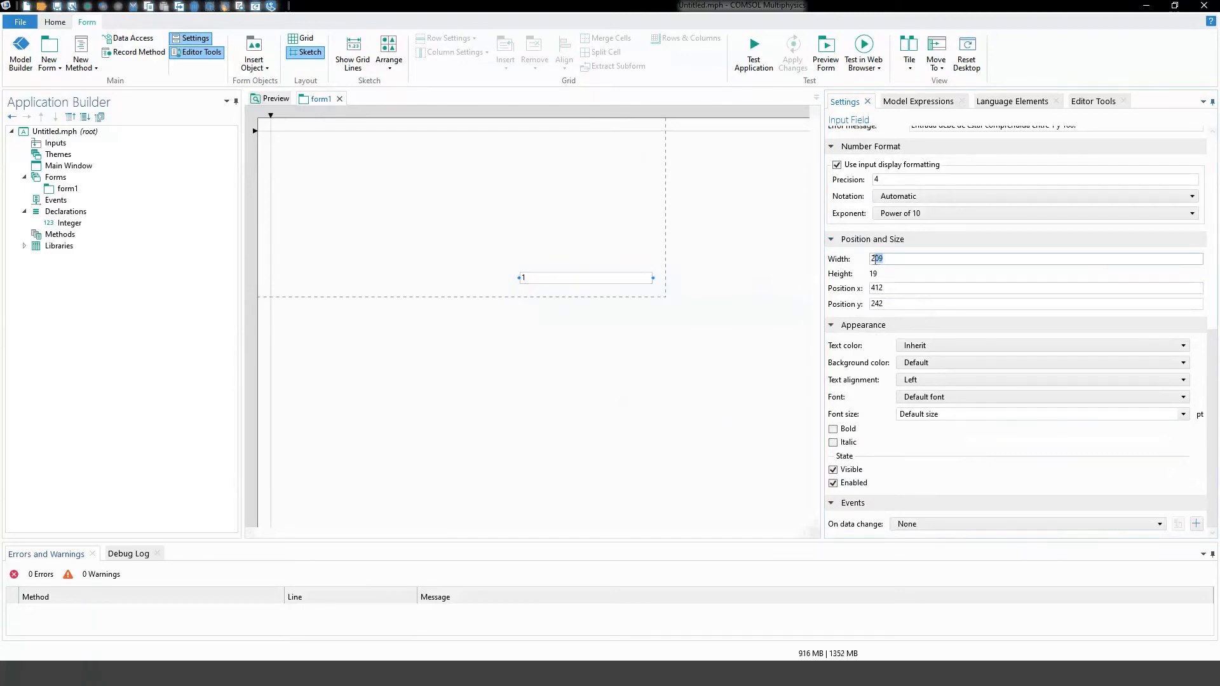
{"action": "left_click", "coordinate": [880, 303]}
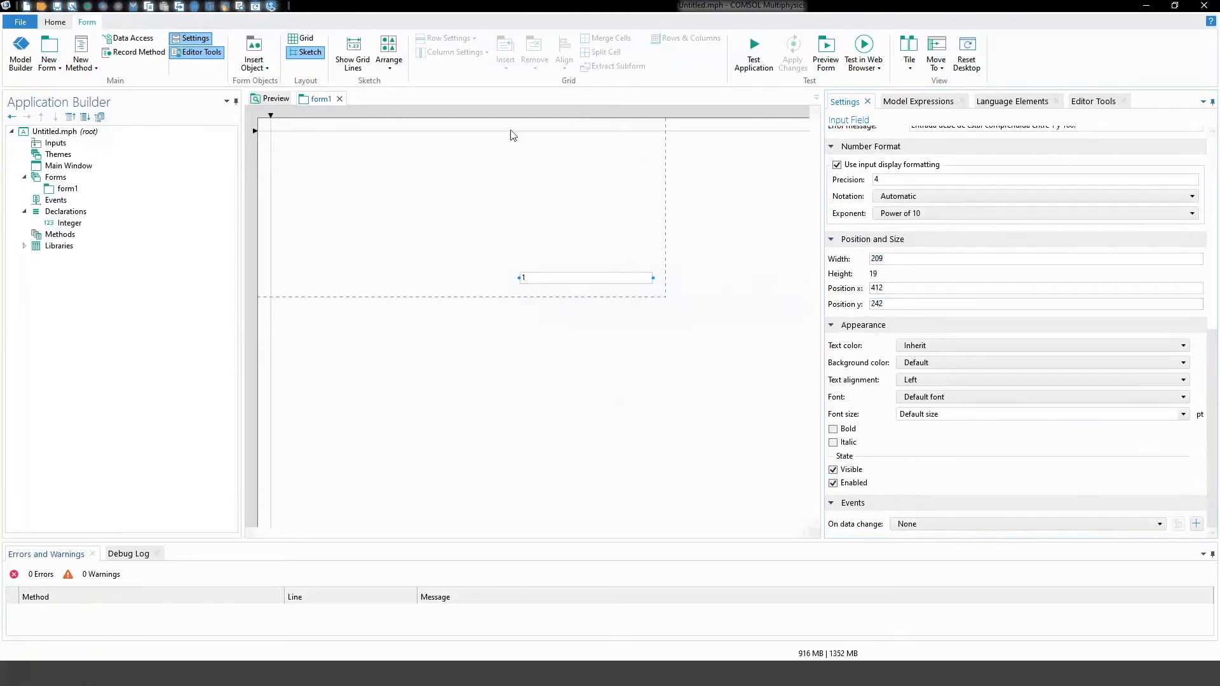
Step: Set the input field's position to x 287 and y 230, and move it on form1 to about x 421, y 203
{"action": "left_click_drag", "start_coordinate": [555, 277], "coordinate": [462, 156]}
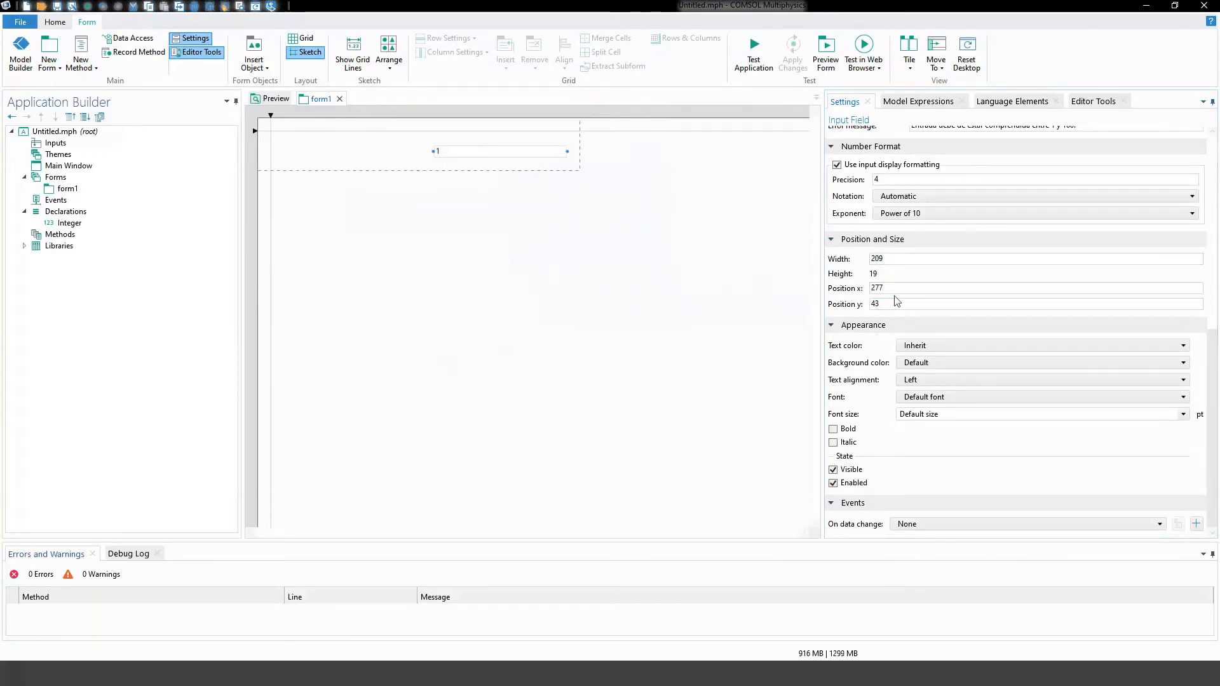
{"action": "double_click", "coordinate": [878, 287]}
{"action": "double_click", "coordinate": [887, 303]}
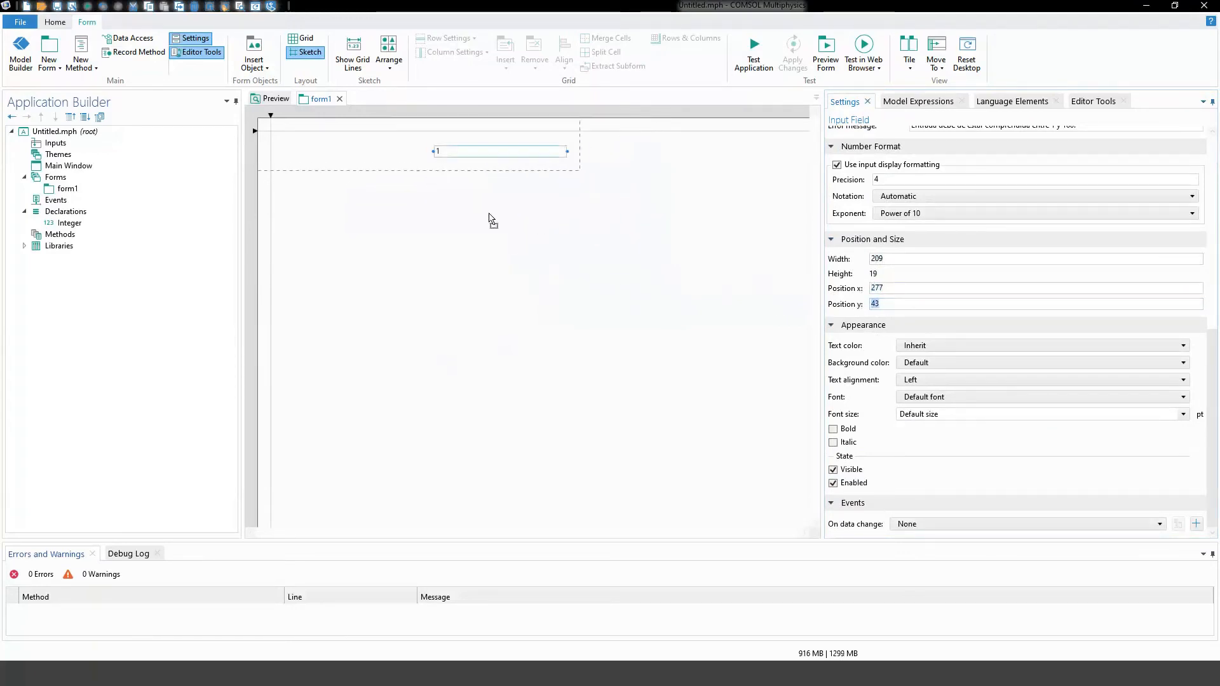
{"action": "type", "text": "230"}
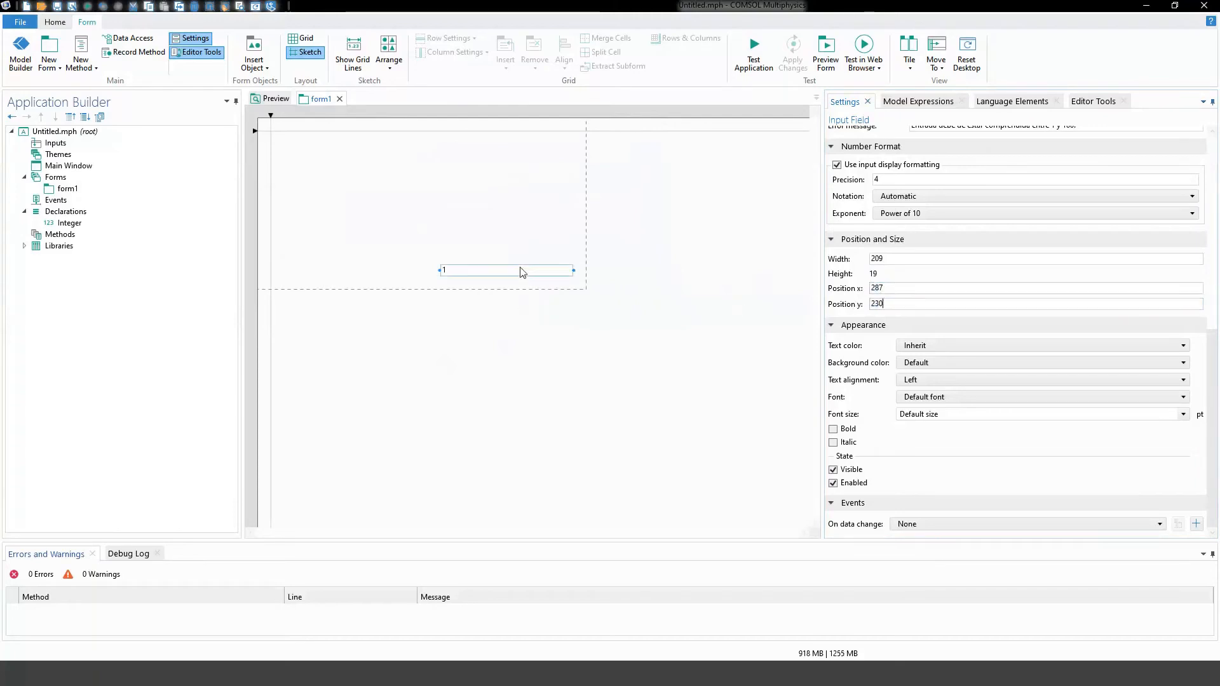
{"action": "left_click_drag", "start_coordinate": [496, 267], "coordinate": [579, 250]}
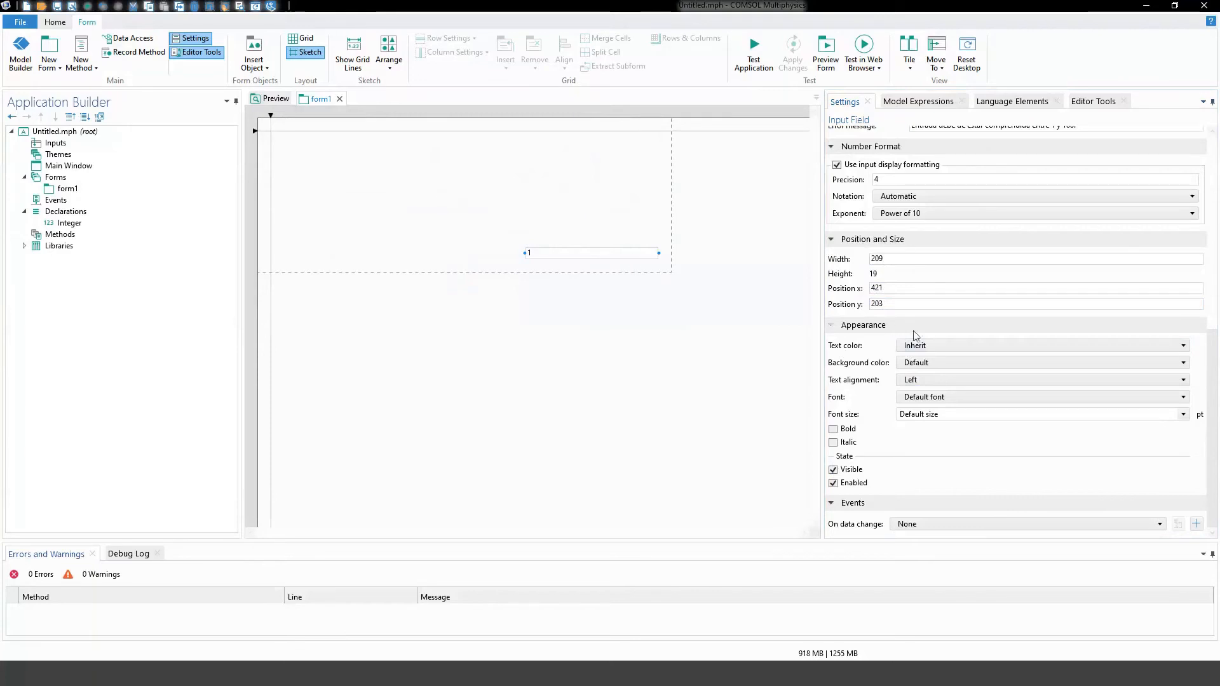
Step: Try Green and Magenta as the input field's text color and restore it to Inherit
{"action": "left_click", "coordinate": [937, 345]}
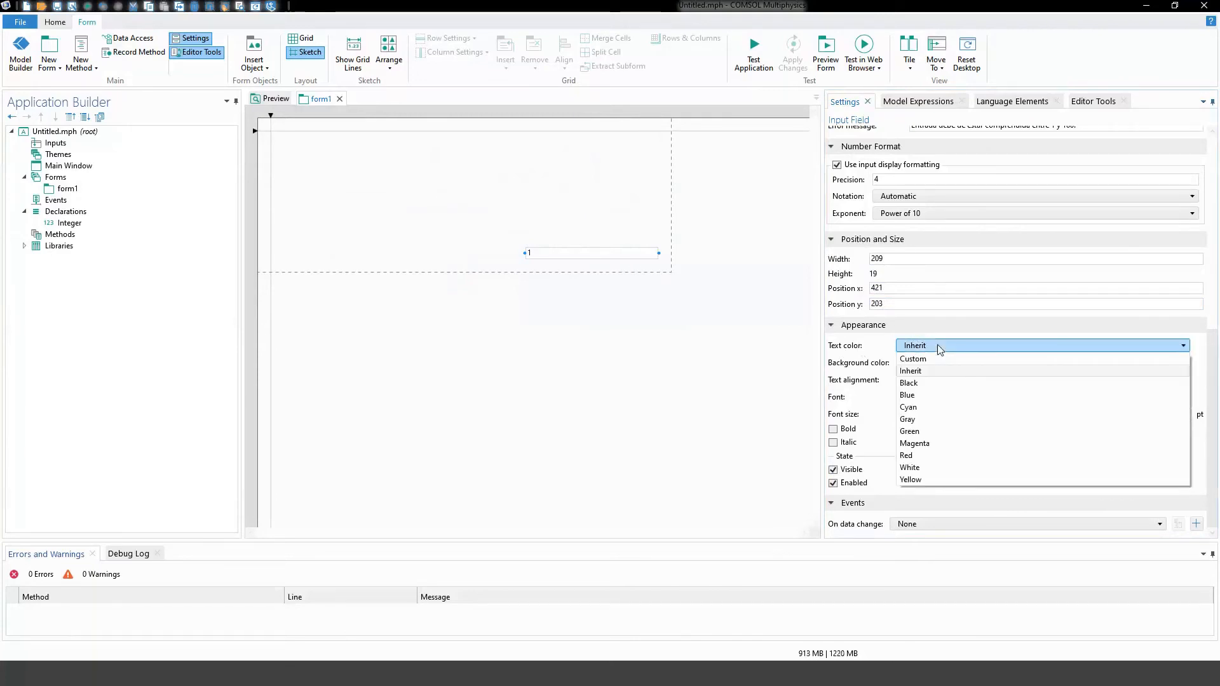
{"action": "left_click", "coordinate": [938, 345]}
{"action": "scroll", "coordinate": [938, 345], "scroll_direction": "down", "scroll_amount": 1}
{"action": "scroll", "coordinate": [936, 344], "scroll_direction": "down", "scroll_amount": 1}
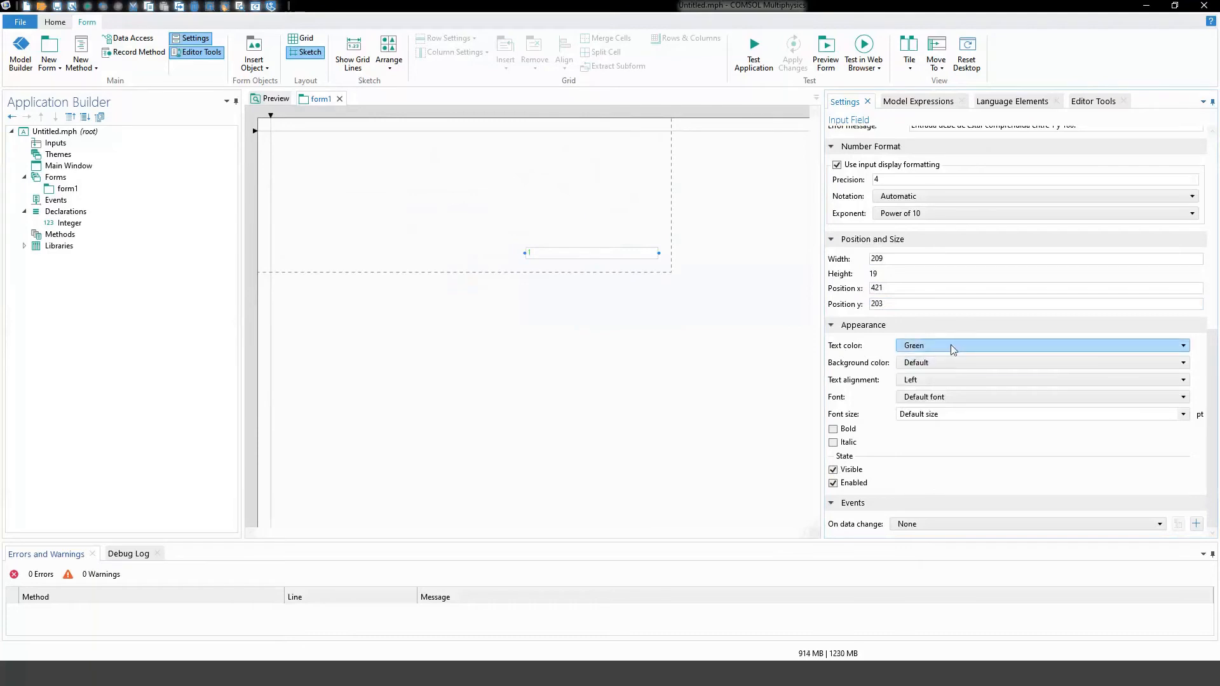
{"action": "scroll", "coordinate": [953, 348], "scroll_direction": "down", "scroll_amount": 1}
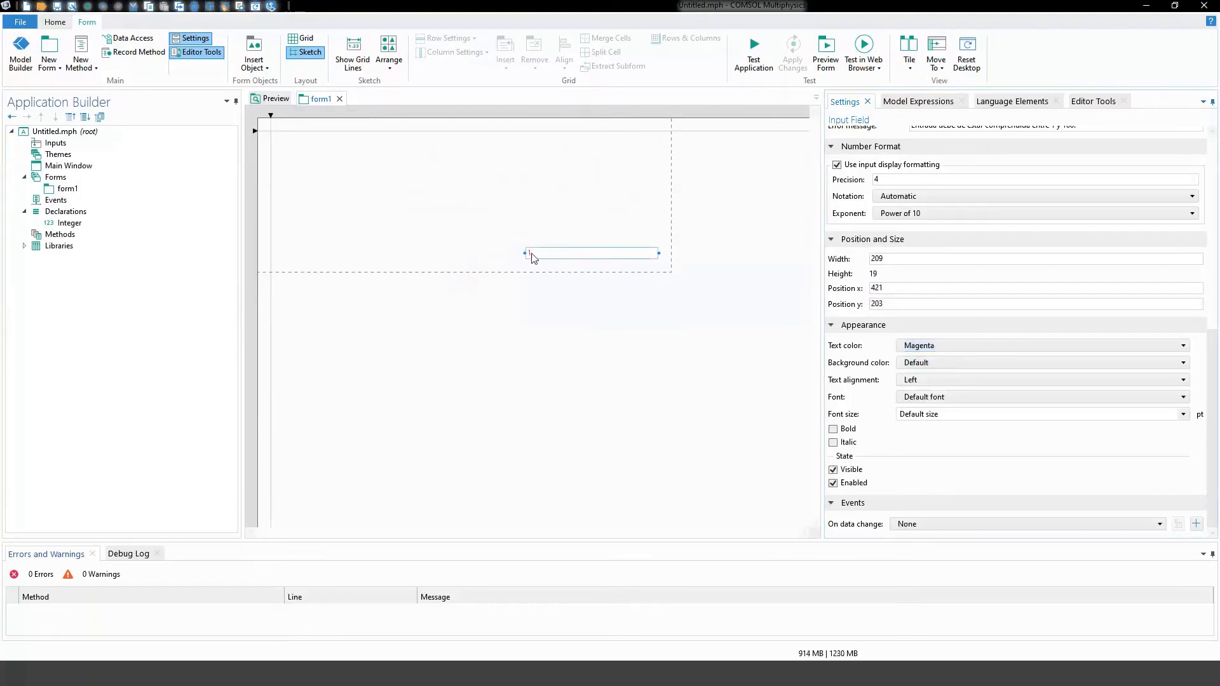
{"action": "left_click", "coordinate": [950, 348]}
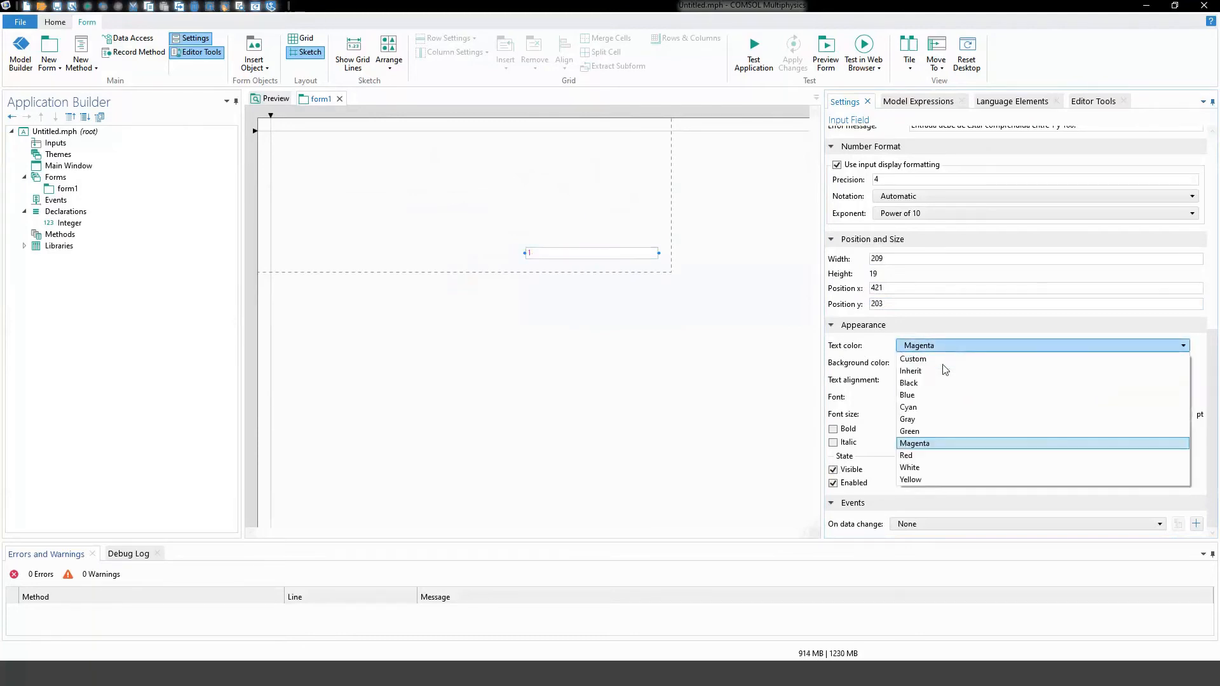
{"action": "left_click", "coordinate": [934, 377]}
Step: Try Cyan and Custom as the input field's background color and restore it to Default
{"action": "left_click", "coordinate": [940, 363]}
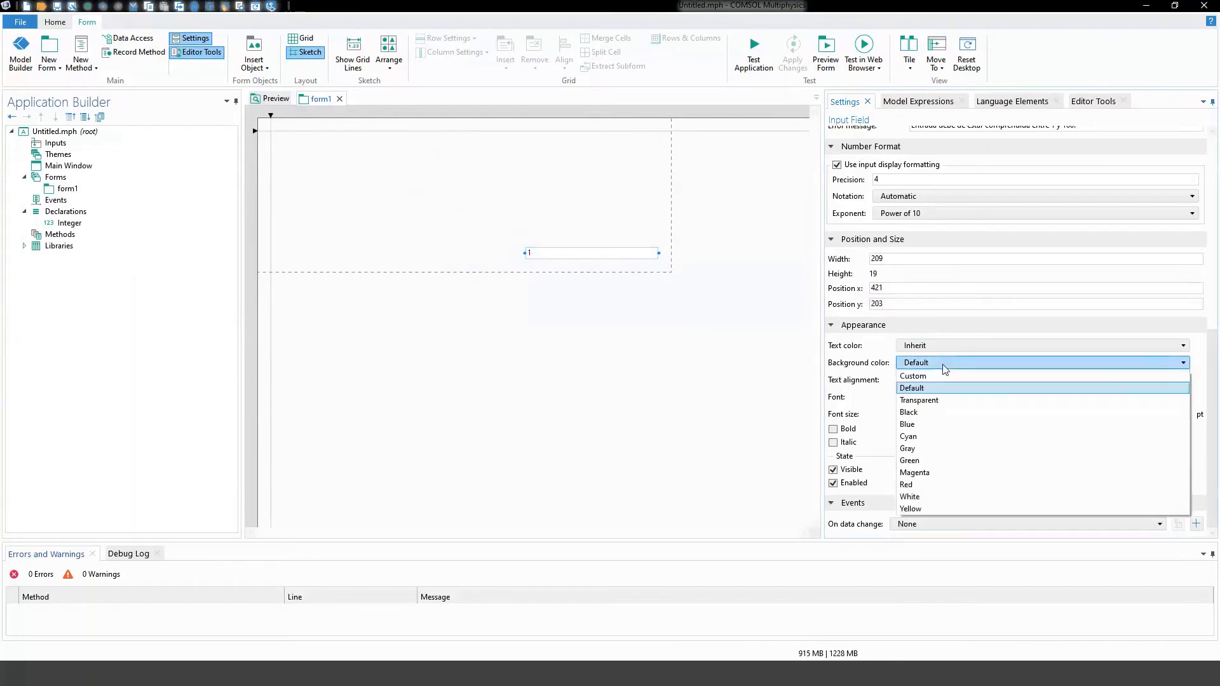
{"action": "left_click", "coordinate": [930, 398]}
{"action": "scroll", "coordinate": [945, 368], "scroll_direction": "down", "scroll_amount": 8}
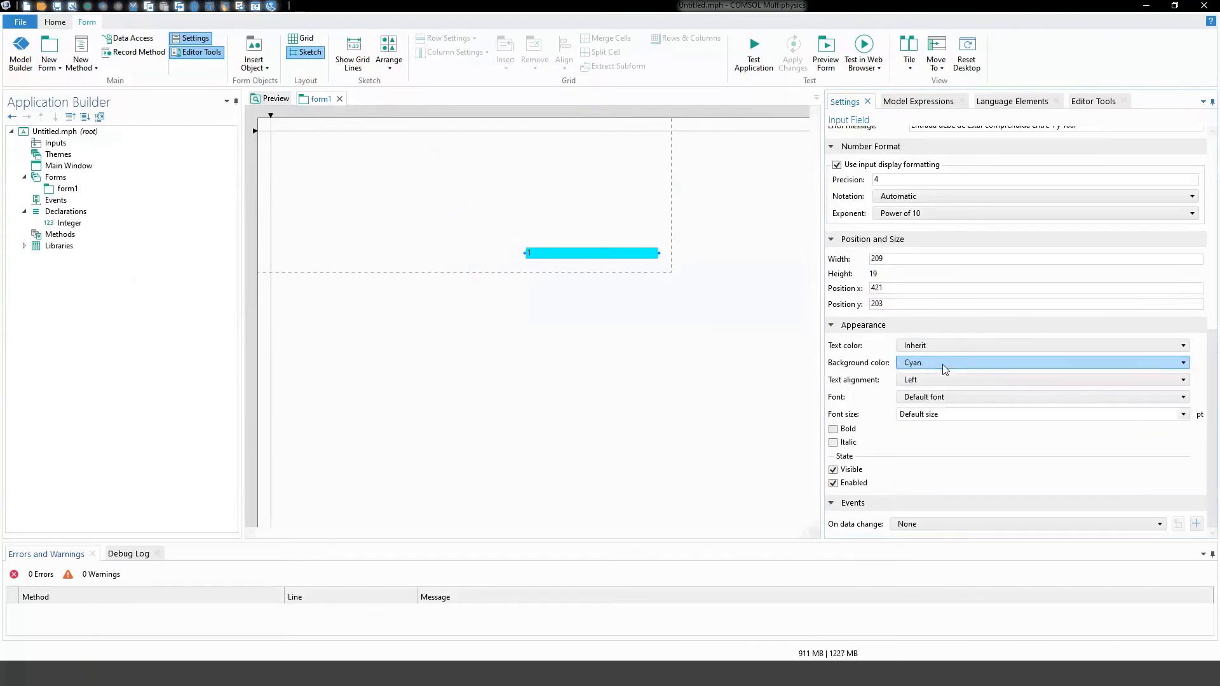
{"action": "scroll", "coordinate": [943, 364], "scroll_direction": "up", "scroll_amount": 5}
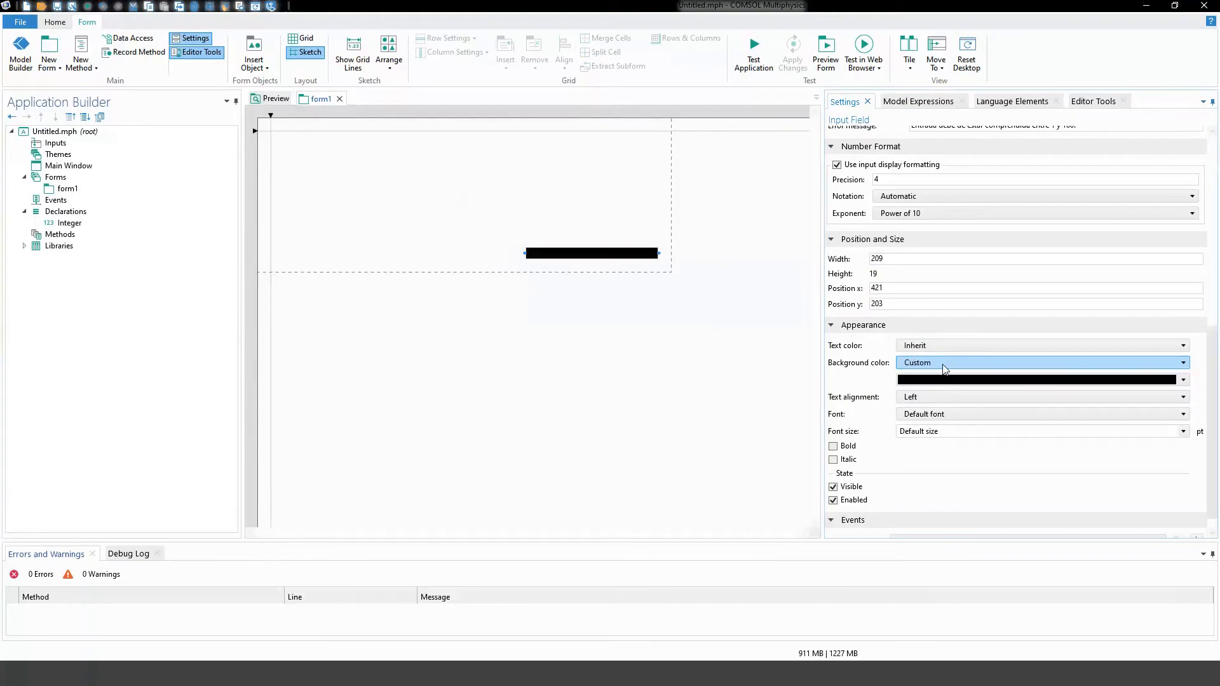
{"action": "scroll", "coordinate": [944, 369], "scroll_direction": "up", "scroll_amount": 2}
Step: Try Center as the input field's text alignment and restore it to Left
{"action": "left_click", "coordinate": [934, 381]}
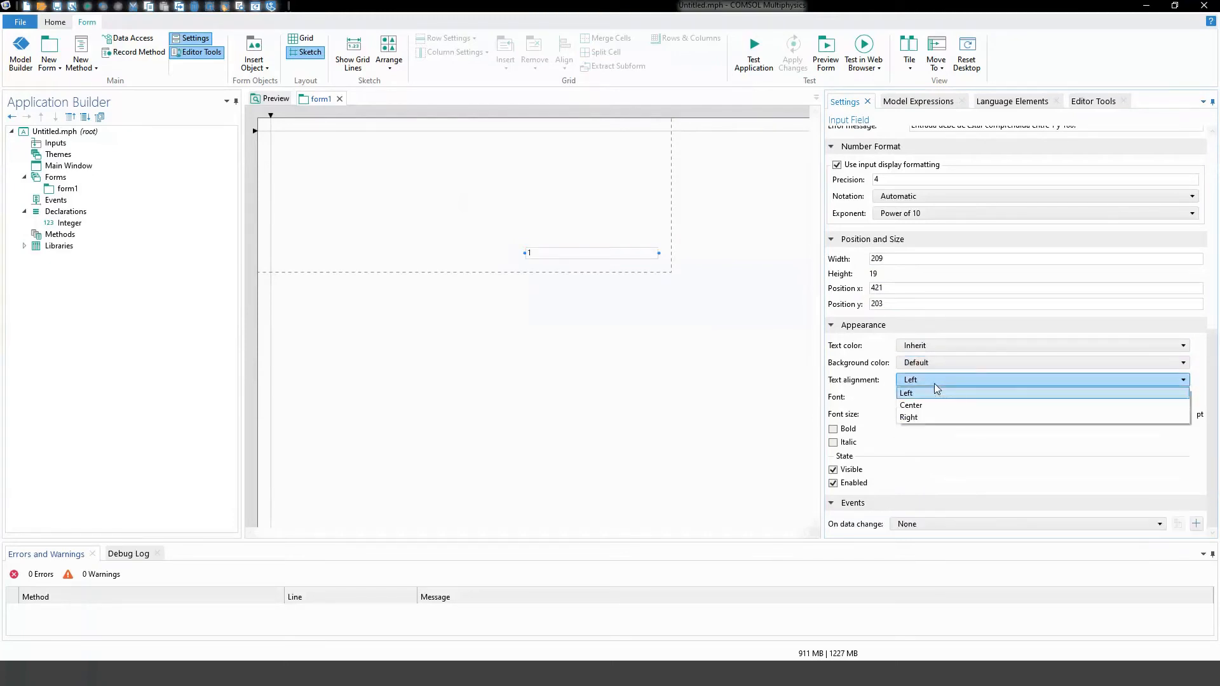
{"action": "left_click", "coordinate": [935, 384]}
{"action": "scroll", "coordinate": [936, 387], "scroll_direction": "down", "scroll_amount": 1}
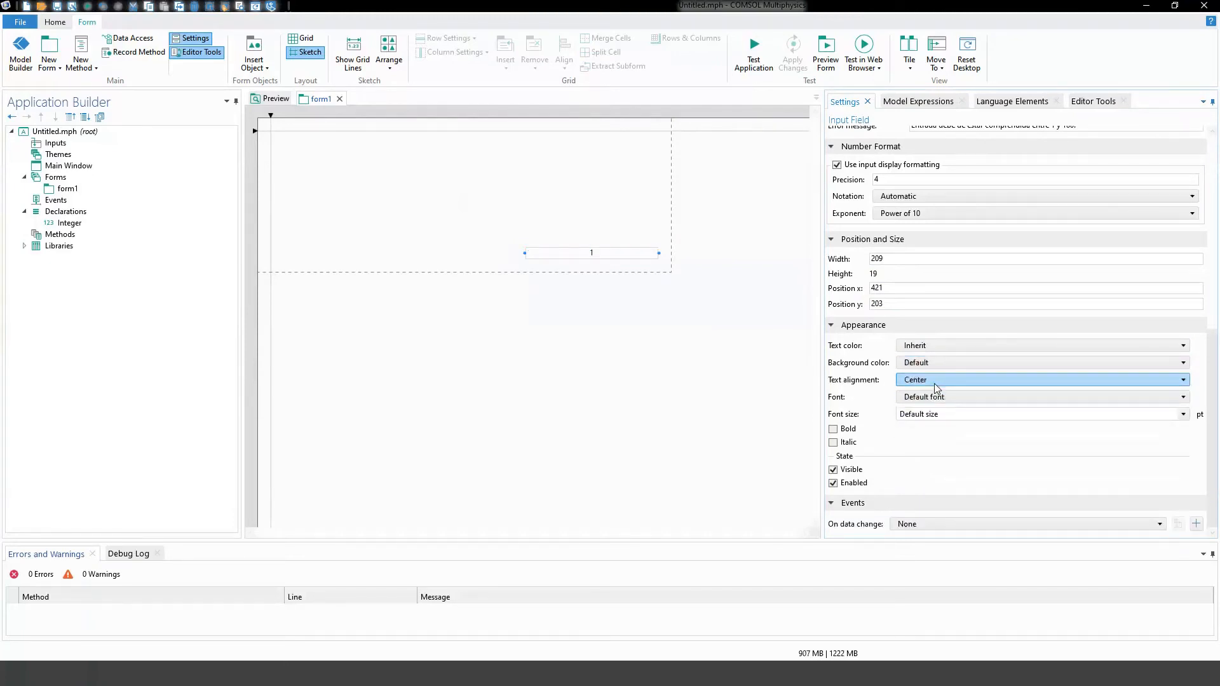
{"action": "scroll", "coordinate": [937, 387], "scroll_direction": "down", "scroll_amount": 1}
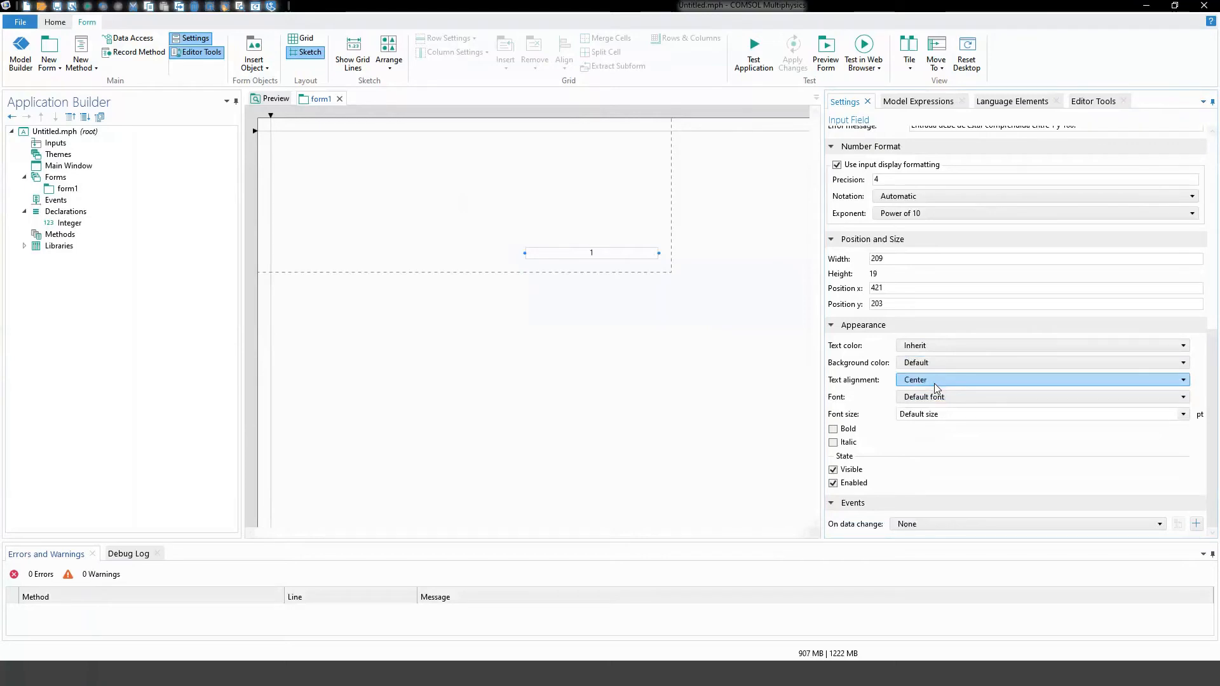
{"action": "scroll", "coordinate": [936, 387], "scroll_direction": "up", "scroll_amount": 1}
Step: Try the Bell MT and Californian FB fonts on the input field and restore the default font
{"action": "left_click", "coordinate": [933, 400]}
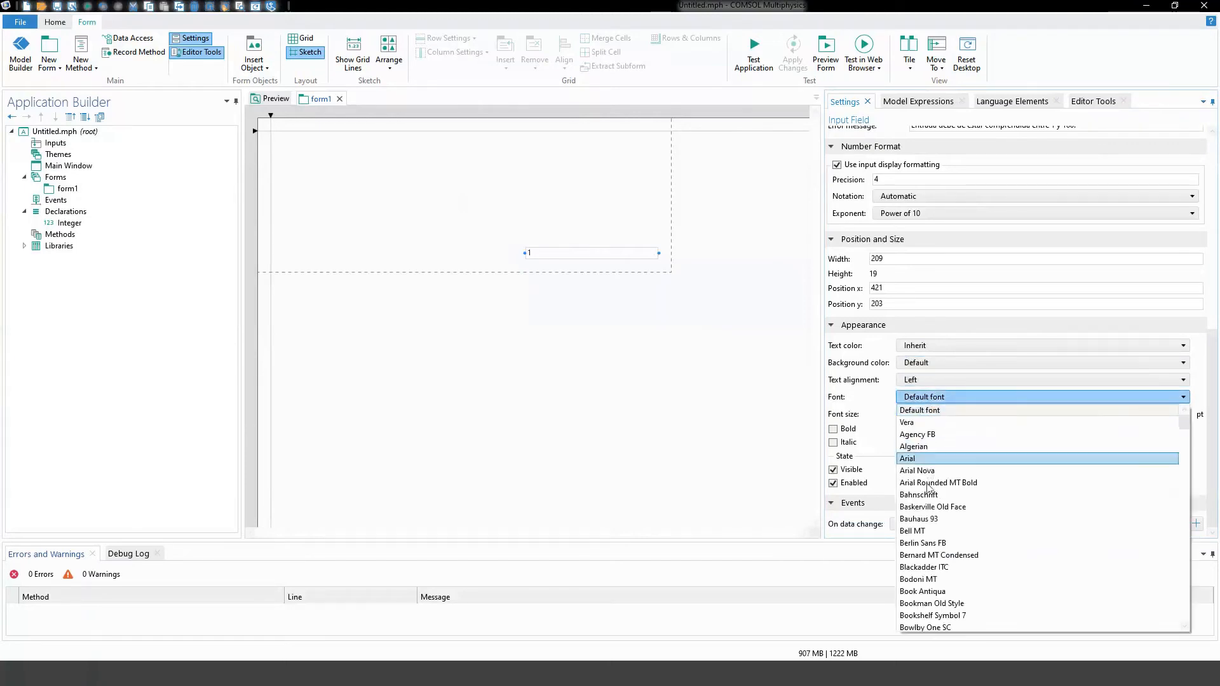
{"action": "left_click", "coordinate": [921, 531]}
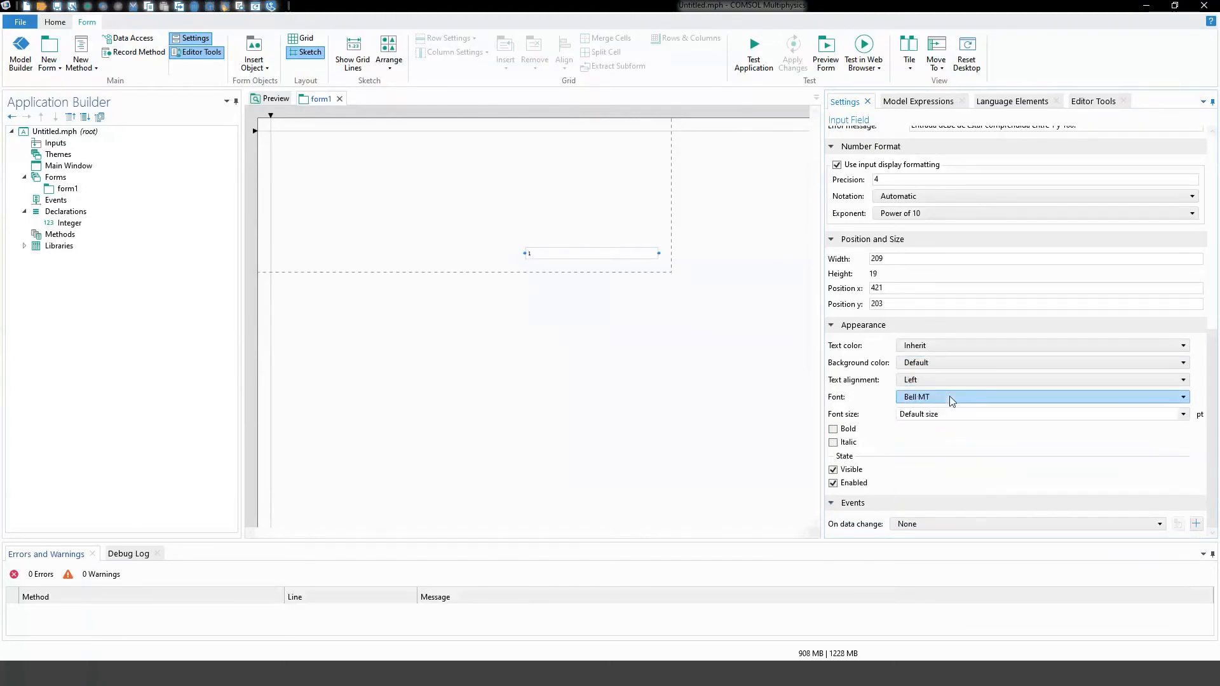
{"action": "scroll", "coordinate": [952, 400], "scroll_direction": "down", "scroll_amount": 4}
{"action": "scroll", "coordinate": [951, 400], "scroll_direction": "down", "scroll_amount": 5}
{"action": "left_click", "coordinate": [951, 400]}
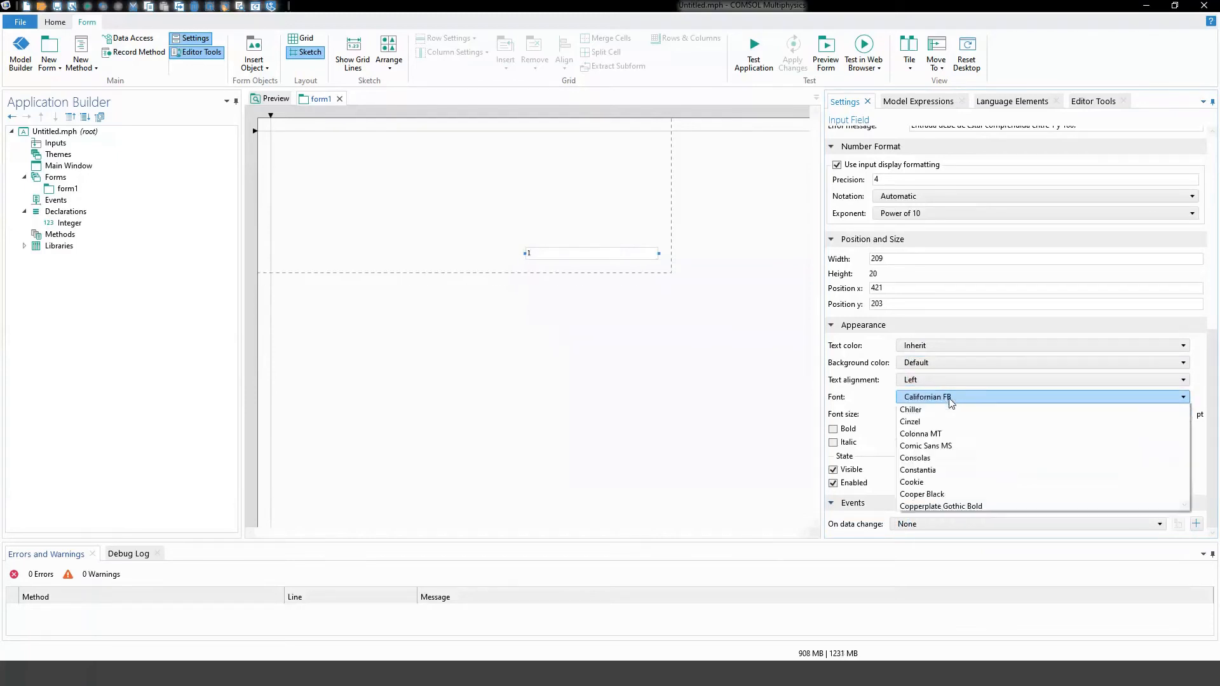
{"action": "scroll", "coordinate": [951, 445], "scroll_direction": "up", "scroll_amount": 10}
{"action": "left_click", "coordinate": [921, 409]}
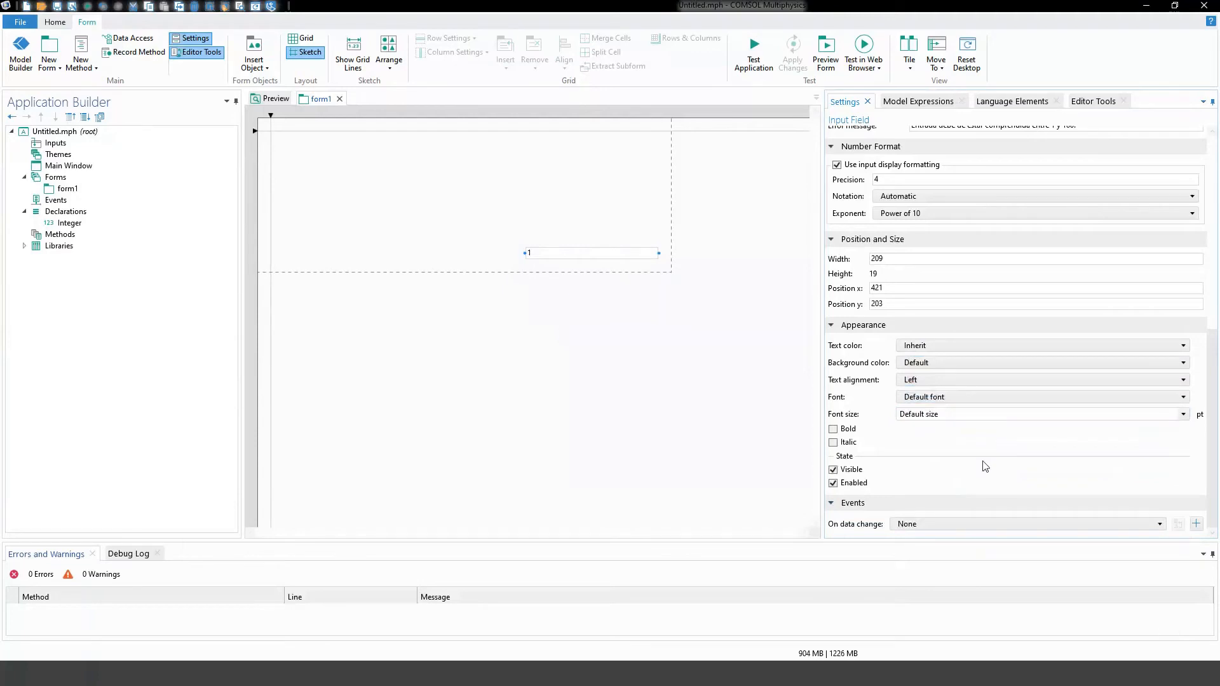
Step: Set the input field's font size to 24 pt and try bold text, leaving bold off
{"action": "left_click", "coordinate": [1184, 414]}
{"action": "left_click", "coordinate": [1080, 571]}
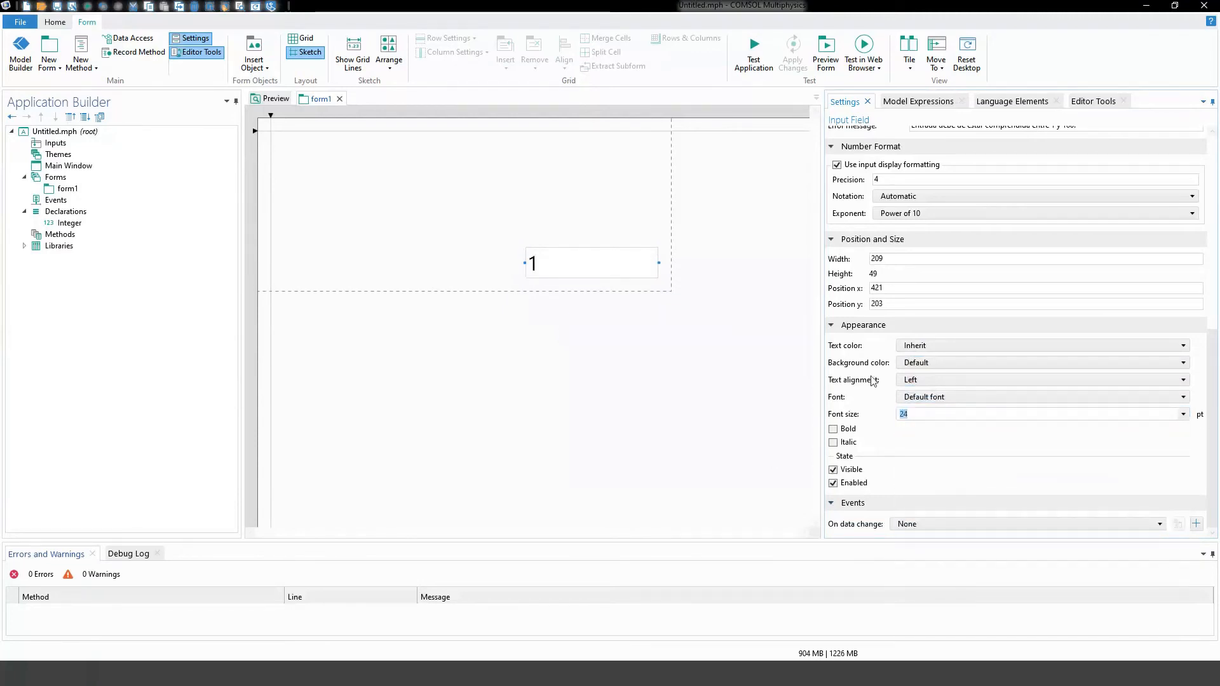
{"action": "left_click", "coordinate": [849, 429]}
{"action": "left_click", "coordinate": [850, 431]}
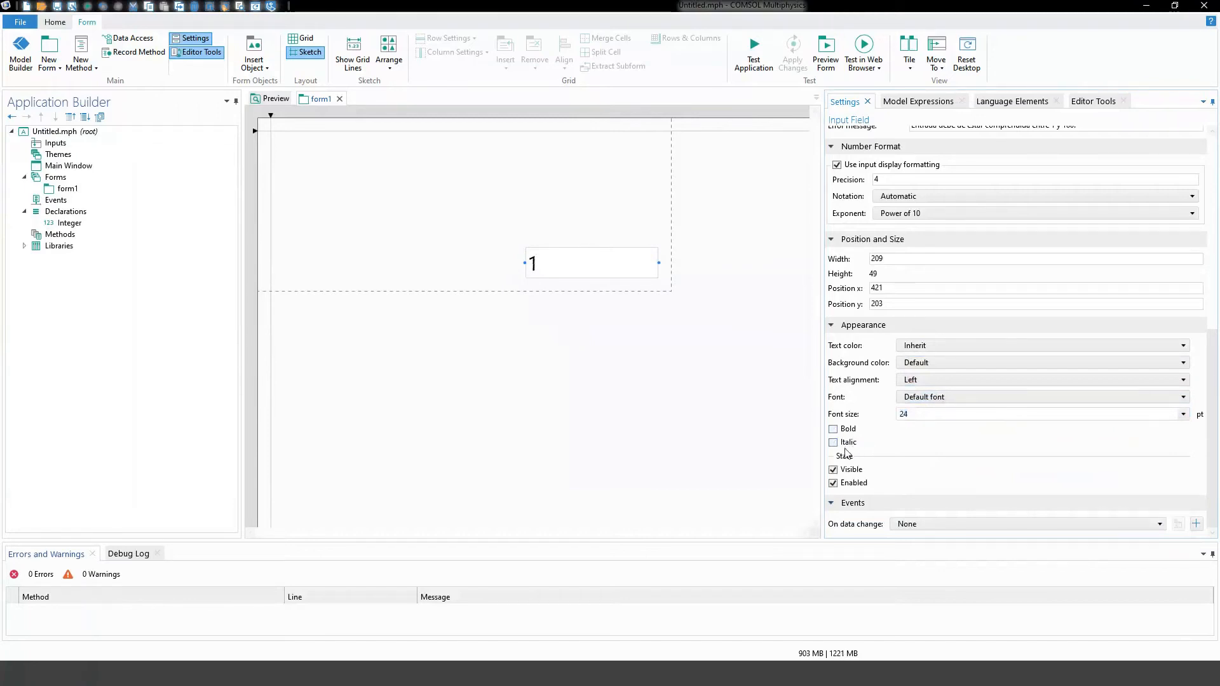
Step: Try hiding the input field on form1 and make it visible again
{"action": "left_click", "coordinate": [833, 483]}
{"action": "left_click", "coordinate": [479, 286]}
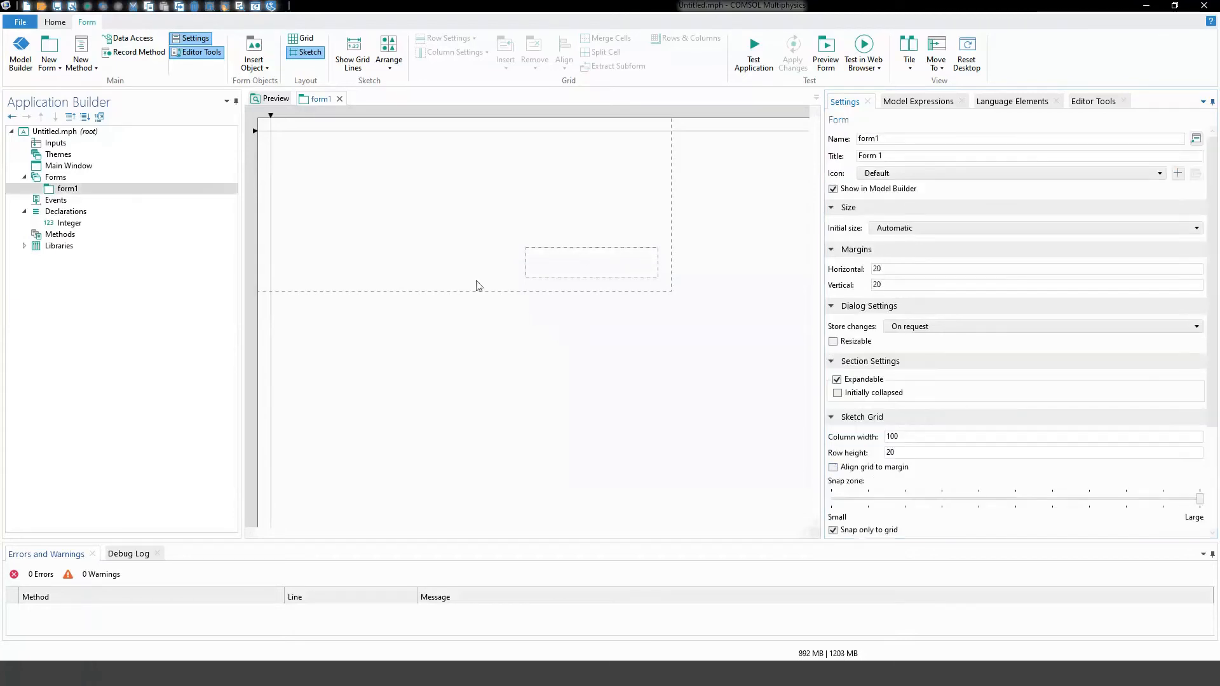
{"action": "left_click", "coordinate": [583, 272]}
{"action": "left_click", "coordinate": [834, 471]}
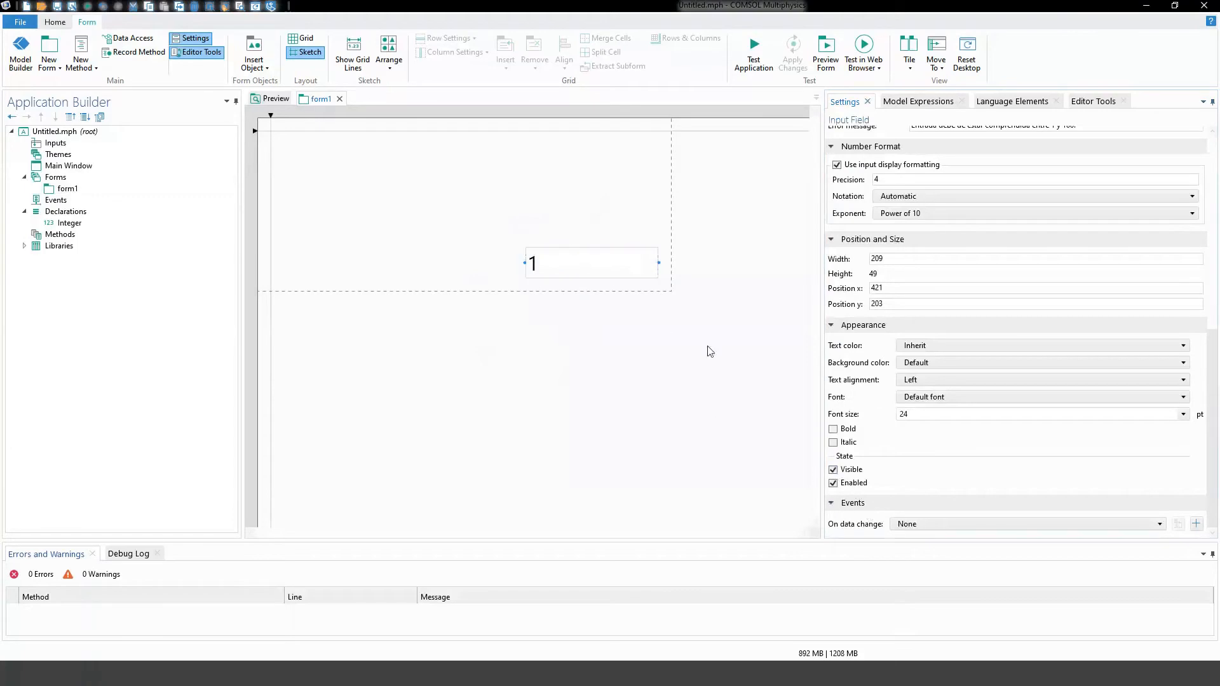
Step: Disable the input field and check its inactive look on form1
{"action": "left_click", "coordinate": [833, 482]}
{"action": "left_click", "coordinate": [634, 311]}
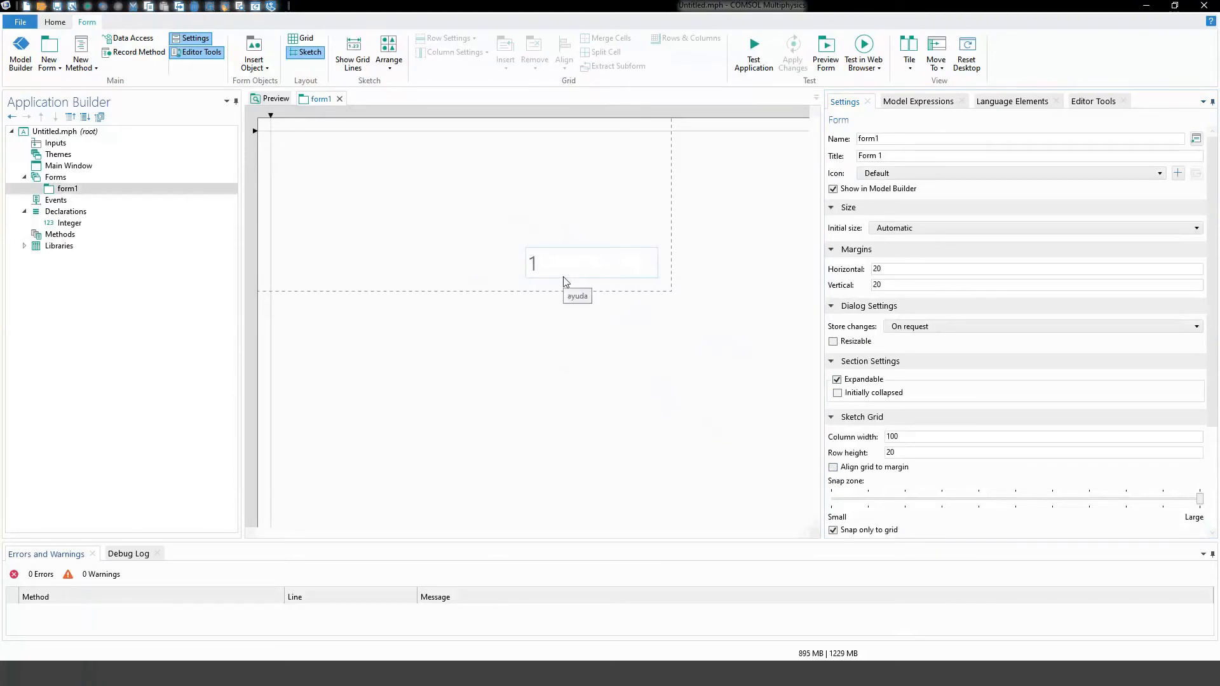
{"action": "left_click", "coordinate": [643, 276]}
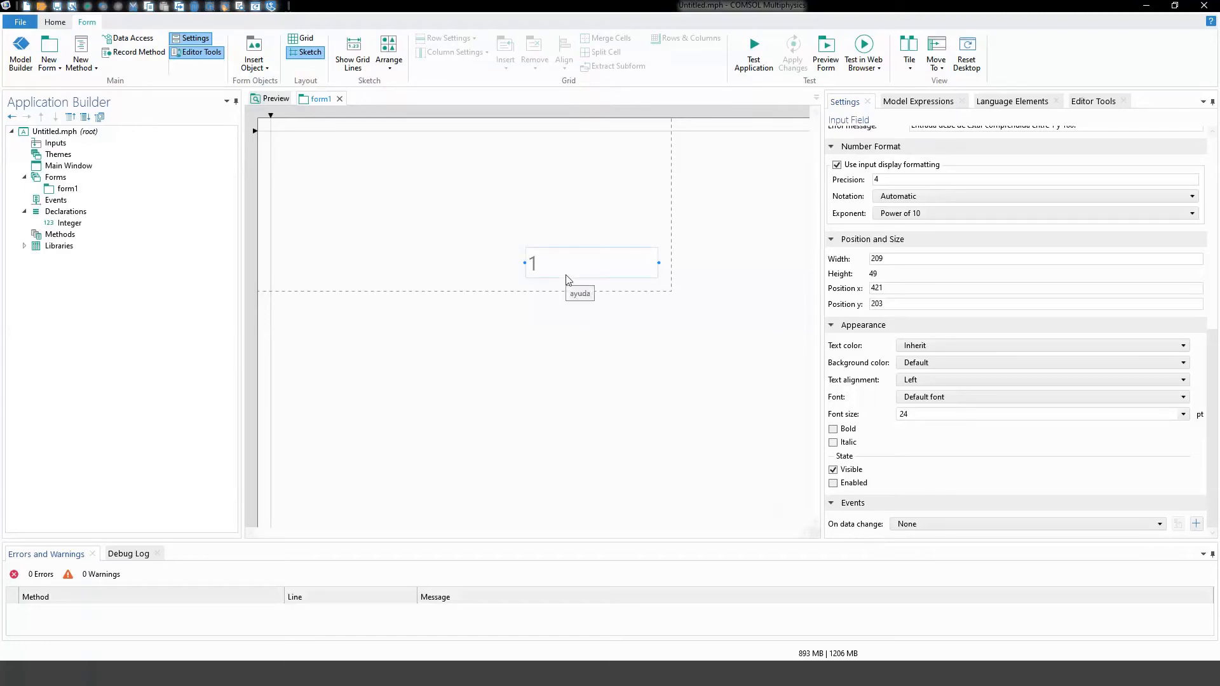
Step: Check the input field's On data change options and create a global method named construir_geometria
{"action": "left_click", "coordinate": [931, 525]}
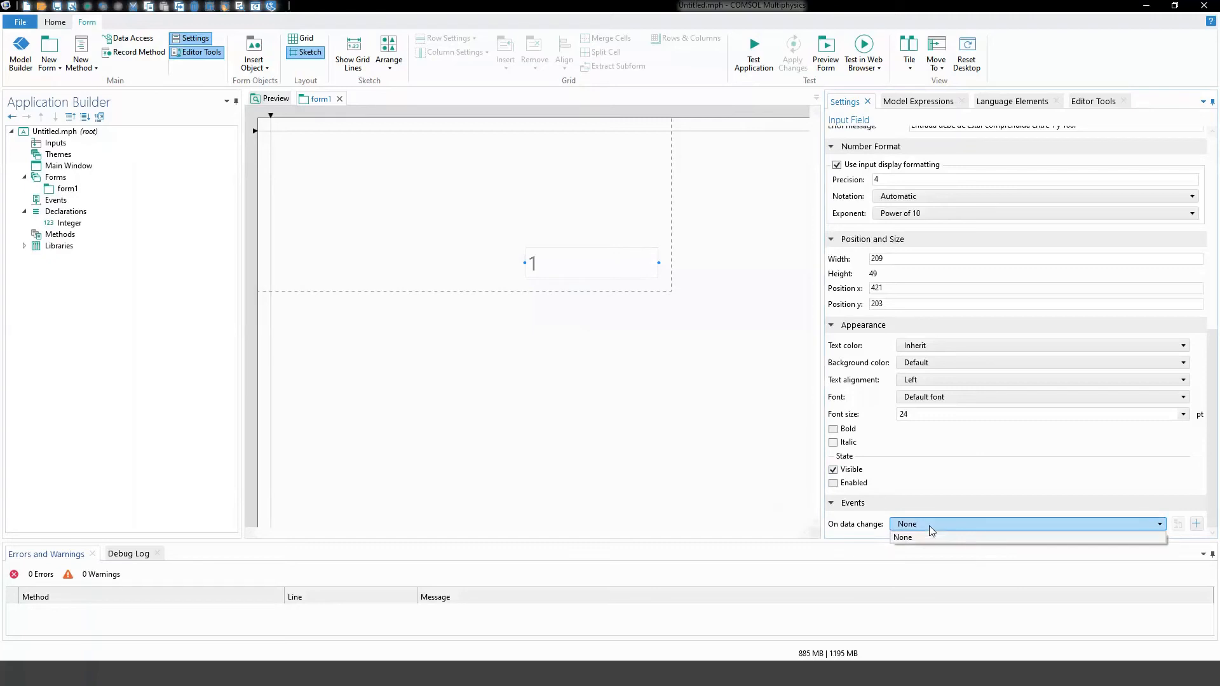
{"action": "left_click", "coordinate": [929, 526]}
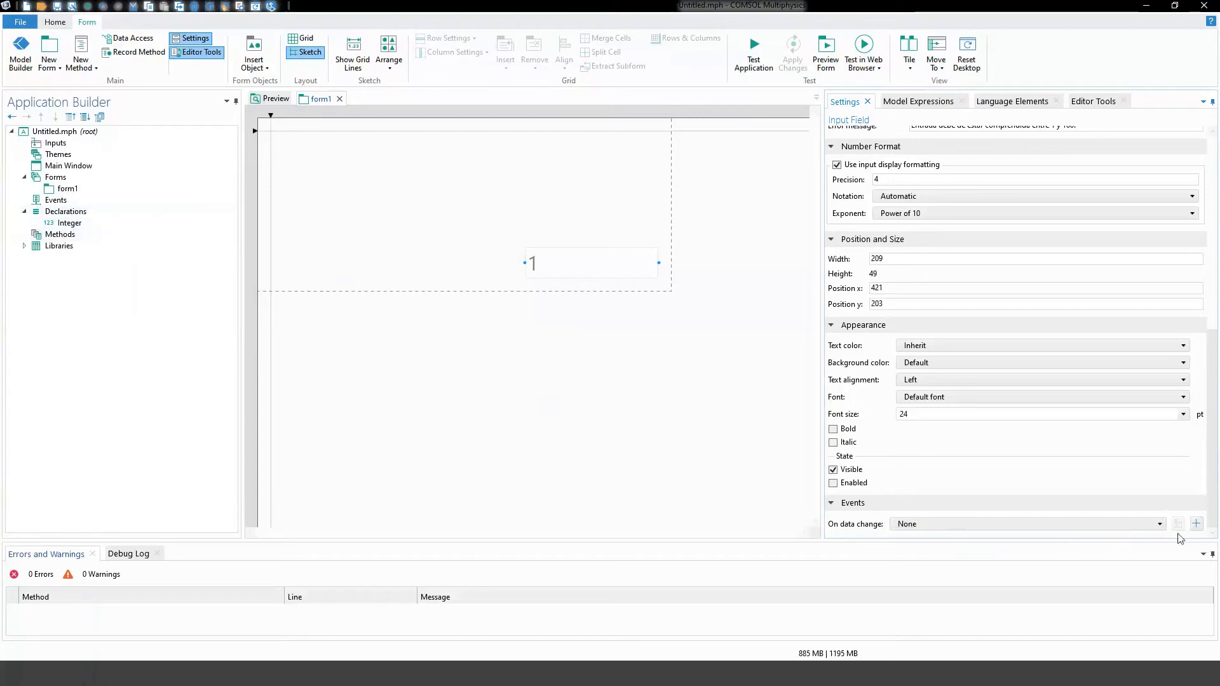
{"action": "left_click", "coordinate": [93, 71]}
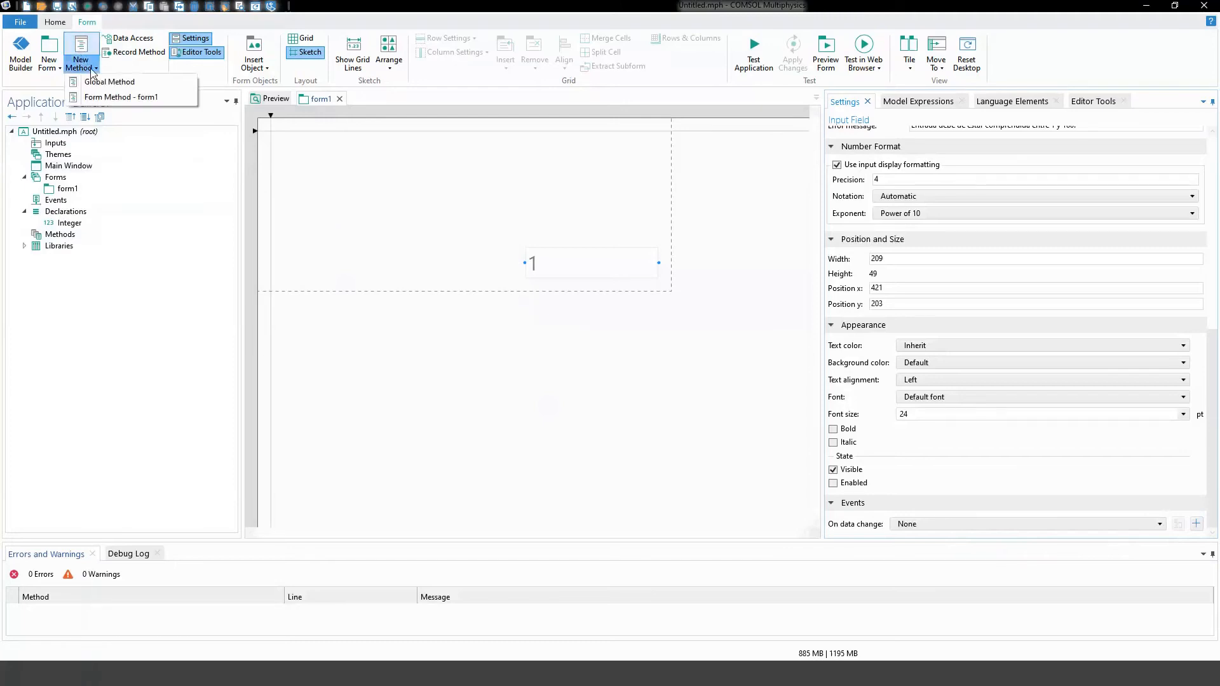
{"action": "left_click", "coordinate": [120, 83]}
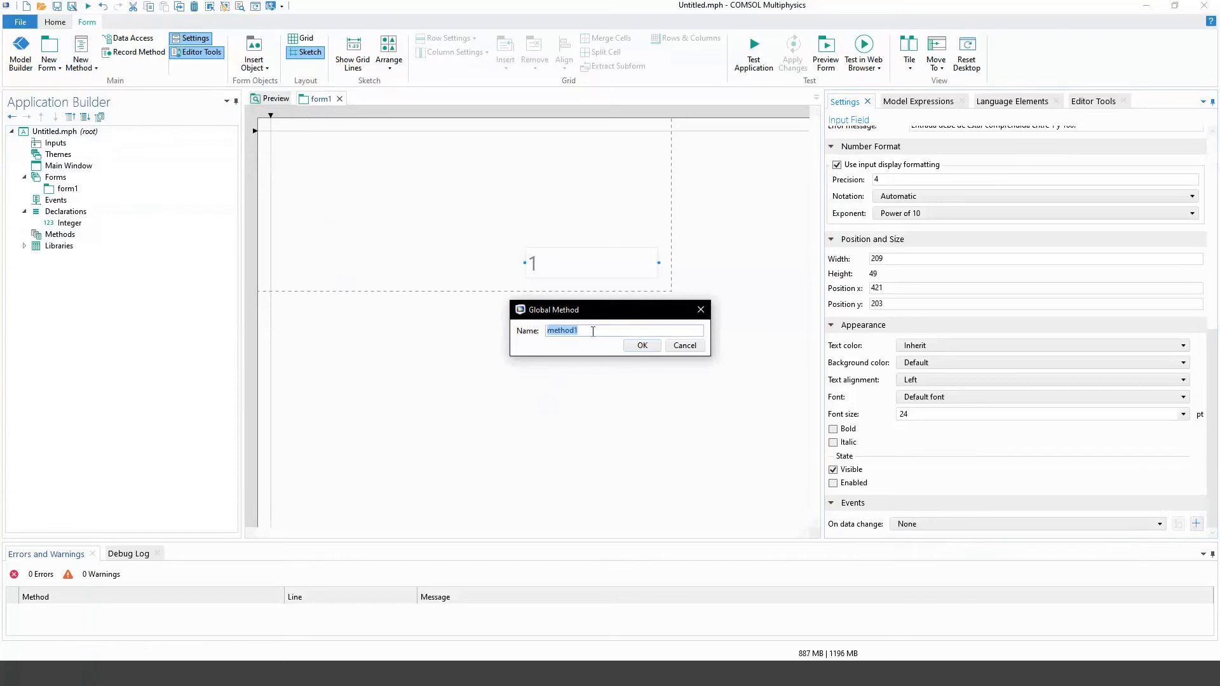
{"action": "key", "text": "End"}
{"action": "double_click", "coordinate": [552, 330]}
{"action": "key", "text": "BackSpace"}
{"action": "type", "text": "construir_geome"}
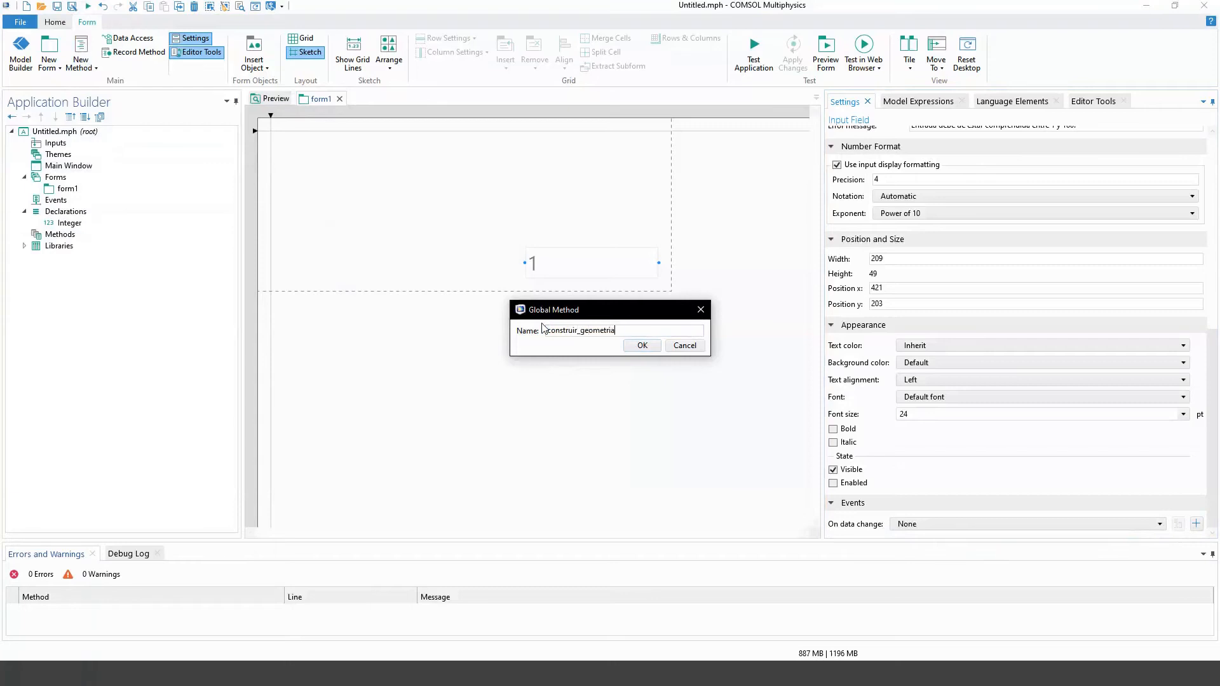
{"action": "left_click", "coordinate": [643, 347]}
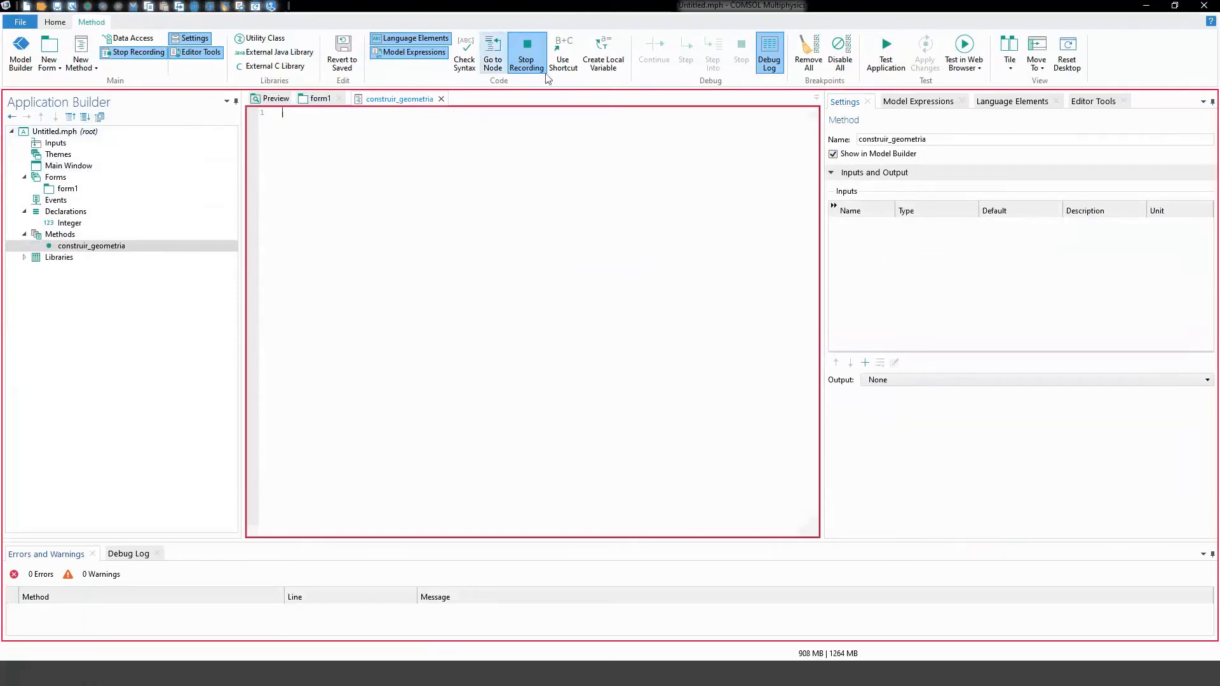
Step: Record building all of Geometry 1 as code in construir_geometria, stop the recording and examine the recorded line
{"action": "left_click", "coordinate": [25, 61]}
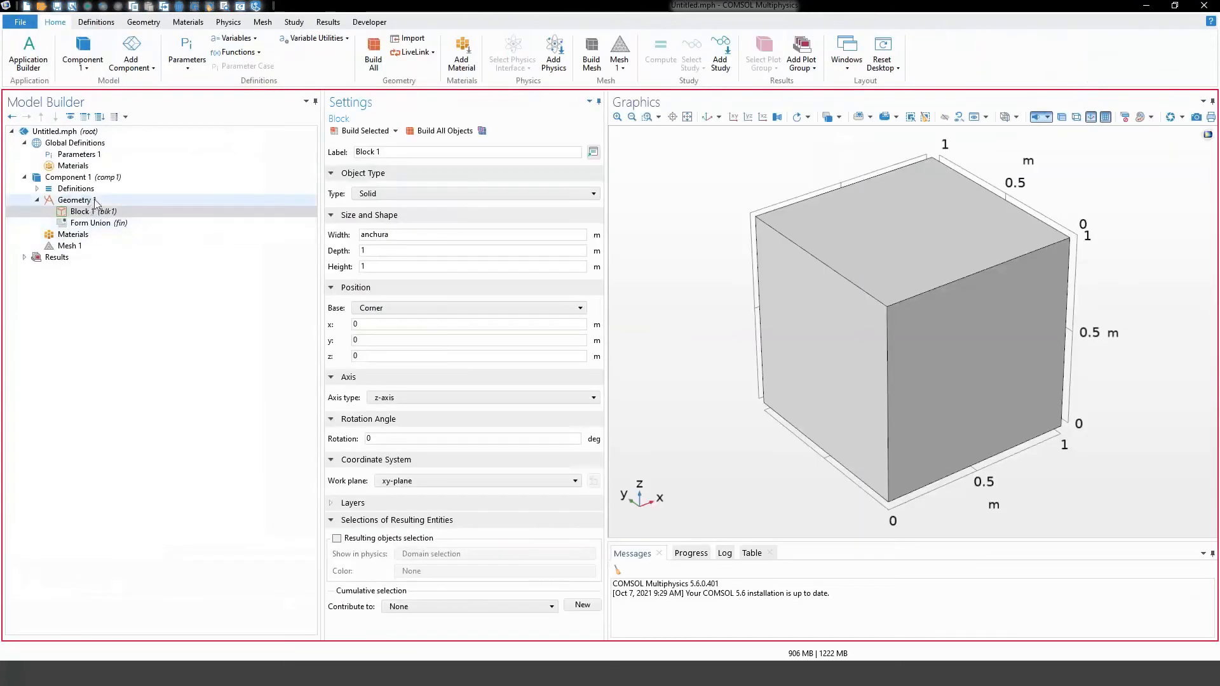
{"action": "left_click", "coordinate": [356, 131]}
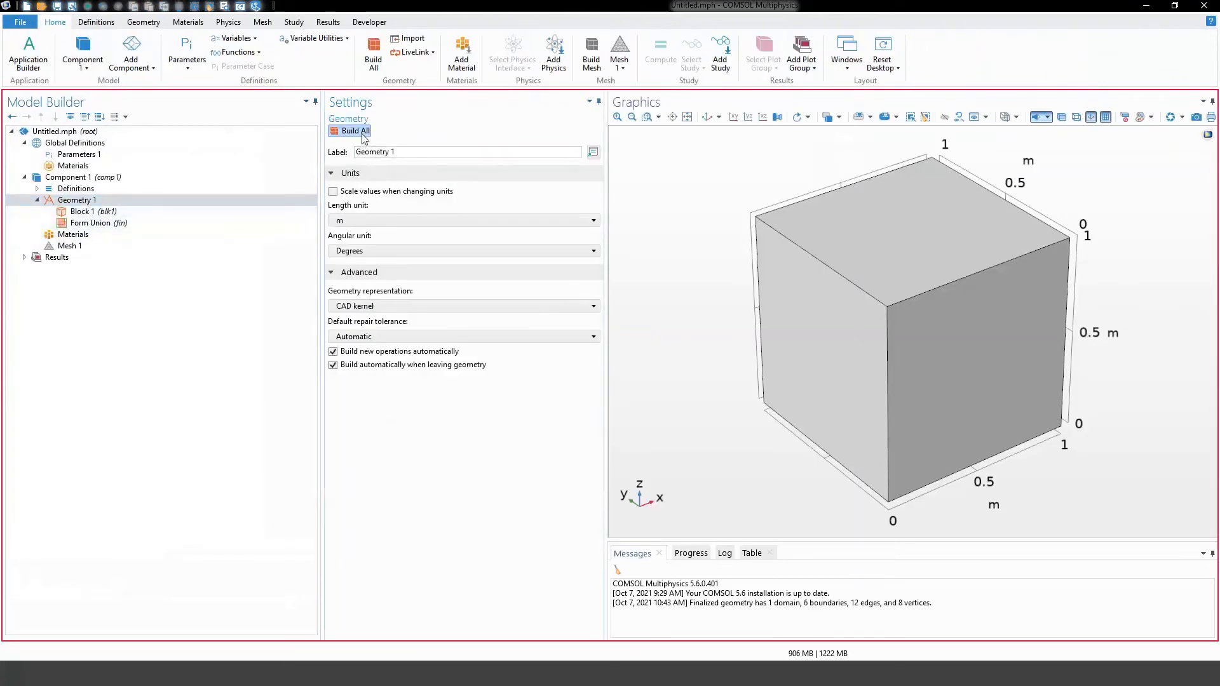
{"action": "left_click", "coordinate": [27, 60]}
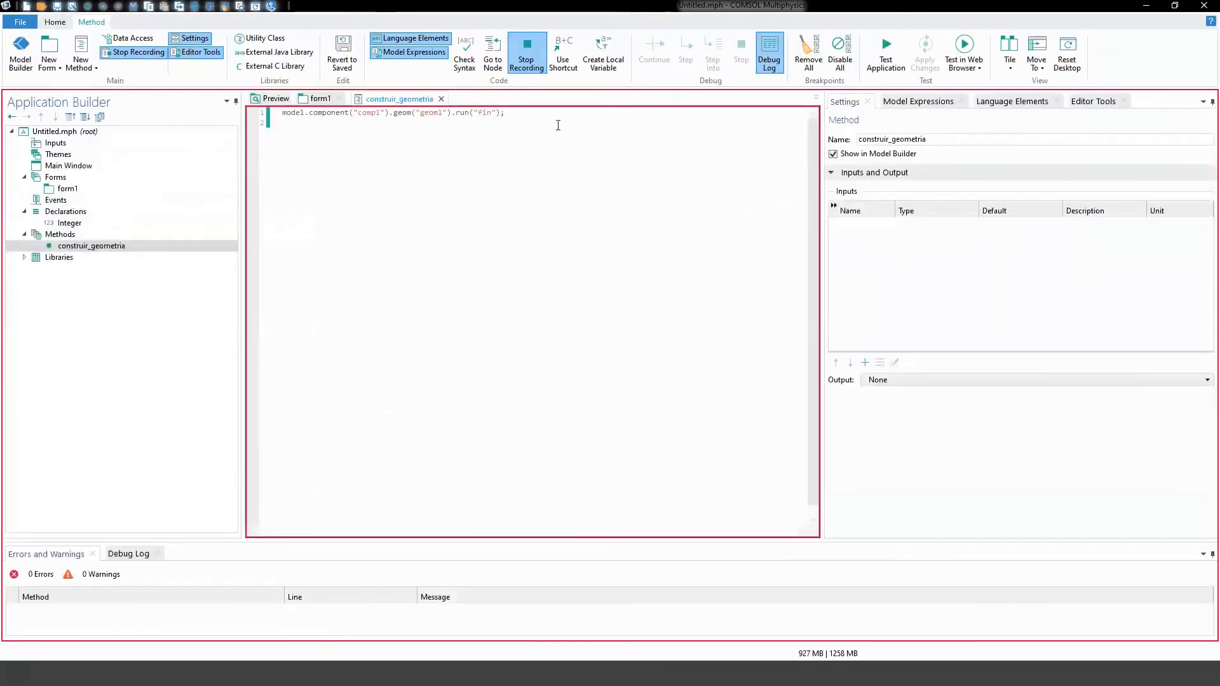
{"action": "left_click", "coordinate": [527, 50]}
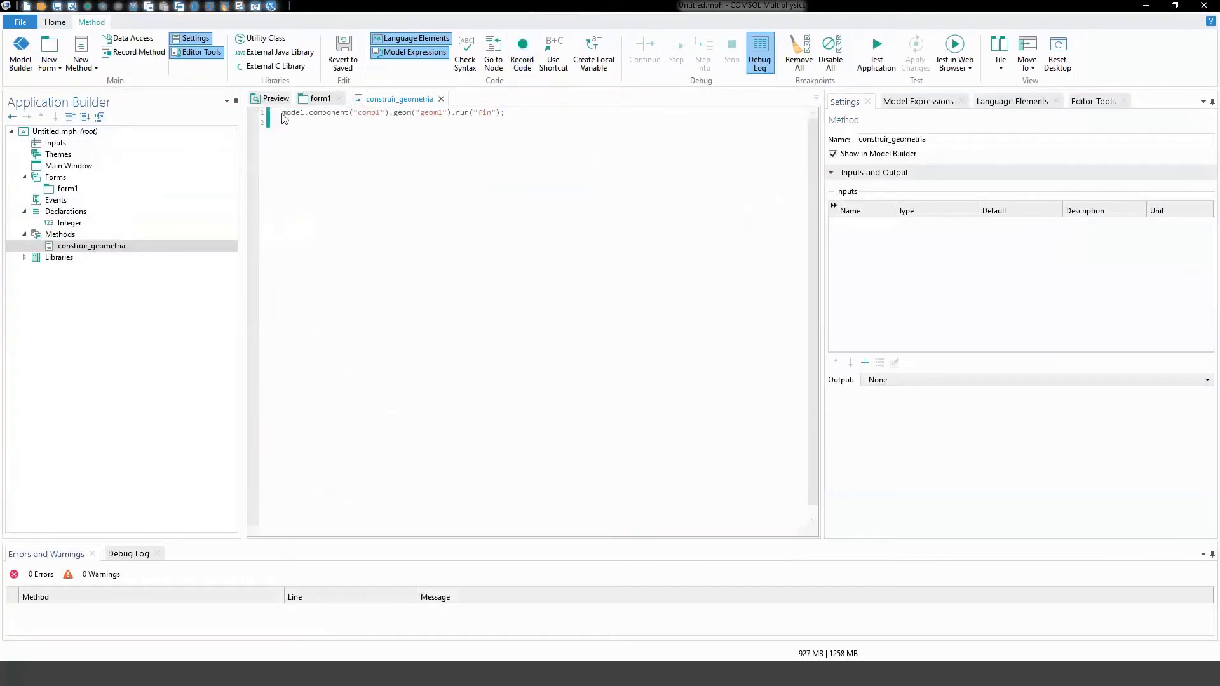
{"action": "mouse_move", "coordinate": [282, 114]}
{"action": "left_mouse_down"}
{"action": "mouse_move", "coordinate": [538, 119]}
{"action": "mouse_move", "coordinate": [277, 113]}
{"action": "left_mouse_up"}
{"action": "left_click", "coordinate": [524, 117]}
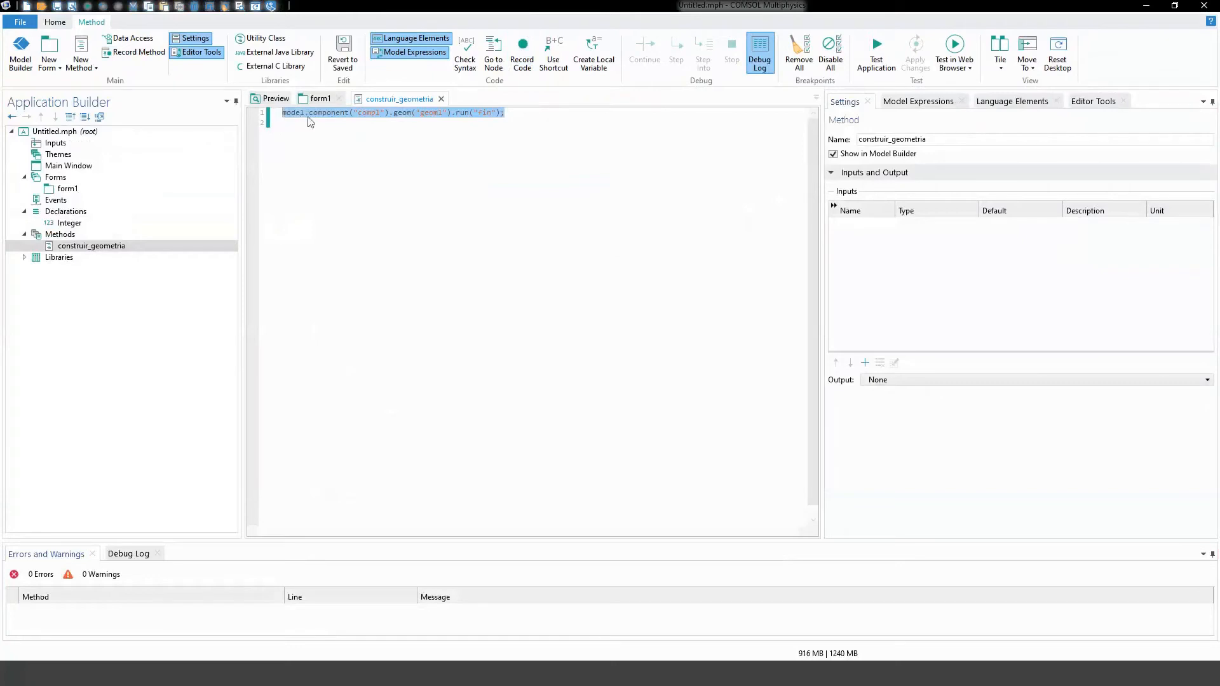
Step: On form1, enable the input field with construir_geometria as its On data change event and move it to about x 382, y 177
{"action": "double_click", "coordinate": [67, 189]}
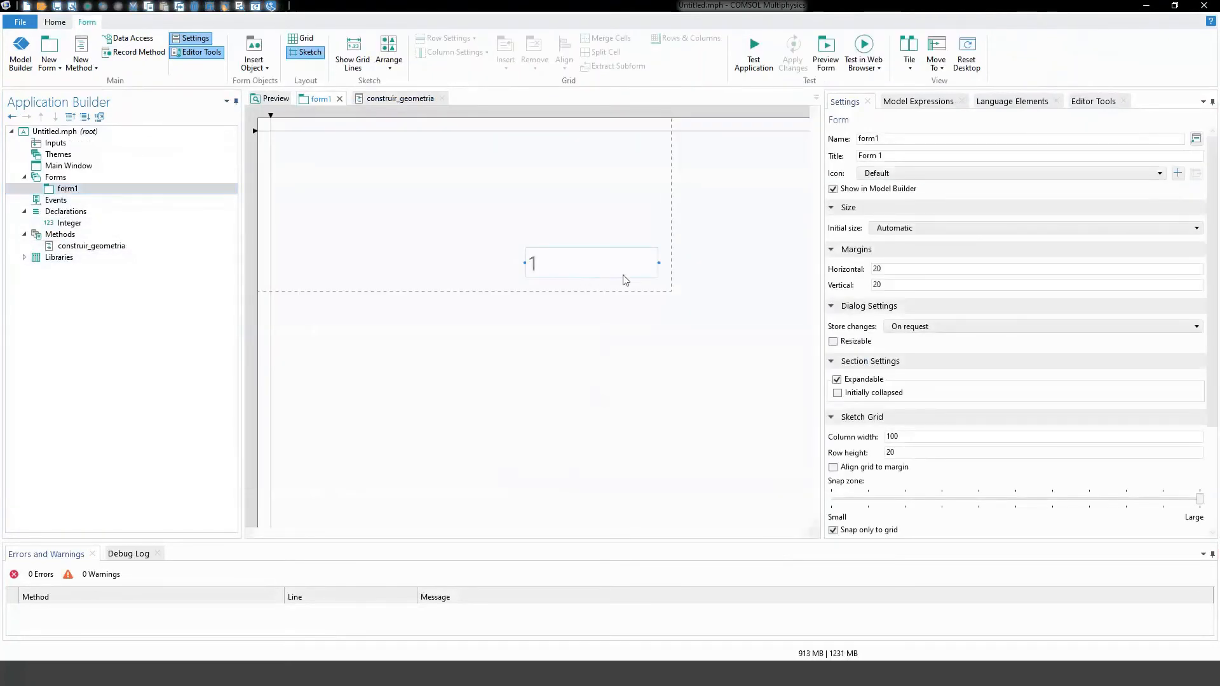
{"action": "left_click", "coordinate": [624, 276]}
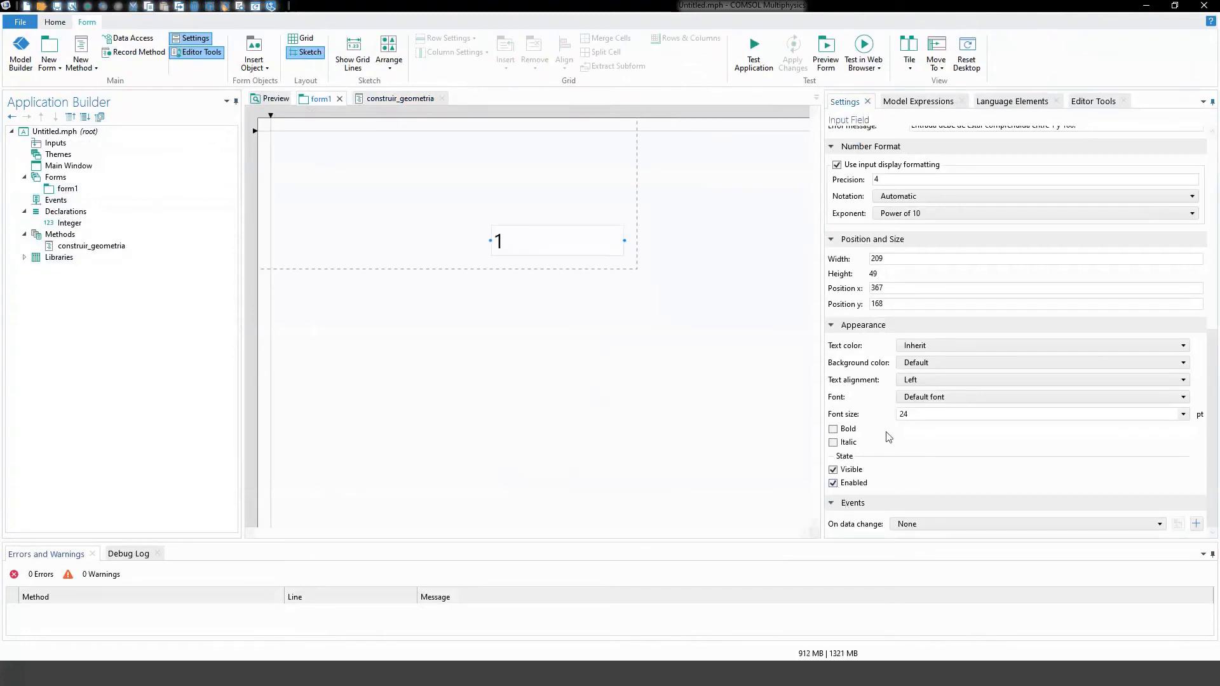
{"action": "left_click", "coordinate": [940, 522]}
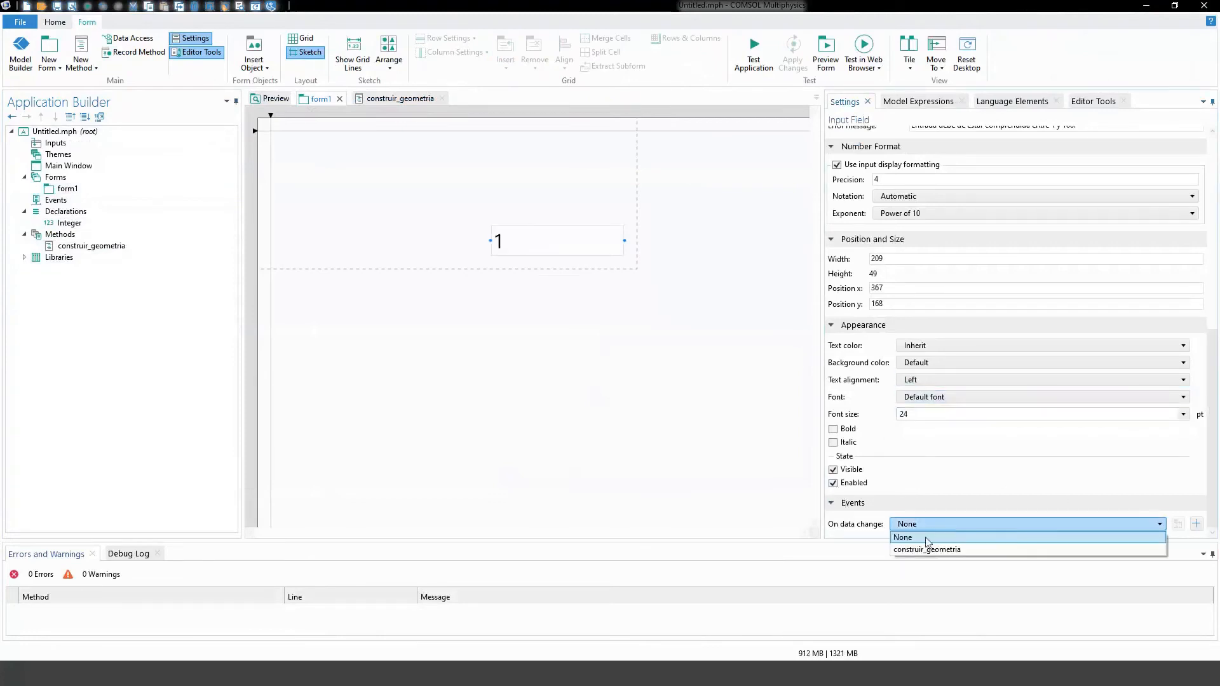
{"action": "left_click", "coordinate": [928, 549]}
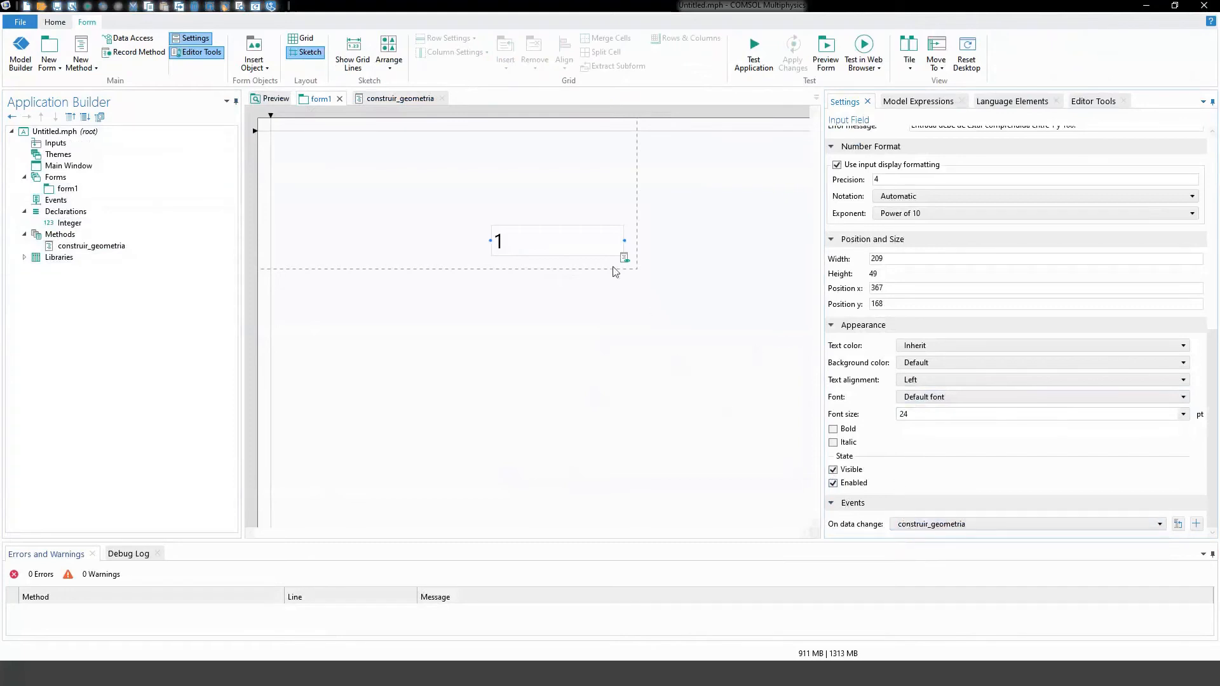
{"action": "left_click_drag", "start_coordinate": [622, 254], "coordinate": [631, 259]}
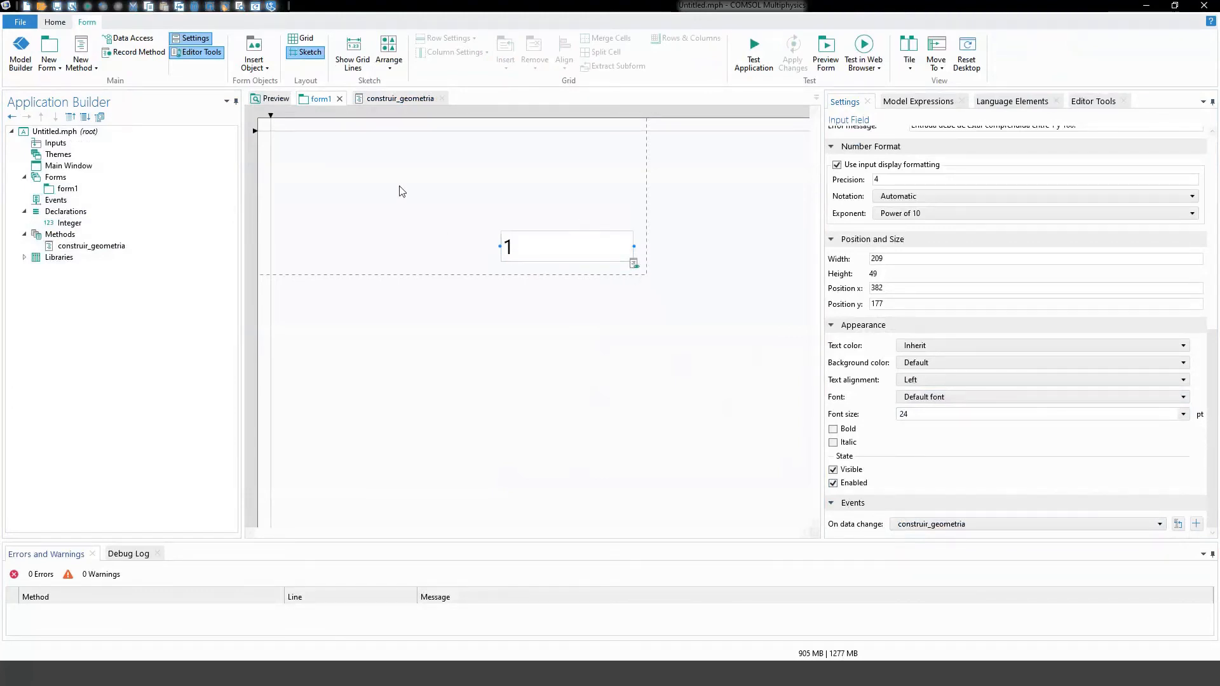
Step: Insert a graphics object below the input field on form1 and browse its source tree for initial graphics content
{"action": "left_click", "coordinate": [303, 131]}
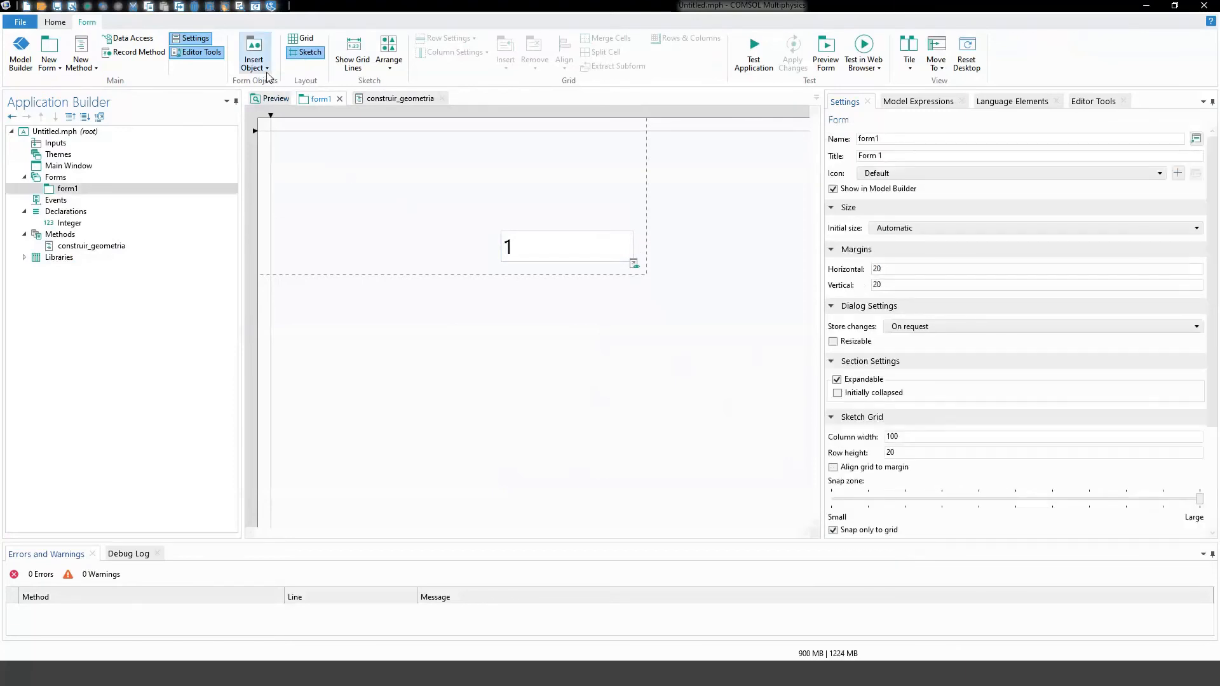
{"action": "left_click", "coordinate": [266, 73]}
{"action": "key", "text": "Escape"}
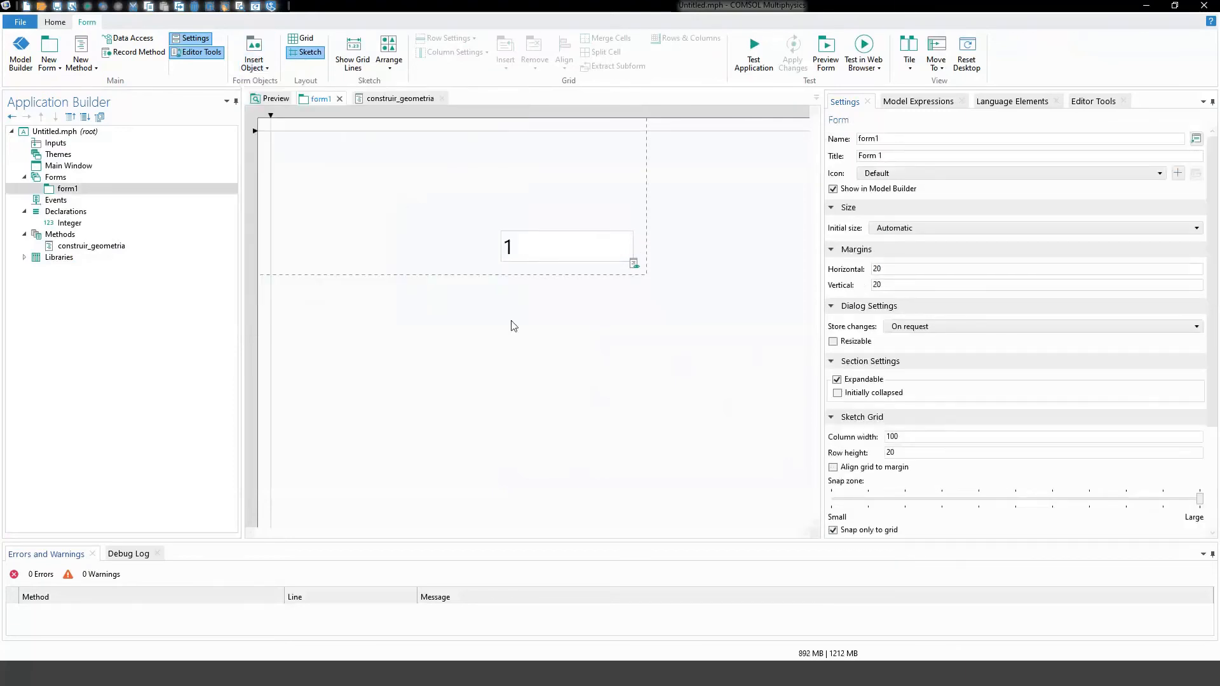
{"action": "left_click_drag", "start_coordinate": [523, 323], "coordinate": [481, 349]}
{"action": "left_click", "coordinate": [835, 206]}
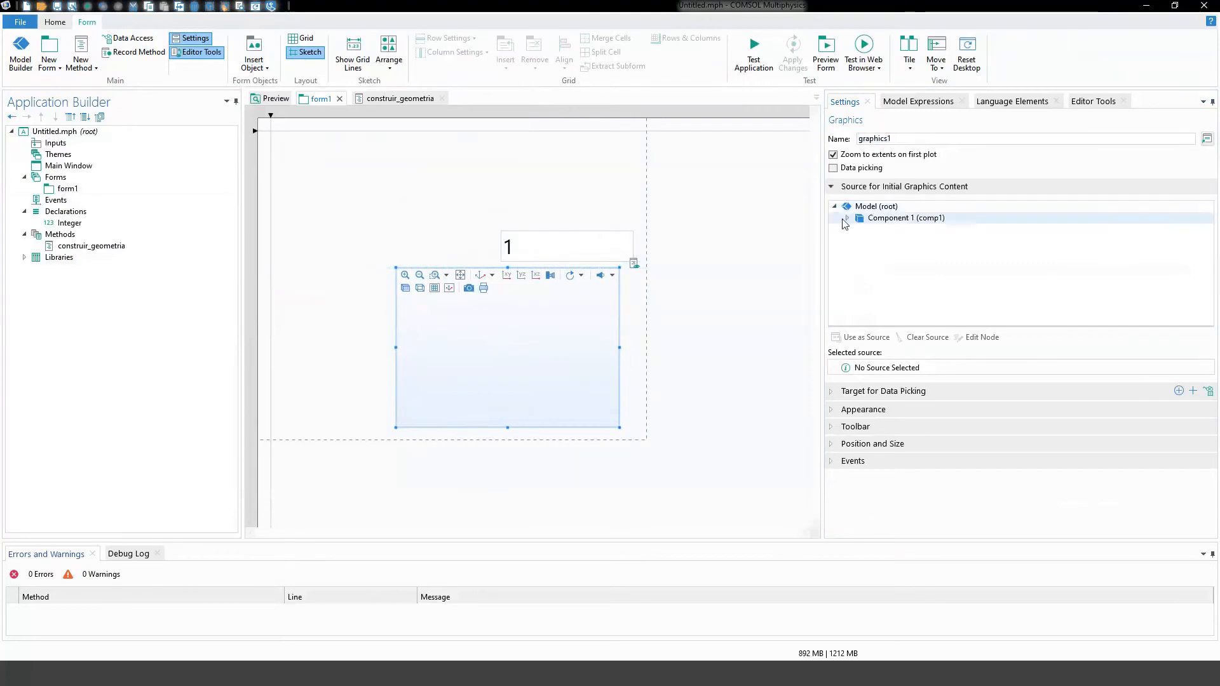
Step: Use the geometry under Component 1 as the source for the graphics object's initial content
{"action": "left_click", "coordinate": [847, 218]}
{"action": "left_click", "coordinate": [897, 229]}
{"action": "left_click", "coordinate": [861, 337]}
Step: Reposition the graphics object on the form and centre the input field above it, at about x 349, y 163
{"action": "left_click_drag", "start_coordinate": [554, 324], "coordinate": [586, 292]}
{"action": "mouse_move", "coordinate": [559, 246]}
{"action": "left_mouse_down"}
{"action": "mouse_move", "coordinate": [530, 242]}
{"action": "mouse_move", "coordinate": [548, 229]}
{"action": "left_mouse_up"}
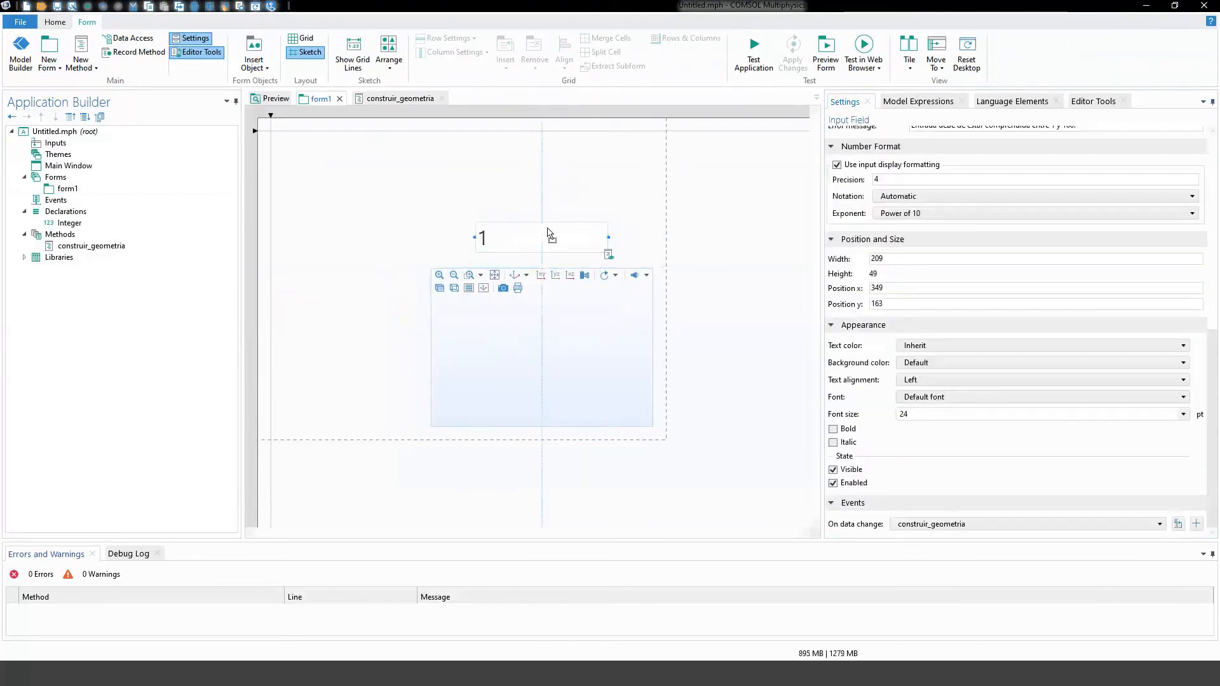
{"action": "left_click", "coordinate": [720, 182]}
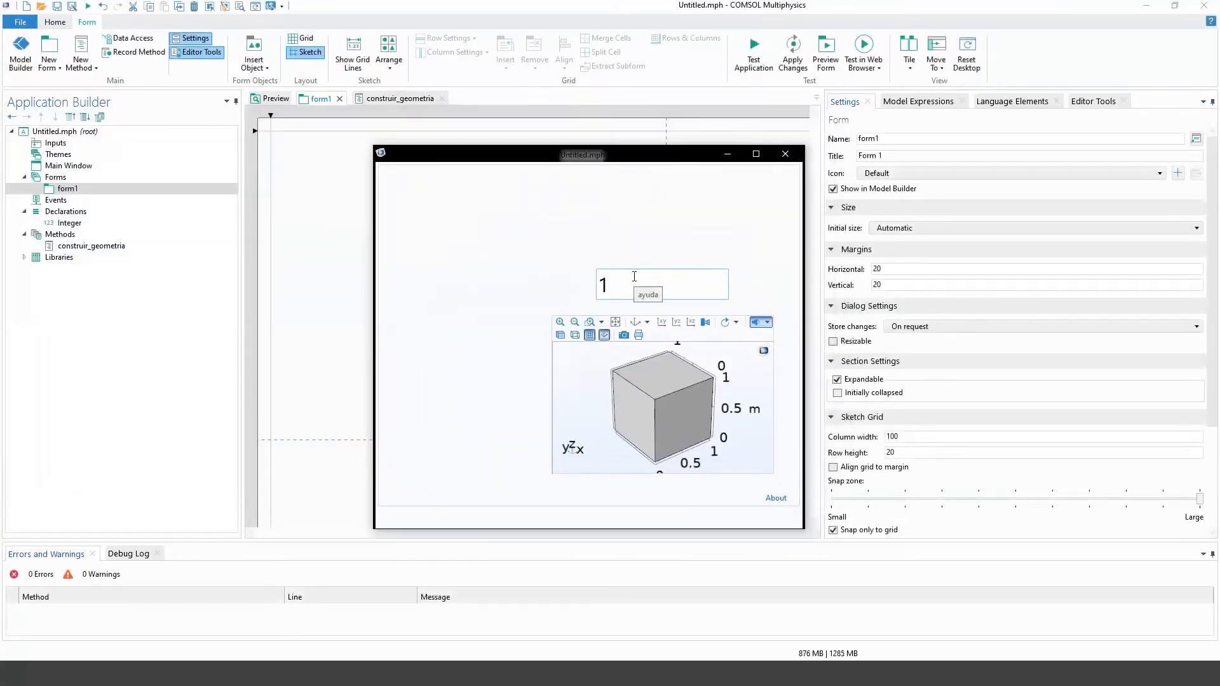
Step: Test the running application by entering 2 in the input field to rebuild the displayed block
{"action": "left_click", "coordinate": [632, 277]}
{"action": "double_click", "coordinate": [613, 281]}
{"action": "type", "text": "2"}
{"action": "key", "text": "Return"}
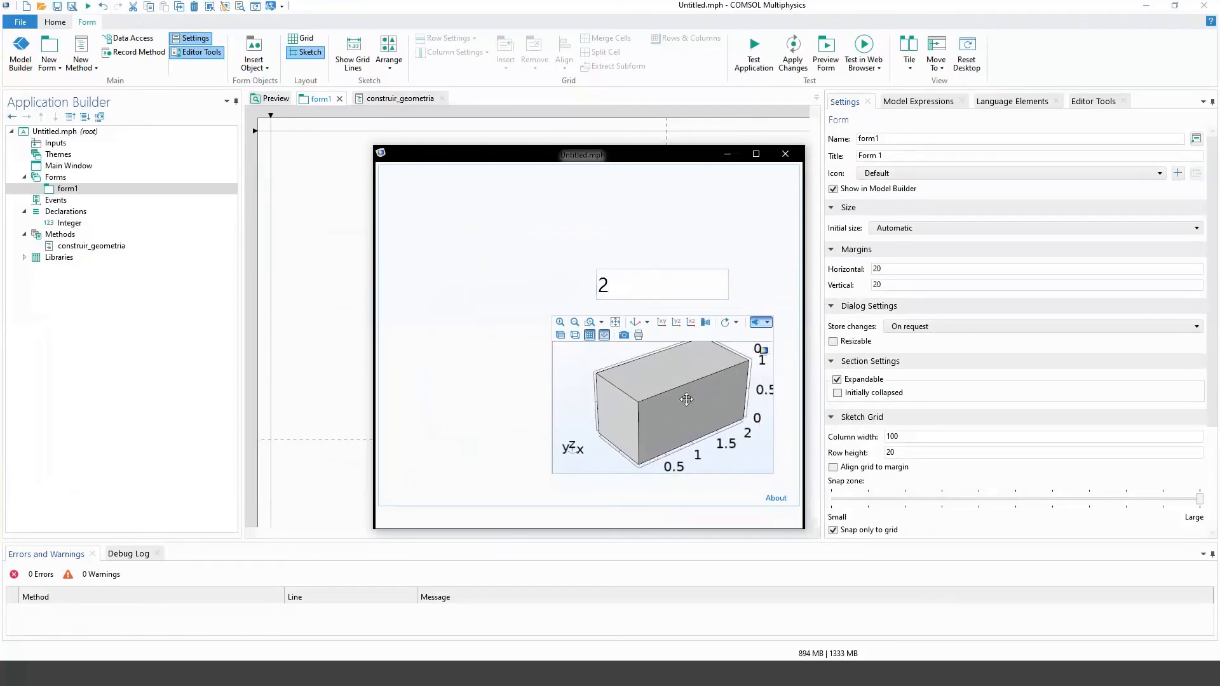
Step: Enter 3 in the test application's input field to rebuild the block again, and close the test window
{"action": "double_click", "coordinate": [617, 282]}
{"action": "type", "text": "3"}
{"action": "key", "text": "Return"}
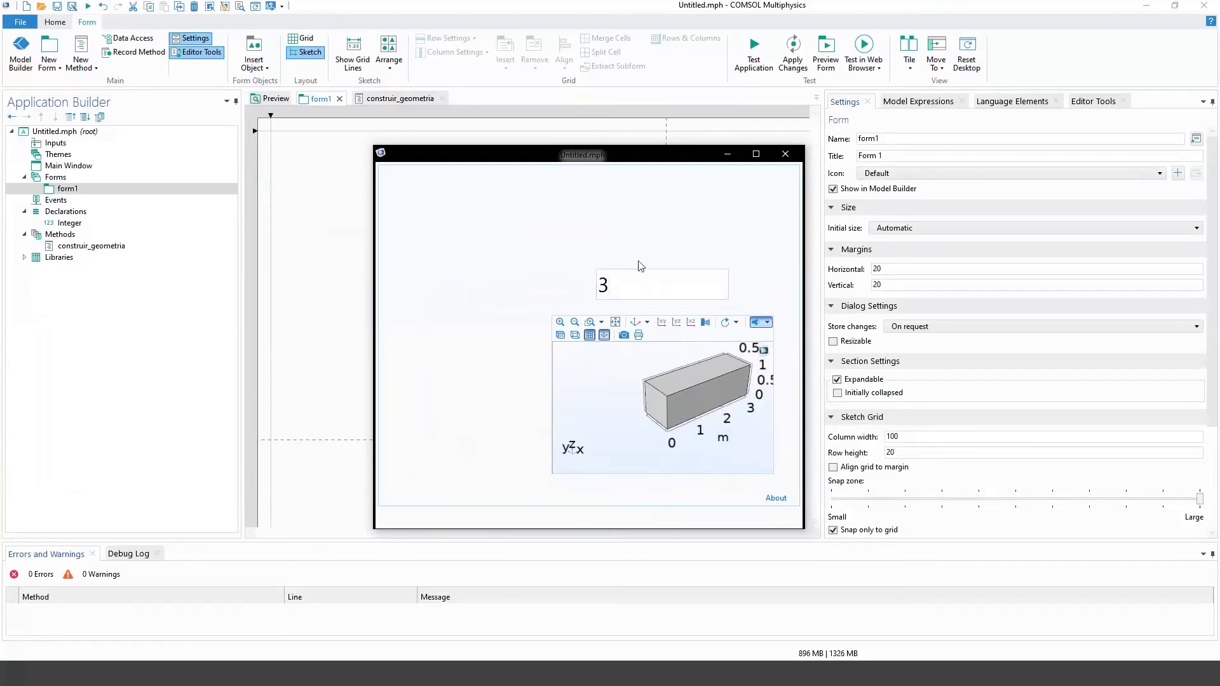
{"action": "left_click", "coordinate": [785, 154]}
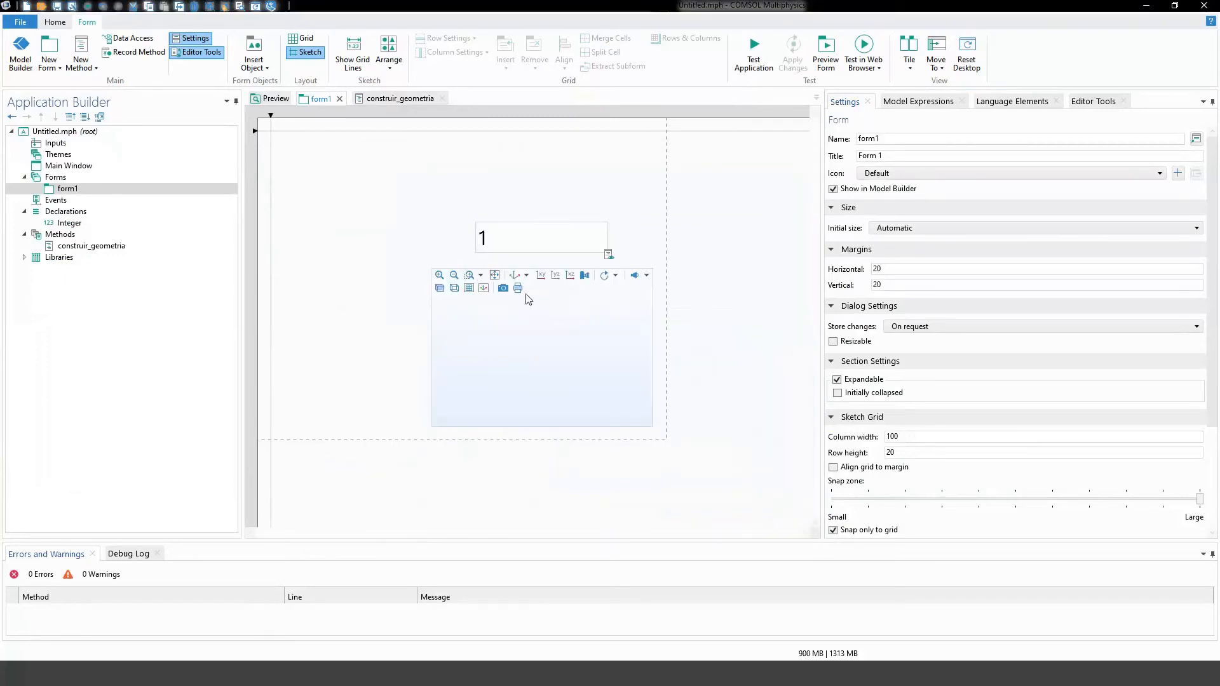
Step: Move the input field to the form's upper-left corner at x 20, y 20, and insert a button above the graphics object
{"action": "left_click_drag", "start_coordinate": [559, 242], "coordinate": [345, 155]}
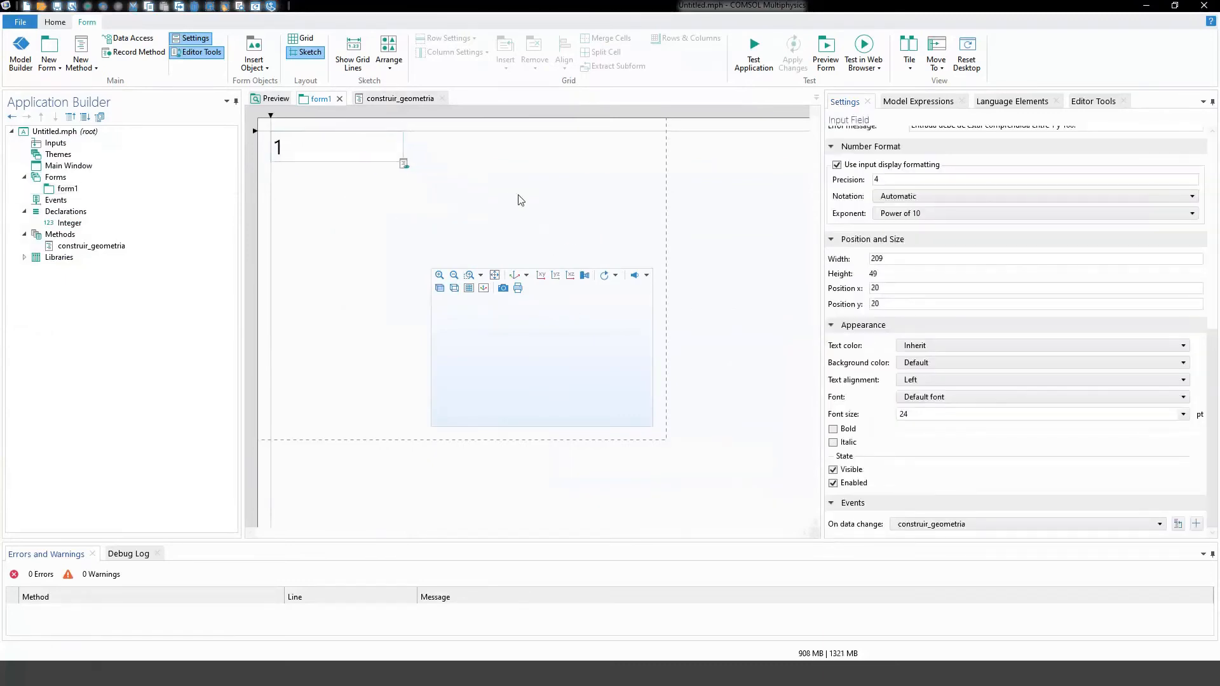
{"action": "left_click", "coordinate": [470, 185]}
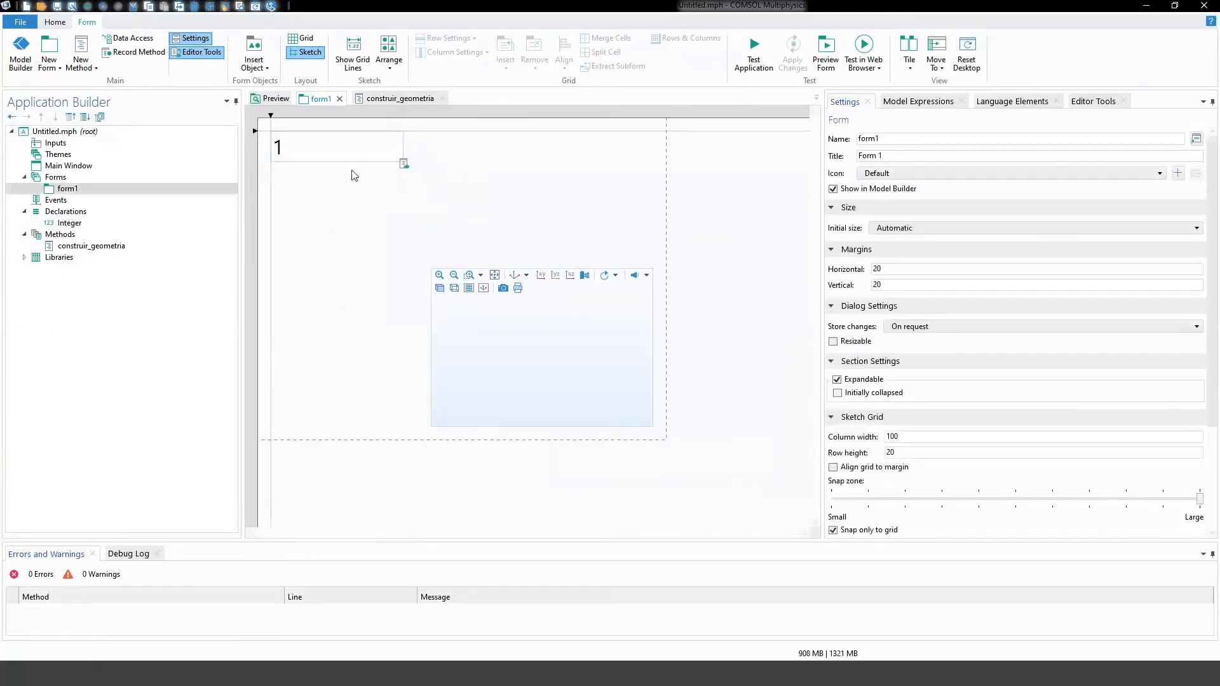
{"action": "left_click", "coordinate": [267, 67]}
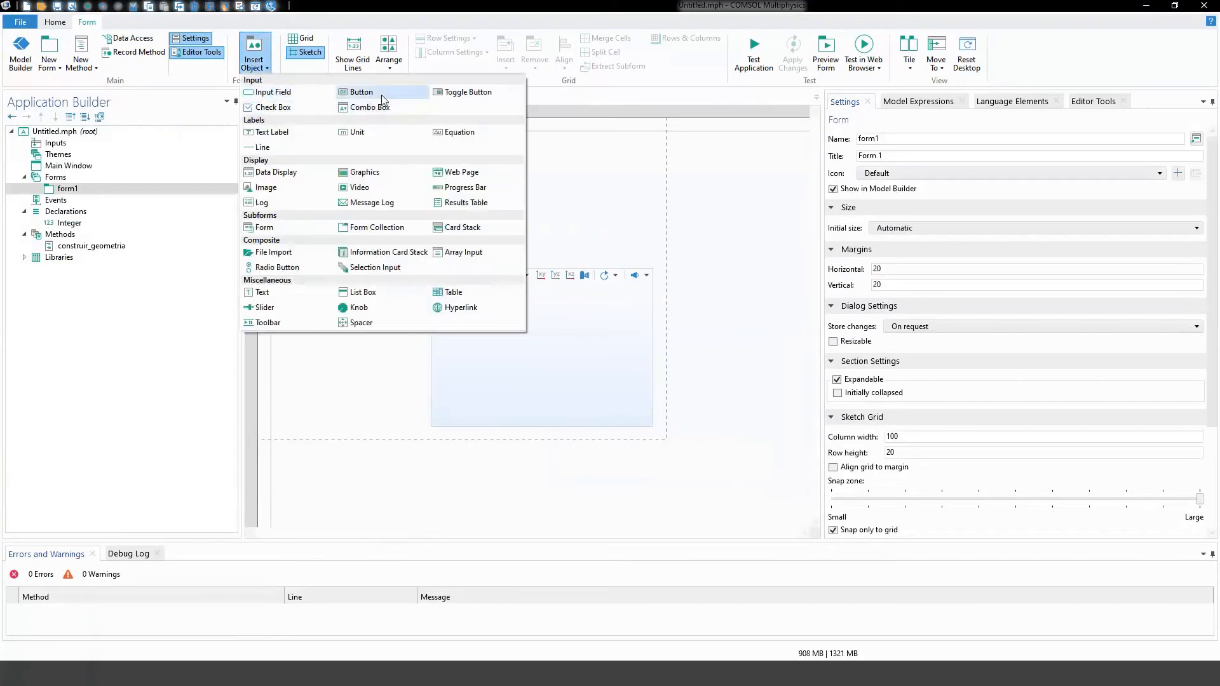
{"action": "left_click", "coordinate": [361, 92]}
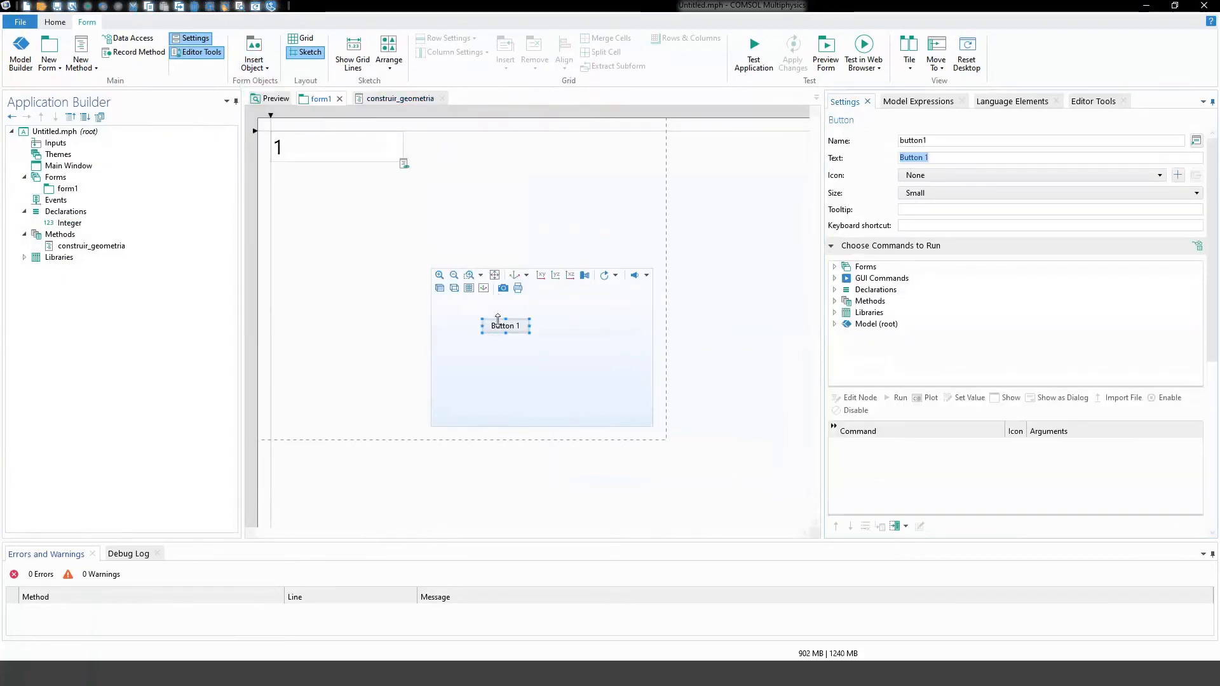
{"action": "left_click_drag", "start_coordinate": [505, 326], "coordinate": [537, 223]}
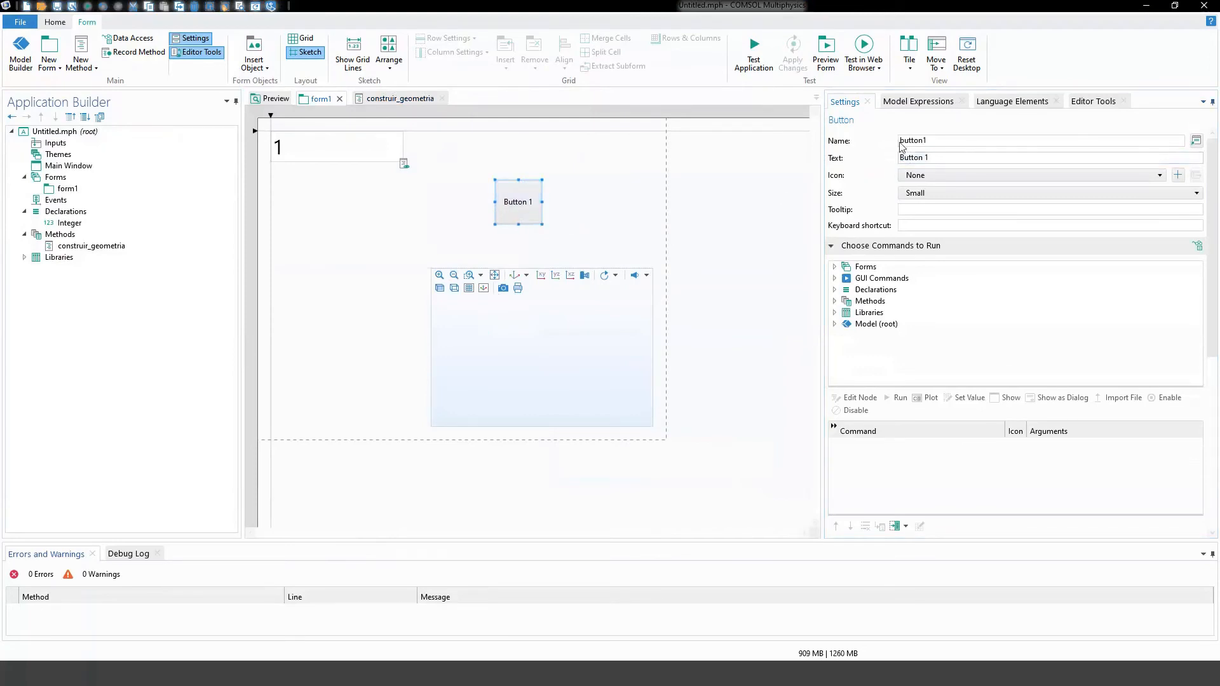
Step: Set the new button's text to "Geometría"
{"action": "left_click_drag", "start_coordinate": [928, 159], "coordinate": [896, 159]}
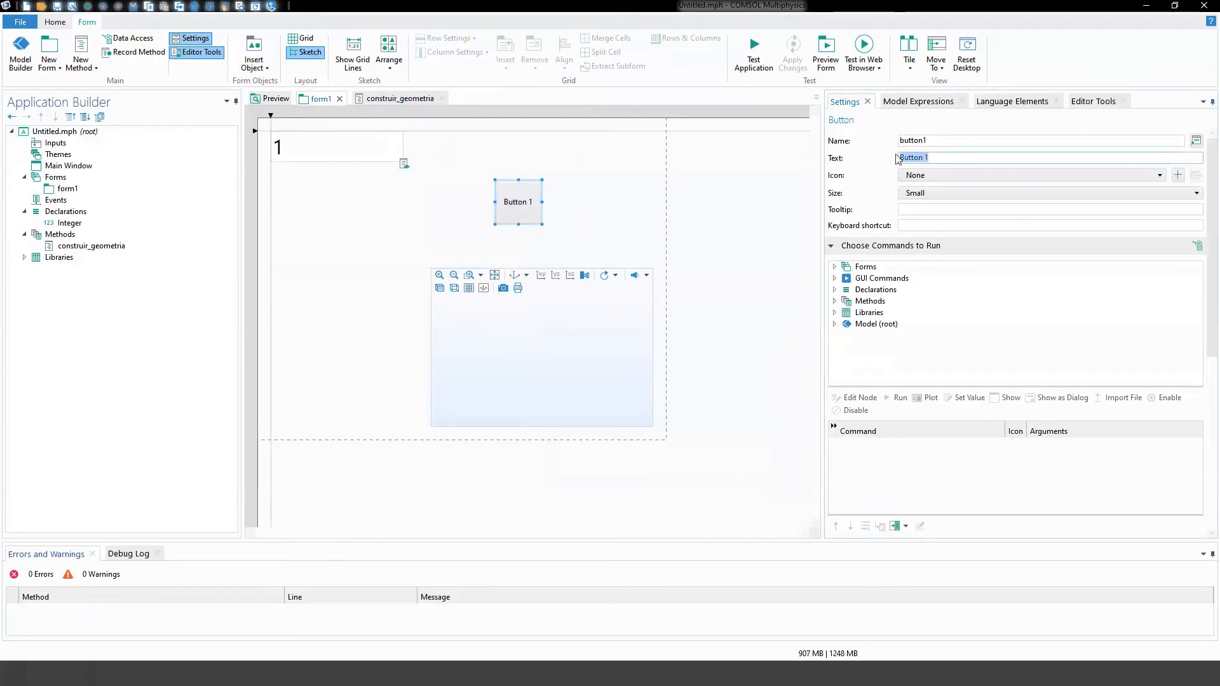
{"action": "type", "text": "Ge"}
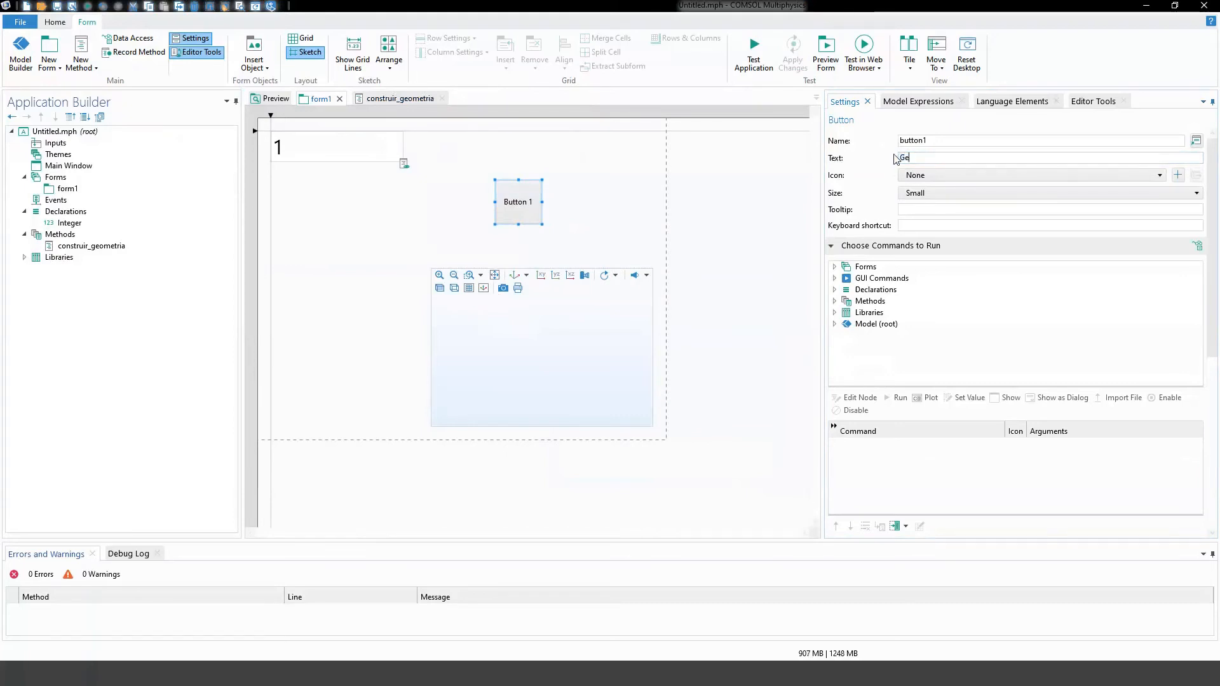
{"action": "type", "text": "ometría"}
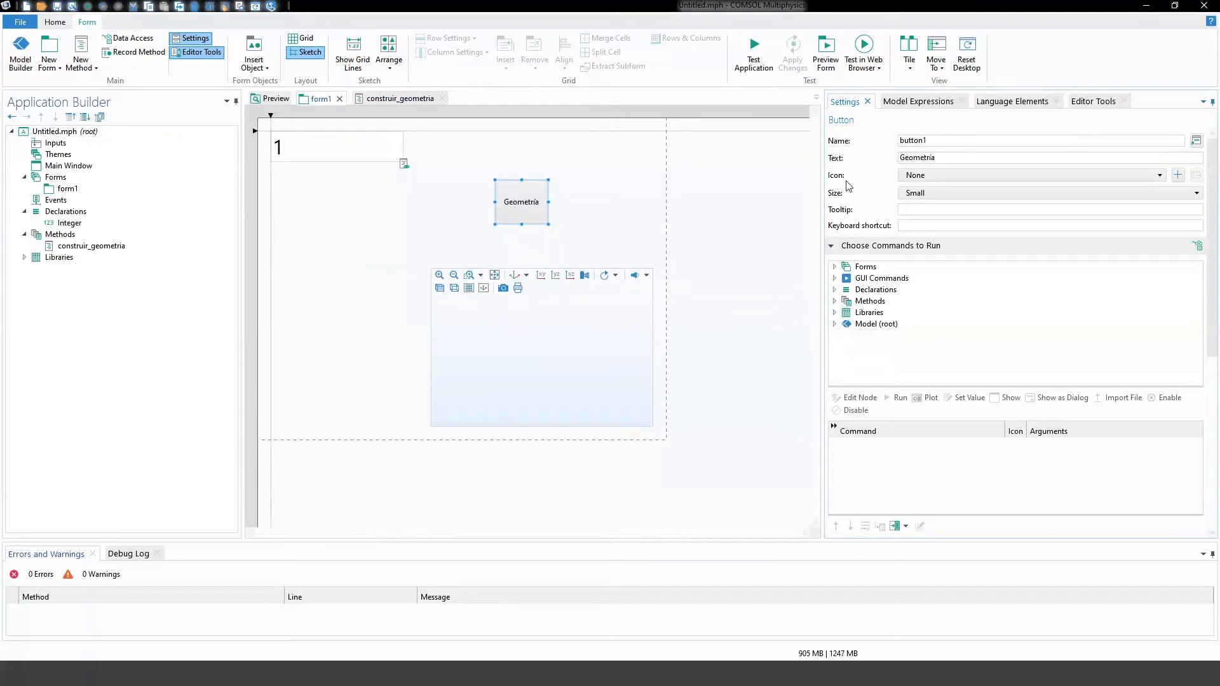
{"action": "left_click", "coordinate": [918, 175]}
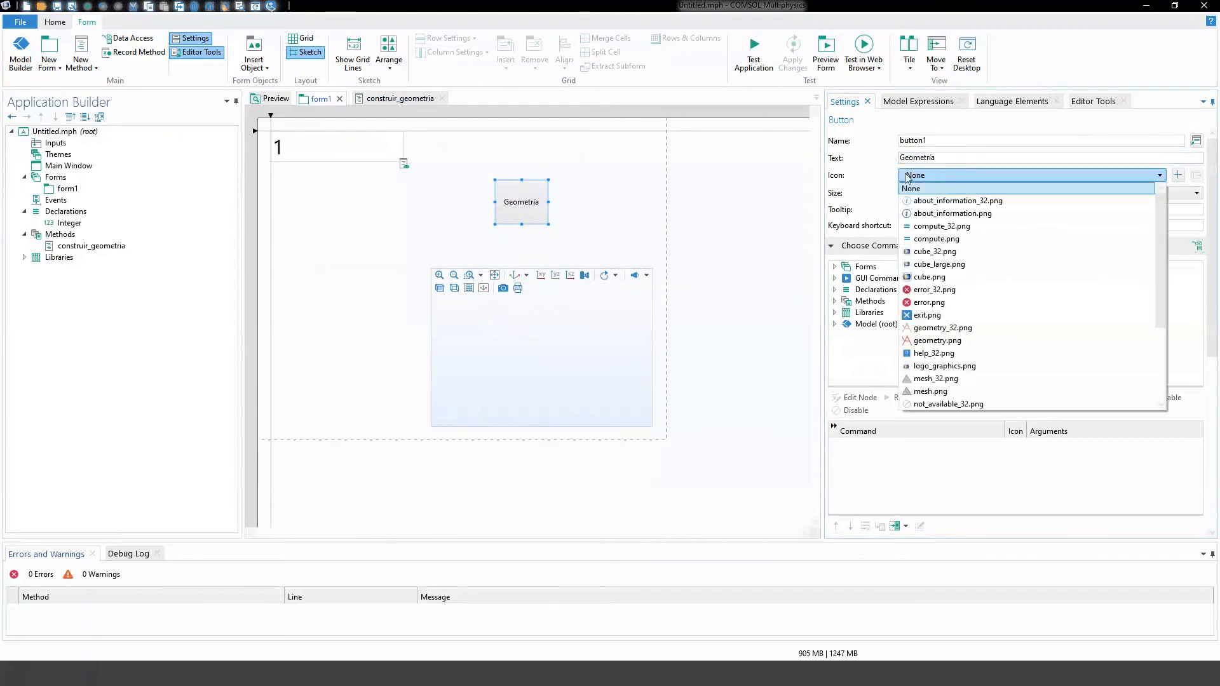
{"action": "scroll", "coordinate": [972, 260], "scroll_direction": "down", "scroll_amount": 3}
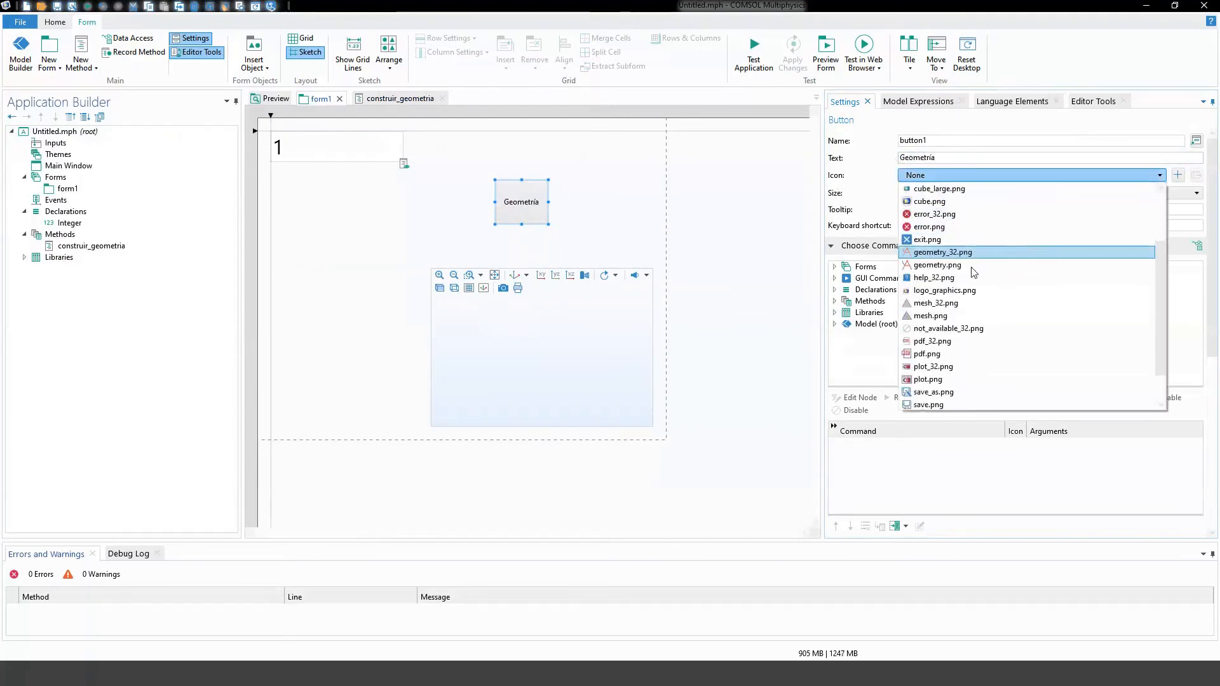
{"action": "scroll", "coordinate": [968, 216], "scroll_direction": "up", "scroll_amount": 3}
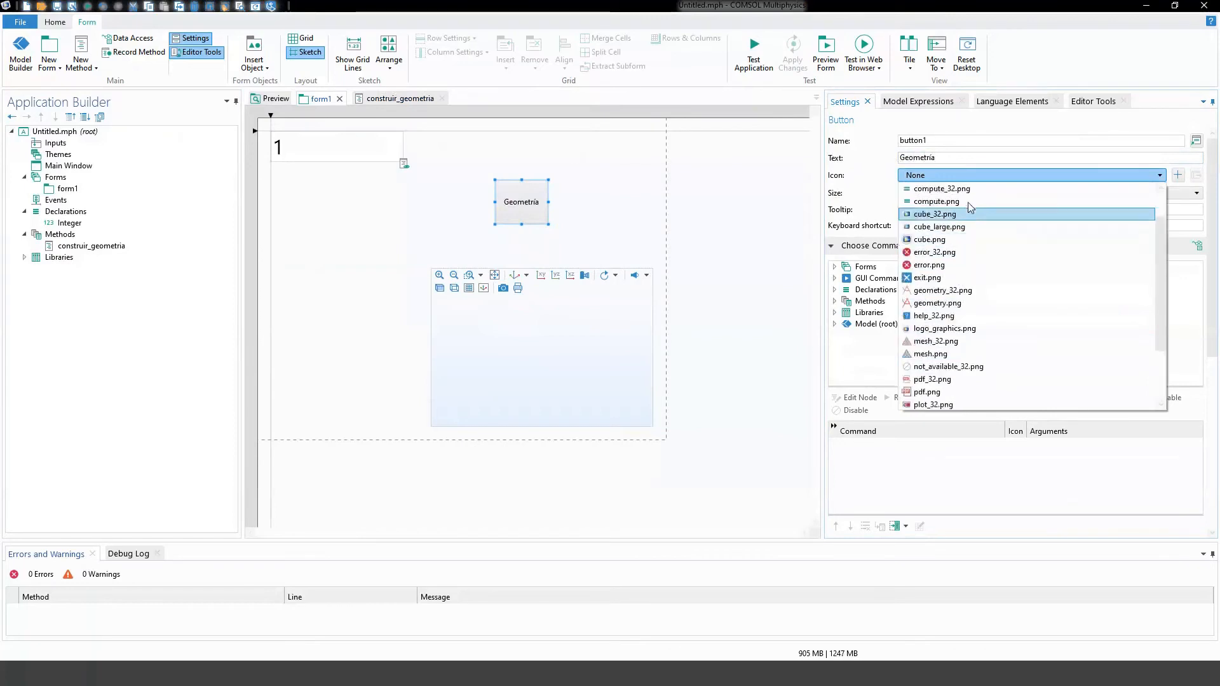
{"action": "left_click", "coordinate": [1099, 178]}
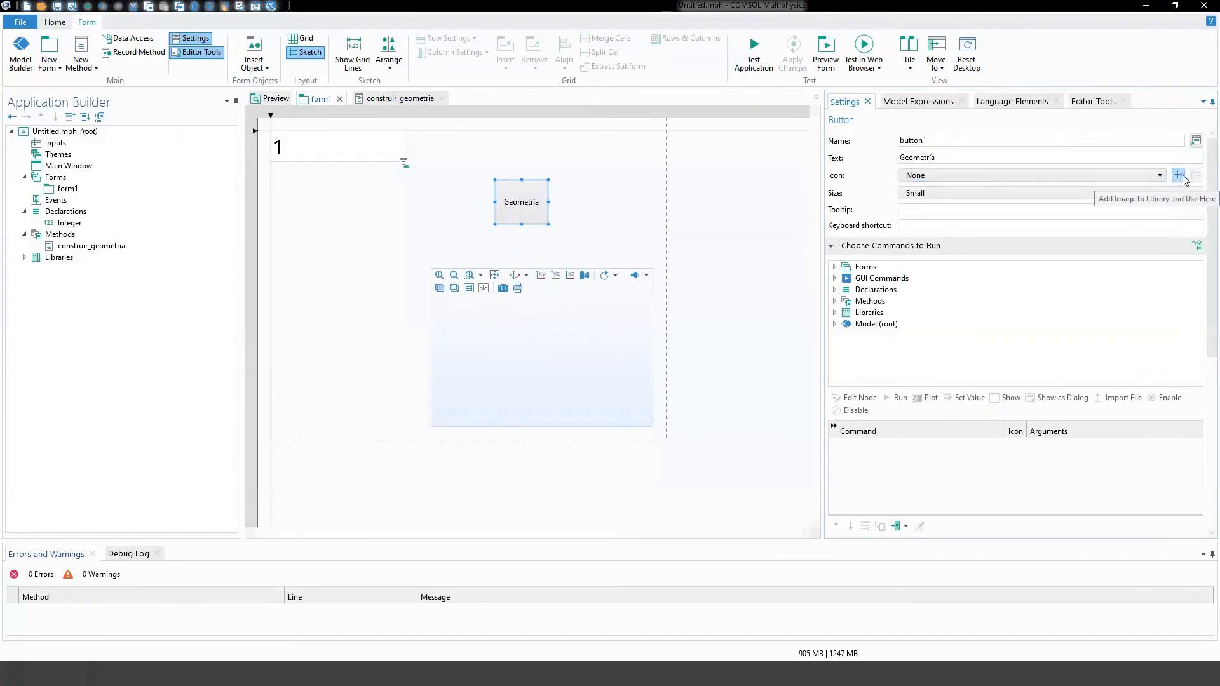
{"action": "left_click", "coordinate": [1178, 178]}
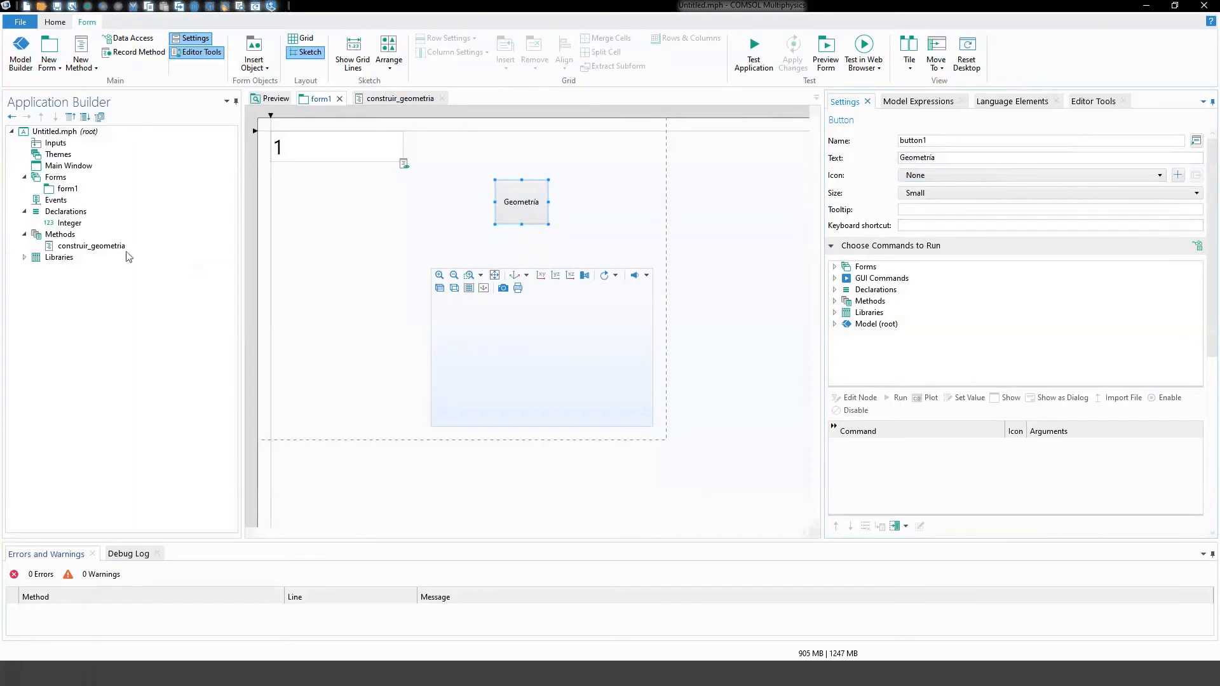
Step: Give the Geometría button the geometry_32.png icon and set its size to Large
{"action": "left_click", "coordinate": [1095, 176]}
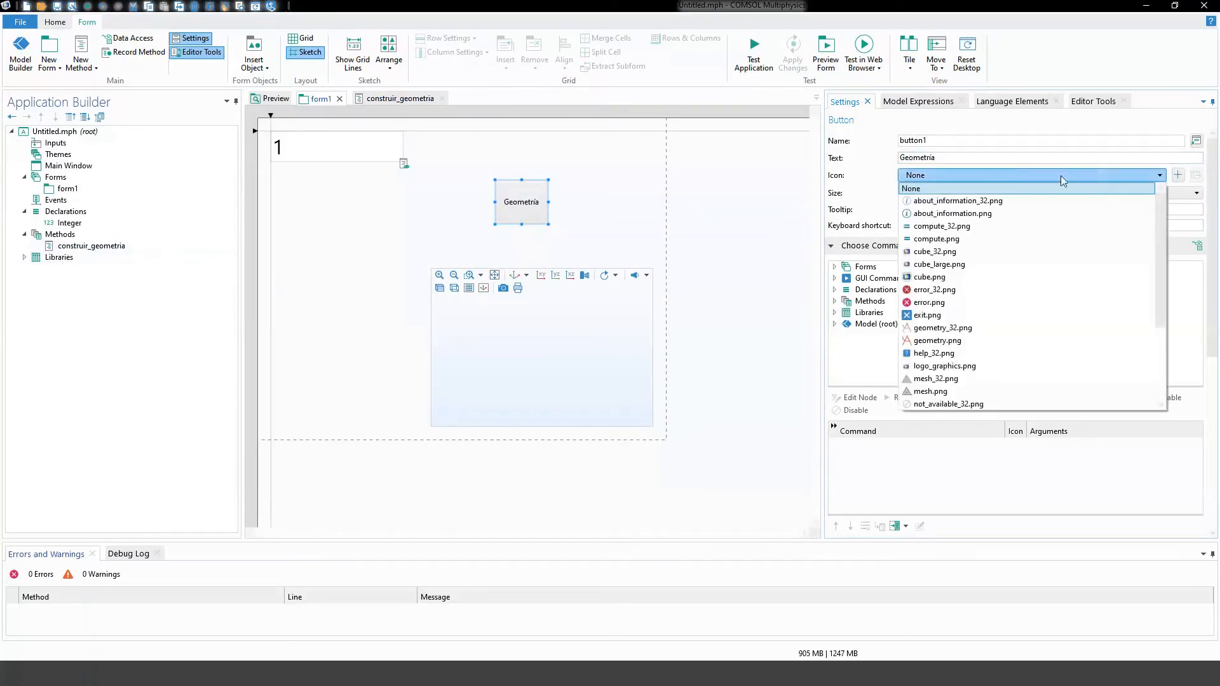
{"action": "left_click", "coordinate": [964, 329]}
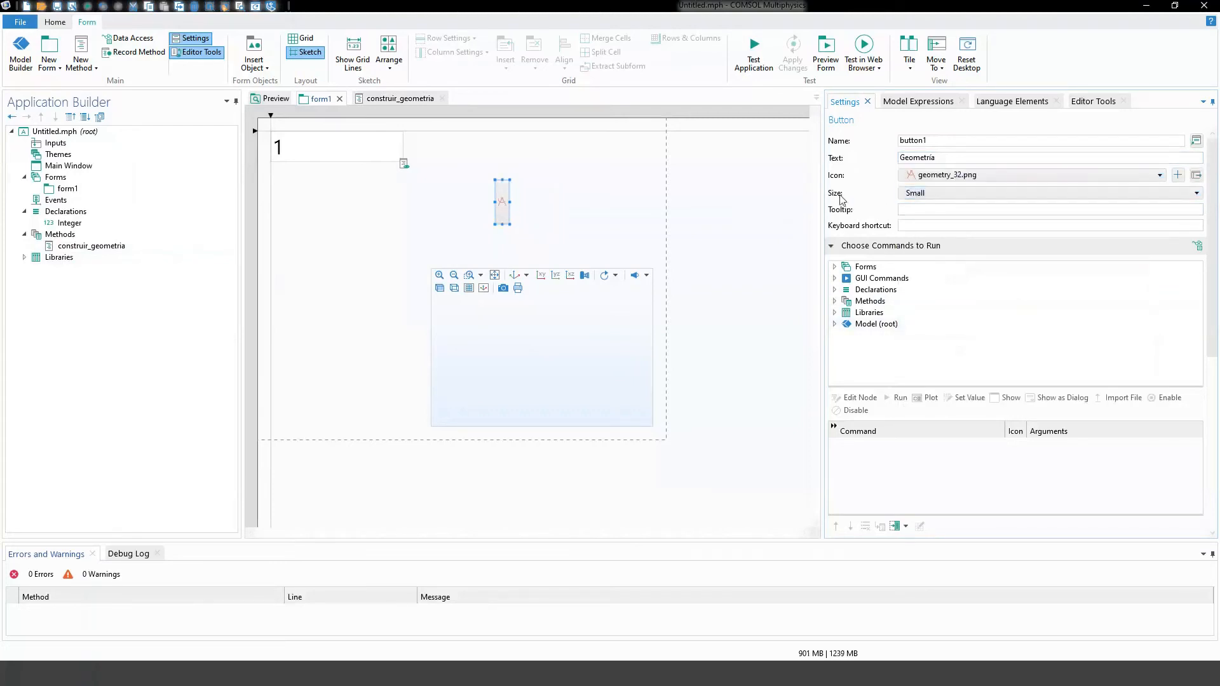
{"action": "left_click", "coordinate": [915, 194]}
{"action": "left_click", "coordinate": [914, 208]}
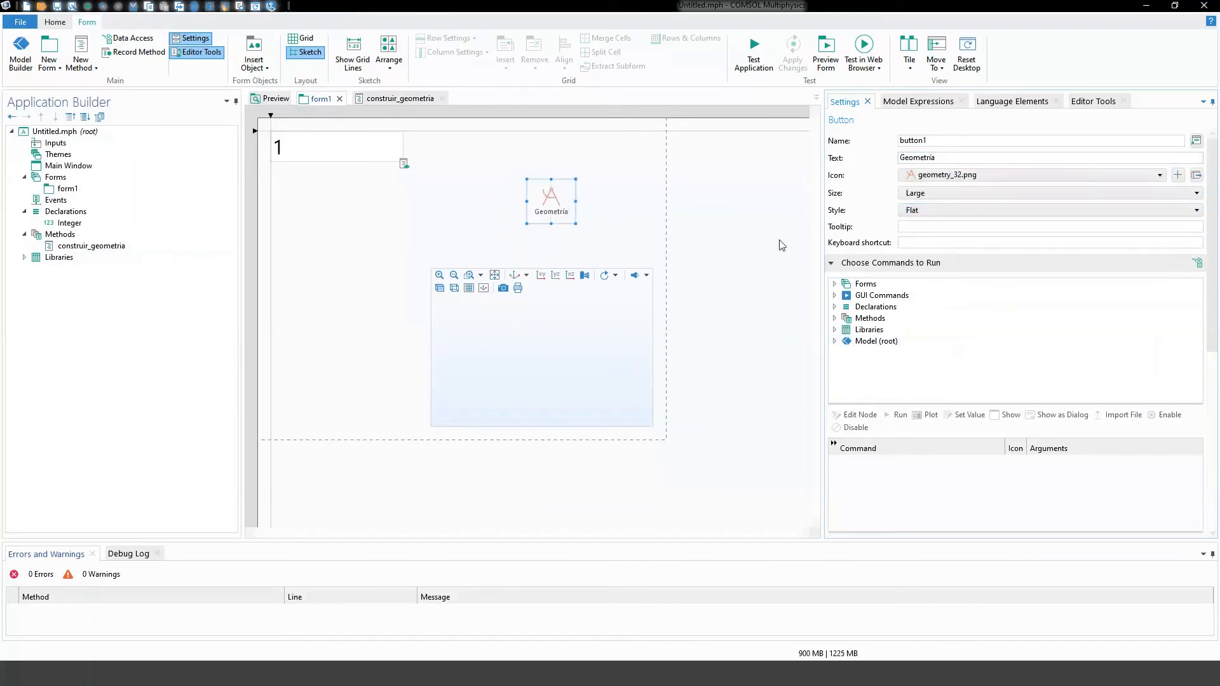
Step: Change the Geometría button's style to Raised, leaving its tooltip and keyboard shortcut empty
{"action": "left_click", "coordinate": [963, 209]}
{"action": "left_click", "coordinate": [929, 210]}
{"action": "left_click", "coordinate": [925, 211]}
{"action": "left_click", "coordinate": [924, 222]}
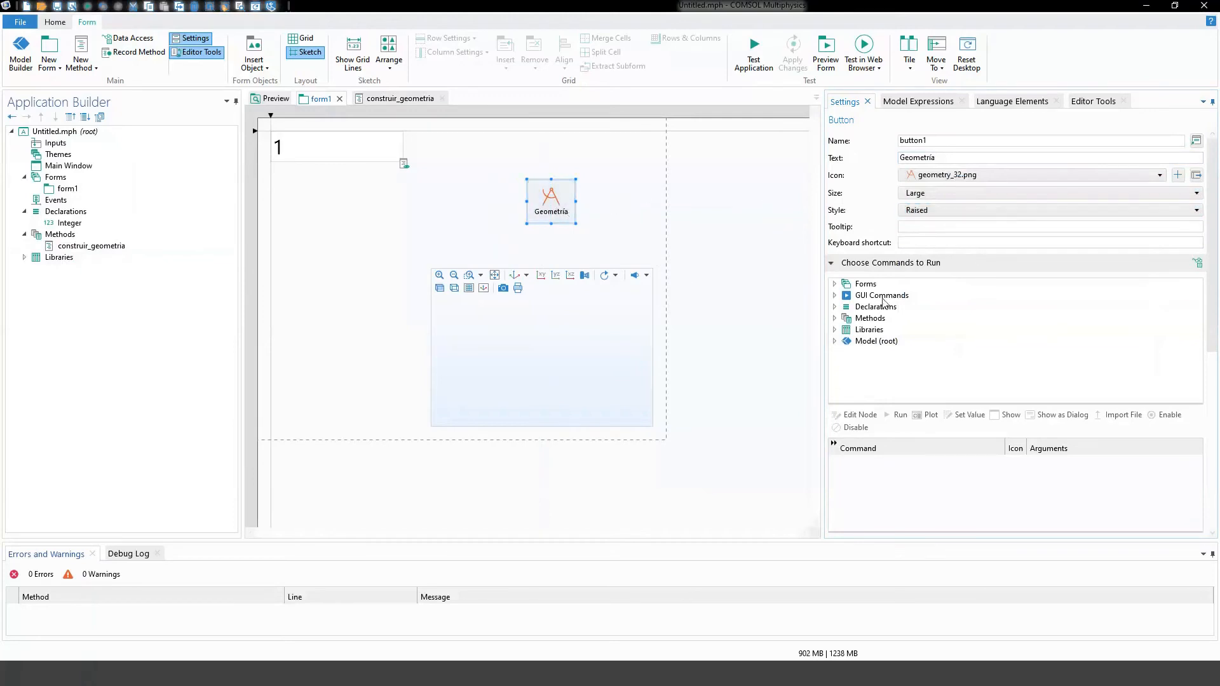
{"action": "left_click", "coordinate": [935, 227]}
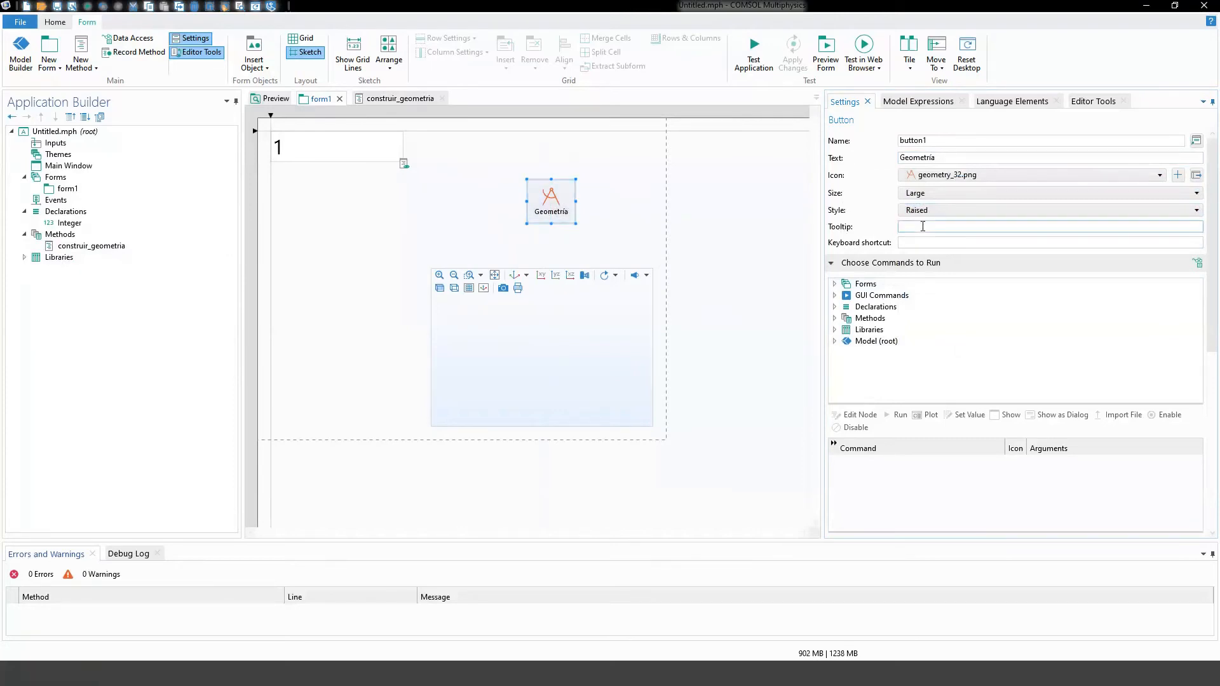
{"action": "left_click", "coordinate": [928, 242]}
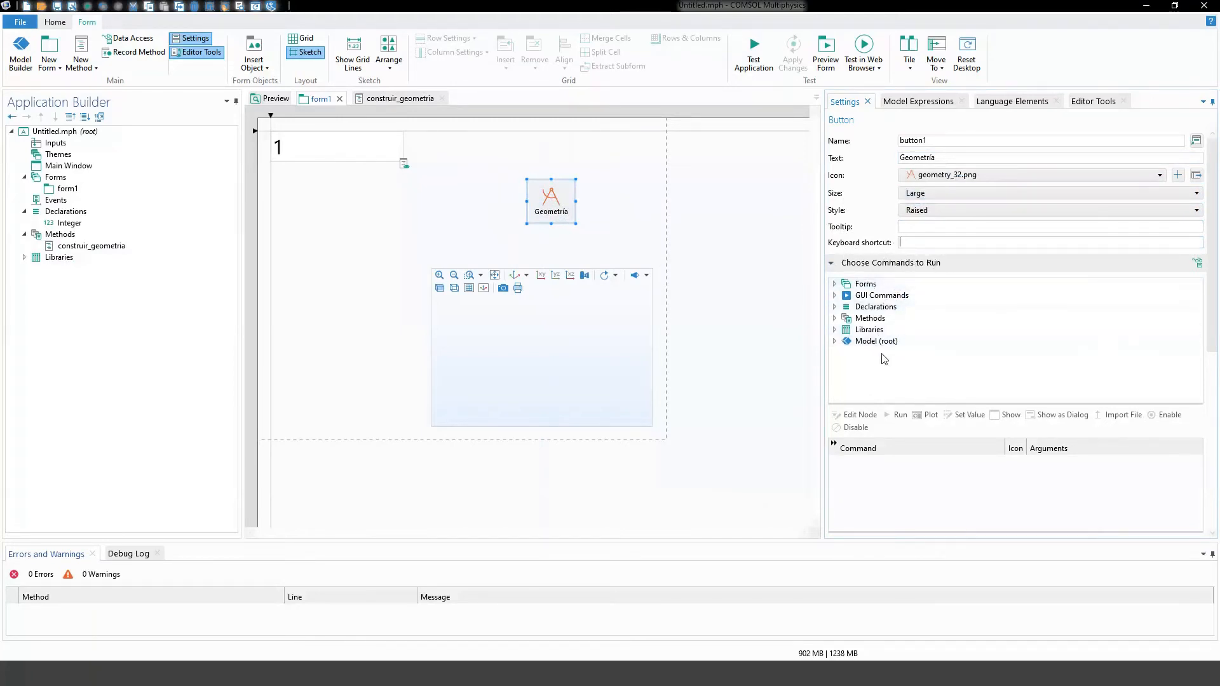
Step: Examine which commands the button can run, covering the Component 1 geometry and mesh nodes and the GUI file commands
{"action": "left_click", "coordinate": [835, 341]}
{"action": "left_click", "coordinate": [847, 353]}
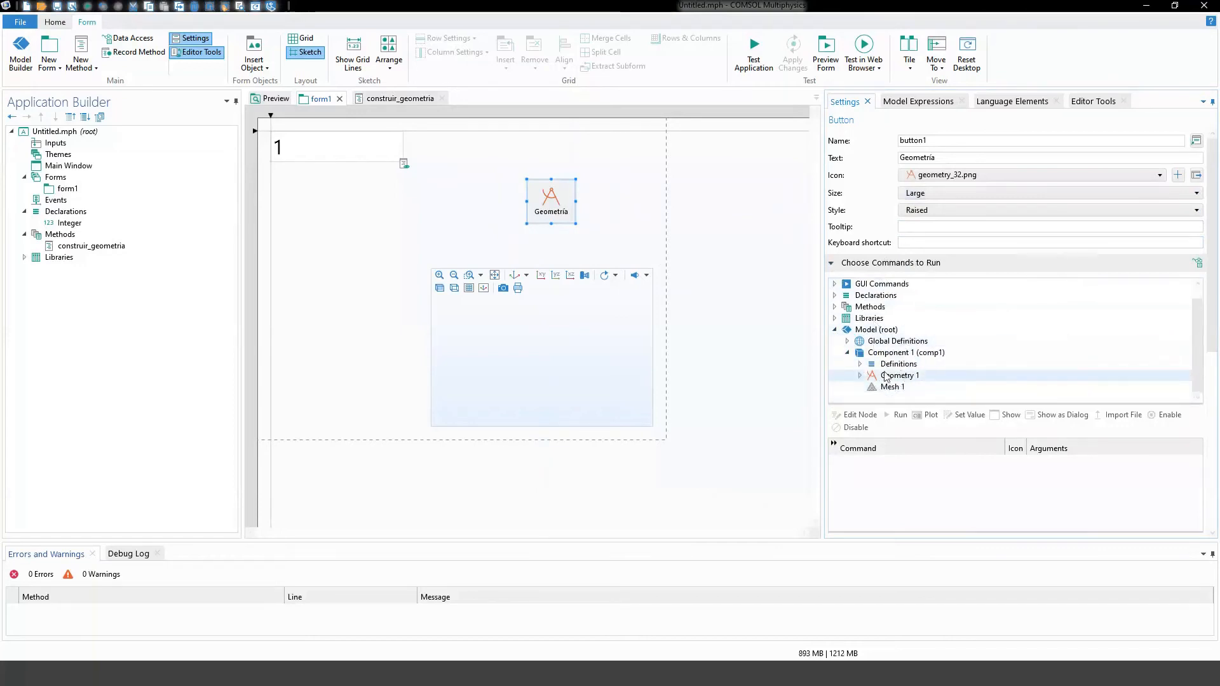
{"action": "left_click", "coordinate": [905, 377]}
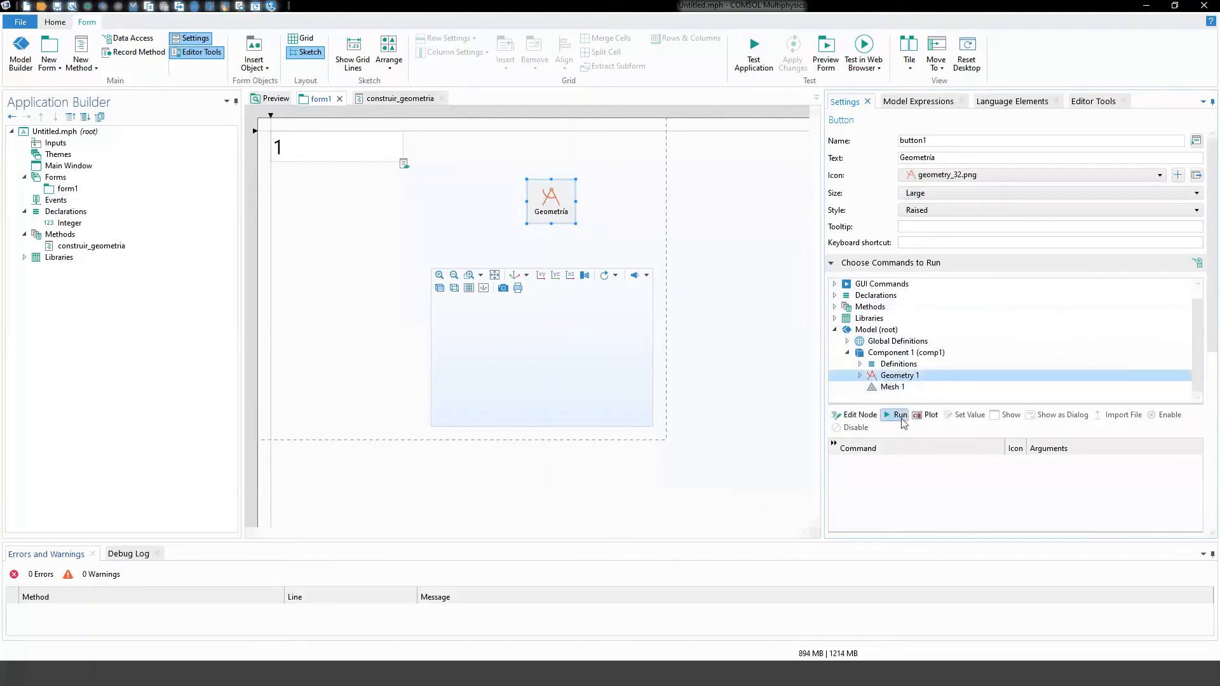
{"action": "left_click", "coordinate": [896, 389]}
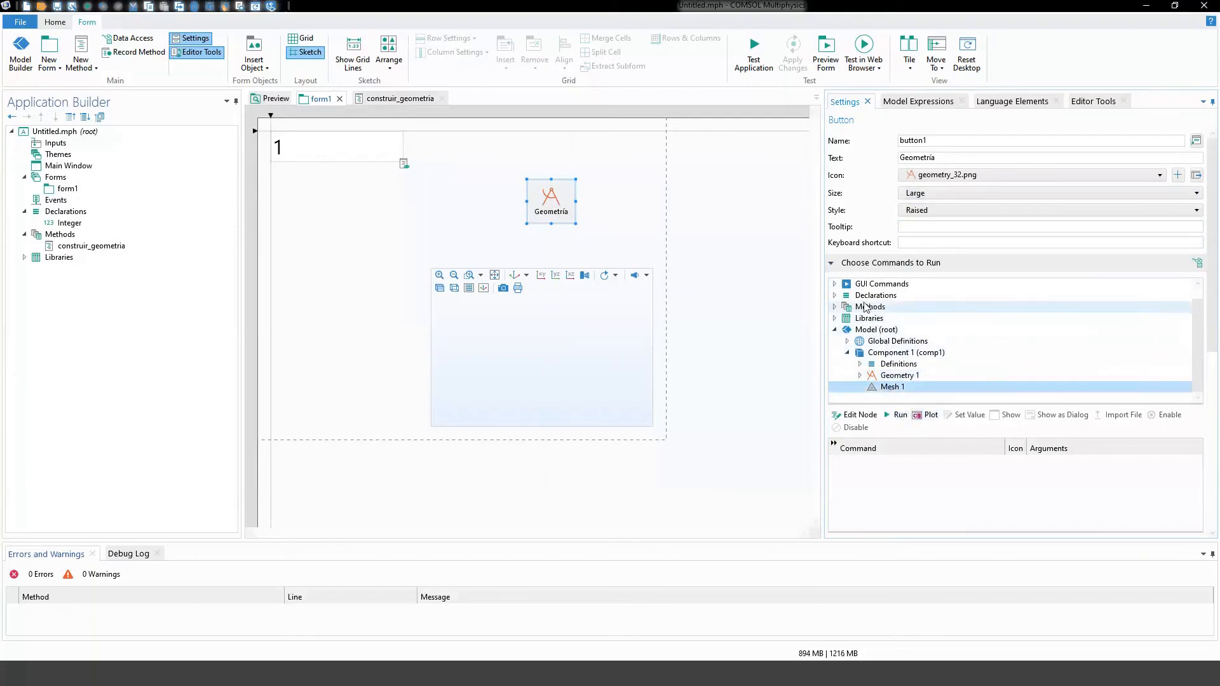
{"action": "scroll", "coordinate": [839, 298], "scroll_direction": "up", "scroll_amount": 1}
{"action": "left_click", "coordinate": [835, 295]}
{"action": "left_click", "coordinate": [846, 307]}
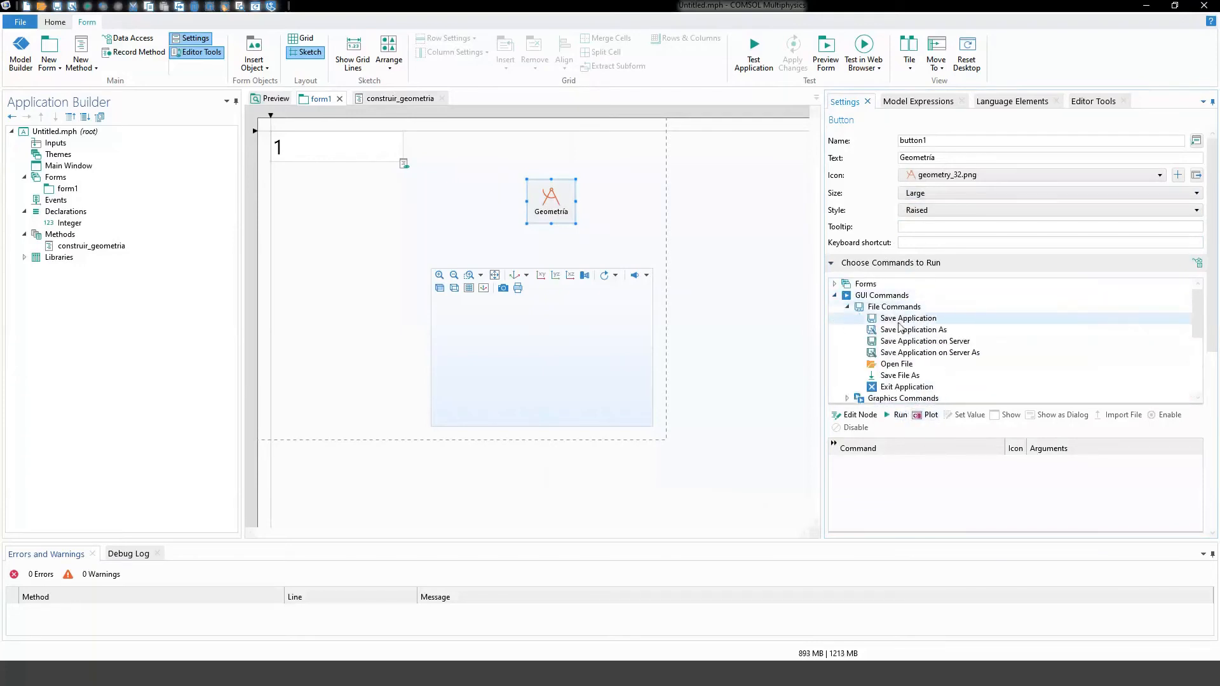
{"action": "scroll", "coordinate": [908, 343], "scroll_direction": "down", "scroll_amount": 3}
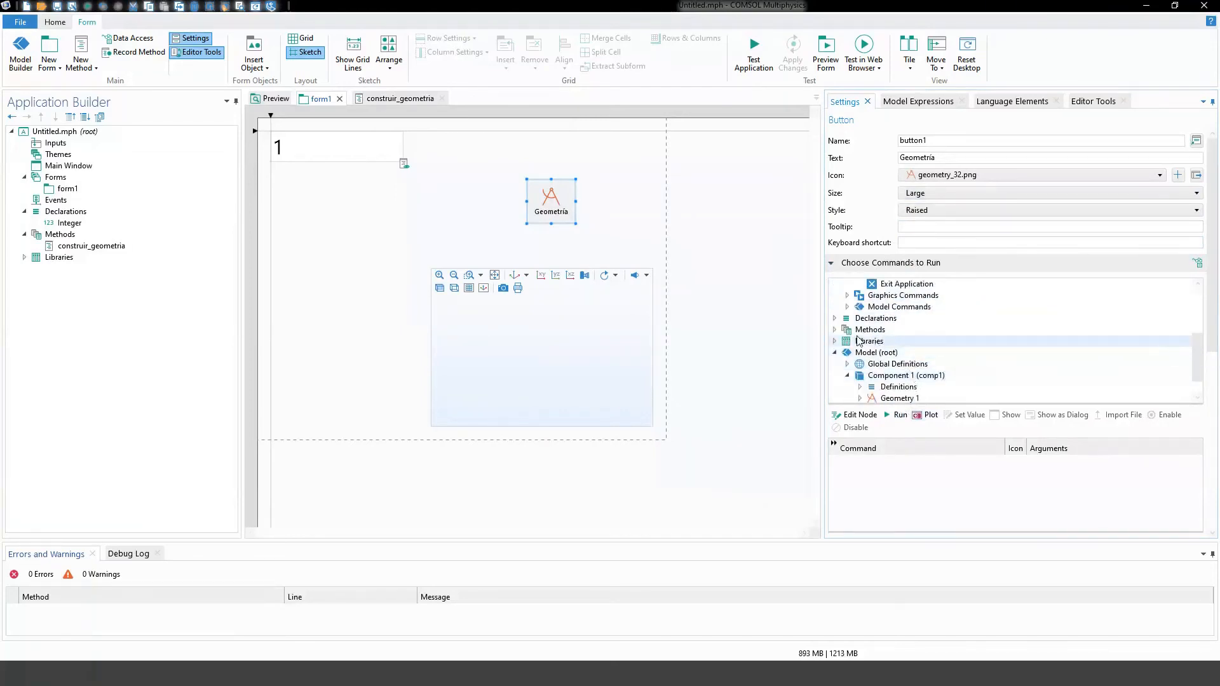
Step: Add the construir_geometria method to the commands run by the Geometría button
{"action": "left_click", "coordinate": [834, 330]}
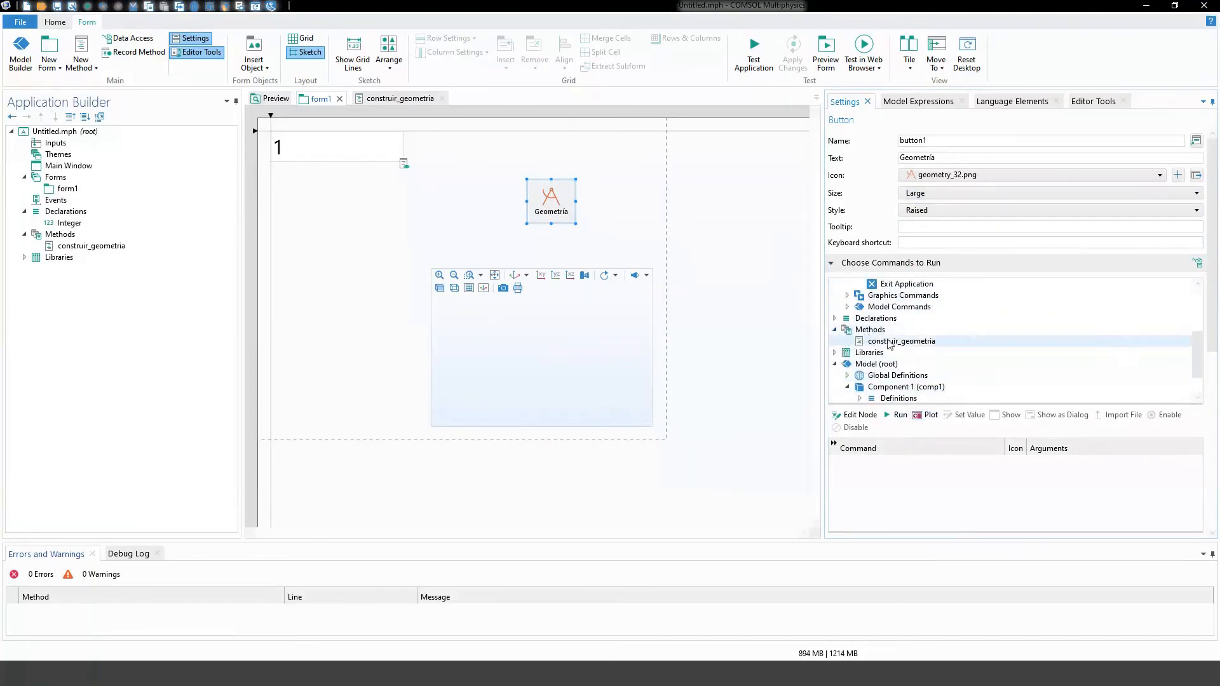
{"action": "left_click", "coordinate": [888, 343]}
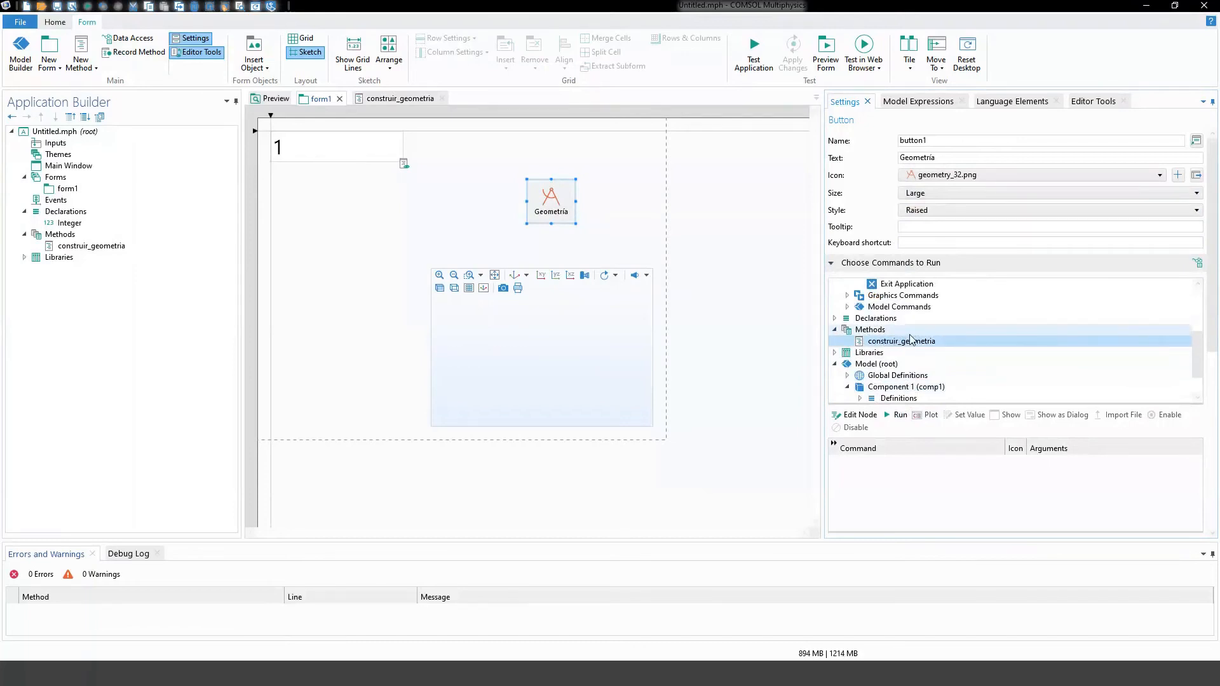
{"action": "double_click", "coordinate": [913, 344]}
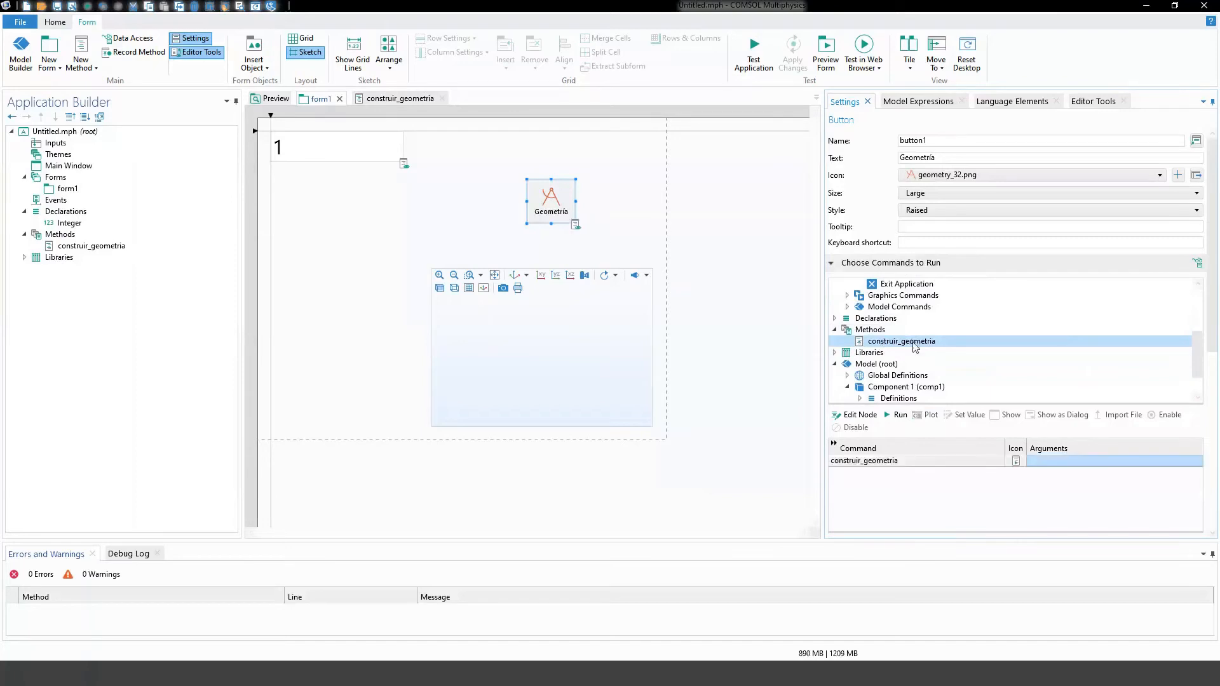
Step: Review the run option for Geometry 1 and select the construir_geometria entry in the button's command list
{"action": "scroll", "coordinate": [911, 353], "scroll_direction": "down", "scroll_amount": 1}
{"action": "left_click", "coordinate": [905, 375]}
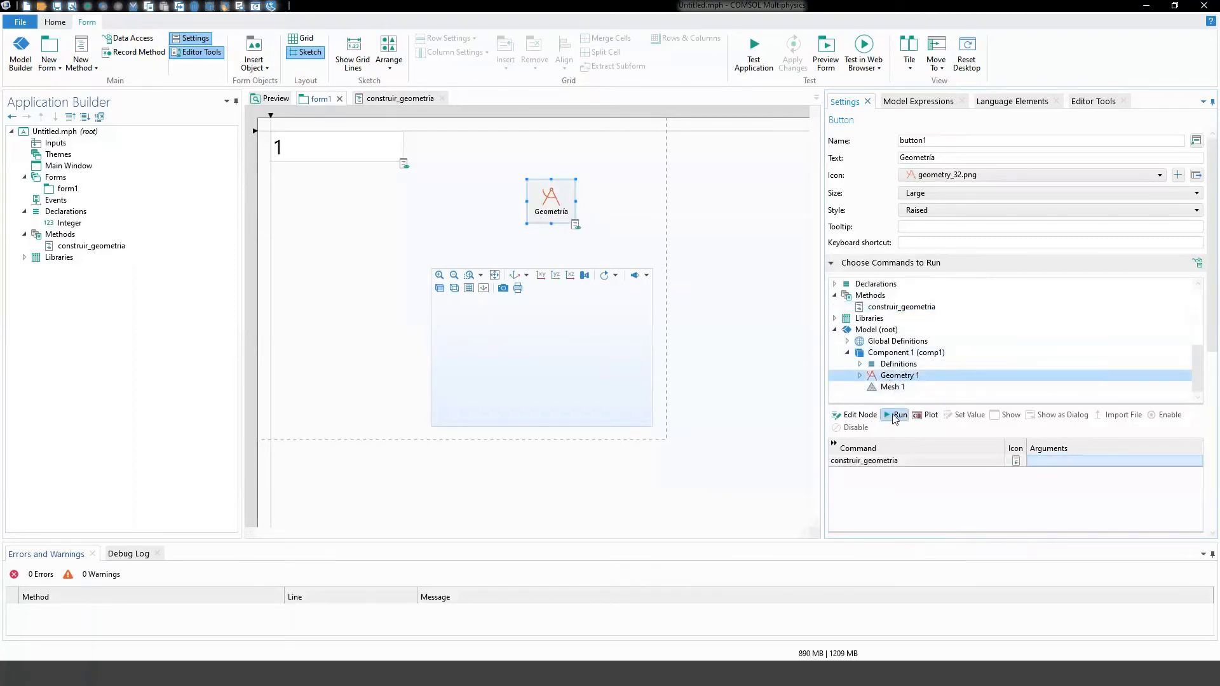
{"action": "scroll", "coordinate": [996, 478], "scroll_direction": "down", "scroll_amount": 2}
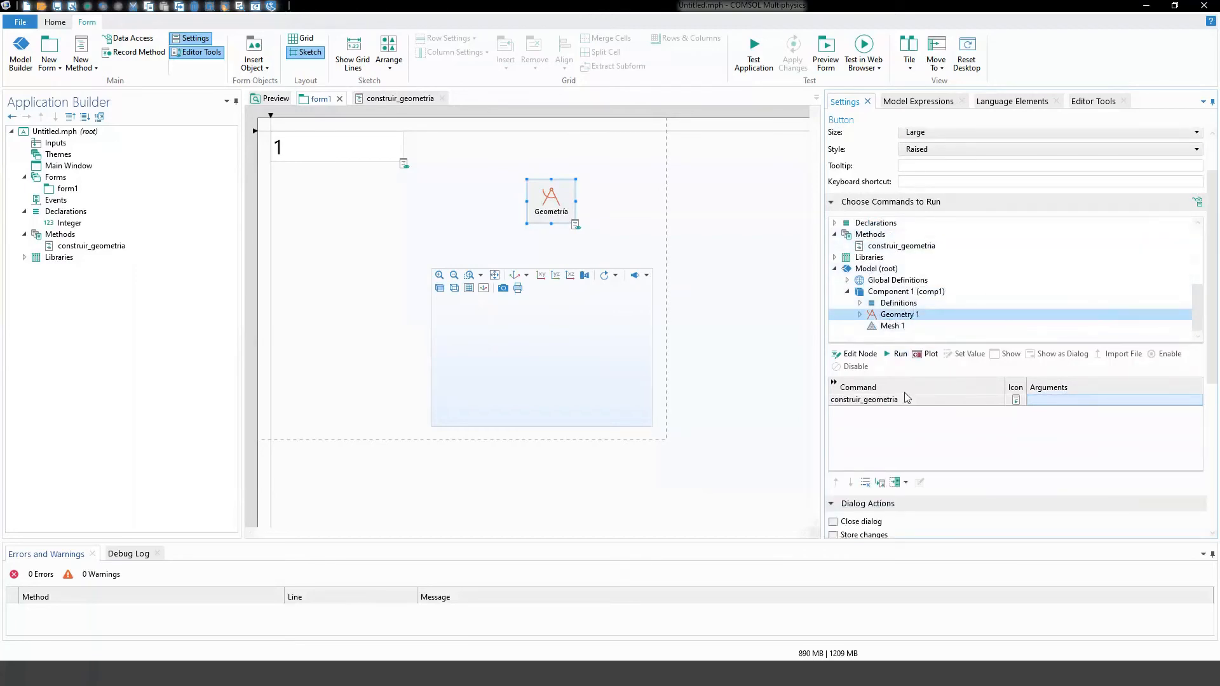
{"action": "left_click", "coordinate": [865, 400]}
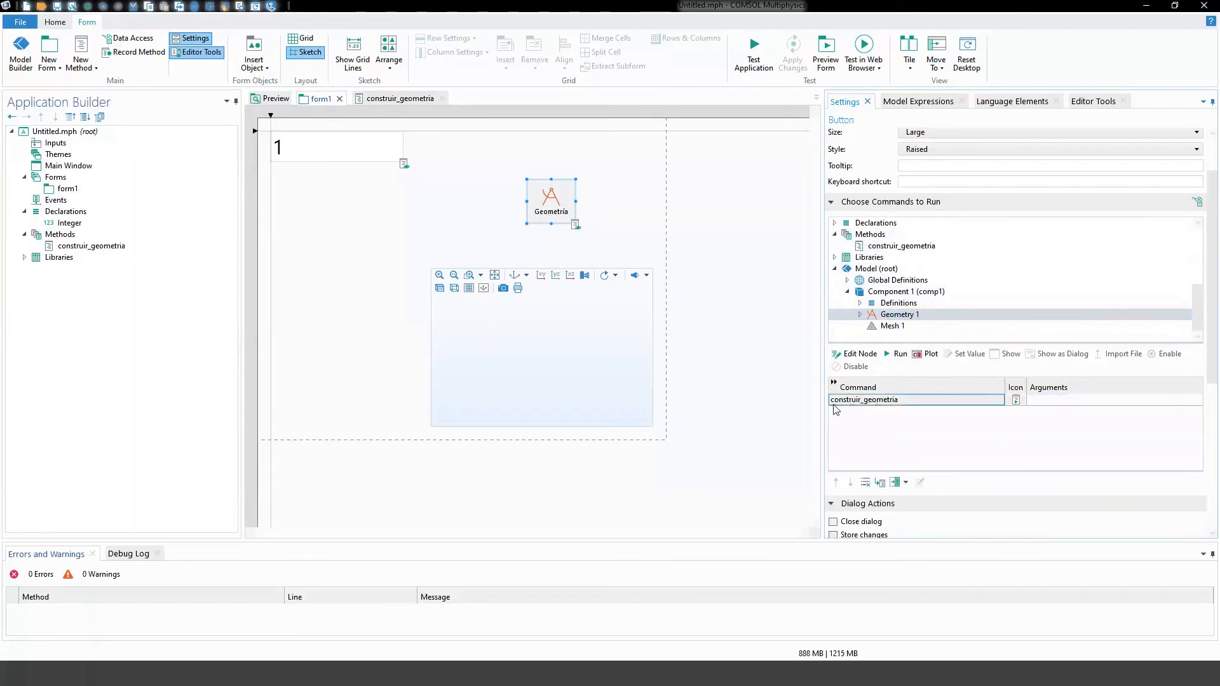
Step: Check the arguments entry of the construir_geometria command, leaving it empty
{"action": "left_click", "coordinate": [1015, 410]}
{"action": "left_click", "coordinate": [1056, 402]}
{"action": "left_click", "coordinate": [1037, 403]}
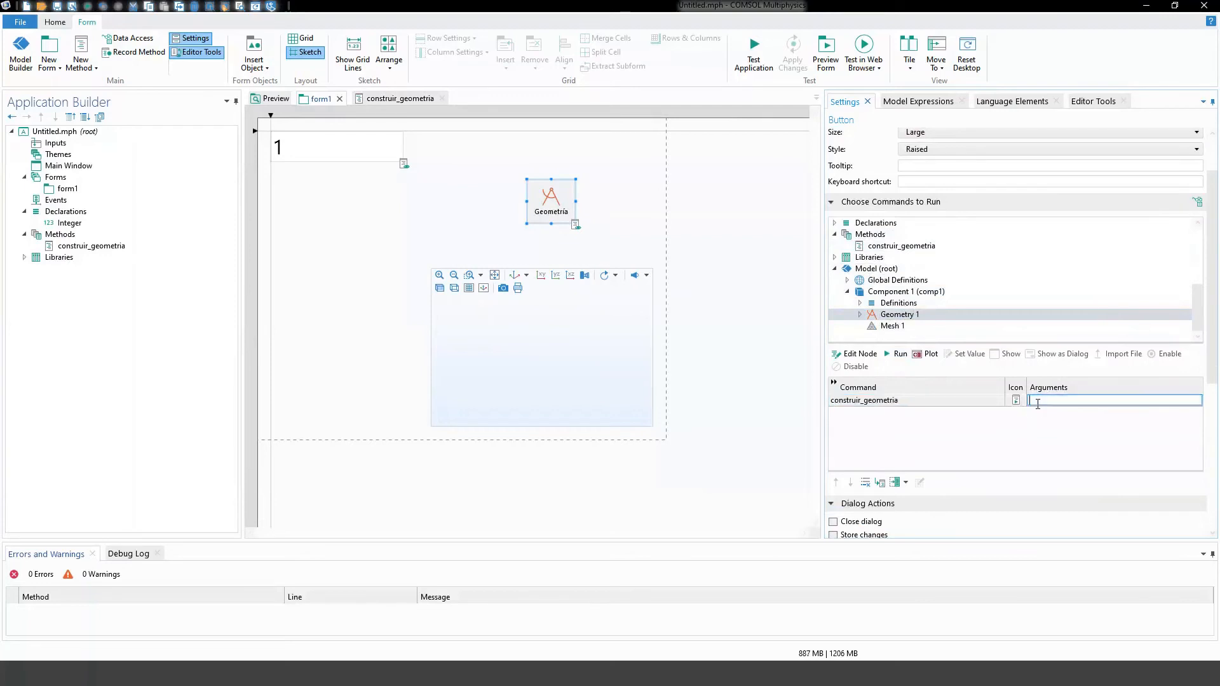
{"action": "left_click", "coordinate": [1014, 423]}
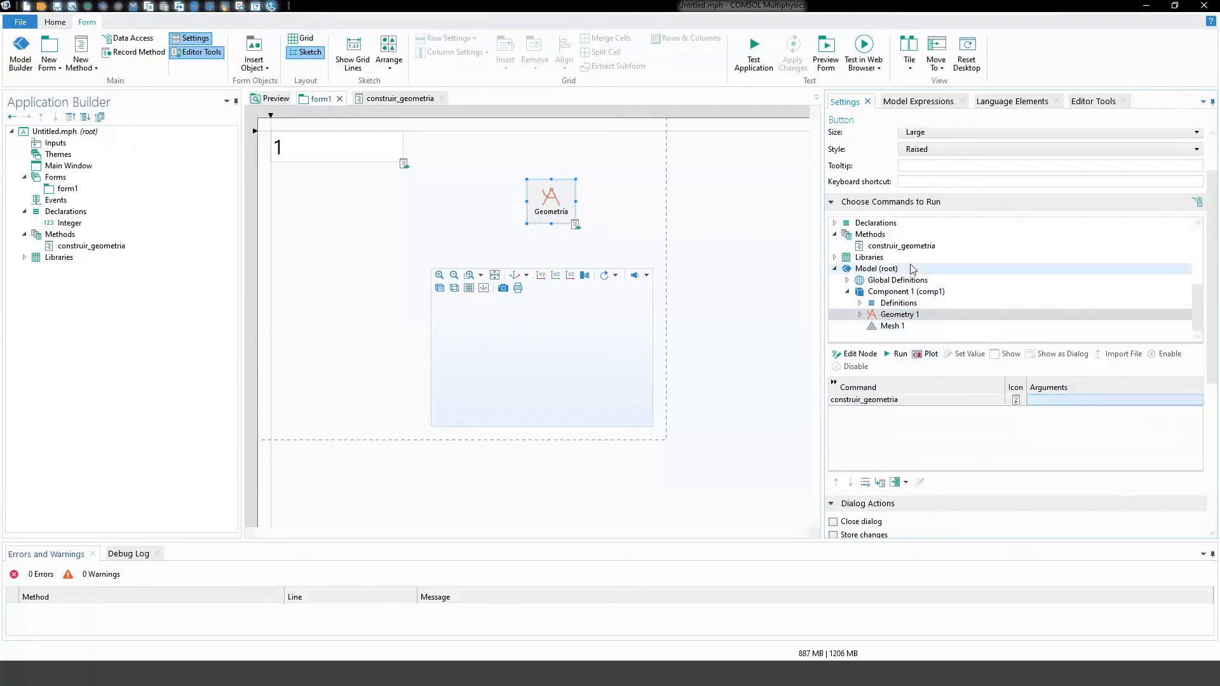
Step: Add three Build Geometry 1 commands to the Geometría button and try moving one above construir_geometria and back
{"action": "left_click", "coordinate": [897, 314]}
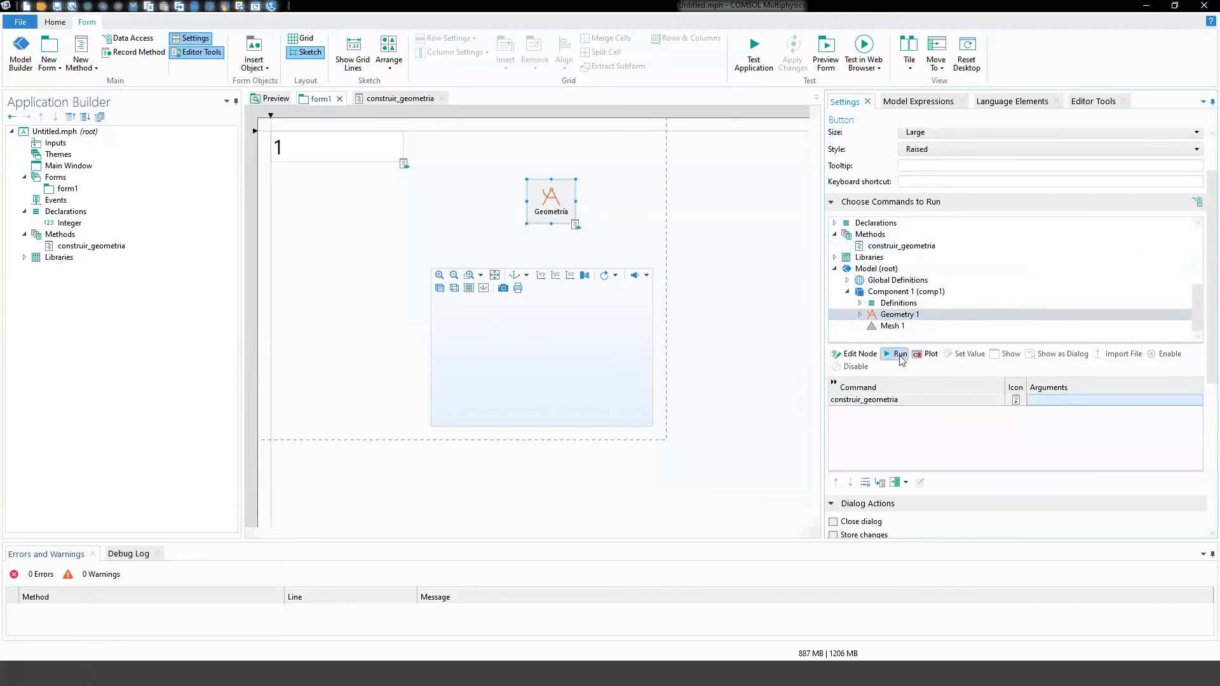
{"action": "left_click", "coordinate": [898, 354]}
{"action": "left_click", "coordinate": [900, 355]}
{"action": "left_click", "coordinate": [900, 356]}
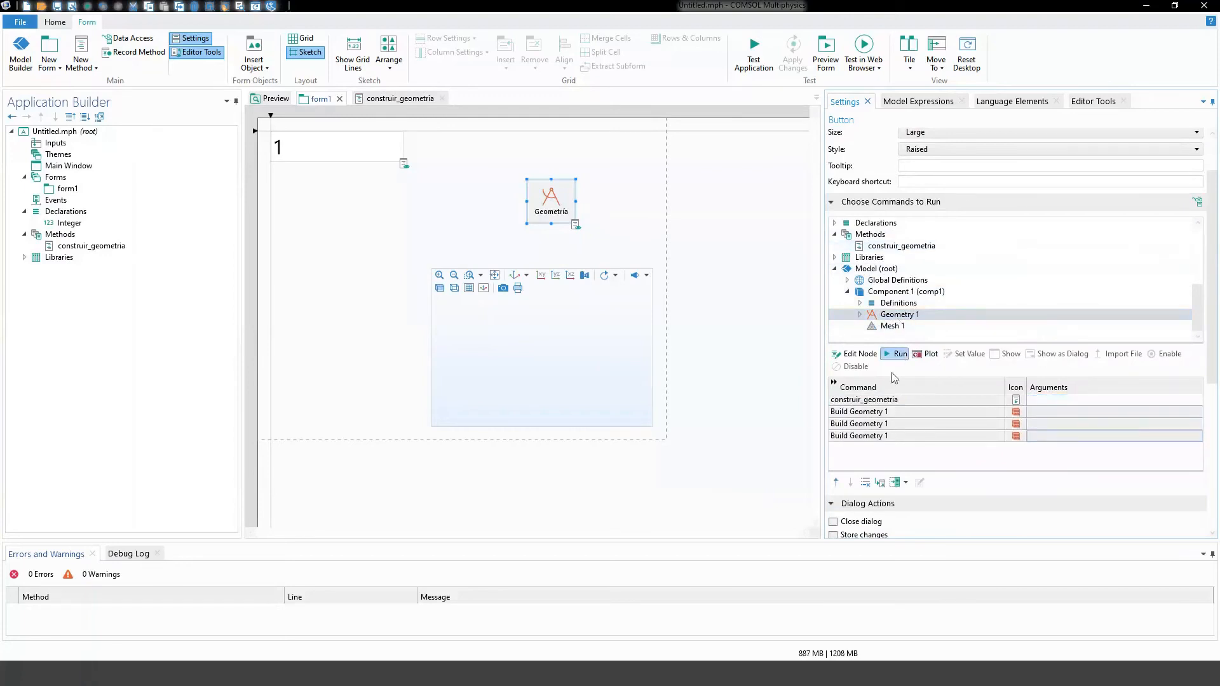
{"action": "left_click", "coordinate": [836, 482]}
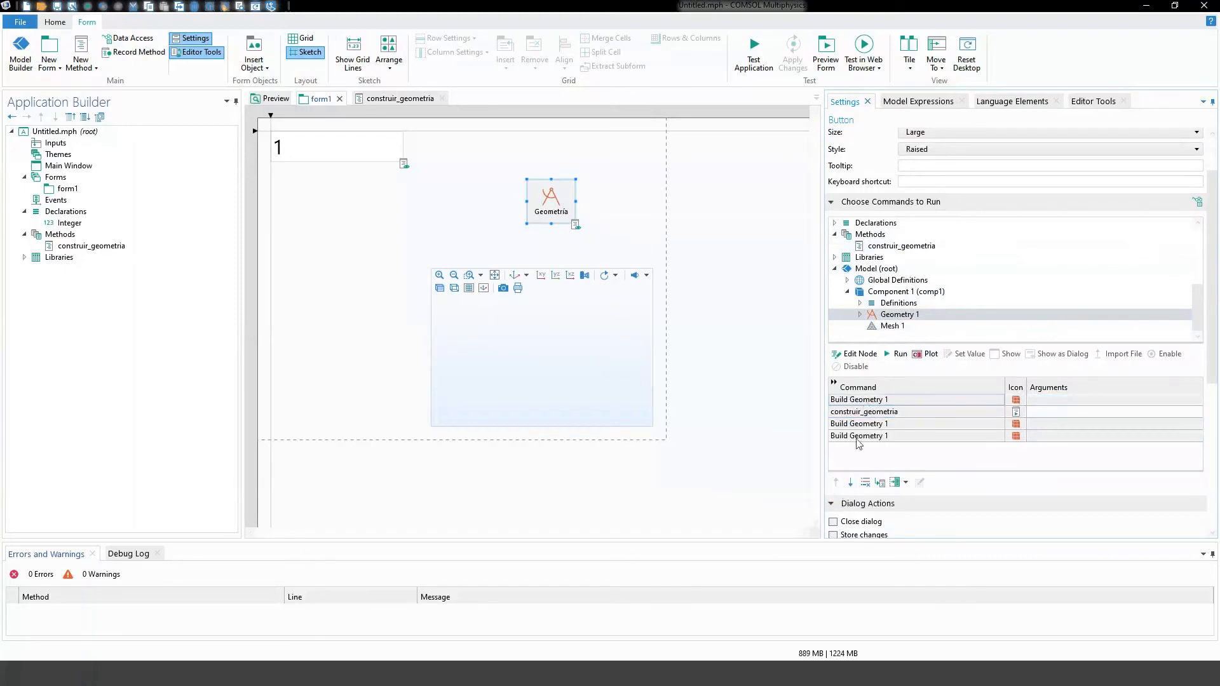
{"action": "left_click", "coordinate": [850, 482]}
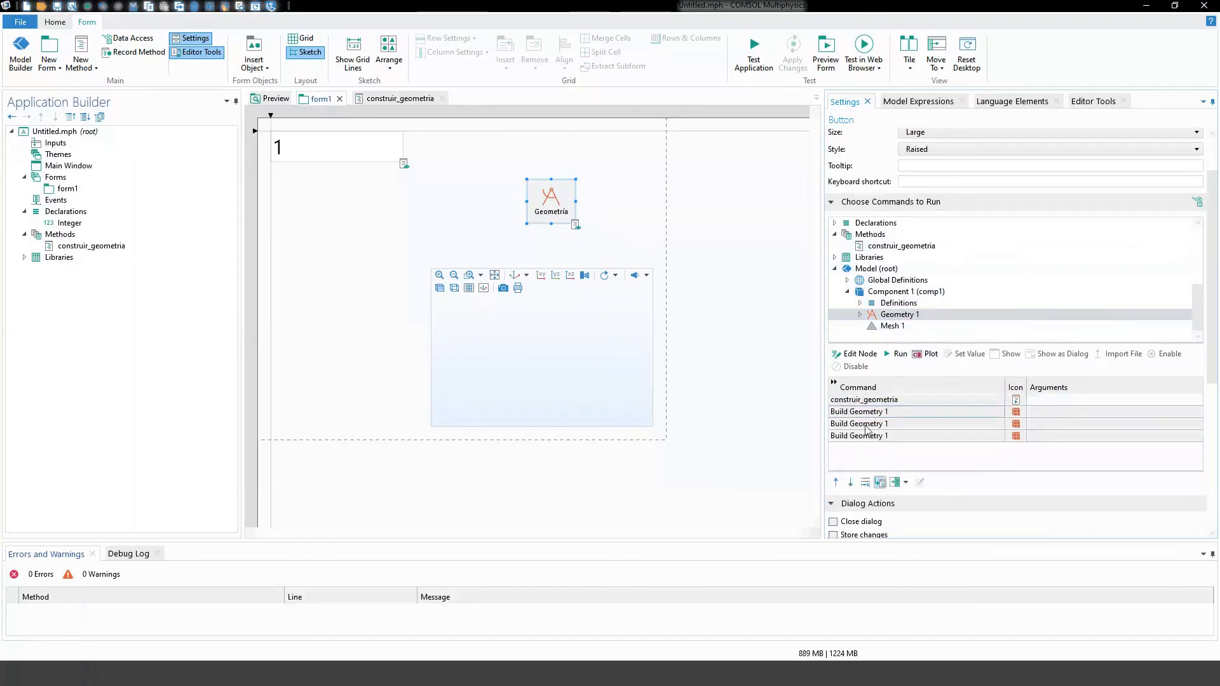
Step: Delete the three Build Geometry 1 commands so that only construir_geometria remains in the button's command list
{"action": "left_click", "coordinate": [869, 487]}
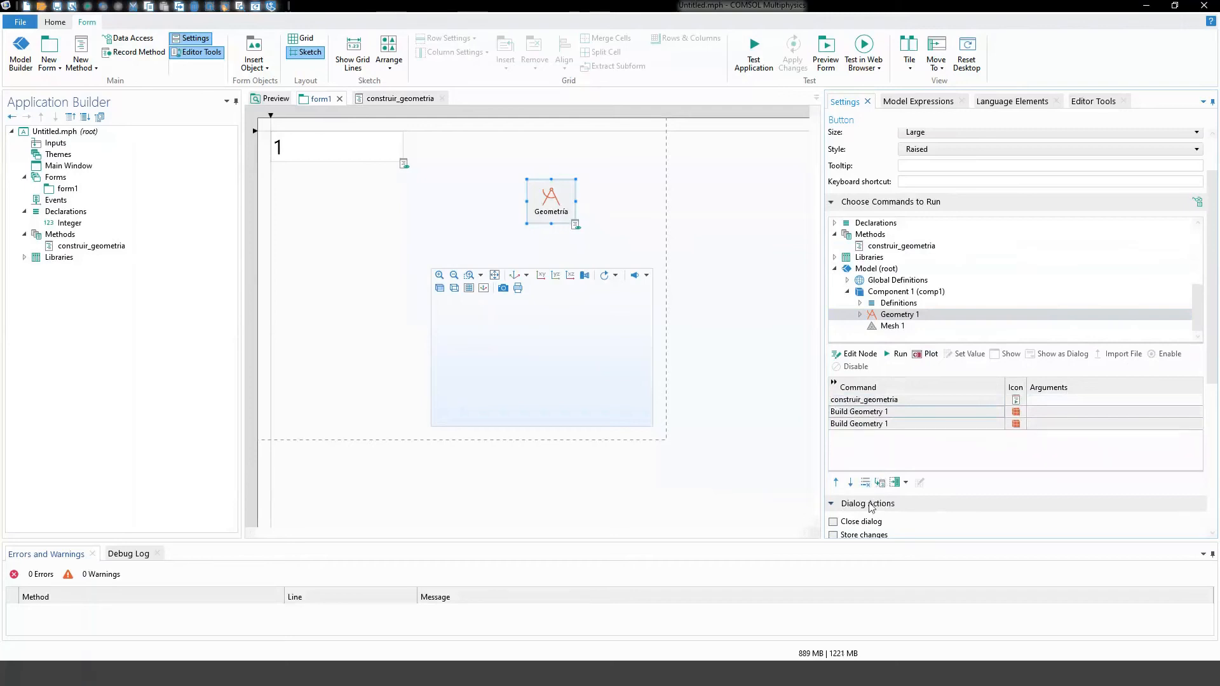
{"action": "left_click", "coordinate": [866, 488]}
{"action": "left_click", "coordinate": [866, 488]}
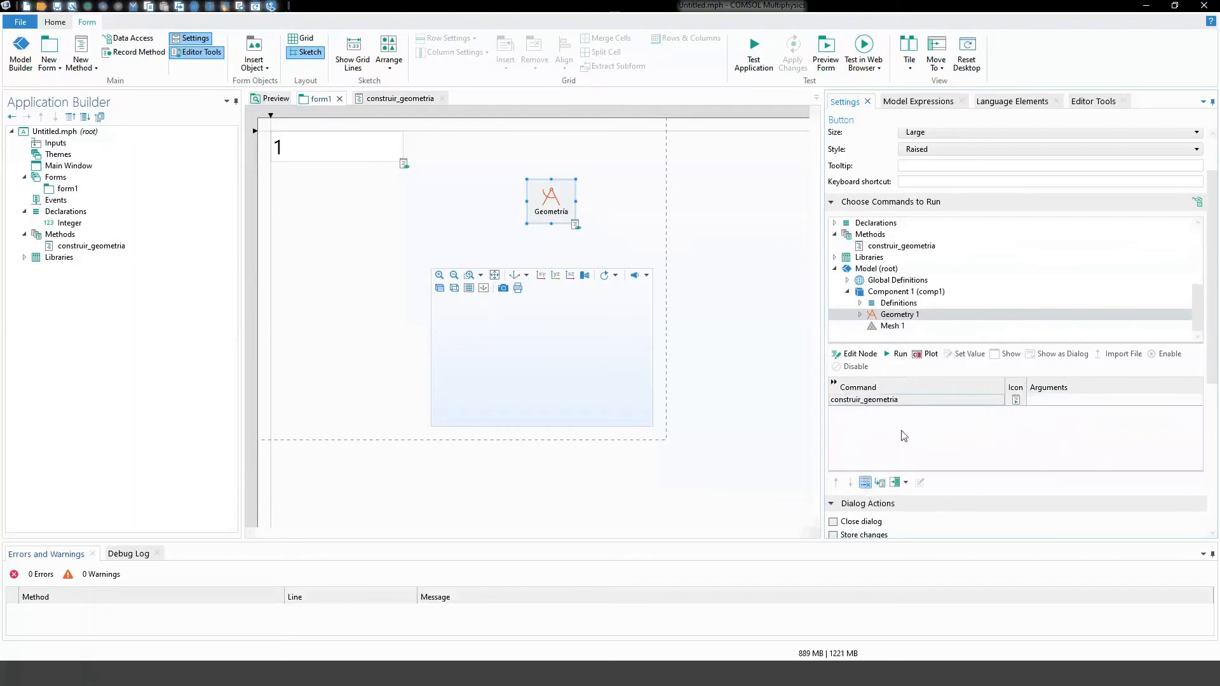
Step: Review the Geometría button's dialog actions, position and size, and appearance settings
{"action": "scroll", "coordinate": [918, 455], "scroll_direction": "down", "scroll_amount": 5}
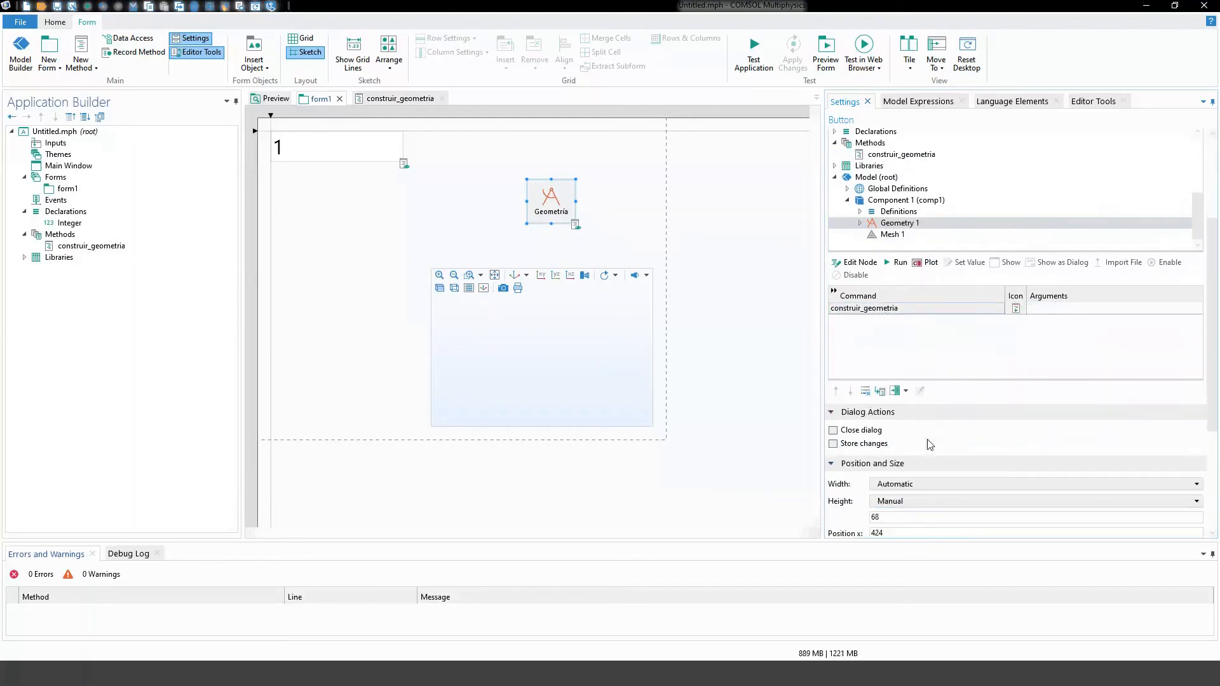
{"action": "scroll", "coordinate": [886, 405], "scroll_direction": "down", "scroll_amount": 1}
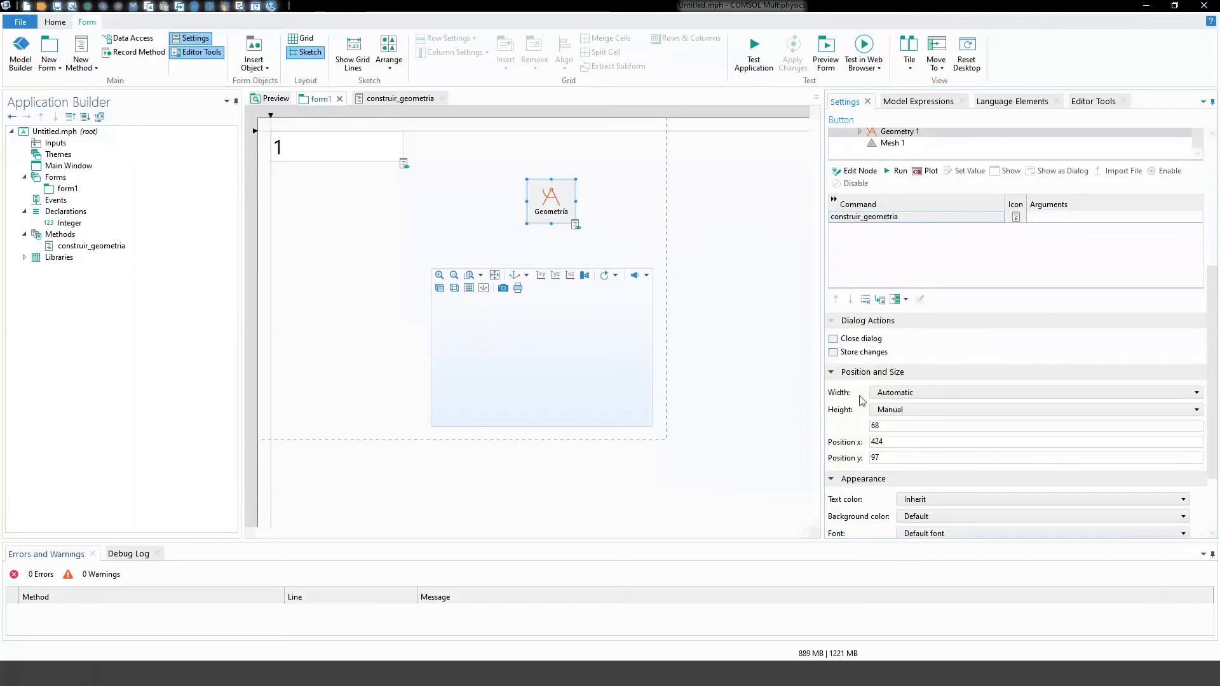
{"action": "scroll", "coordinate": [862, 401], "scroll_direction": "down", "scroll_amount": 3}
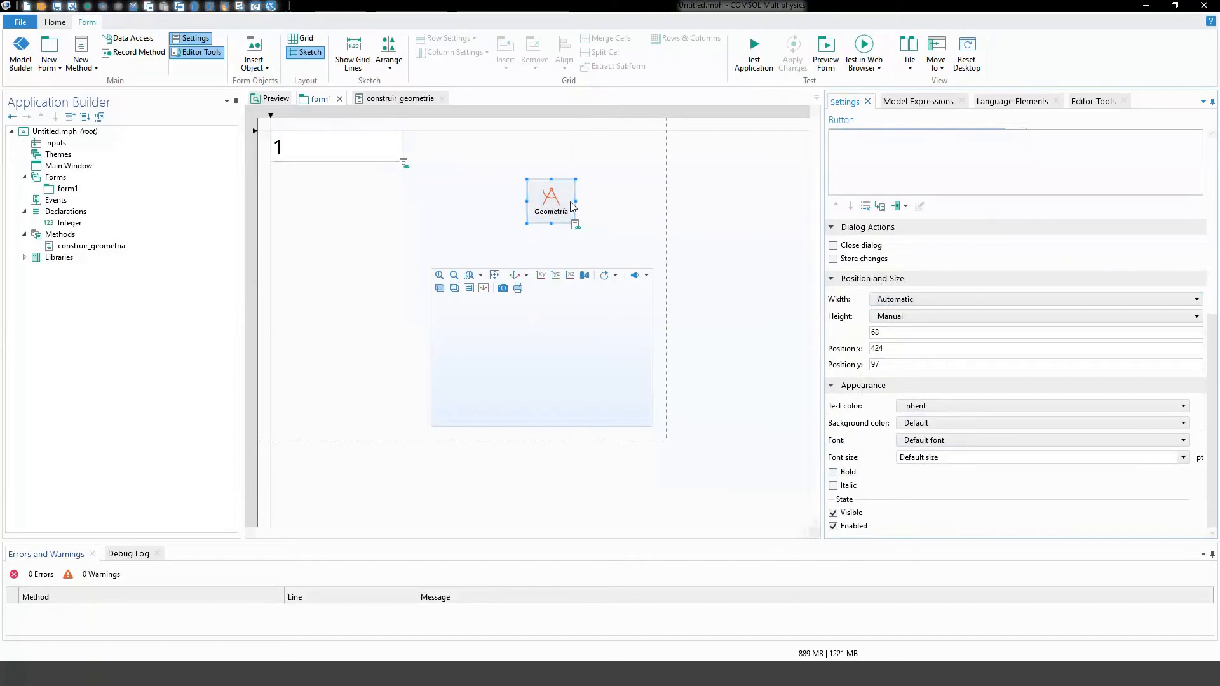
Step: Set the input field's on-data-change event to None and deselect the field
{"action": "left_click", "coordinate": [385, 160]}
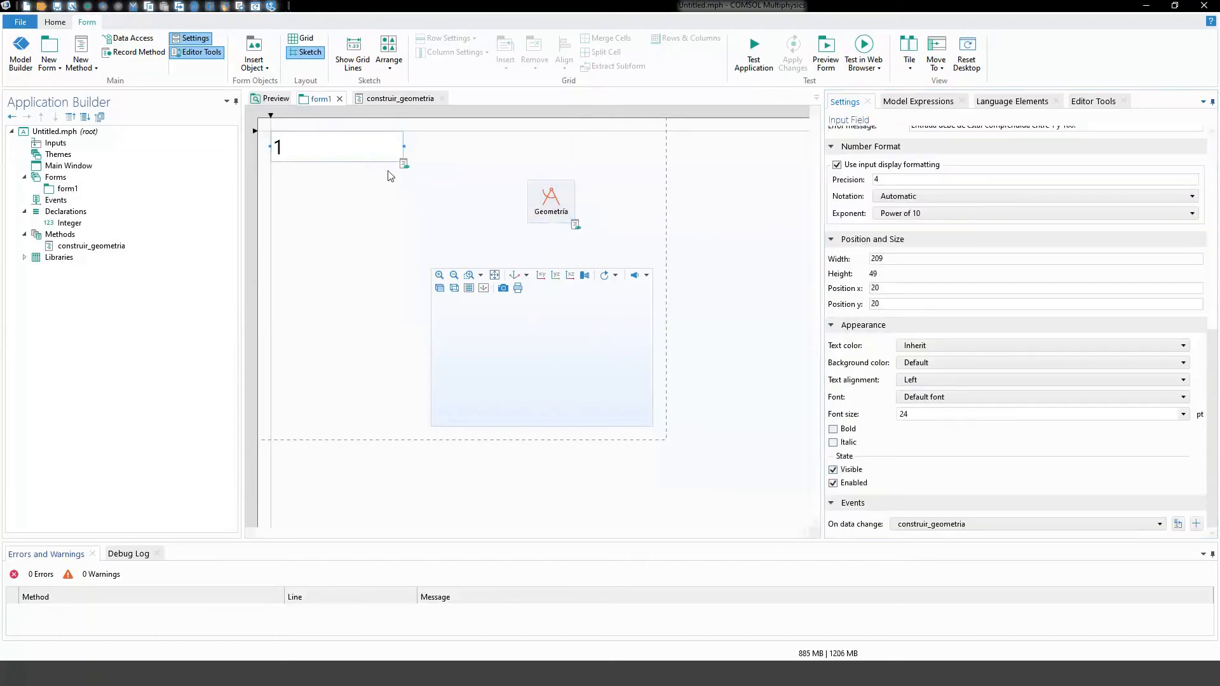
{"action": "left_click", "coordinate": [915, 525]}
{"action": "left_click", "coordinate": [903, 537]}
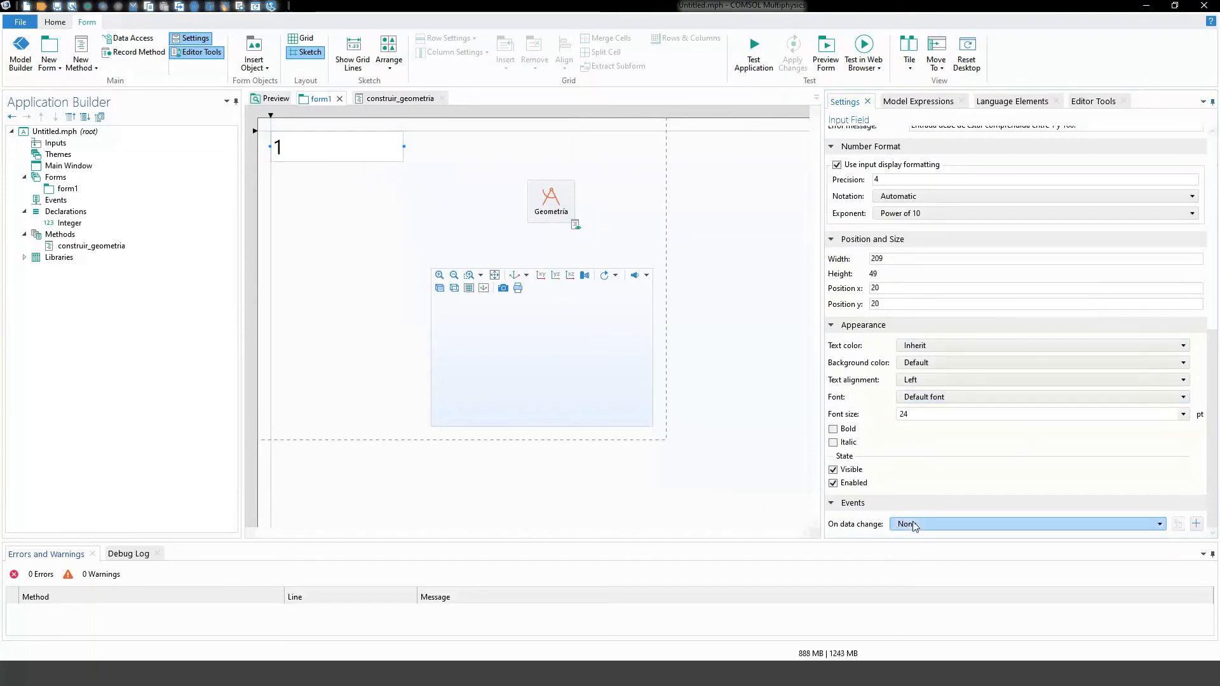
{"action": "left_click", "coordinate": [620, 257]}
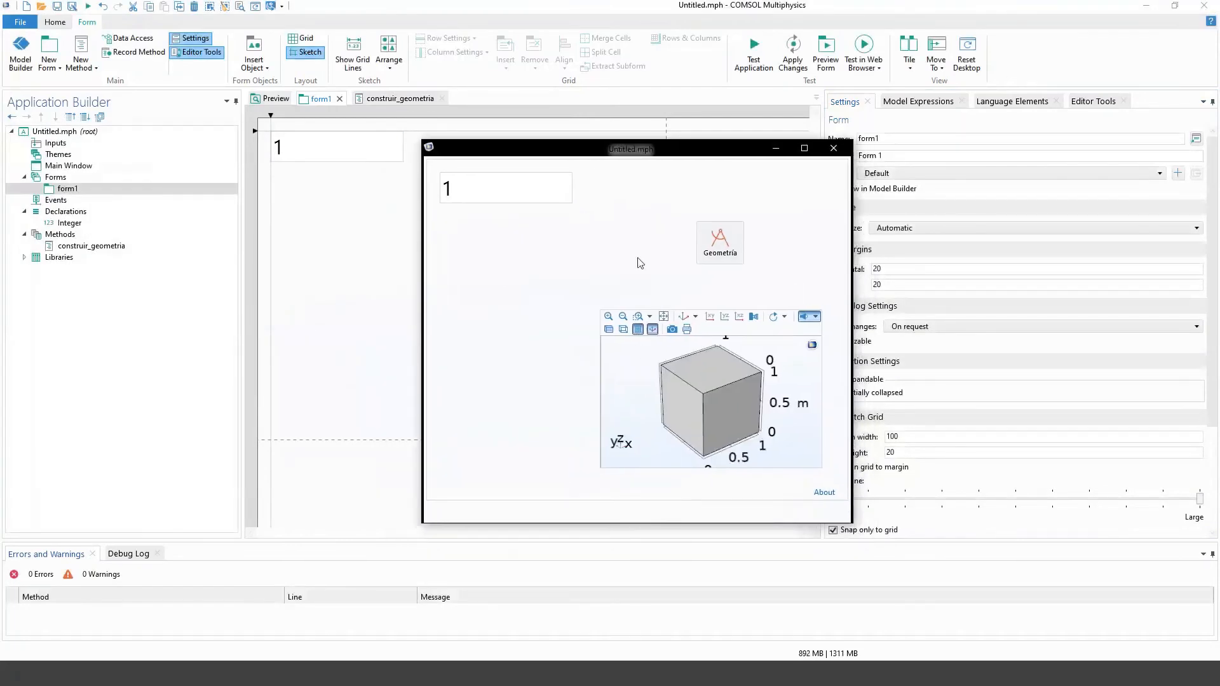
Step: Test the running application by entering 10 in the input field and rebuilding the block with Geometría, then close it
{"action": "left_click", "coordinate": [476, 192]}
{"action": "key", "text": "ctrl+a"}
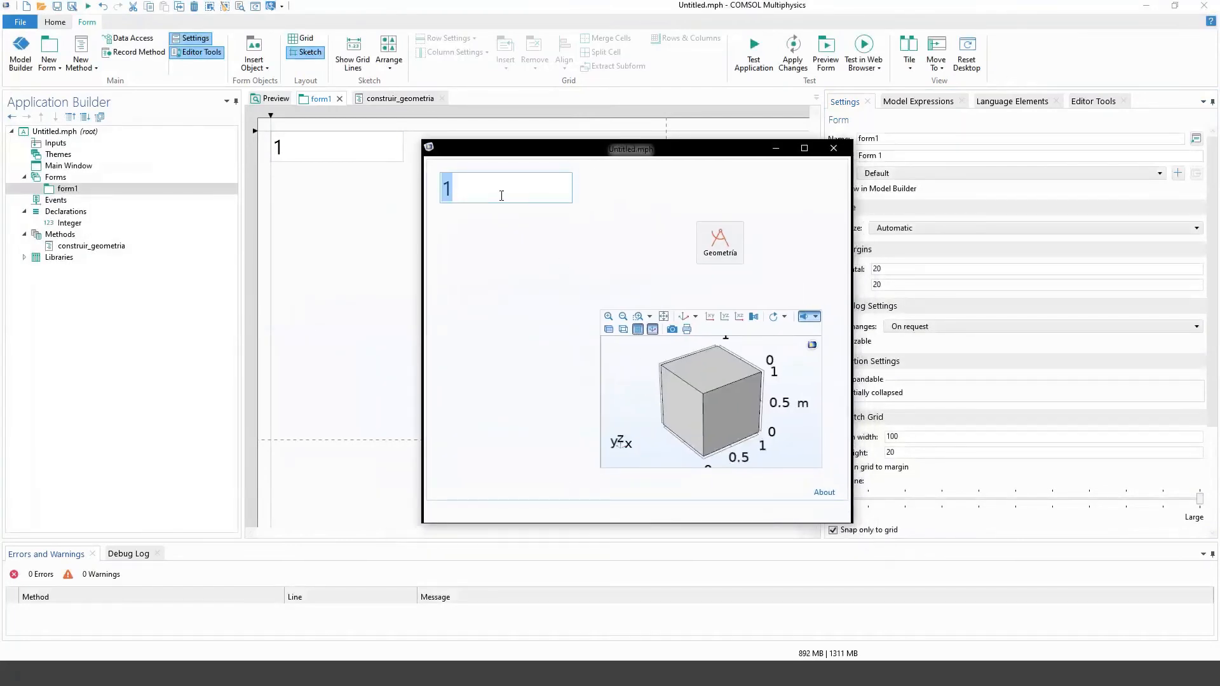
{"action": "type", "text": "10"}
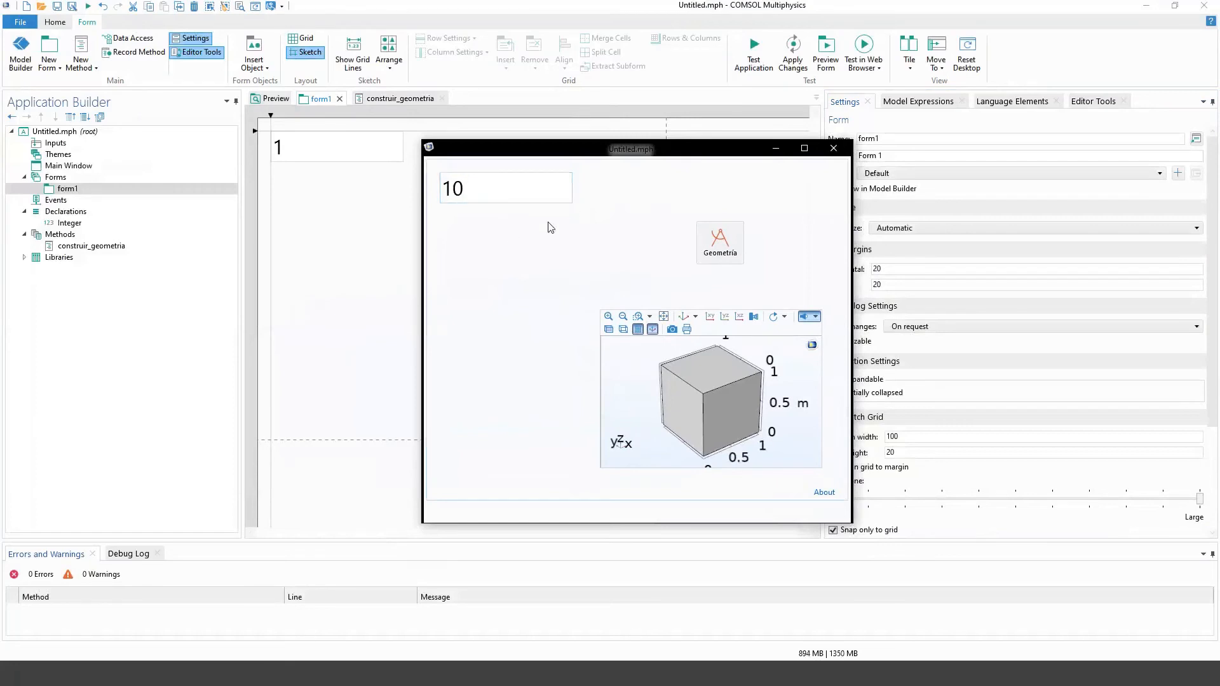
{"action": "left_click", "coordinate": [717, 251]}
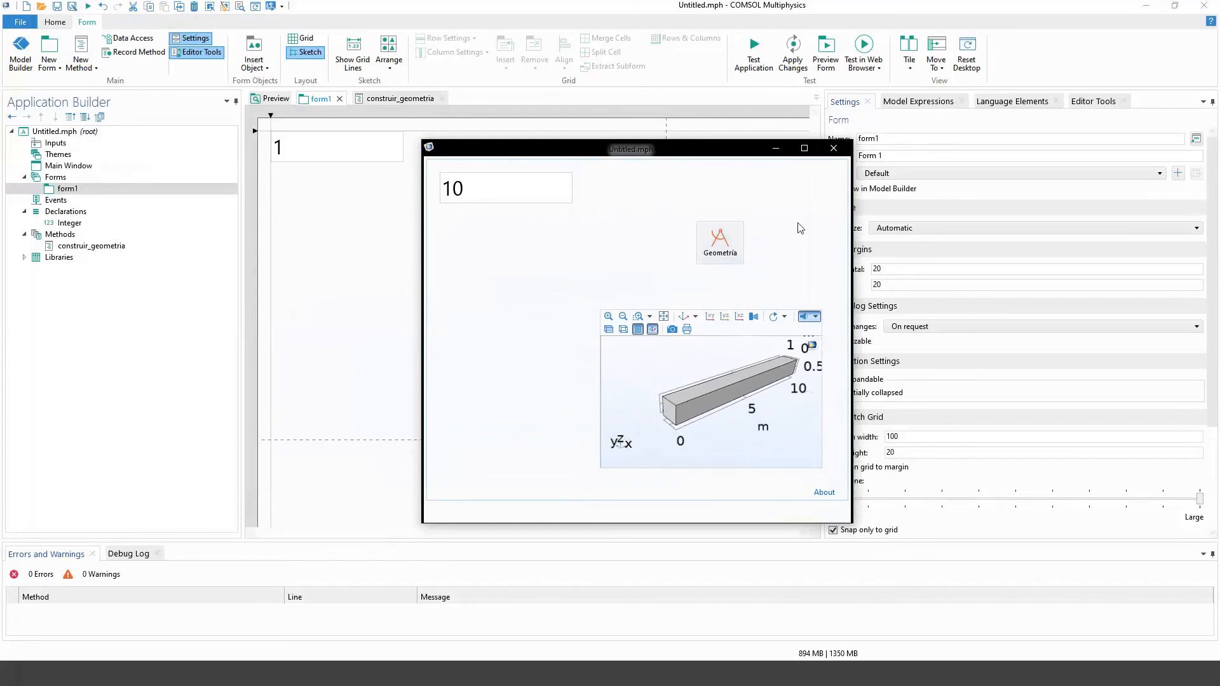
{"action": "left_click", "coordinate": [833, 148]}
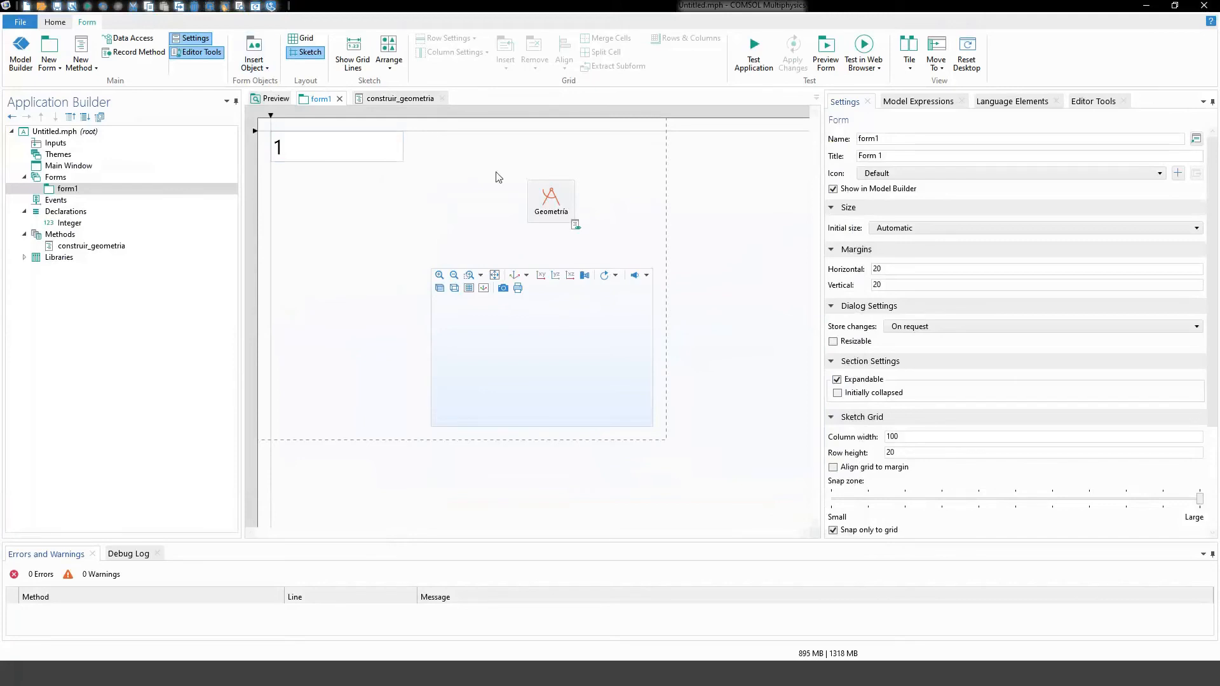
Step: Move the Geometría button directly beside the input field and enlarge the graphics view up and to the left
{"action": "left_click_drag", "start_coordinate": [505, 190], "coordinate": [432, 149]}
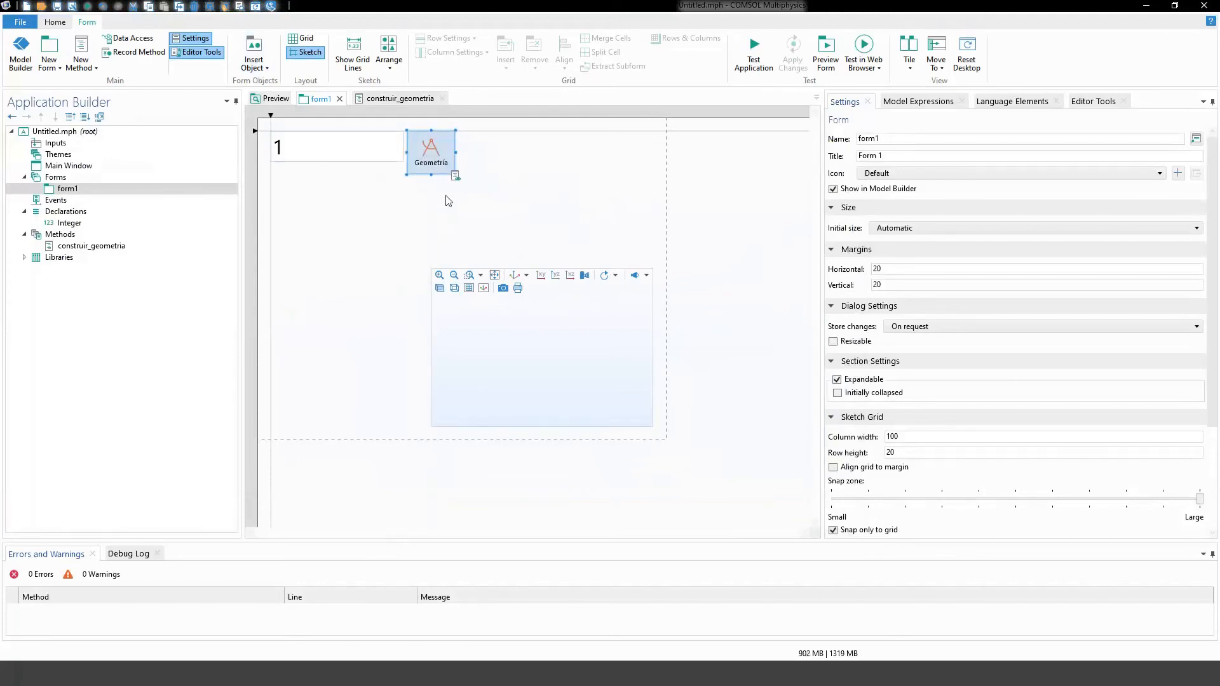
{"action": "left_click_drag", "start_coordinate": [439, 278], "coordinate": [338, 246]}
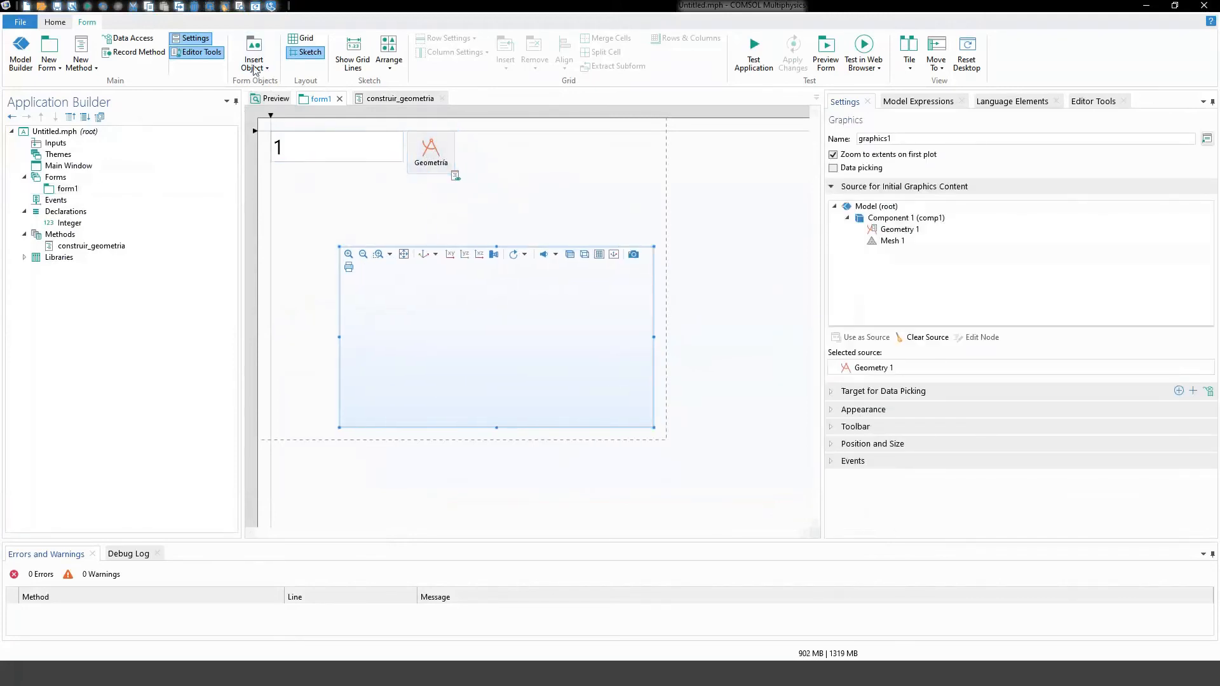
Step: Insert a toggle button, place it above the graphics view near its right side, and enlarge it
{"action": "left_click", "coordinate": [253, 64]}
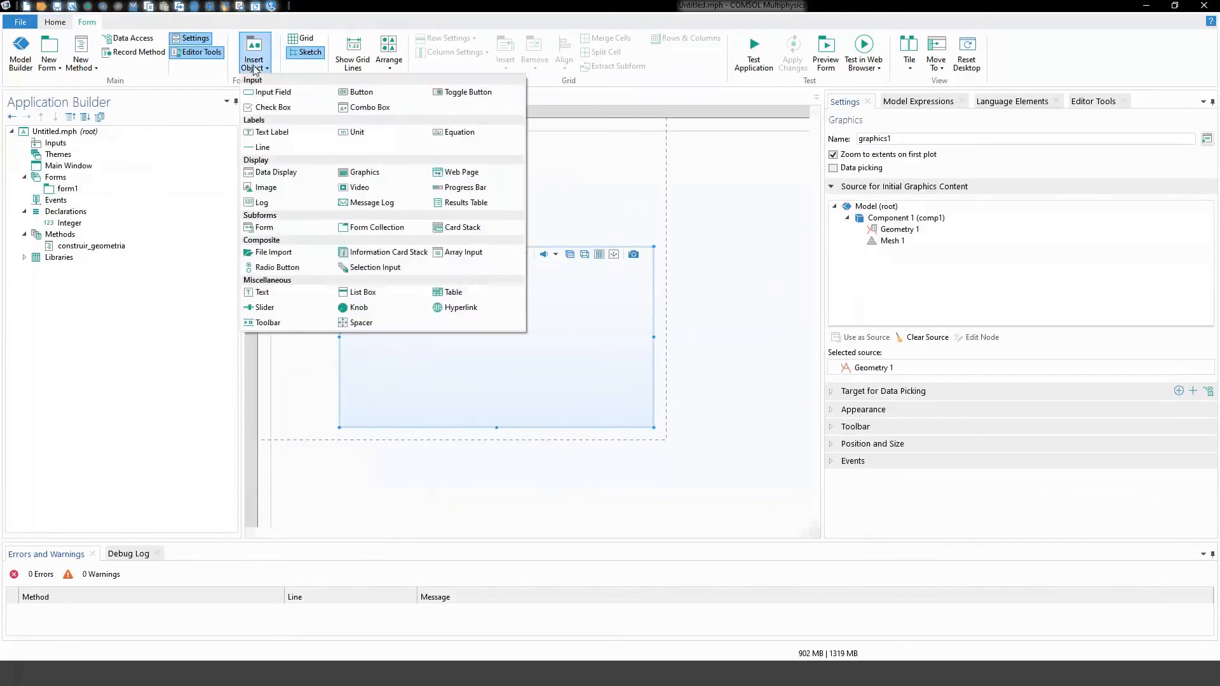
{"action": "left_click", "coordinate": [474, 92]}
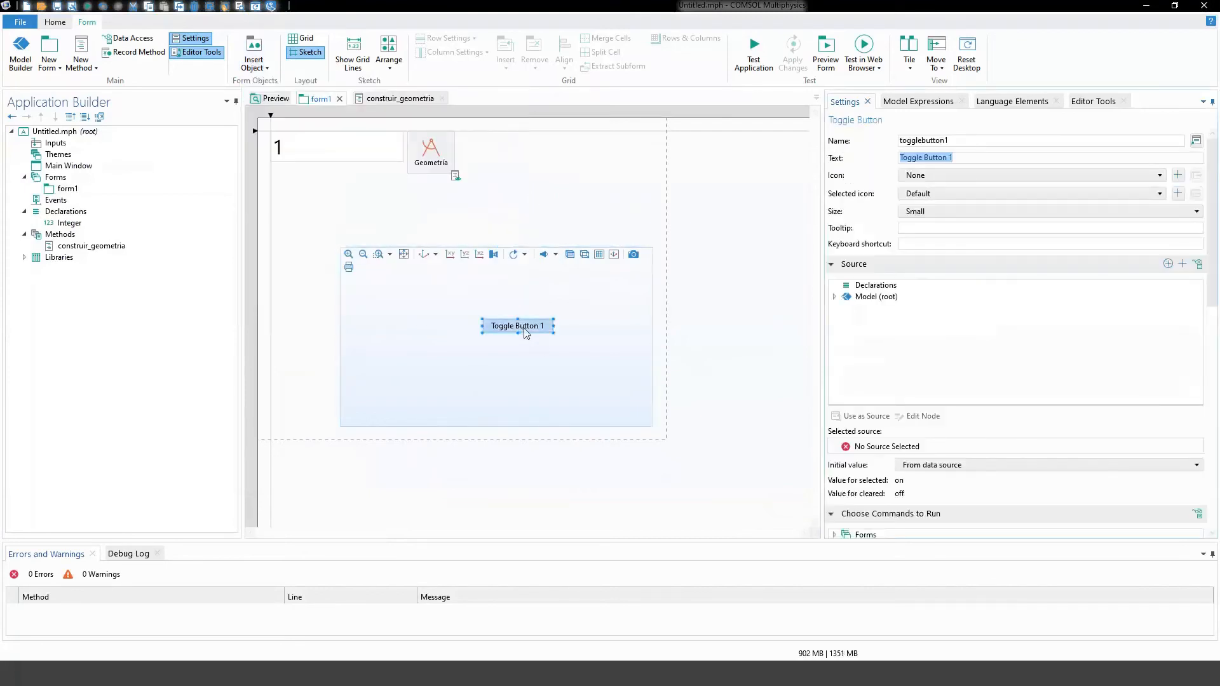
{"action": "left_click_drag", "start_coordinate": [525, 332], "coordinate": [557, 268]}
{"action": "mouse_move", "coordinate": [569, 220]}
{"action": "left_mouse_down"}
{"action": "mouse_move", "coordinate": [562, 185]}
{"action": "mouse_move", "coordinate": [556, 217]}
{"action": "left_mouse_up"}
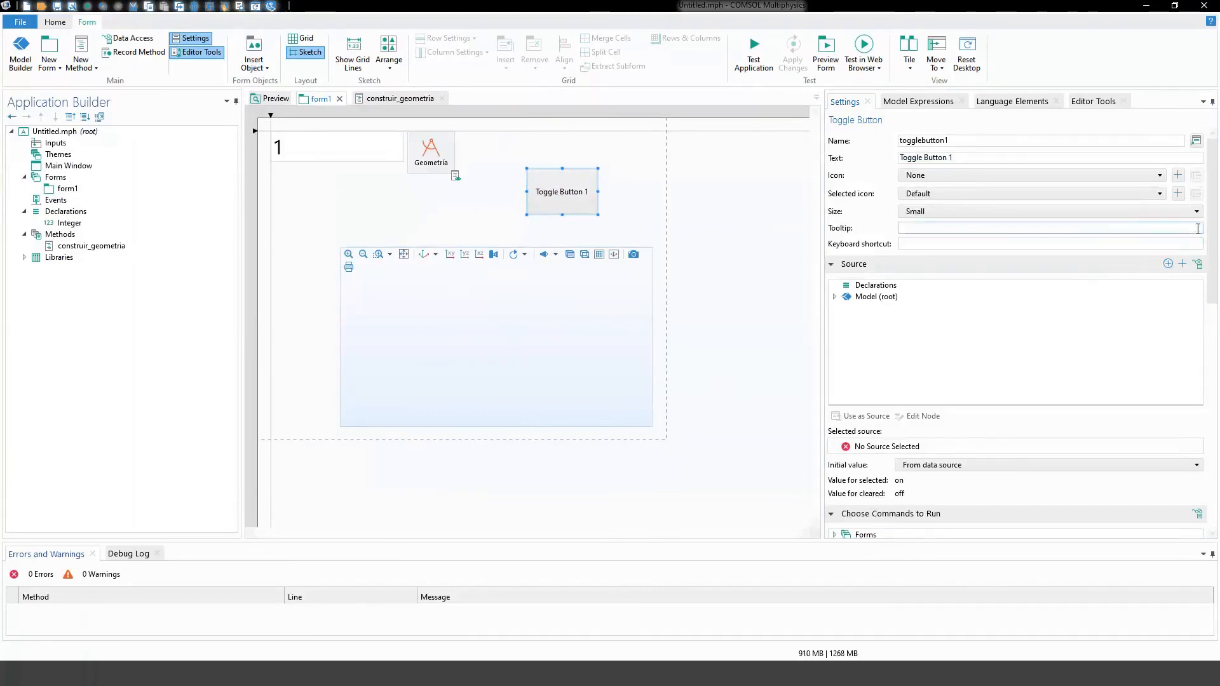
Step: Use the anchura parameter from Parameters 1 as the toggle button's source
{"action": "scroll", "coordinate": [1197, 298], "scroll_direction": "down", "scroll_amount": 3}
{"action": "scroll", "coordinate": [1175, 351], "scroll_direction": "down", "scroll_amount": 5}
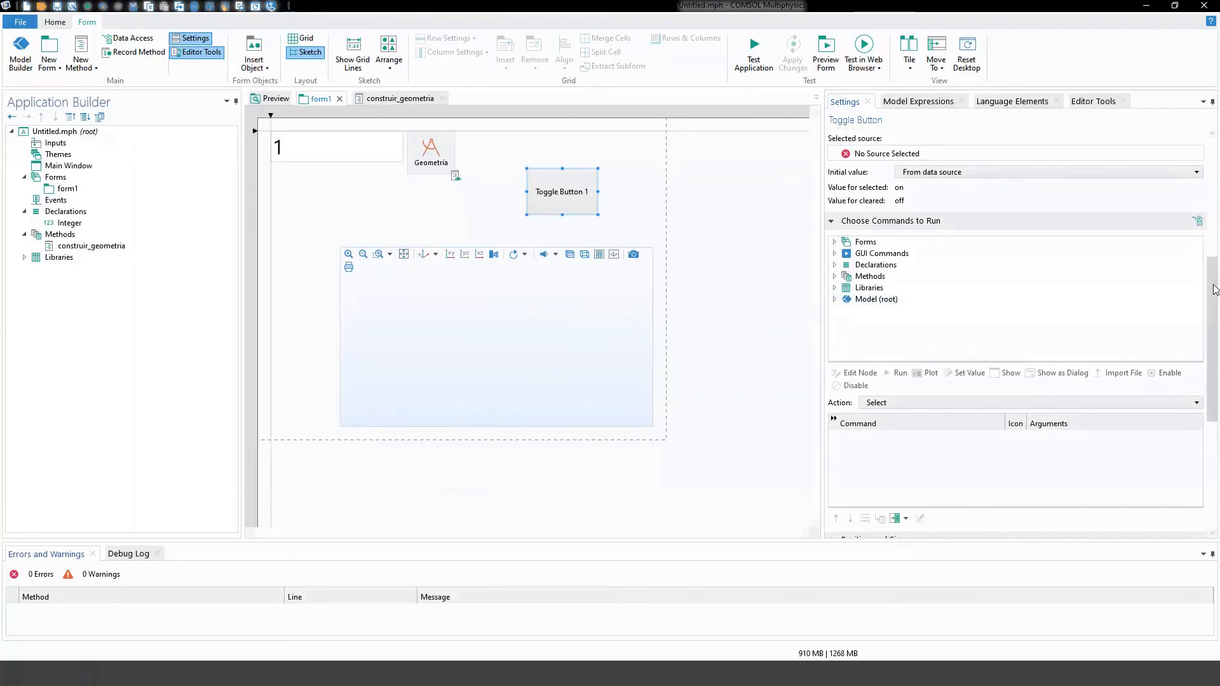
{"action": "scroll", "coordinate": [1203, 200], "scroll_direction": "up", "scroll_amount": 2}
{"action": "scroll", "coordinate": [1202, 200], "scroll_direction": "up", "scroll_amount": 3}
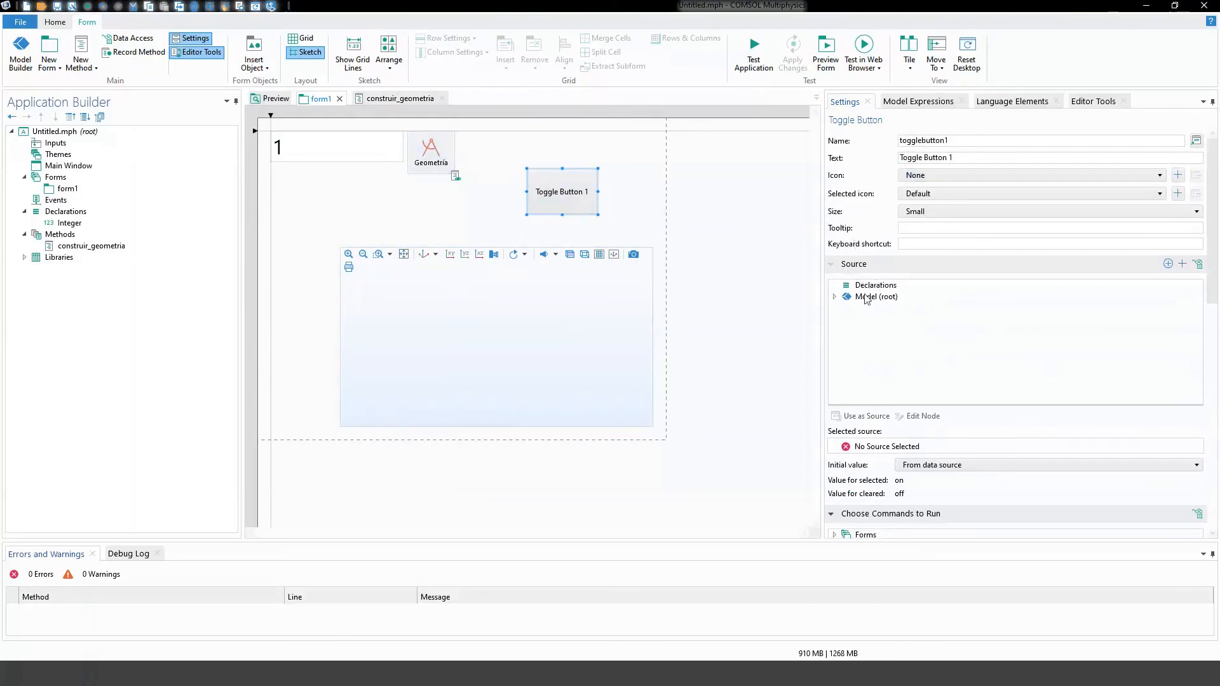
{"action": "left_click", "coordinate": [834, 297]}
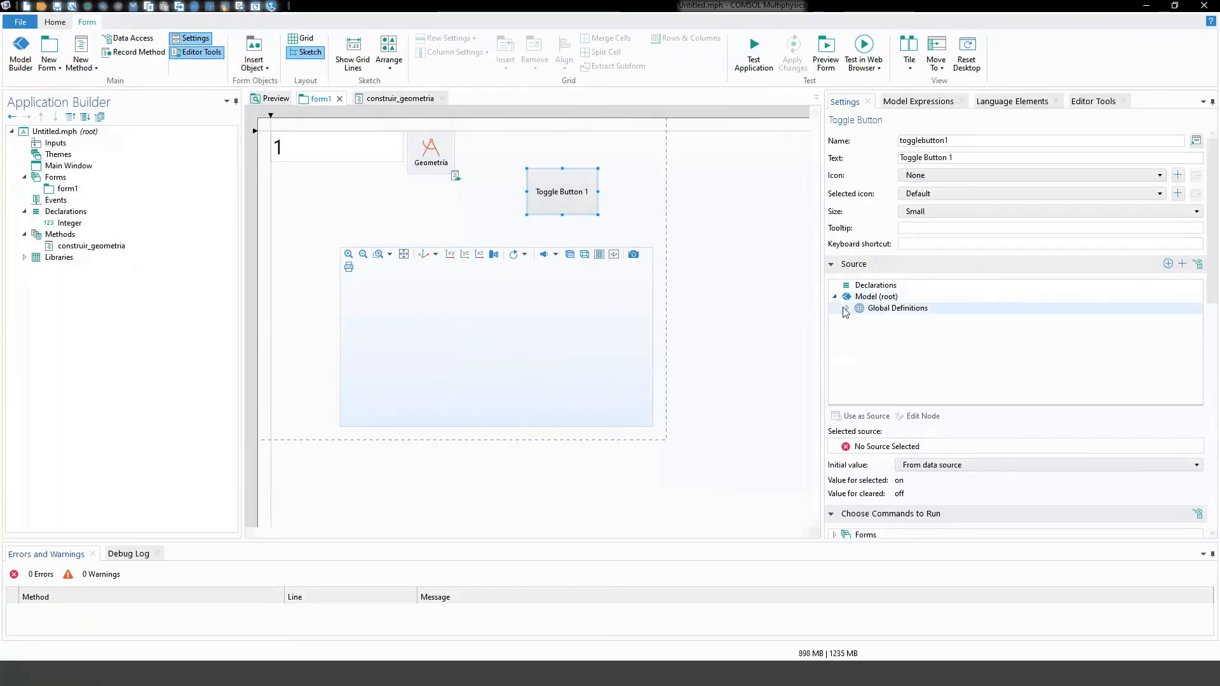
{"action": "left_click", "coordinate": [847, 308]}
{"action": "left_click", "coordinate": [859, 320]}
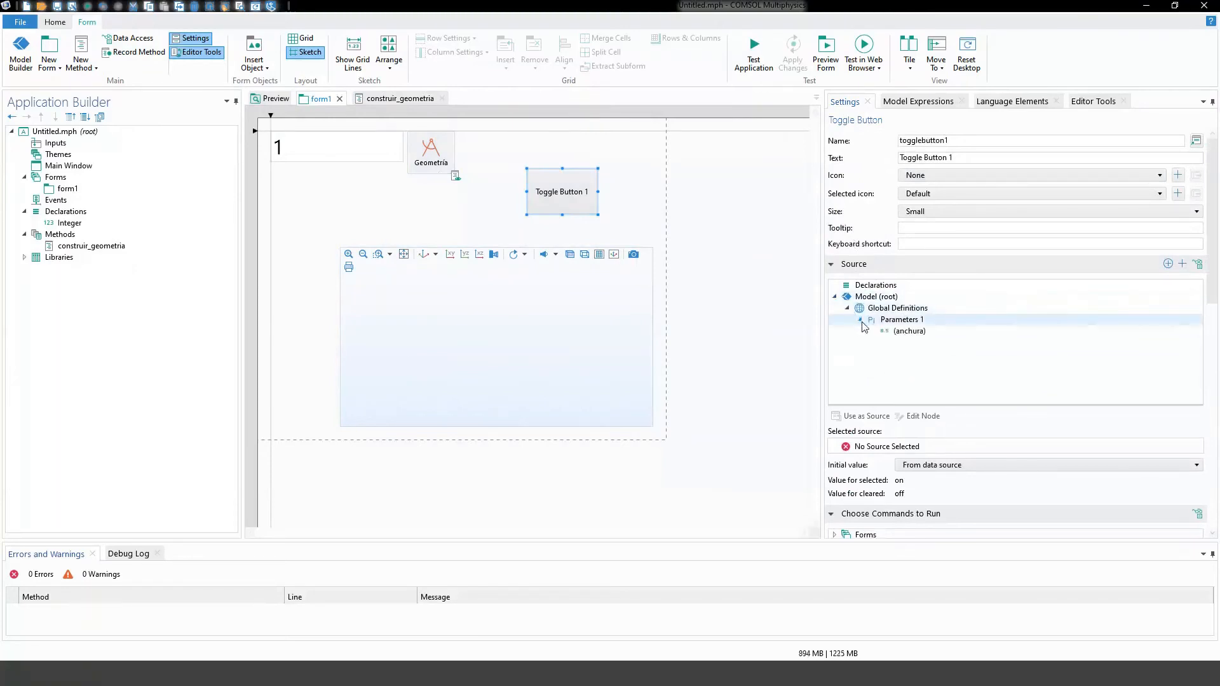
{"action": "double_click", "coordinate": [907, 334]}
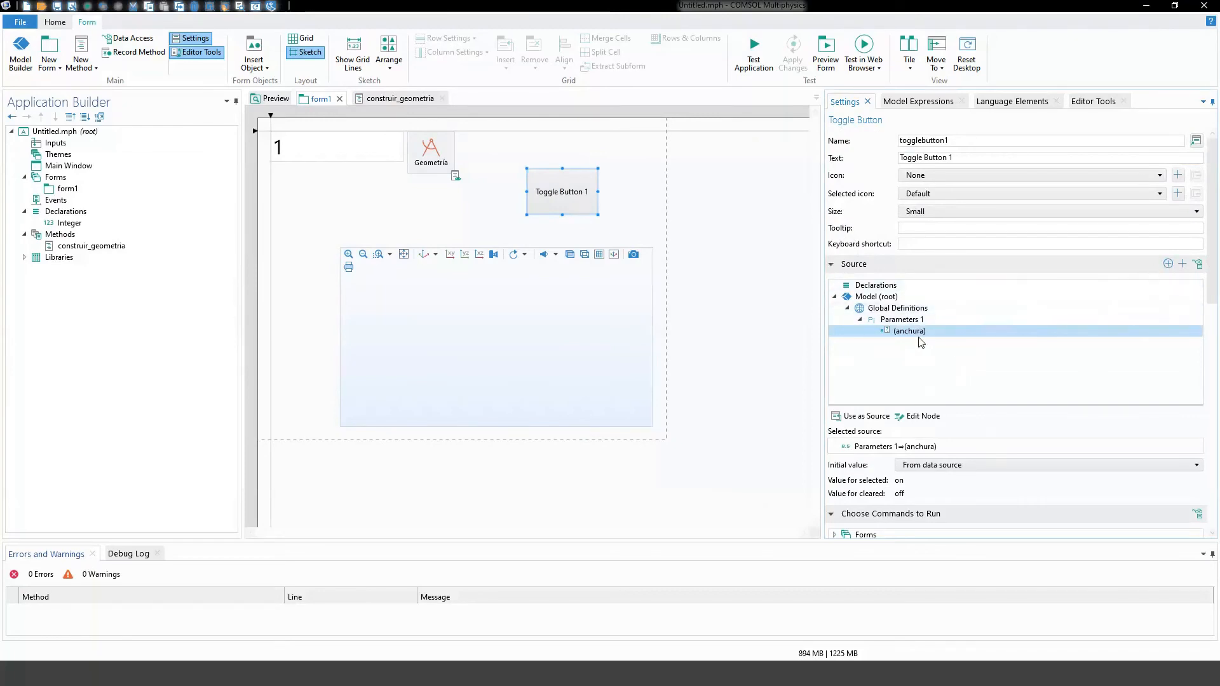
Step: Create a Boolean declaration named boleana with its initial value enabled and use it as the toggle button's source
{"action": "left_click", "coordinate": [1168, 264]}
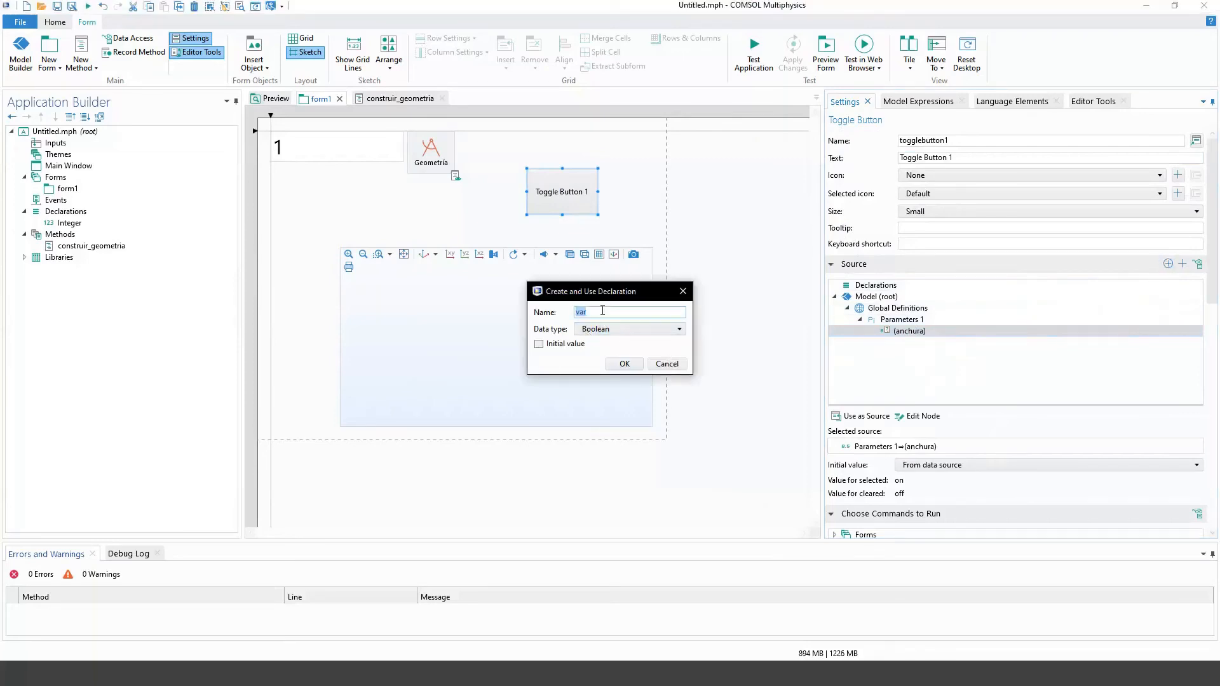
{"action": "type", "text": "boleana"}
{"action": "left_click", "coordinate": [541, 346]}
{"action": "left_click", "coordinate": [623, 364]}
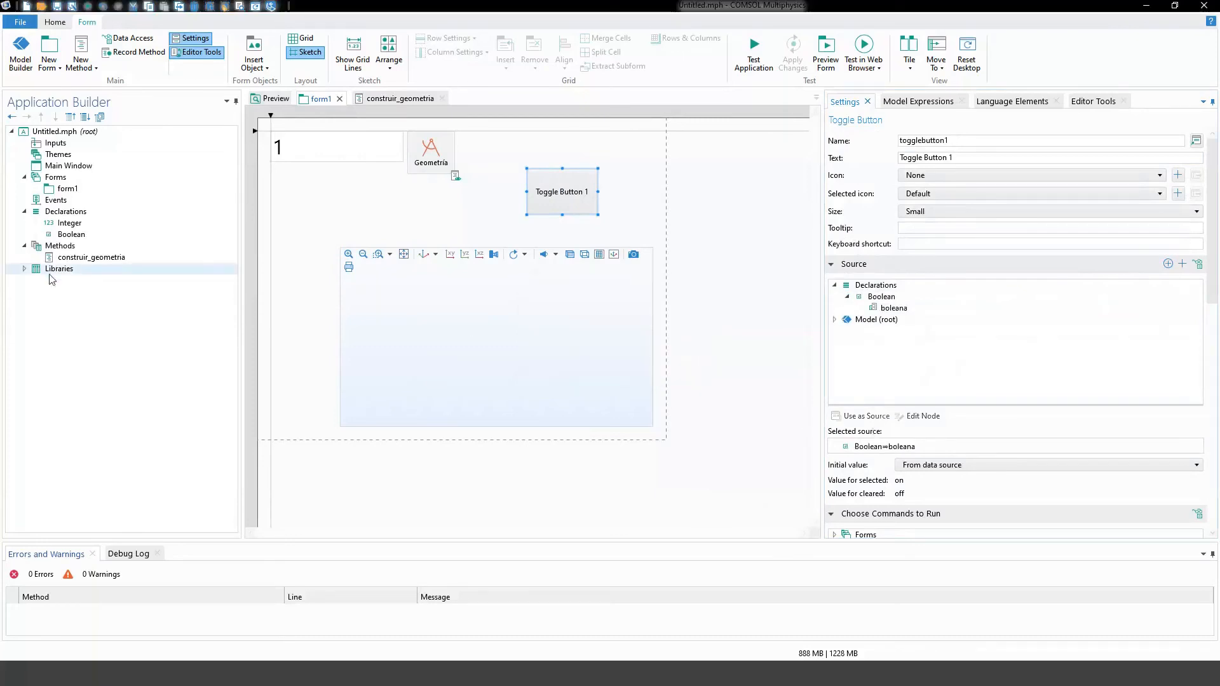
Step: Check the variable list of the Boolean declaration, then return to form1 and reselect the toggle button
{"action": "left_click", "coordinate": [63, 236]}
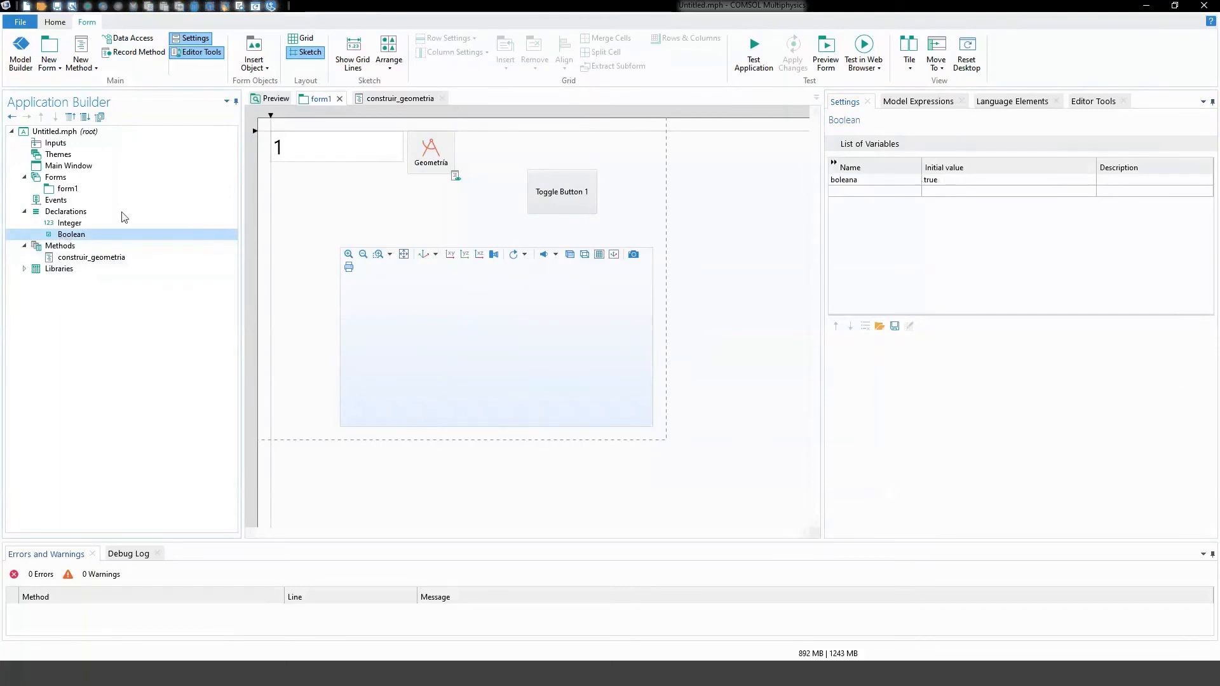
{"action": "left_click", "coordinate": [98, 190]}
{"action": "left_click", "coordinate": [584, 193]}
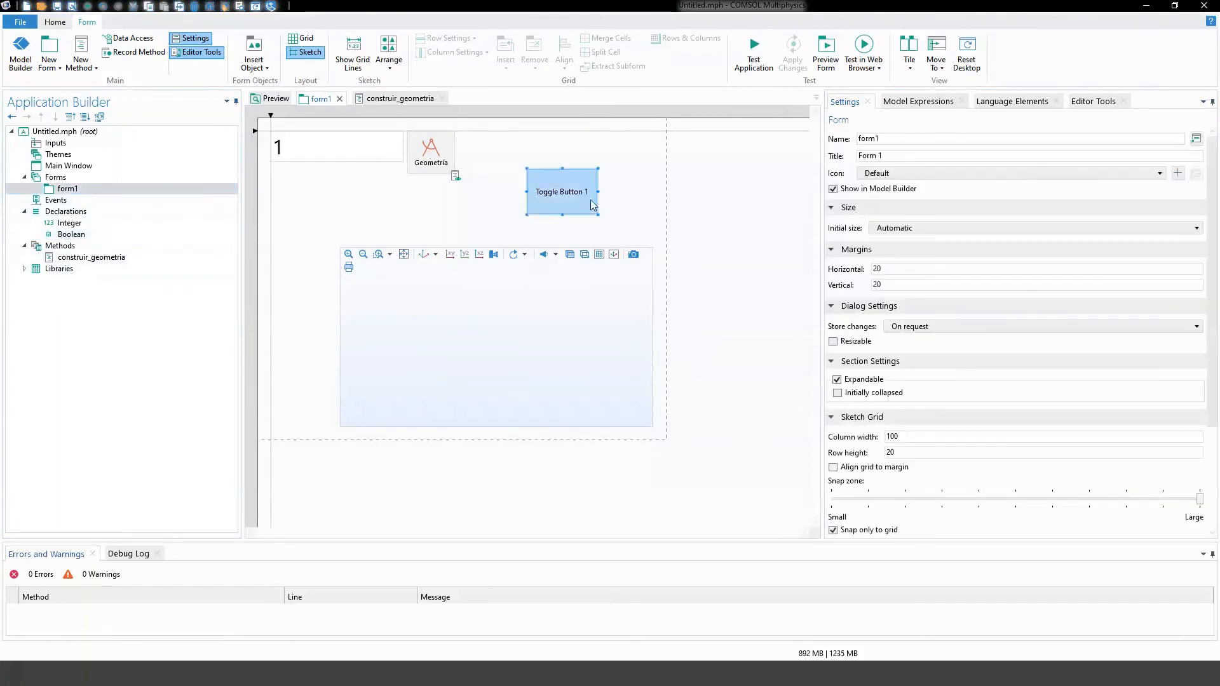
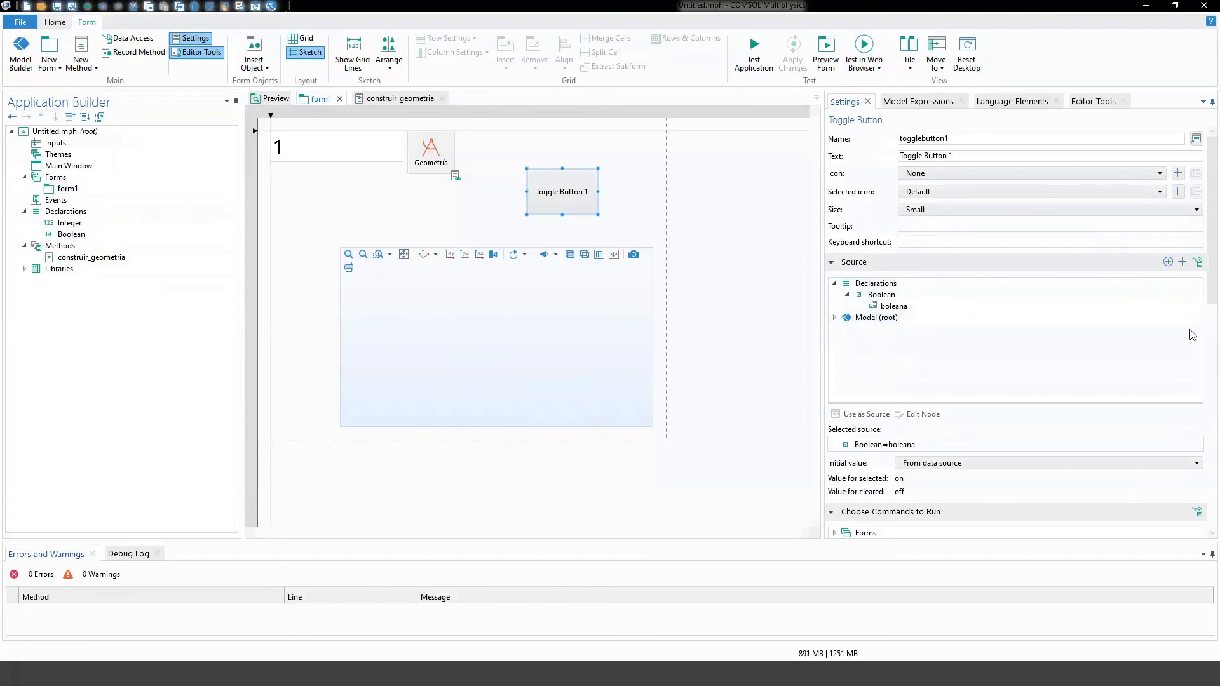
Step: Check the available actions in the toggle button's command settings, keeping the Select action
{"action": "scroll", "coordinate": [1211, 321], "scroll_direction": "down", "scroll_amount": 1}
{"action": "scroll", "coordinate": [1211, 322], "scroll_direction": "down", "scroll_amount": 5}
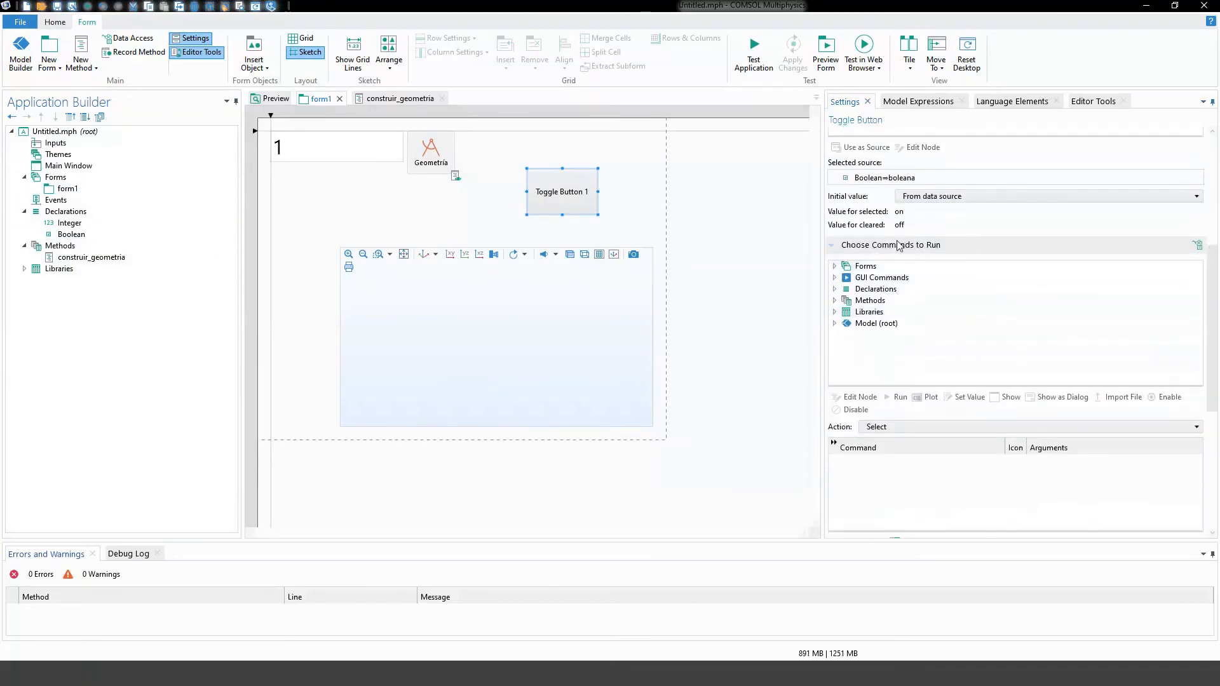
{"action": "left_click", "coordinate": [876, 426]}
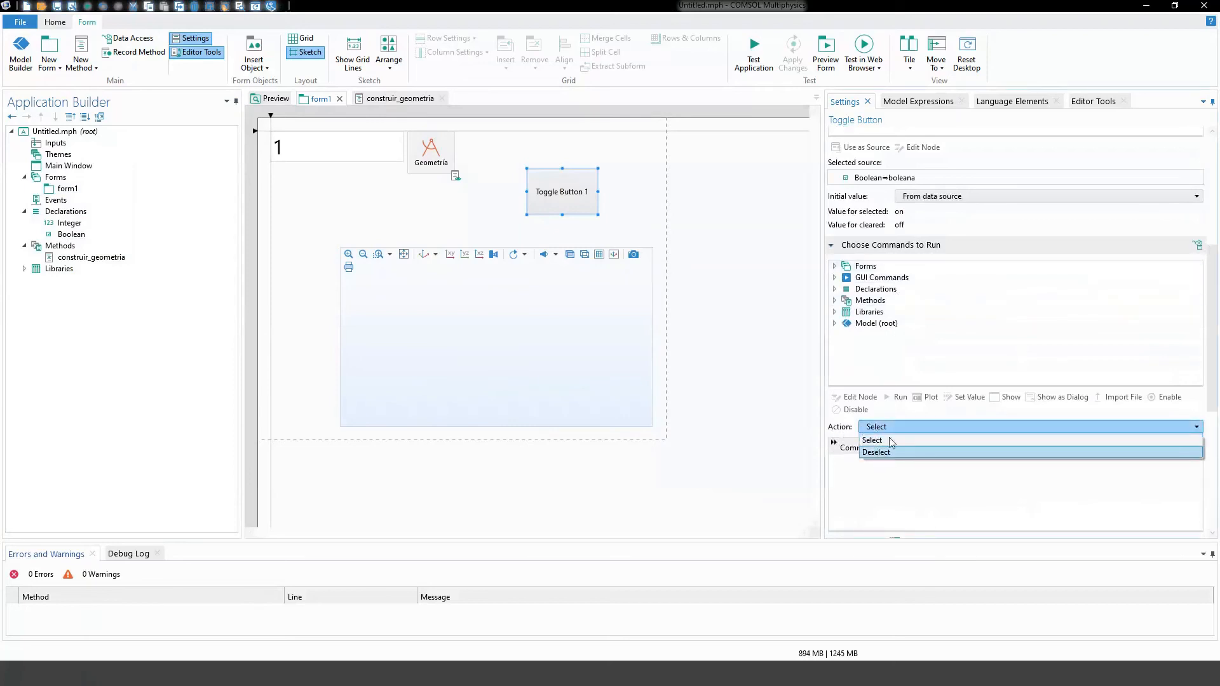
{"action": "left_click", "coordinate": [893, 426]}
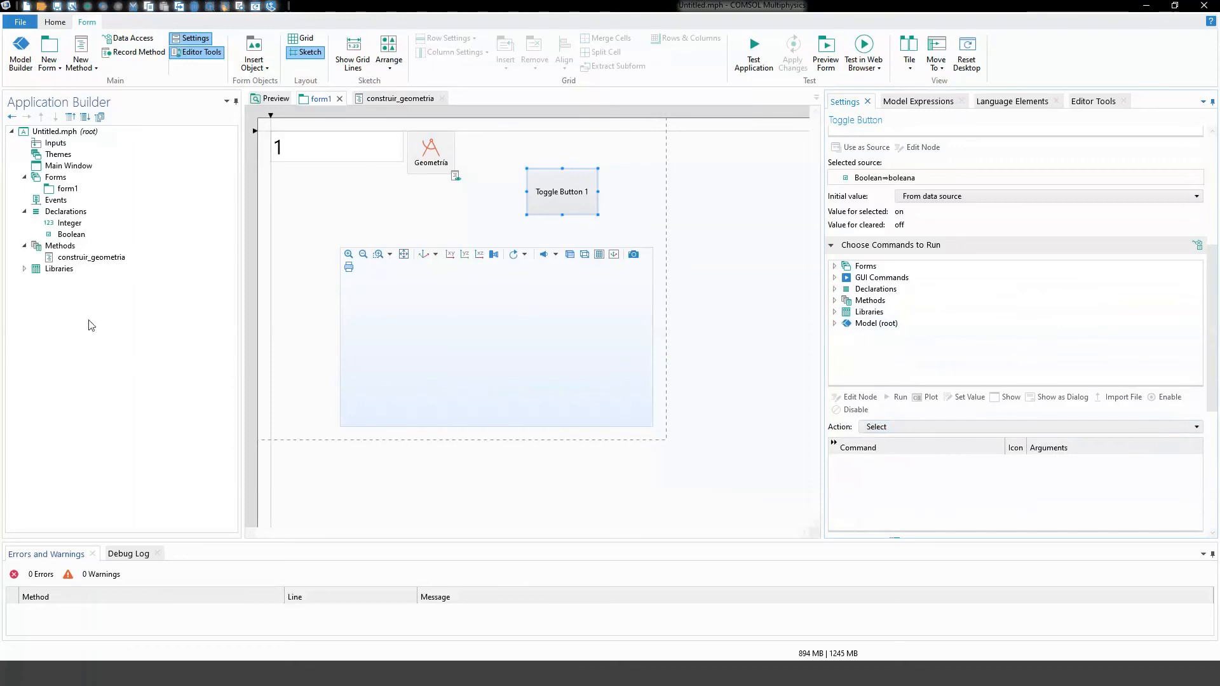
Step: Create a new global method named valor10
{"action": "left_click", "coordinate": [81, 66]}
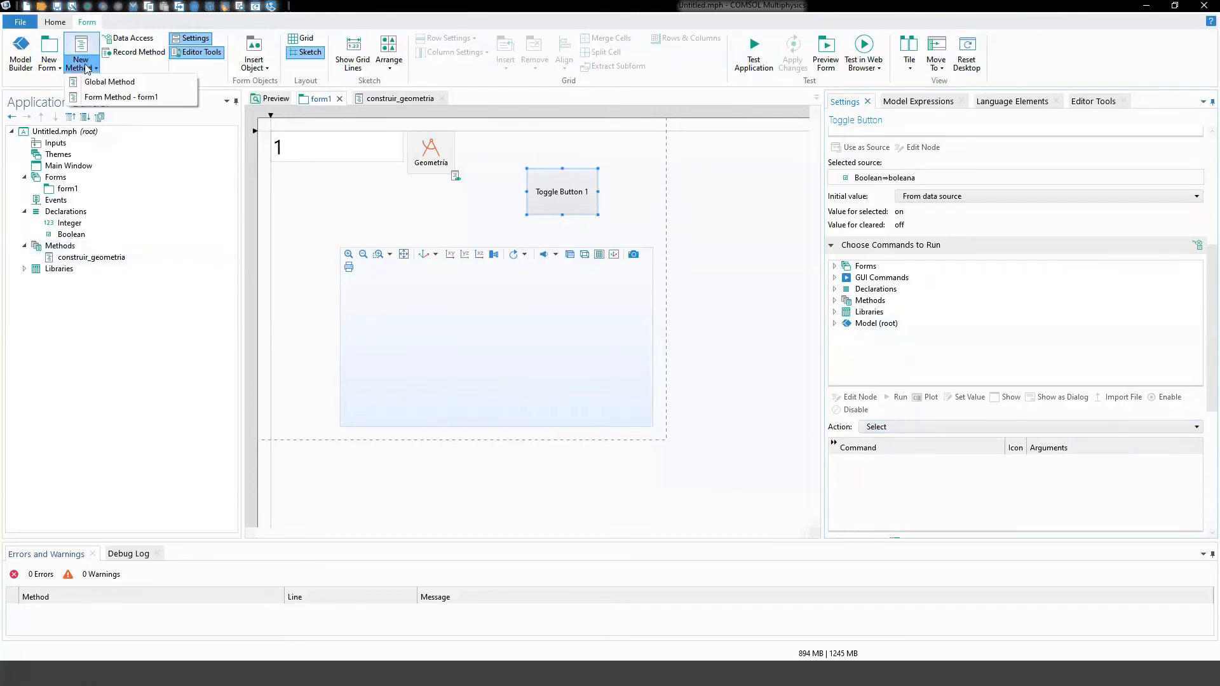
{"action": "left_click", "coordinate": [96, 83]}
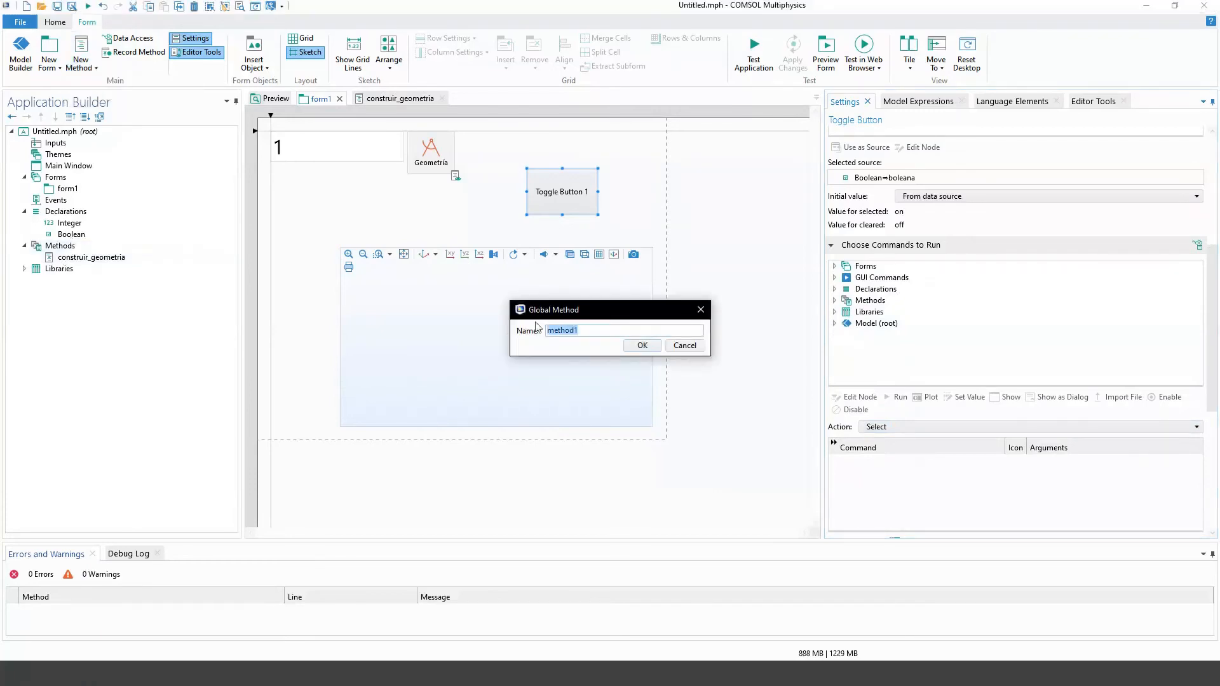
{"action": "type", "text": "valor10"}
{"action": "left_click", "coordinate": [639, 345]}
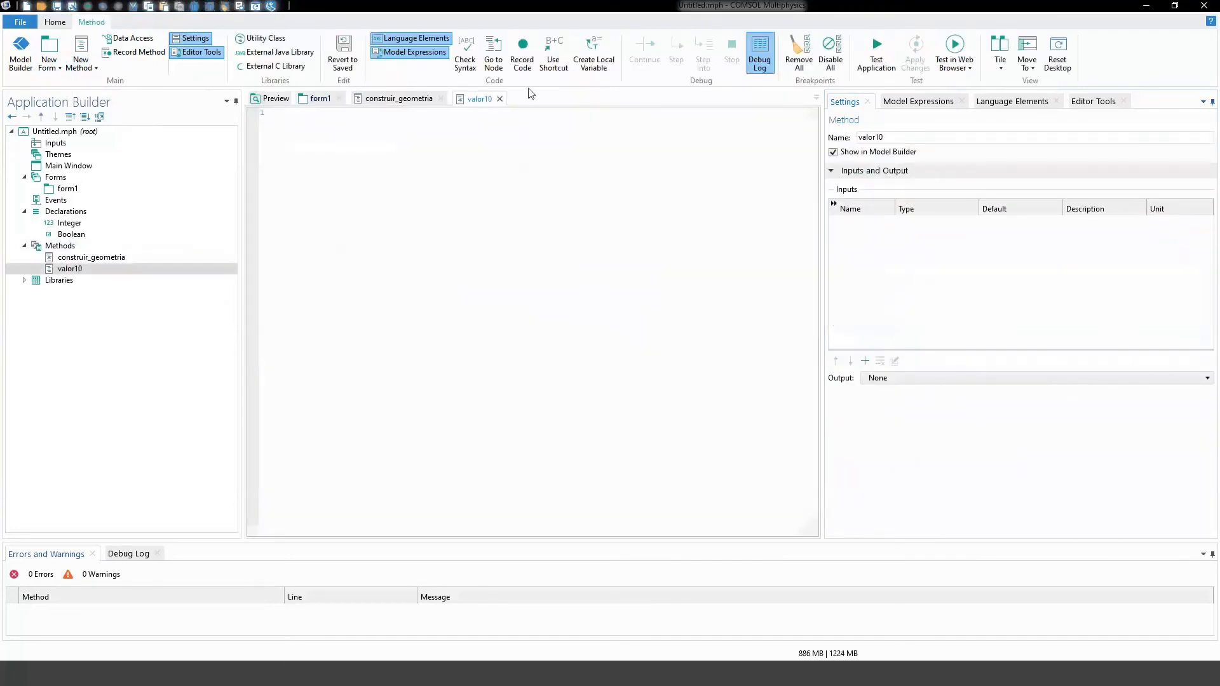
Step: Record code in valor10 that sets the anchura parameter to 10 in Parameters 1, and check the recorded line's arguments
{"action": "left_click", "coordinate": [519, 63]}
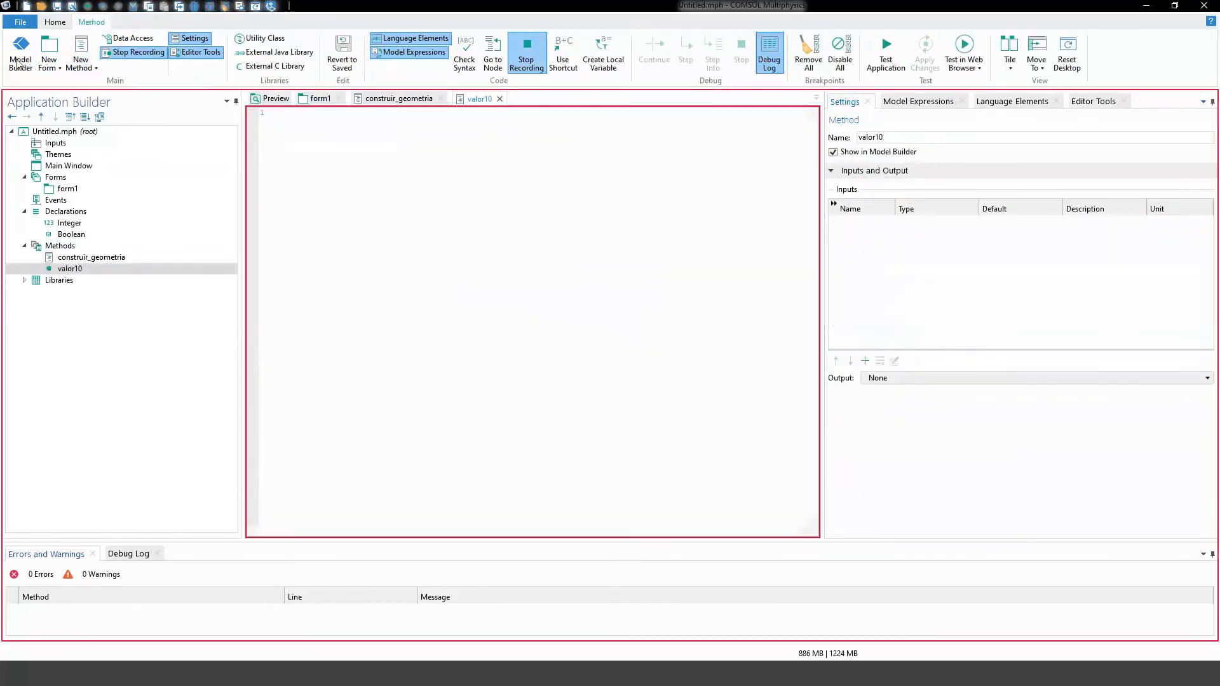
{"action": "left_click", "coordinate": [20, 54]}
{"action": "left_click", "coordinate": [75, 154]}
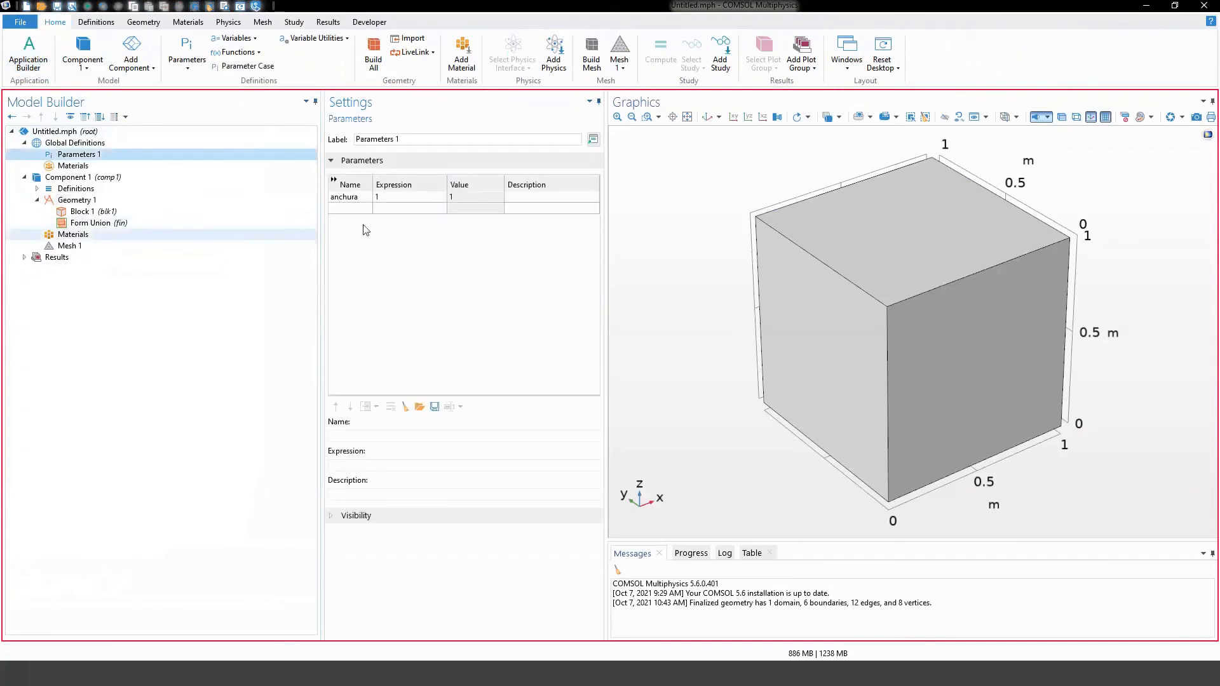
{"action": "left_click", "coordinate": [394, 198]}
{"action": "type", "text": "10"}
{"action": "key", "text": "Return"}
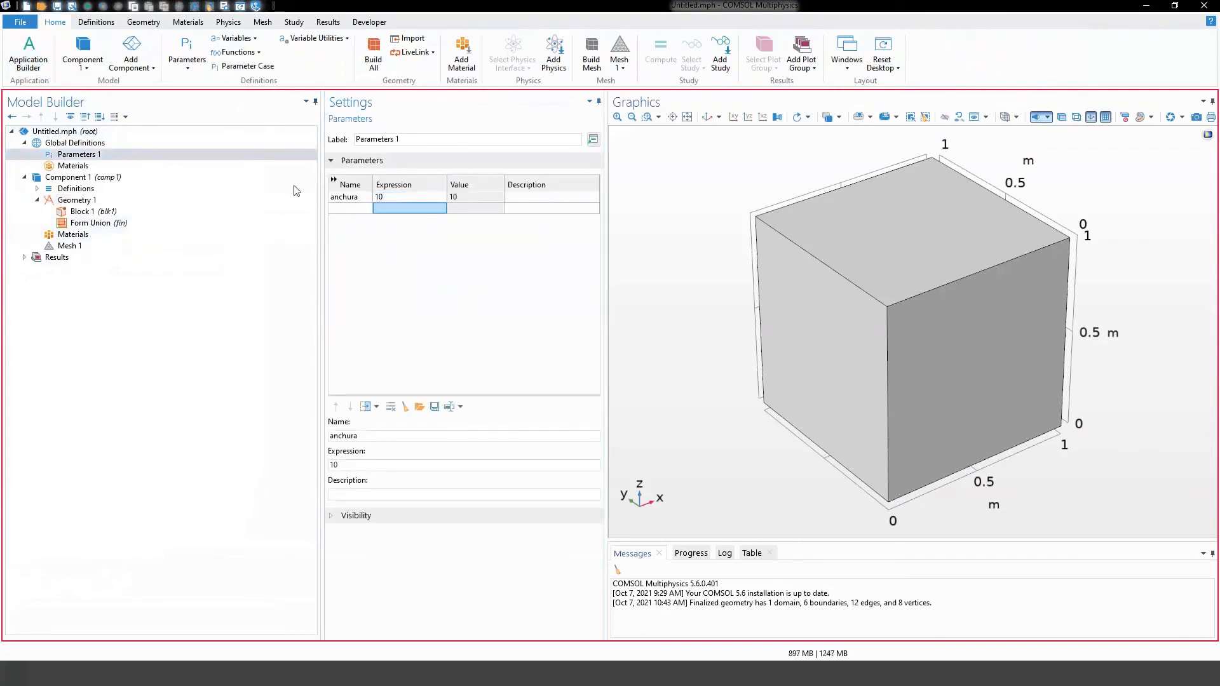
{"action": "left_click", "coordinate": [16, 74]}
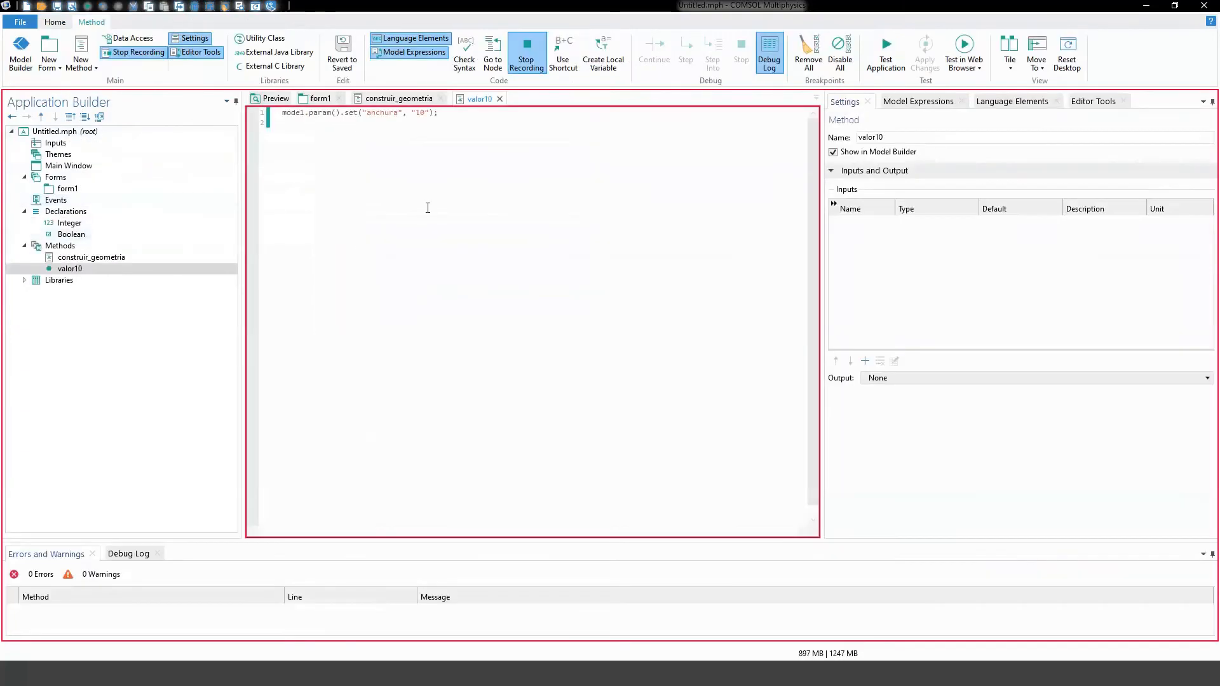
{"action": "left_click", "coordinate": [522, 56]}
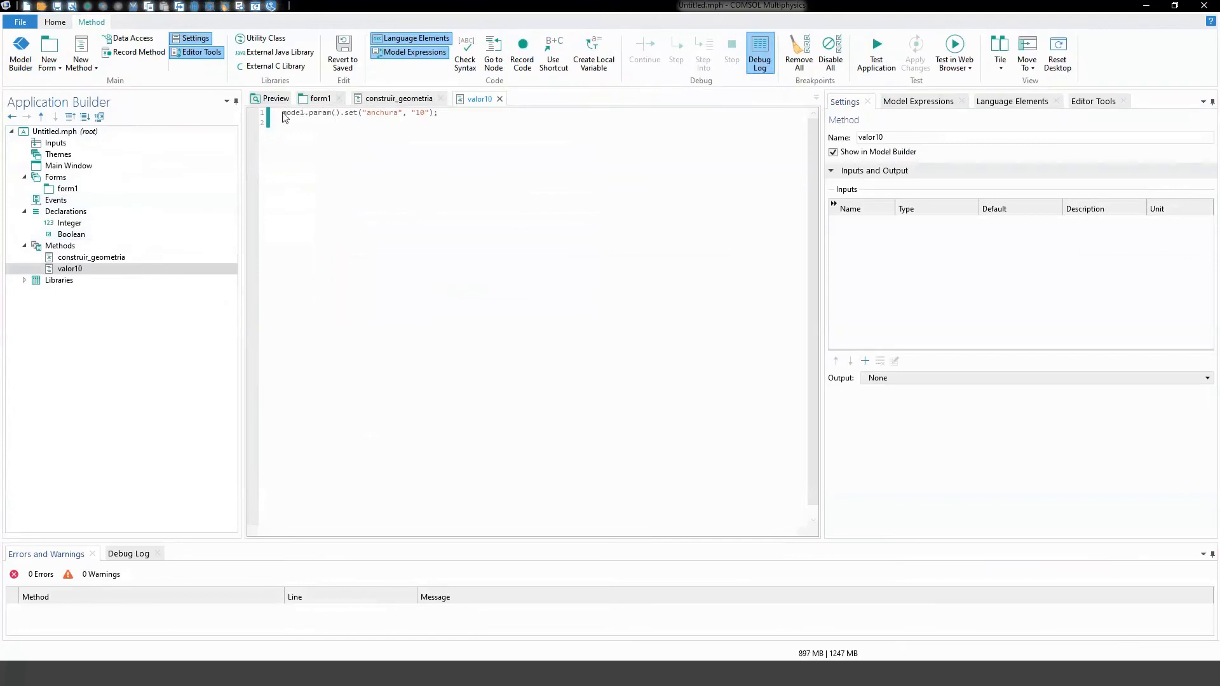
{"action": "left_click_drag", "start_coordinate": [362, 113], "coordinate": [431, 115]}
{"action": "left_click", "coordinate": [400, 124]}
{"action": "left_click_drag", "start_coordinate": [340, 113], "coordinate": [421, 113]}
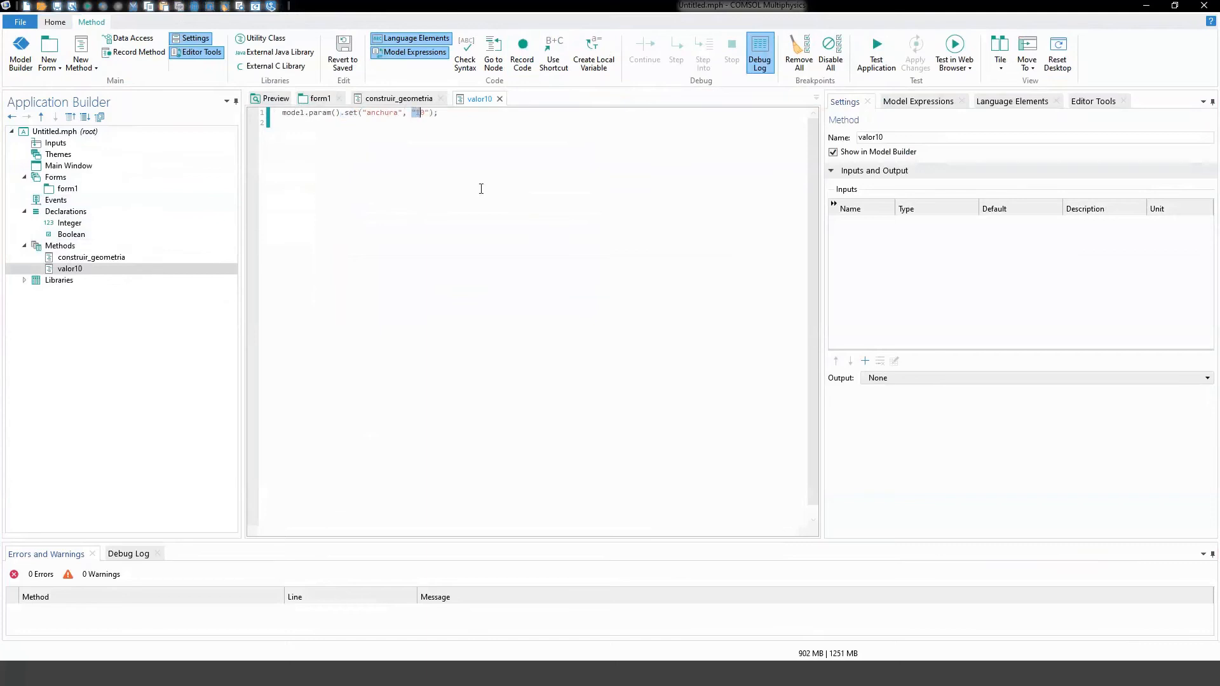
Step: Duplicate the valor10 method, rename the copy as valor20, and set its anchura value to 20
{"action": "right_click", "coordinate": [86, 269]}
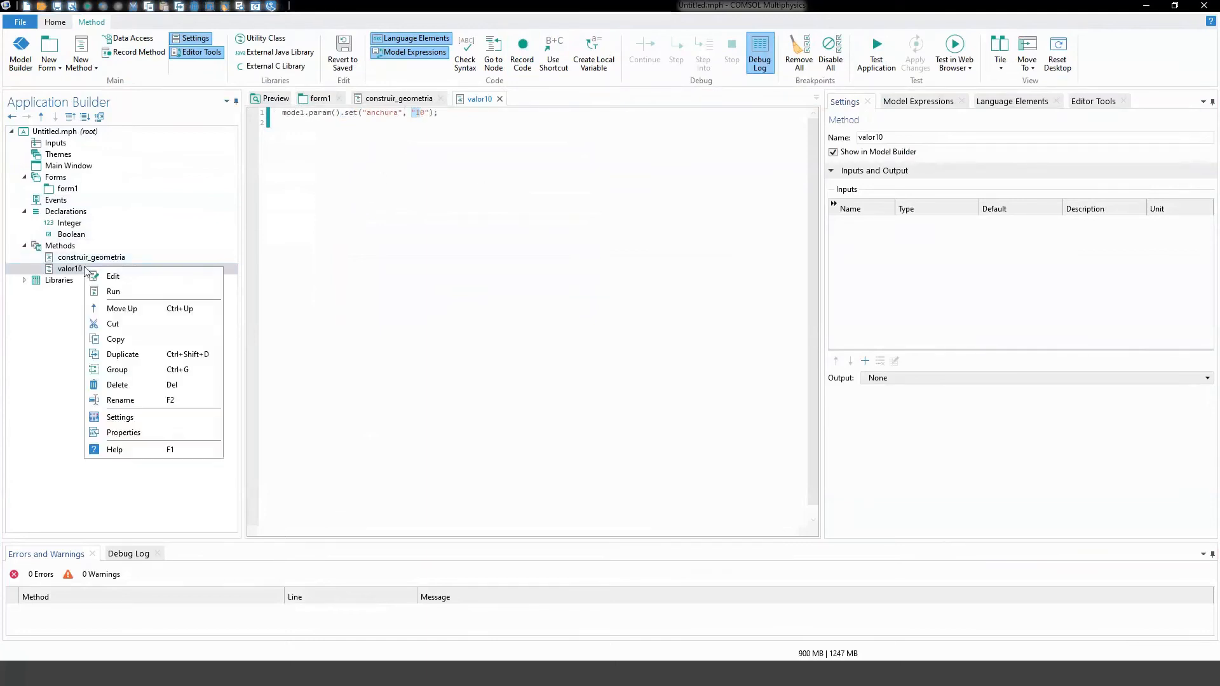
{"action": "left_click", "coordinate": [105, 354]}
{"action": "right_click", "coordinate": [84, 282]}
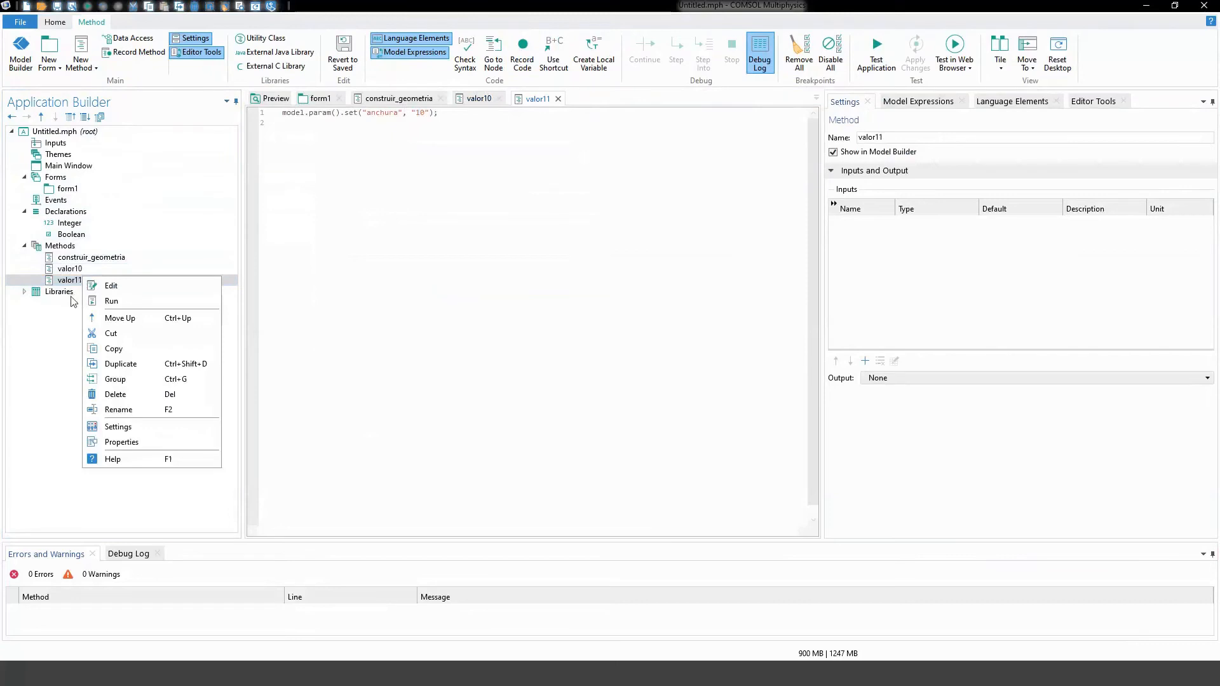
{"action": "left_click", "coordinate": [95, 408]}
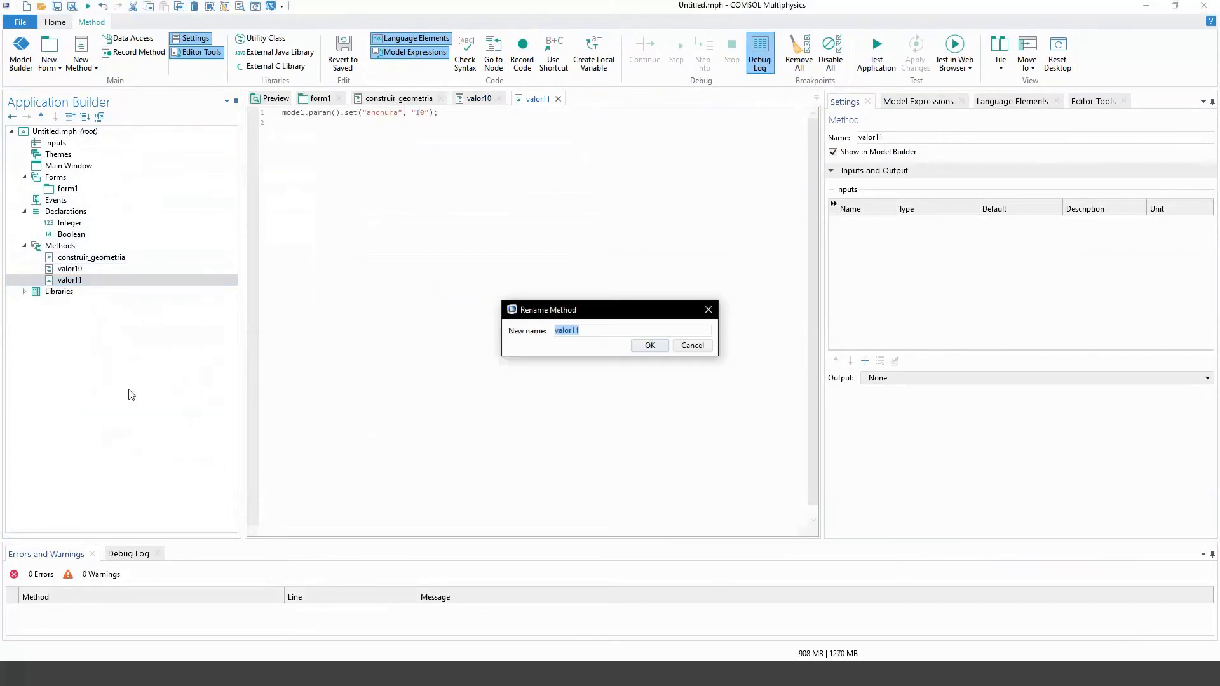
{"action": "type", "text": "v"}
{"action": "key", "text": "Return"}
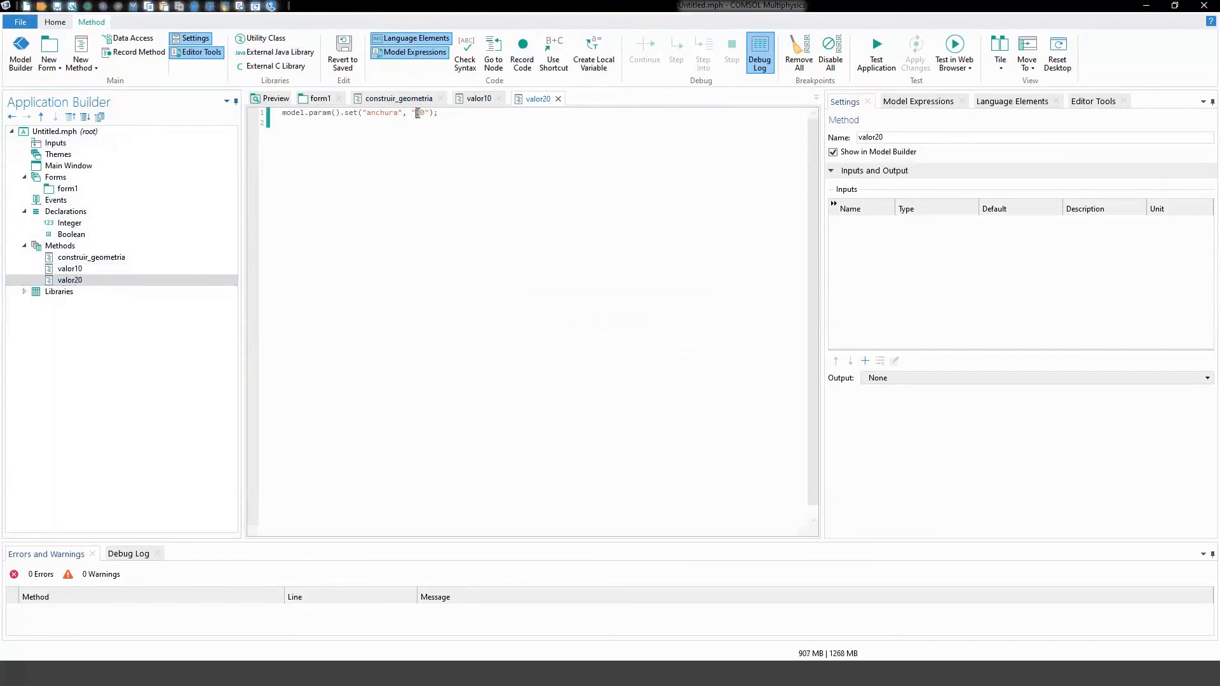
{"action": "type", "text": "2"}
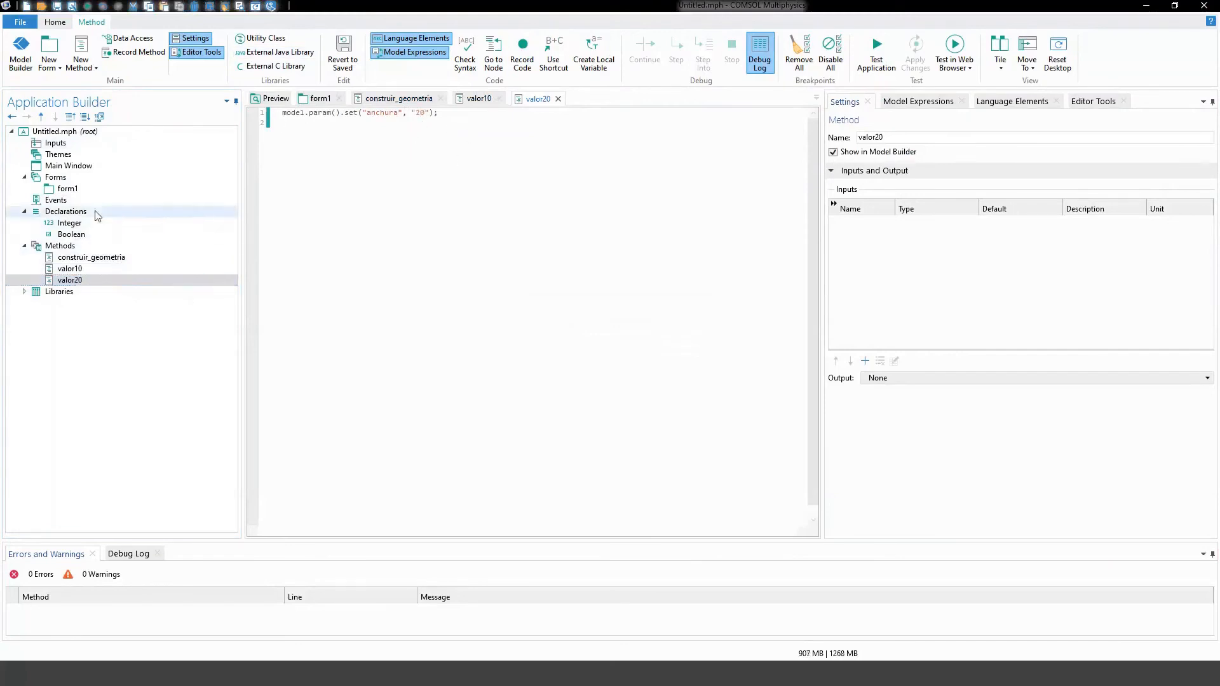
Step: Make form1's toggle button run the valor10 method for the Select action
{"action": "double_click", "coordinate": [67, 188]}
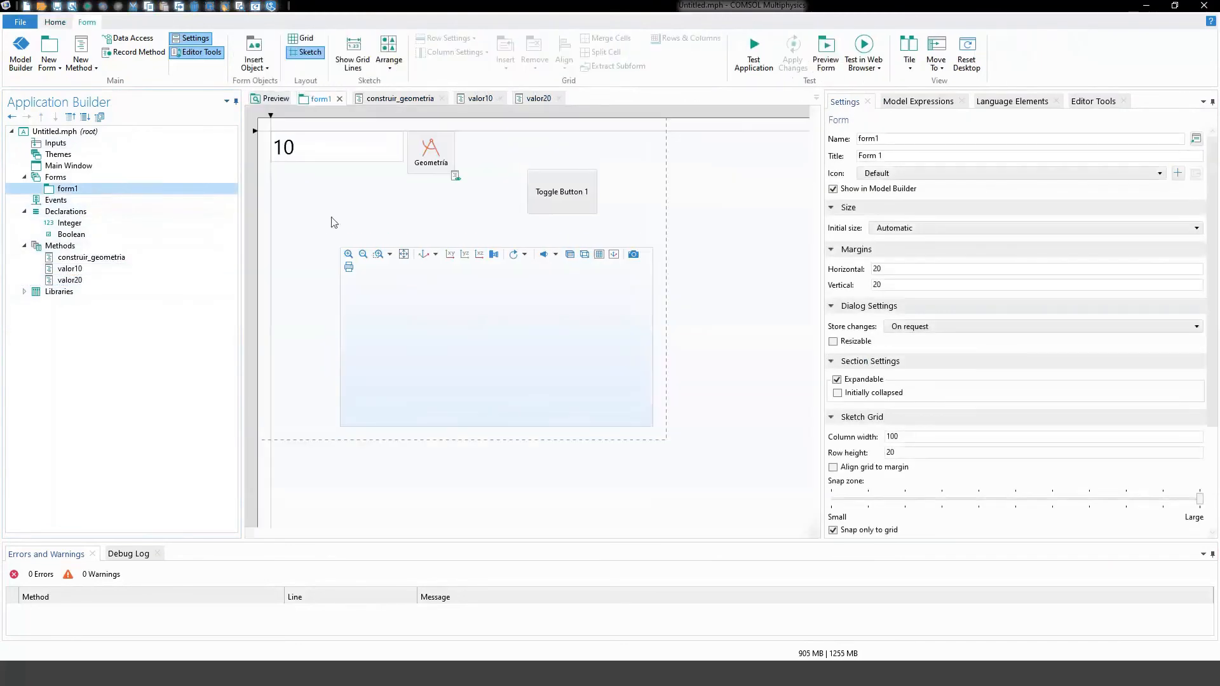
{"action": "left_click", "coordinate": [595, 198]}
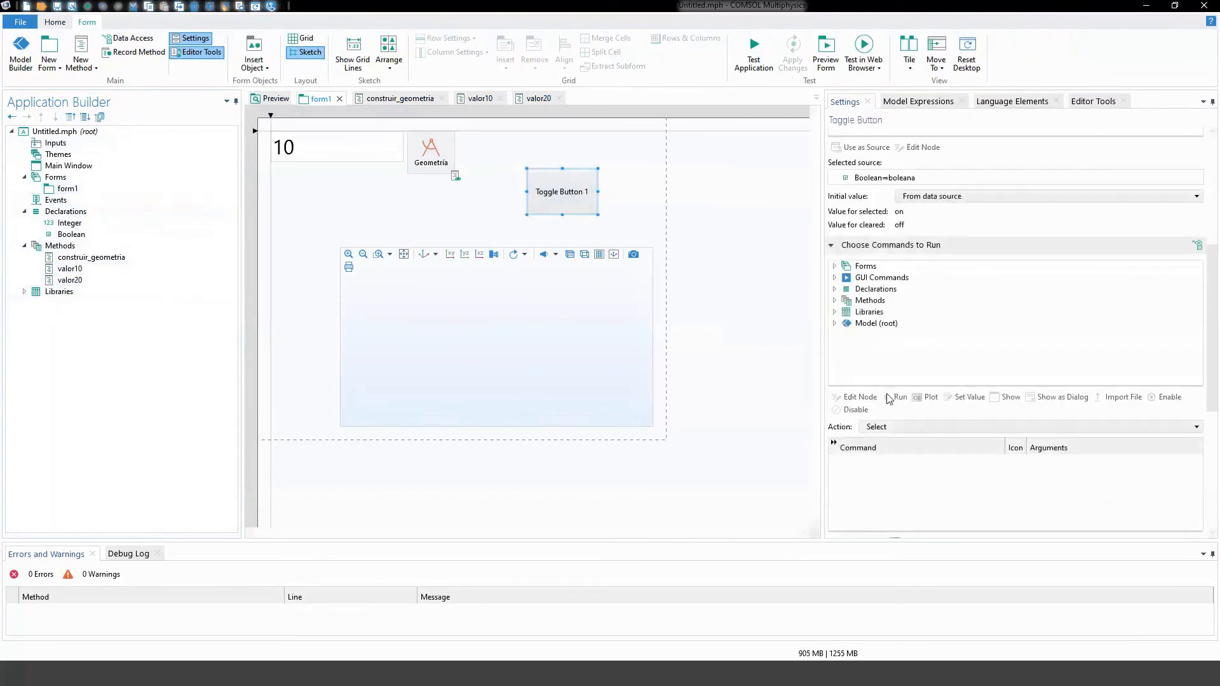
{"action": "left_click", "coordinate": [835, 300]}
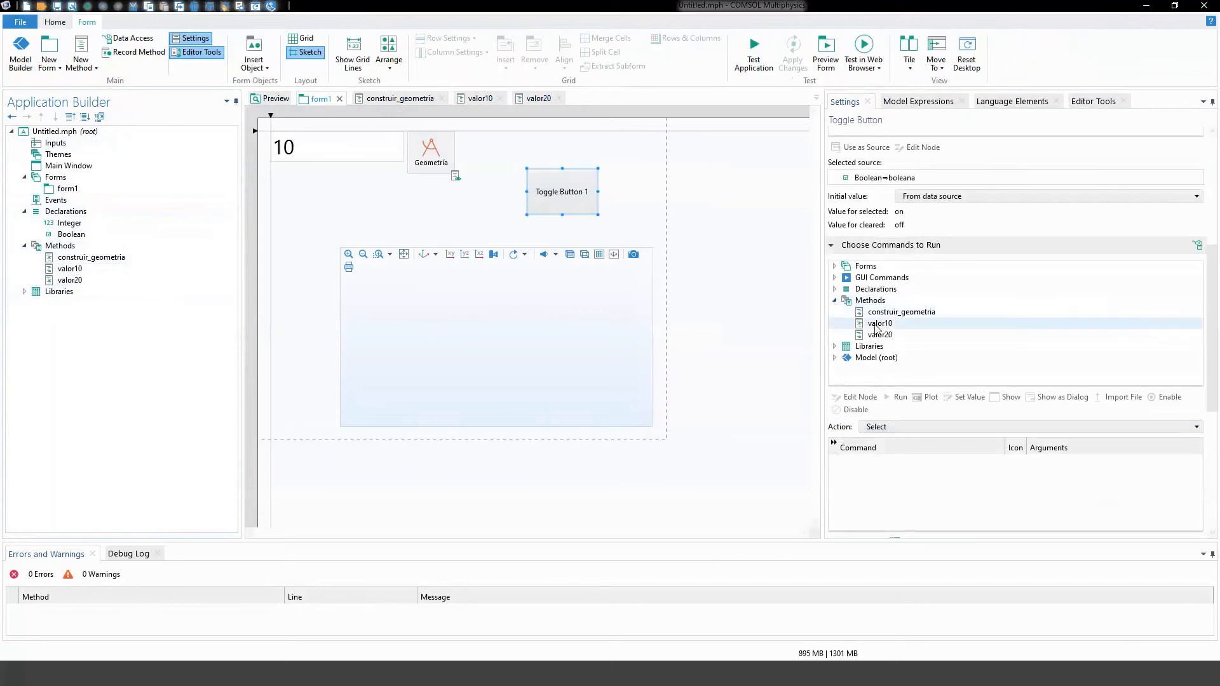
{"action": "double_click", "coordinate": [878, 324]}
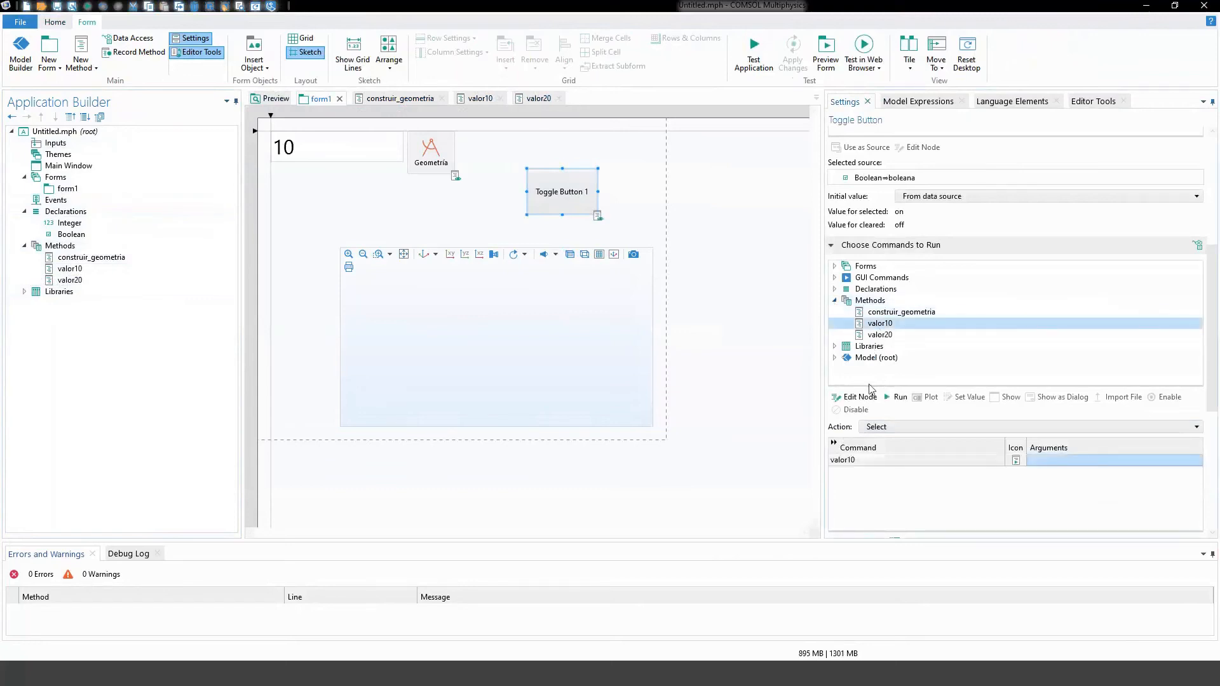
Step: Make the toggle button run the valor20 method for the Deselect action, and check the commands of both actions
{"action": "left_click", "coordinate": [882, 431]}
{"action": "left_click", "coordinate": [914, 446]}
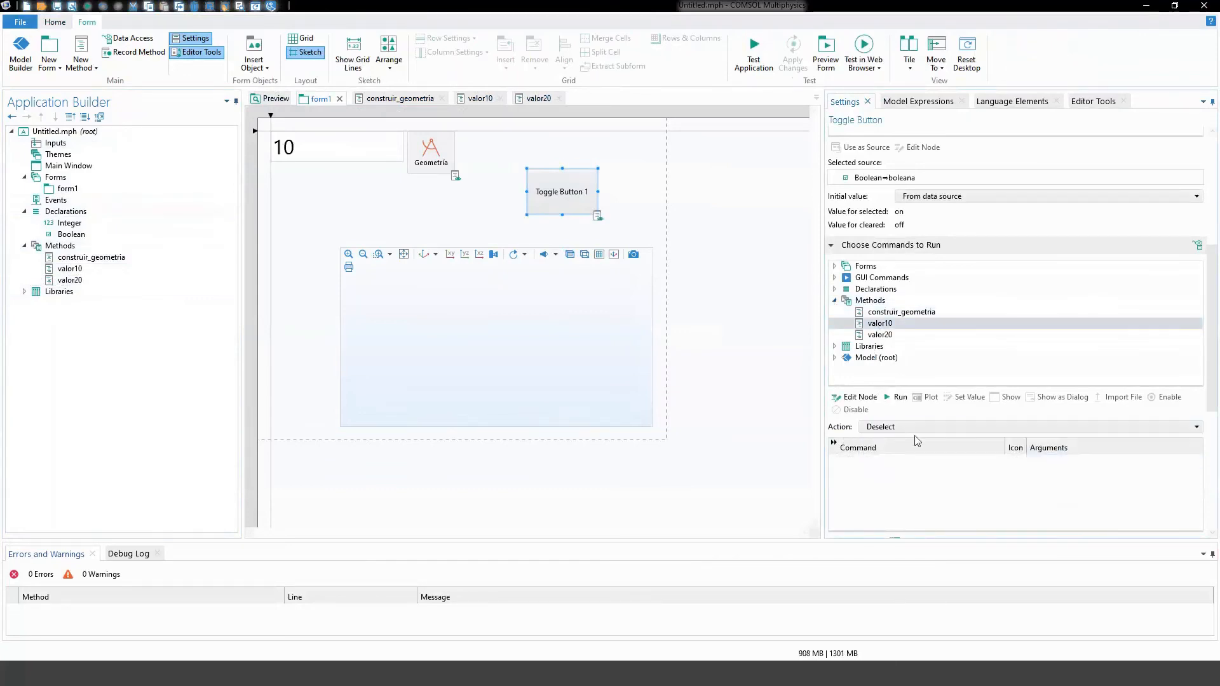
{"action": "double_click", "coordinate": [880, 335]}
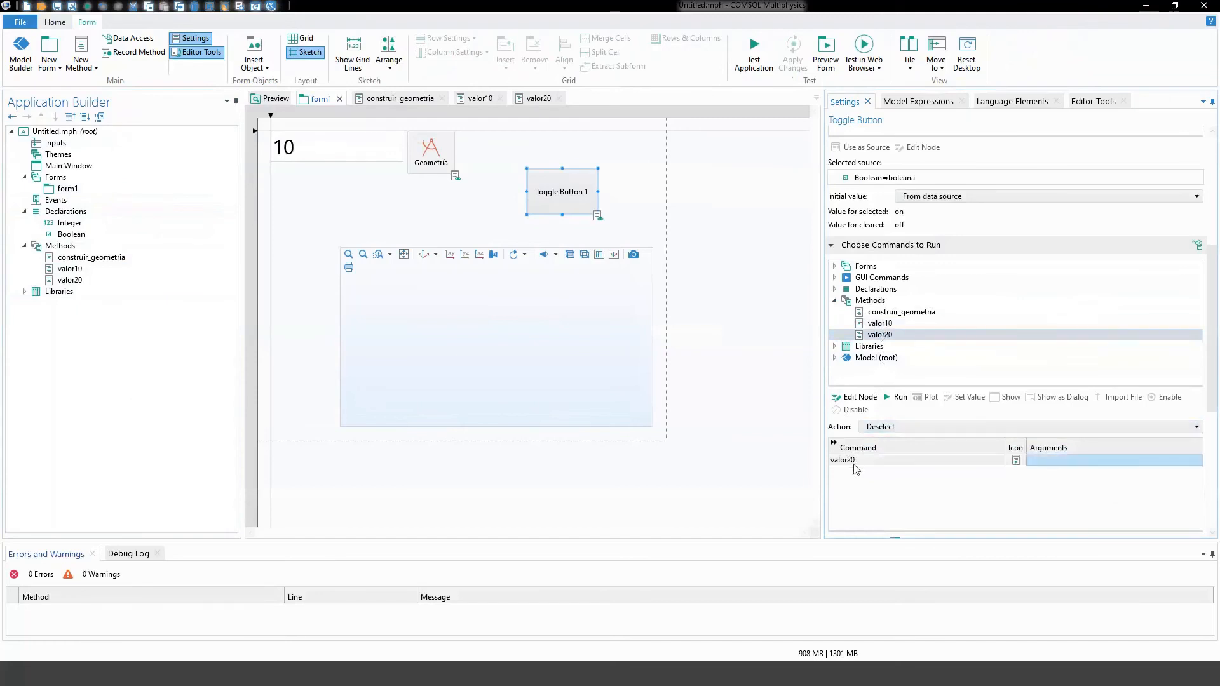
{"action": "left_click", "coordinate": [874, 431]}
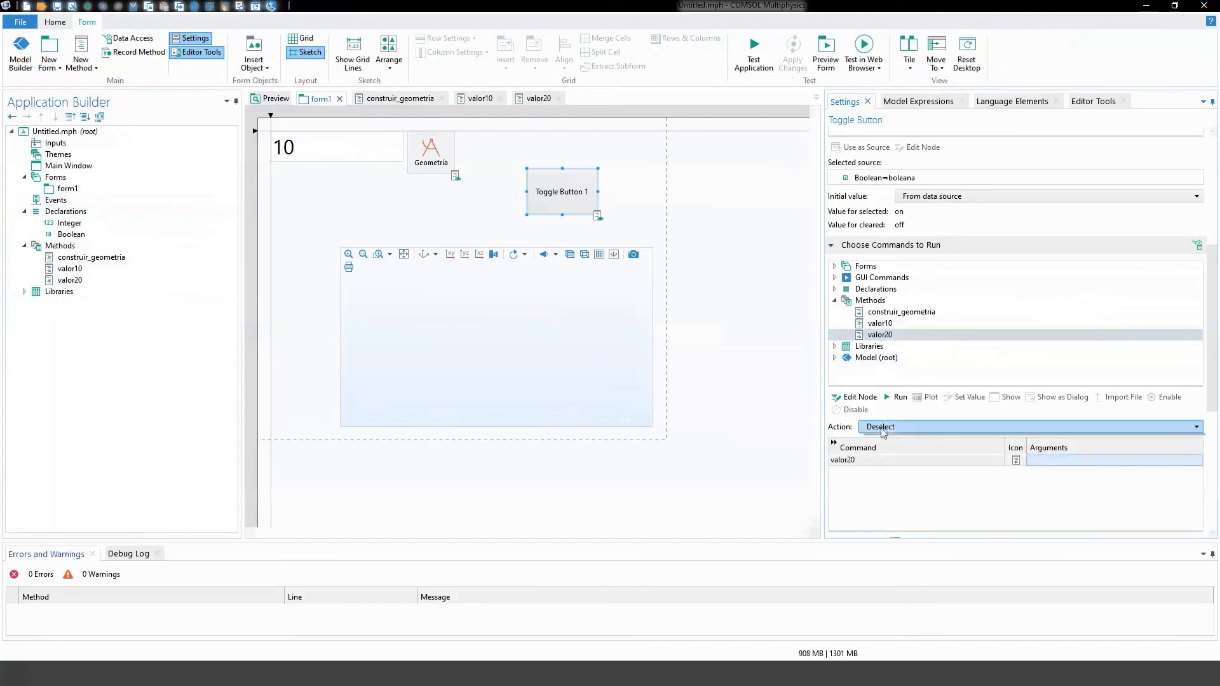
{"action": "left_click", "coordinate": [879, 440]}
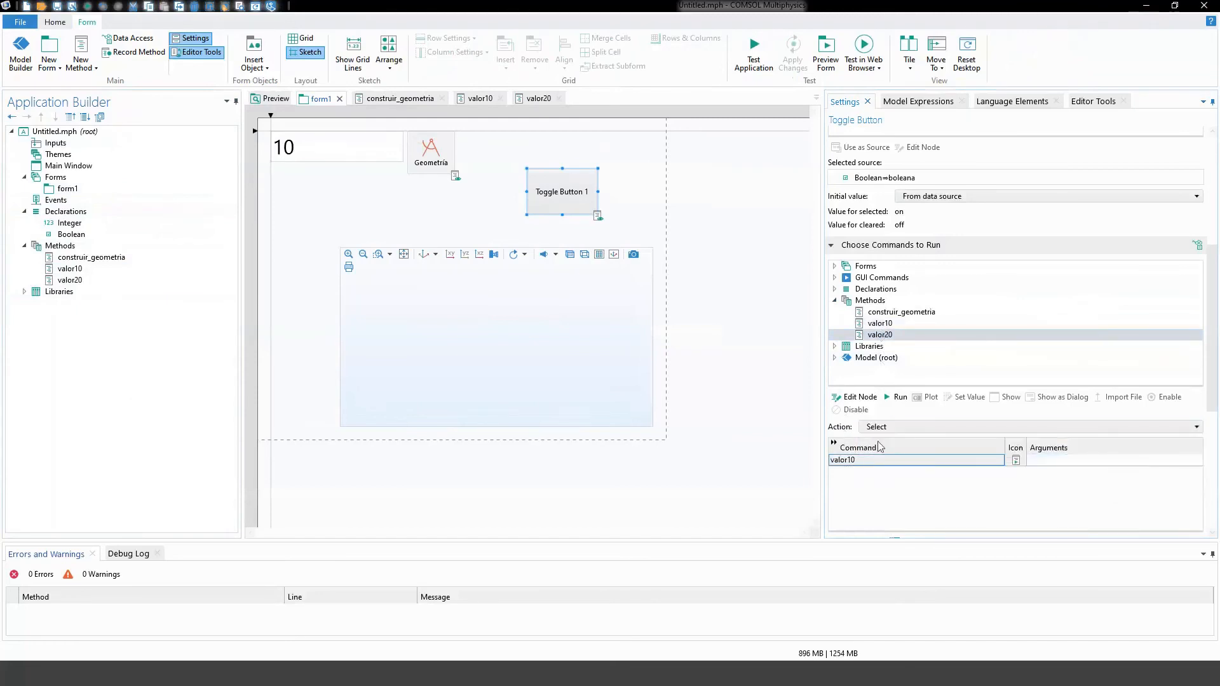
{"action": "left_click", "coordinate": [879, 429]}
{"action": "left_click", "coordinate": [874, 452]}
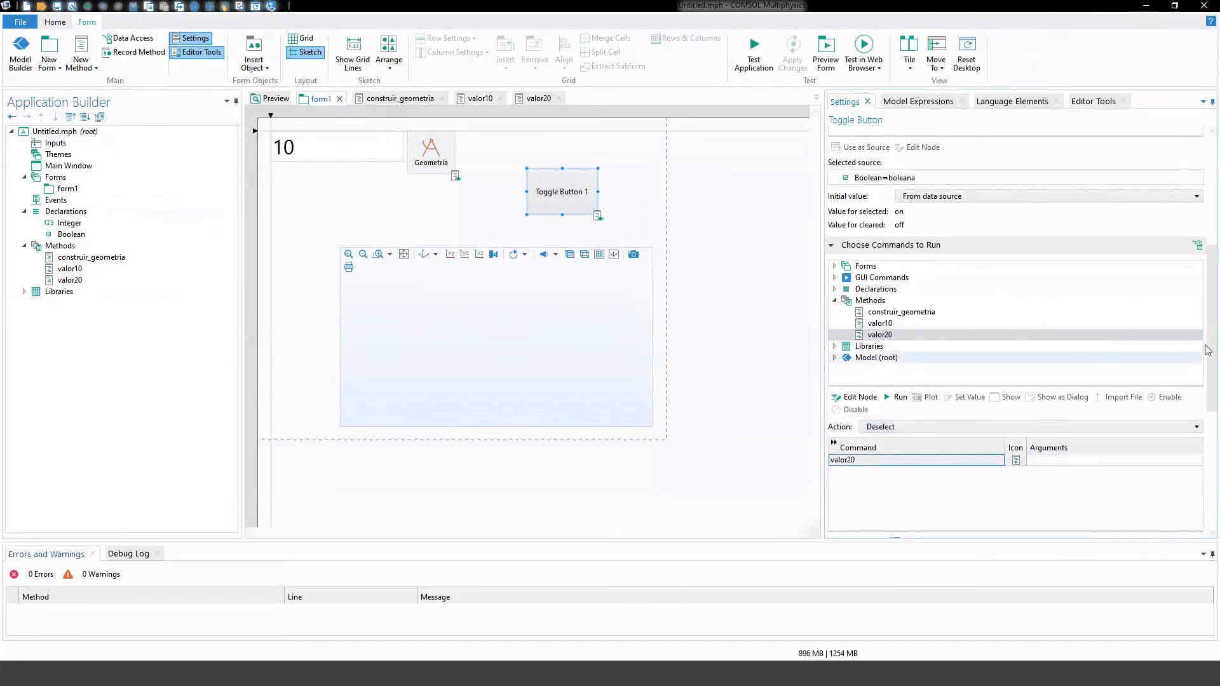
Step: Review the toggle button's position, size and appearance settings, then deselect the button
{"action": "scroll", "coordinate": [1202, 369], "scroll_direction": "down", "scroll_amount": 4}
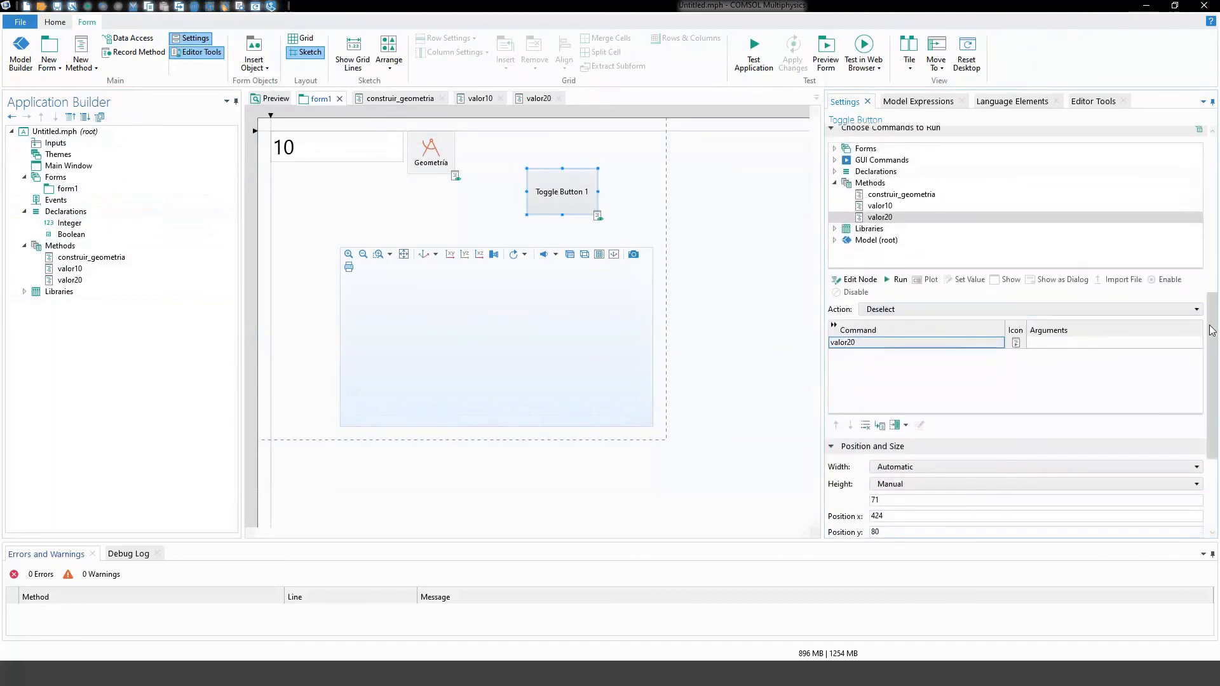
{"action": "scroll", "coordinate": [1206, 345], "scroll_direction": "down", "scroll_amount": 1}
{"action": "scroll", "coordinate": [1205, 345], "scroll_direction": "down", "scroll_amount": 1}
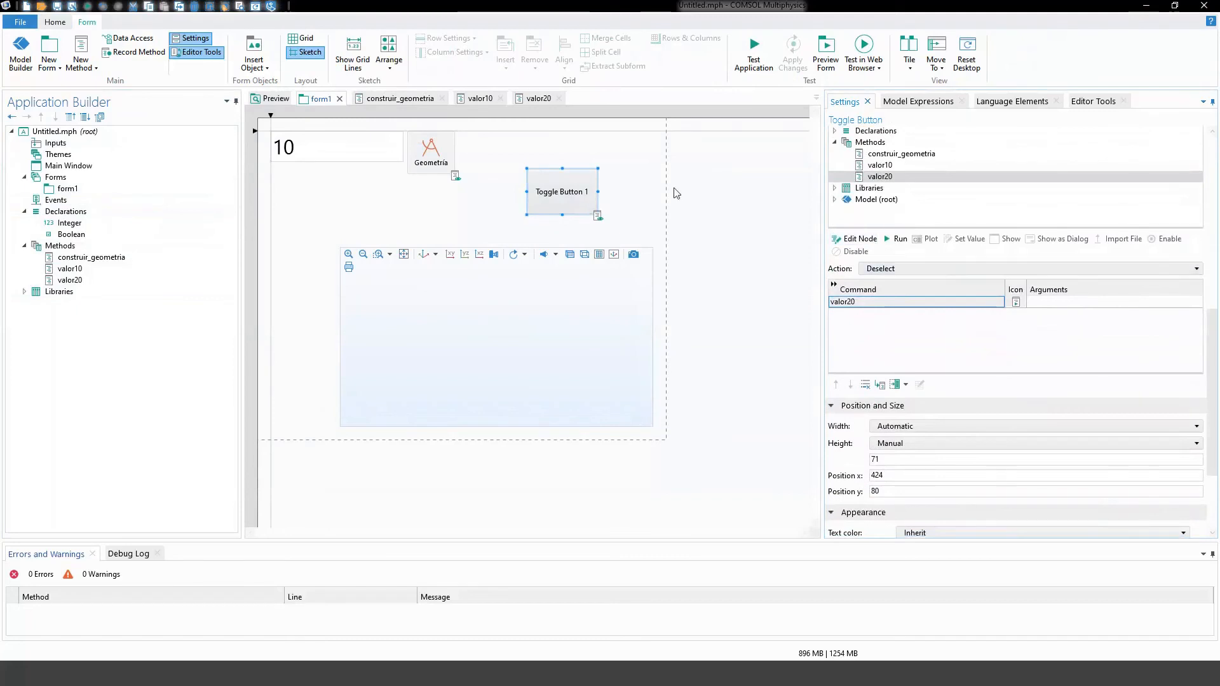
{"action": "scroll", "coordinate": [1194, 356], "scroll_direction": "down", "scroll_amount": 5}
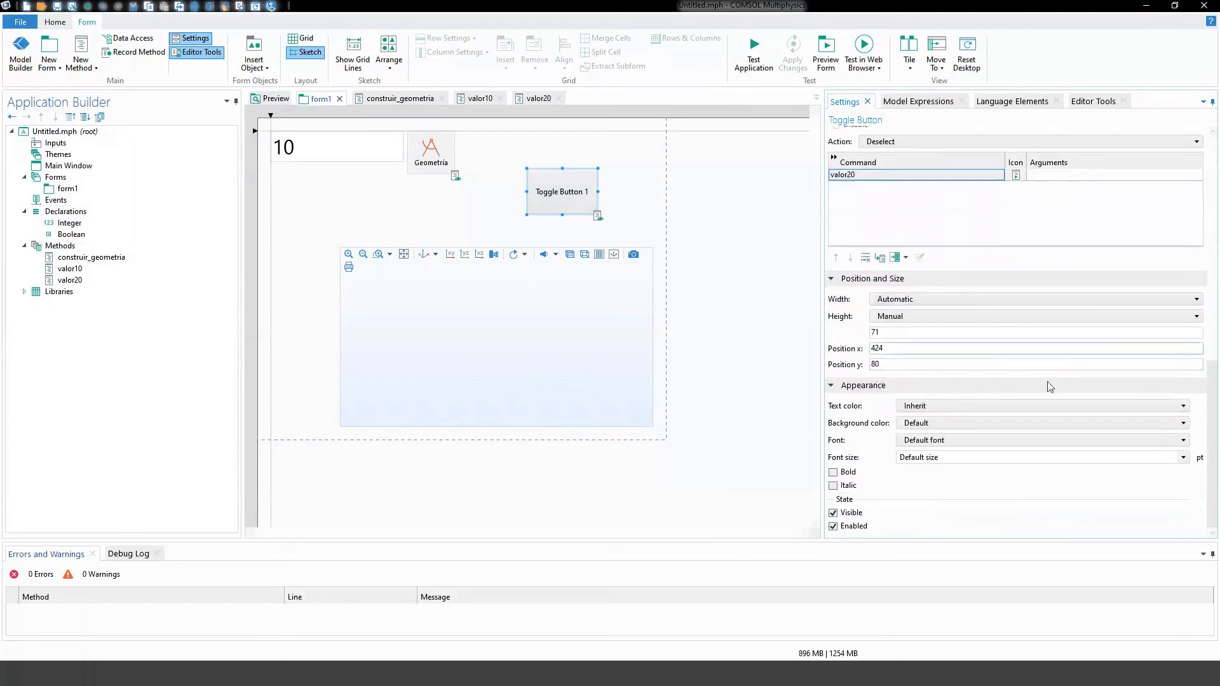
{"action": "left_click", "coordinate": [518, 216]}
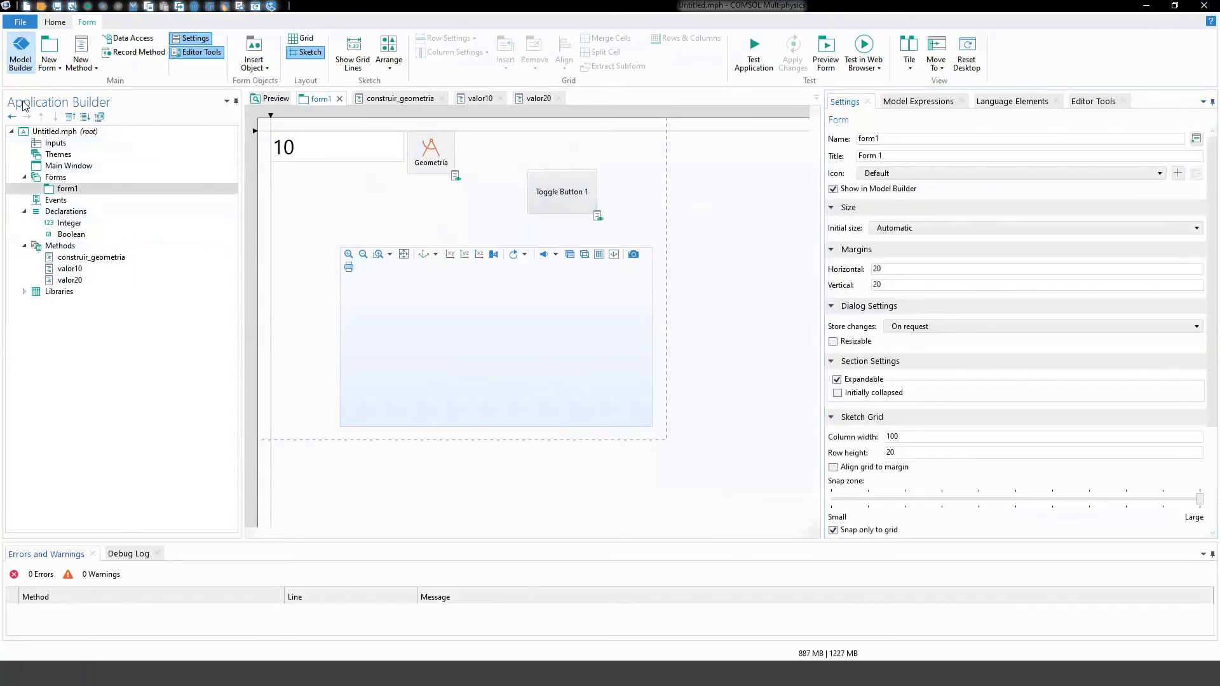
Step: Set the anchura parameter back to 1 in the model's Parameters 1
{"action": "left_click", "coordinate": [21, 66]}
{"action": "left_click", "coordinate": [389, 198]}
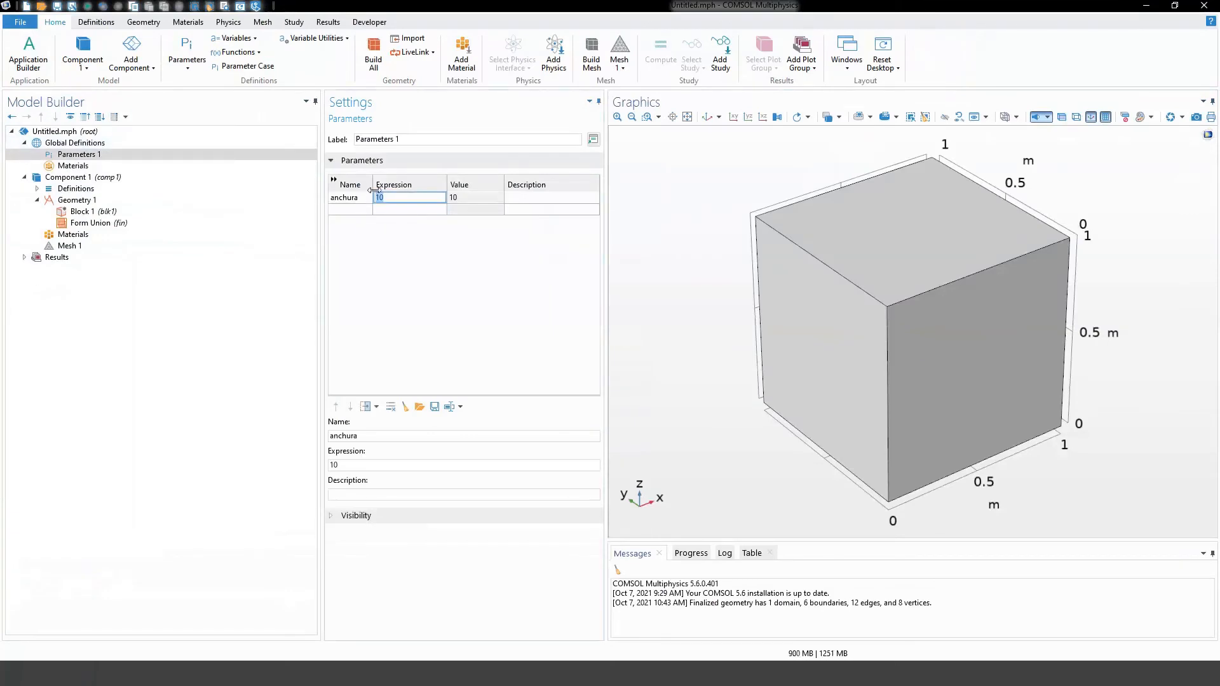
{"action": "key", "text": "Return"}
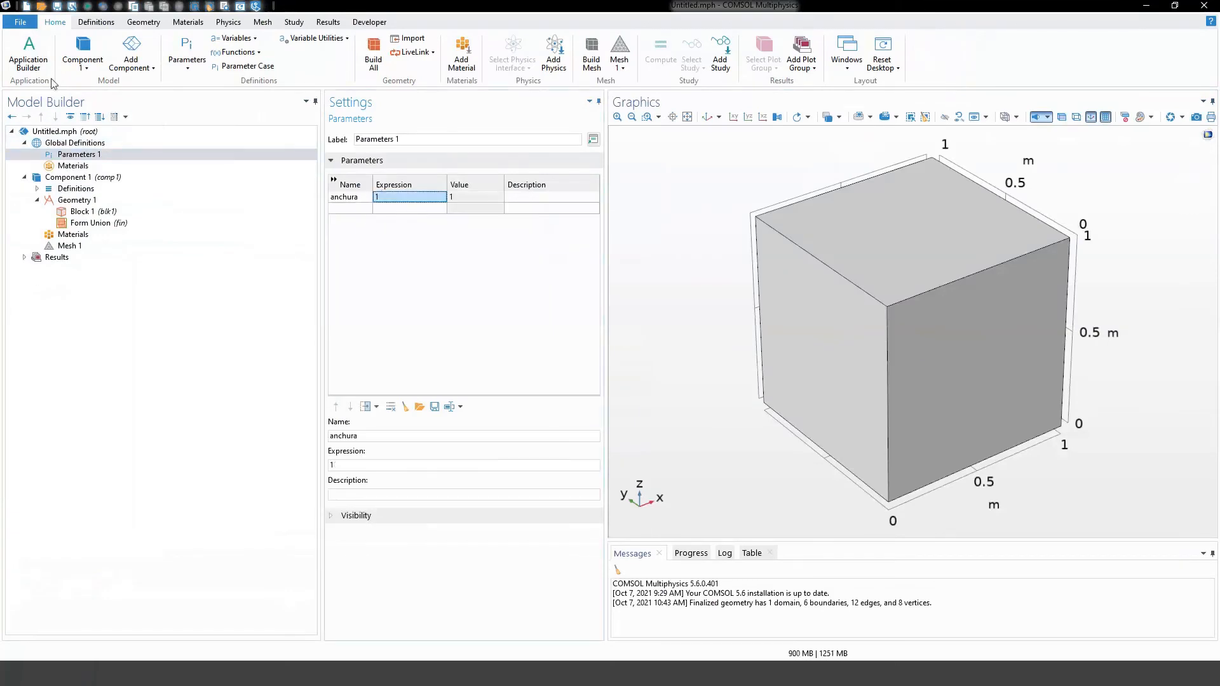
Step: Return to the Application Builder, run the test application, and switch the toggle button off and on again
{"action": "left_click", "coordinate": [28, 56]}
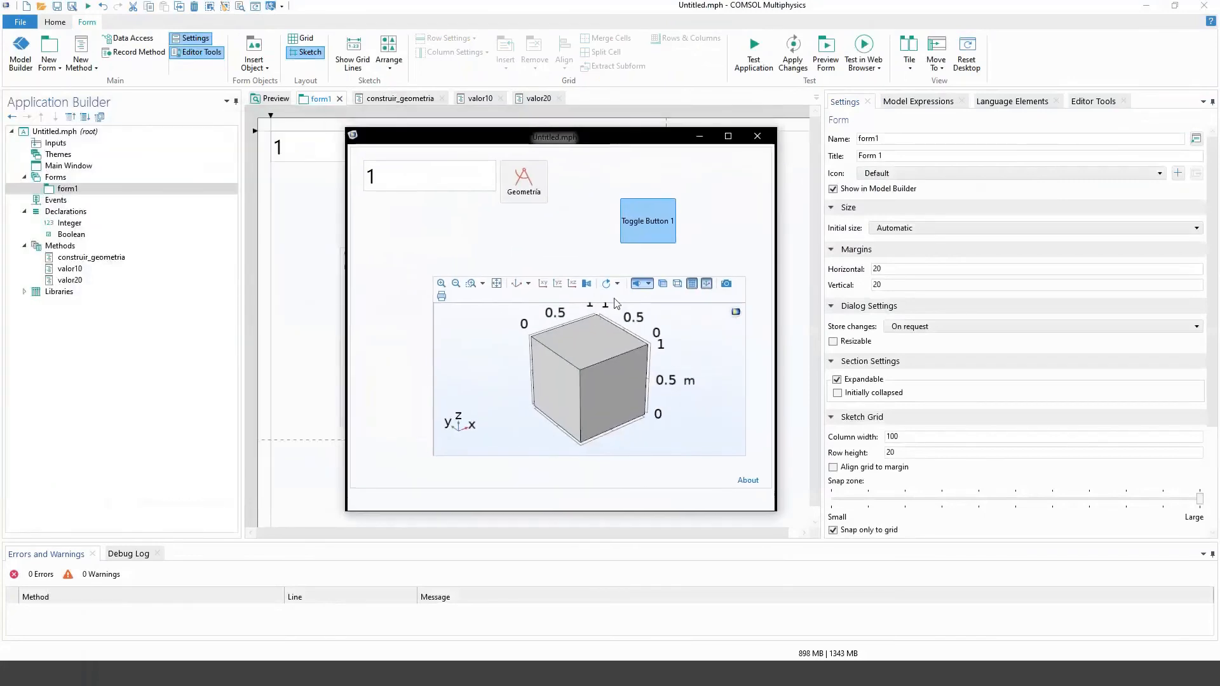
{"action": "left_click", "coordinate": [648, 220]}
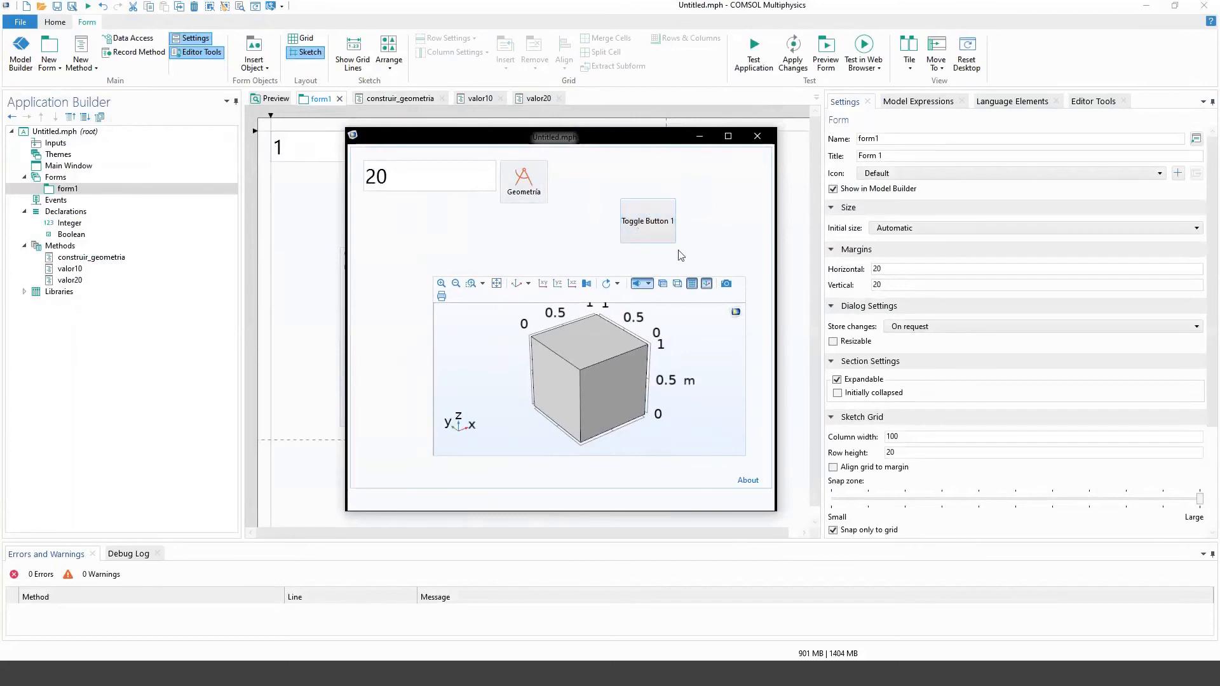
{"action": "left_click", "coordinate": [647, 225]}
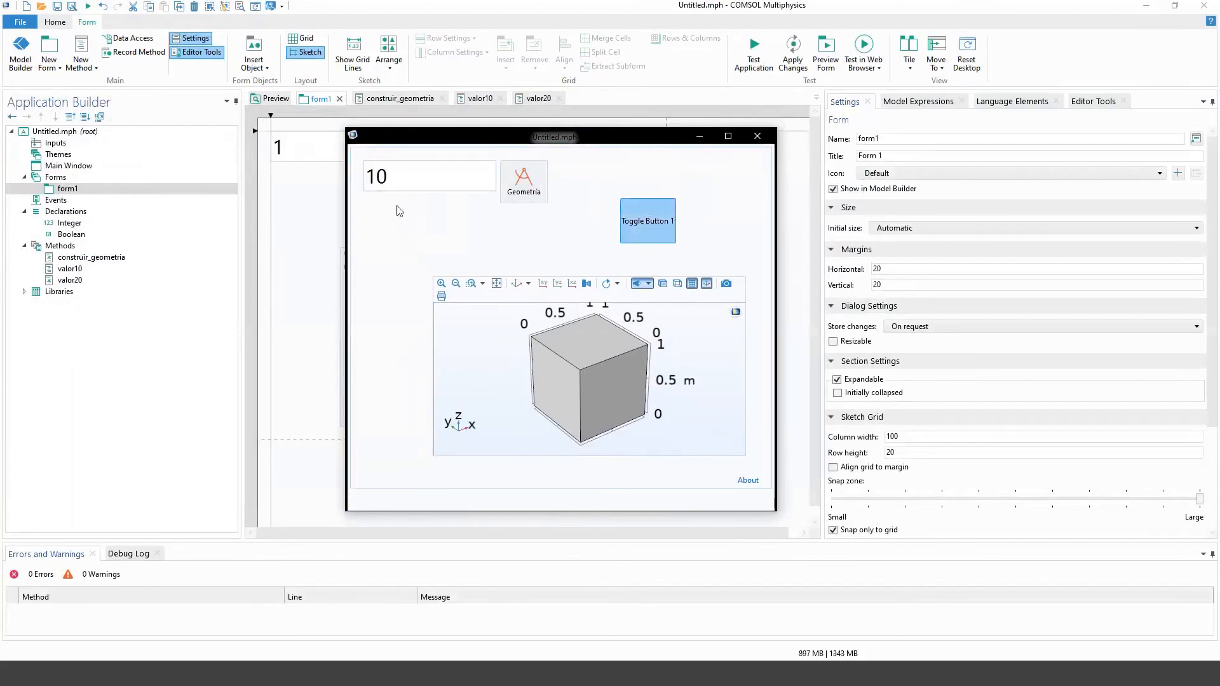
Step: Switch the toggle button on and off repeatedly in the test application to check how the input field responds
{"action": "left_click", "coordinate": [654, 231]}
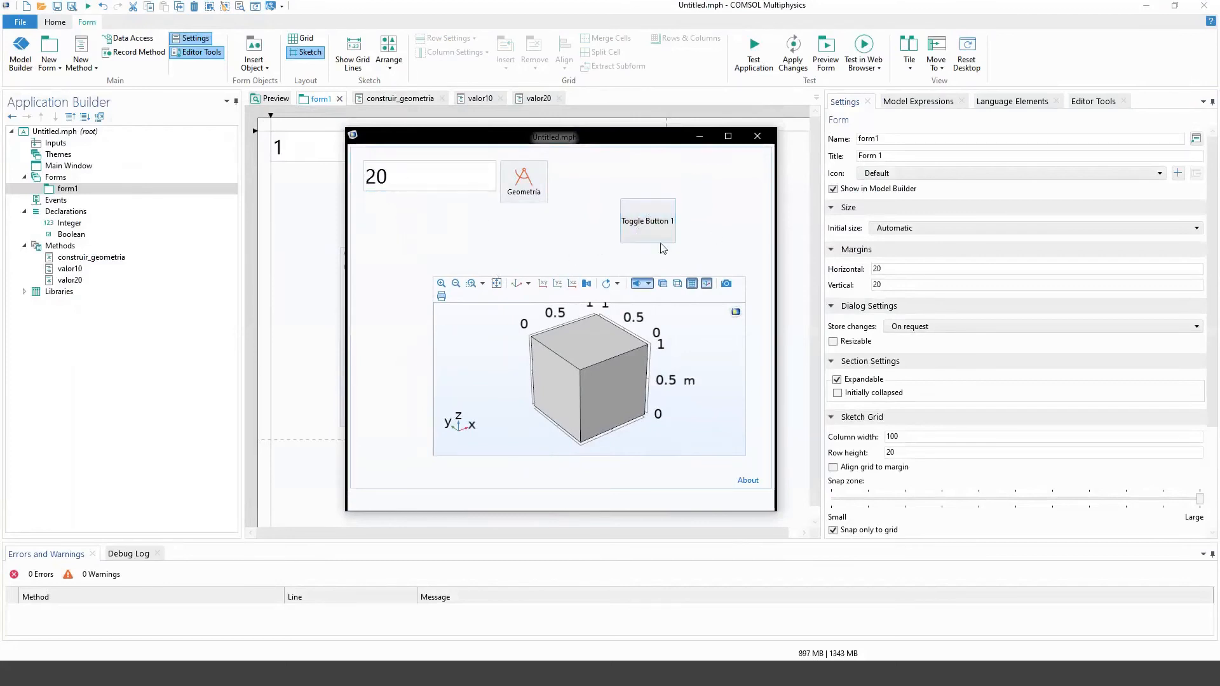
{"action": "left_click", "coordinate": [657, 235]}
{"action": "left_click", "coordinate": [649, 235]}
{"action": "left_click", "coordinate": [650, 234]}
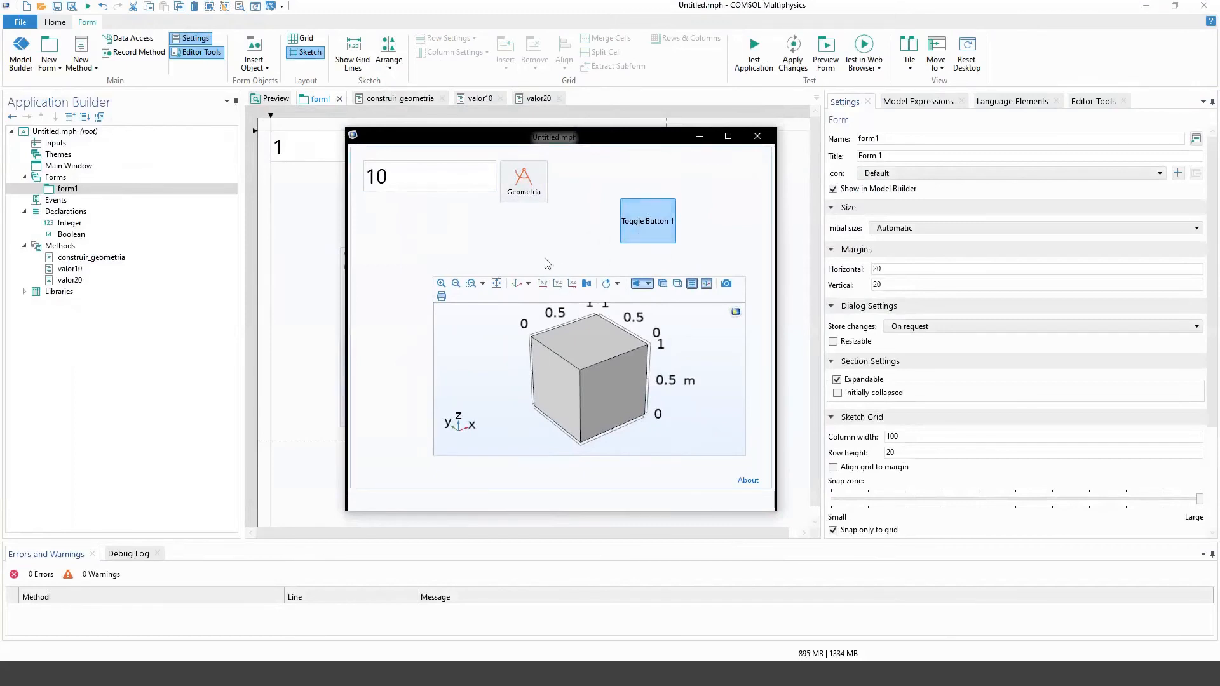
{"action": "left_click", "coordinate": [650, 234]}
{"action": "left_click", "coordinate": [650, 234]}
{"action": "left_click", "coordinate": [650, 234]}
{"action": "left_click", "coordinate": [650, 234]}
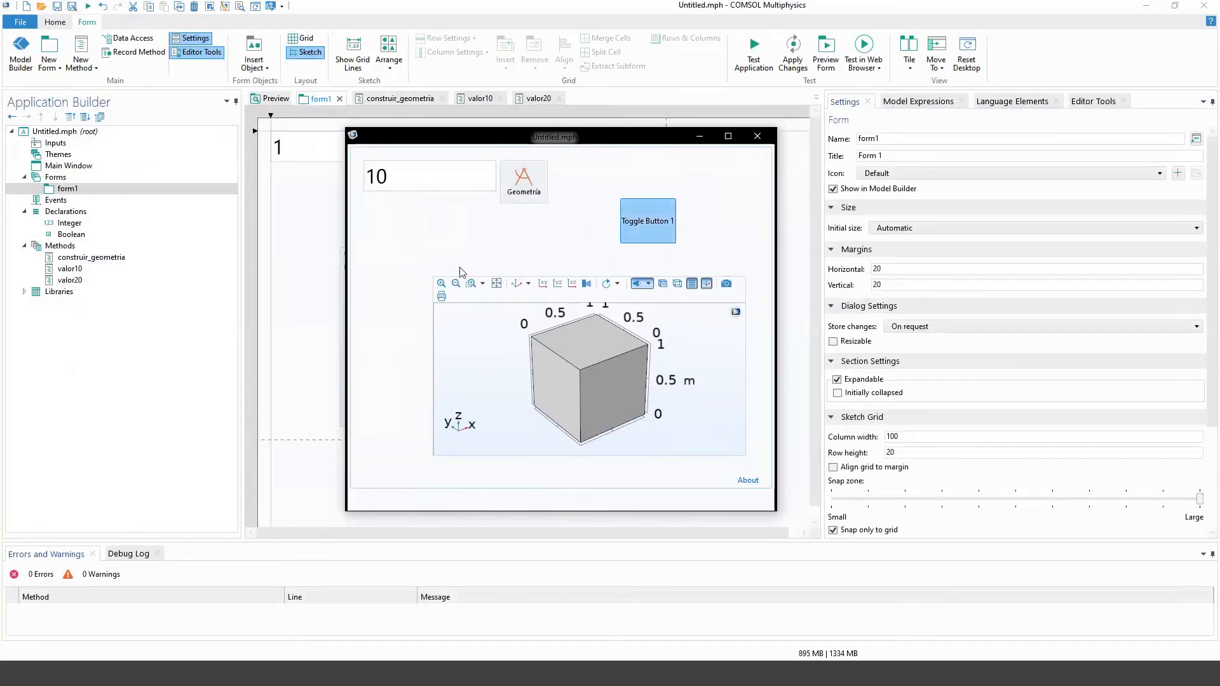
Step: Rebuild the geometry for both toggle button states in the test application, fitting the graphics view to the resulting block
{"action": "double_click", "coordinate": [376, 175]}
{"action": "left_click", "coordinate": [528, 202]}
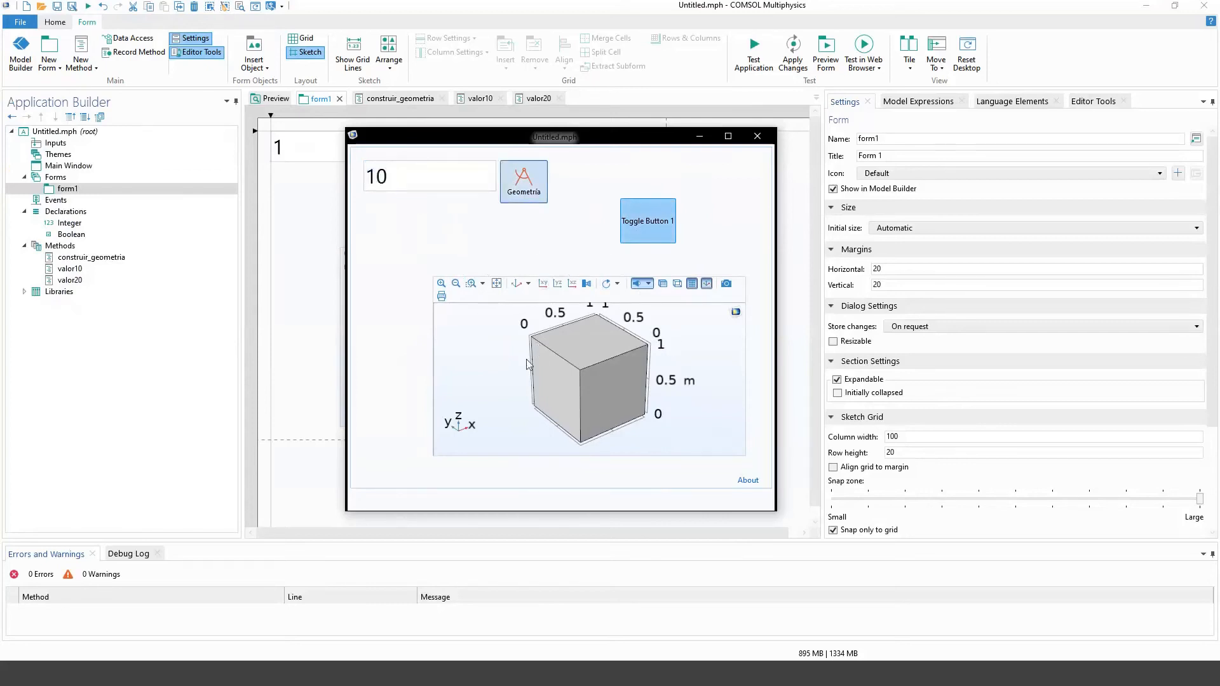
{"action": "left_click", "coordinate": [654, 230]}
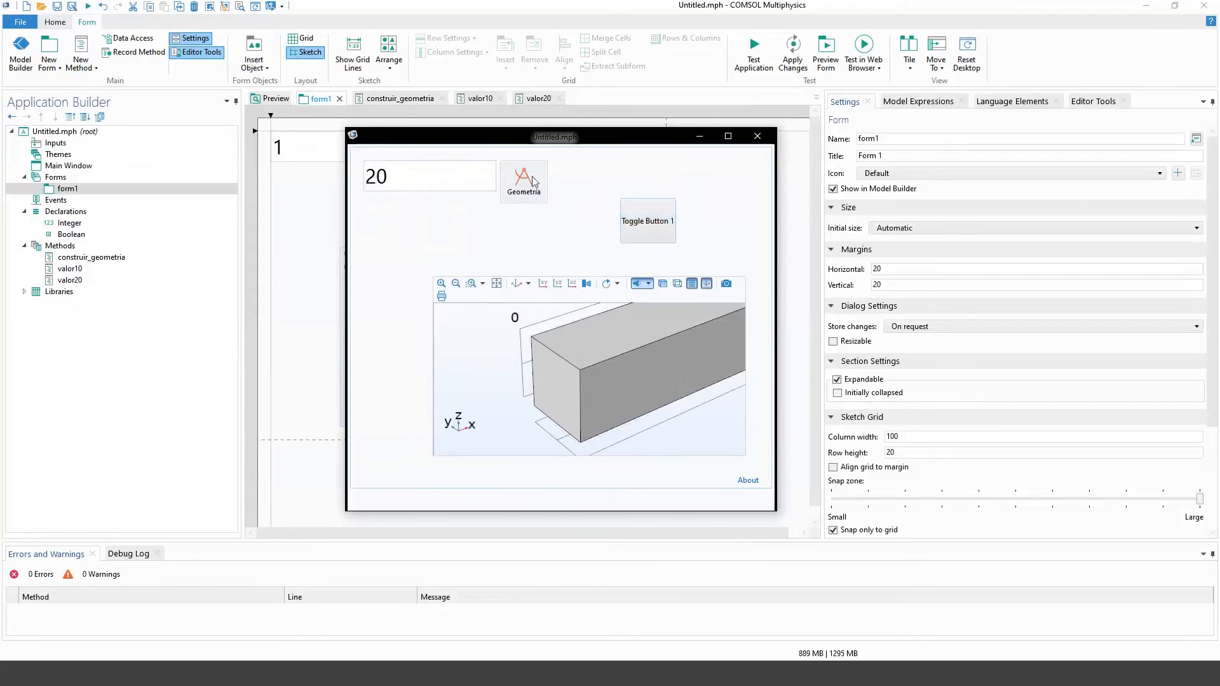
{"action": "left_click", "coordinate": [497, 283]}
{"action": "left_click", "coordinate": [527, 200]}
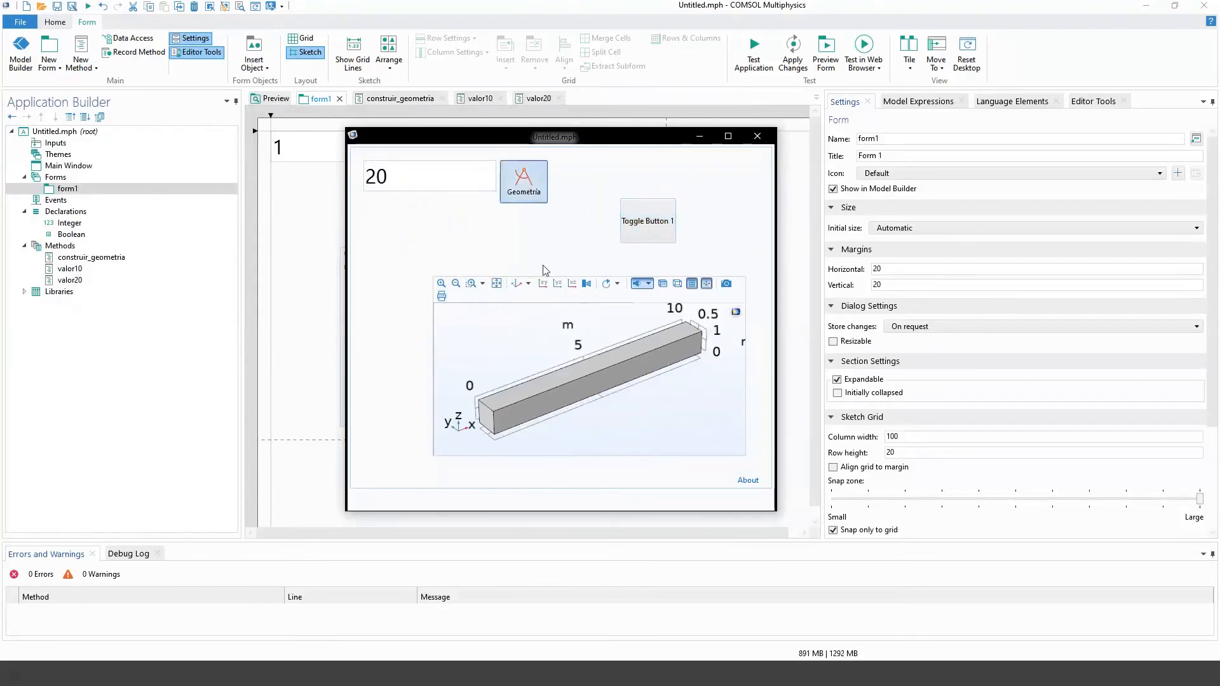
{"action": "left_click", "coordinate": [496, 283]}
{"action": "left_click", "coordinate": [652, 225]}
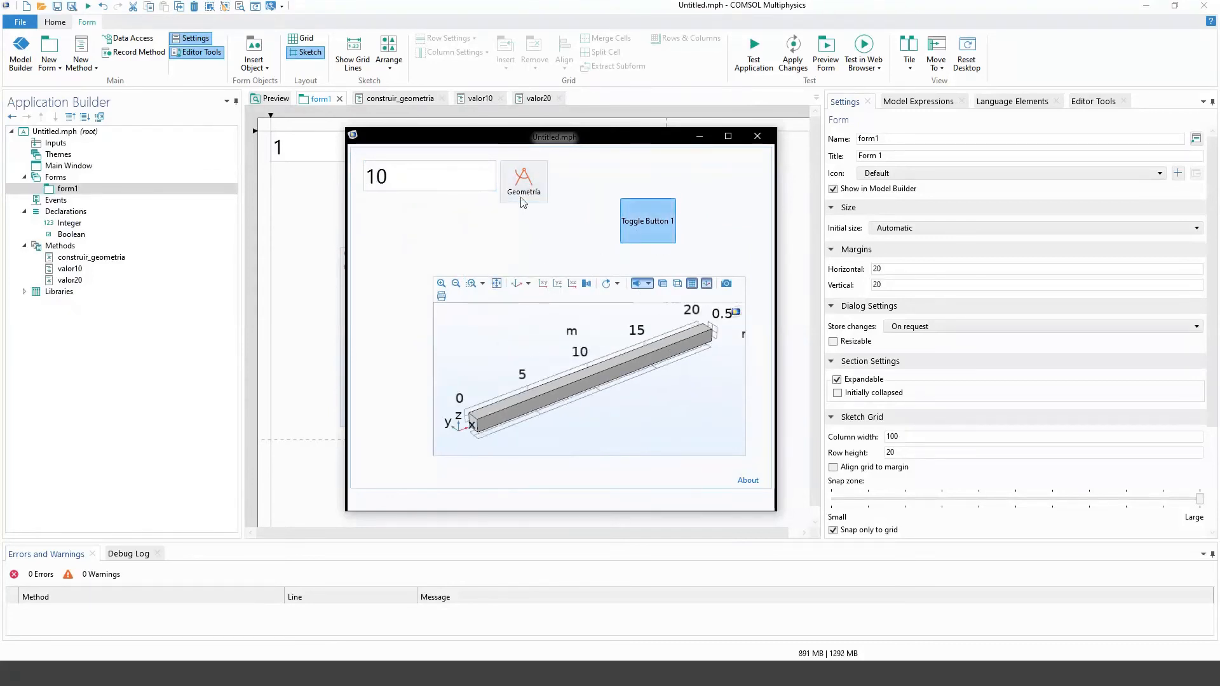
{"action": "left_click", "coordinate": [657, 236]}
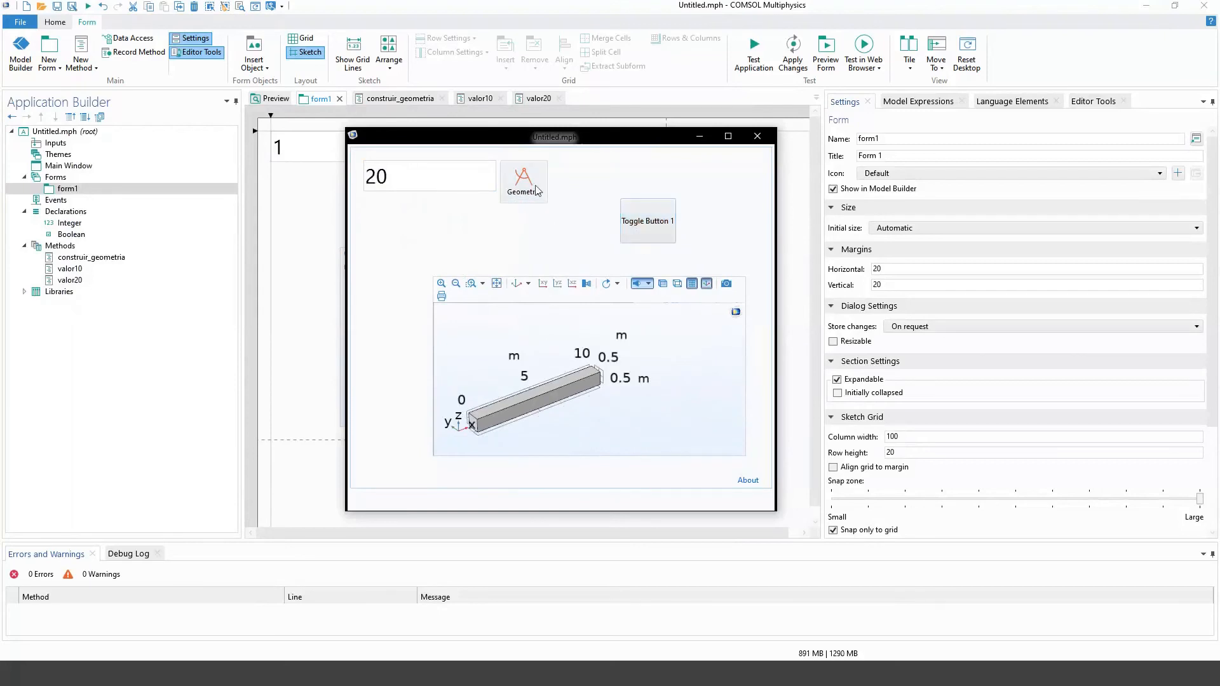
Step: Close the test application and move the toggle button on form1 directly beside the Geometría button
{"action": "left_click", "coordinate": [767, 136]}
{"action": "left_click_drag", "start_coordinate": [556, 193], "coordinate": [493, 160]}
{"action": "left_click", "coordinate": [609, 188]}
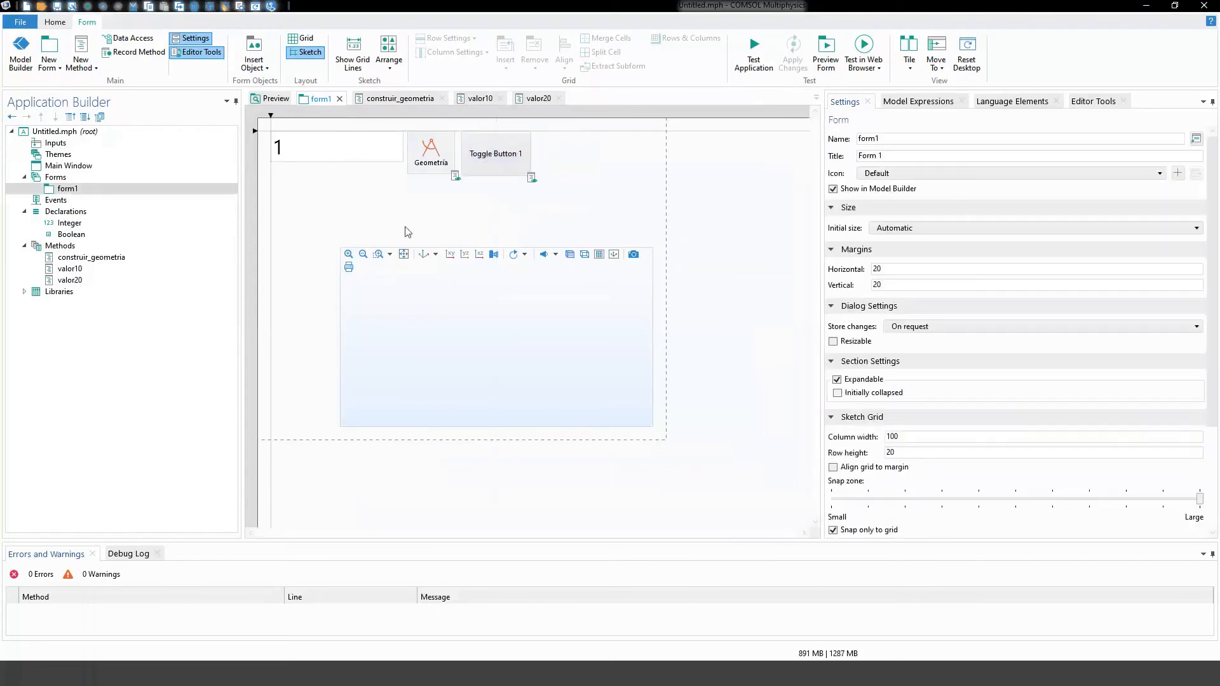
Step: Insert a check box on form1 and place it above the graphics view at about x 501, y 95
{"action": "left_click", "coordinate": [263, 71]}
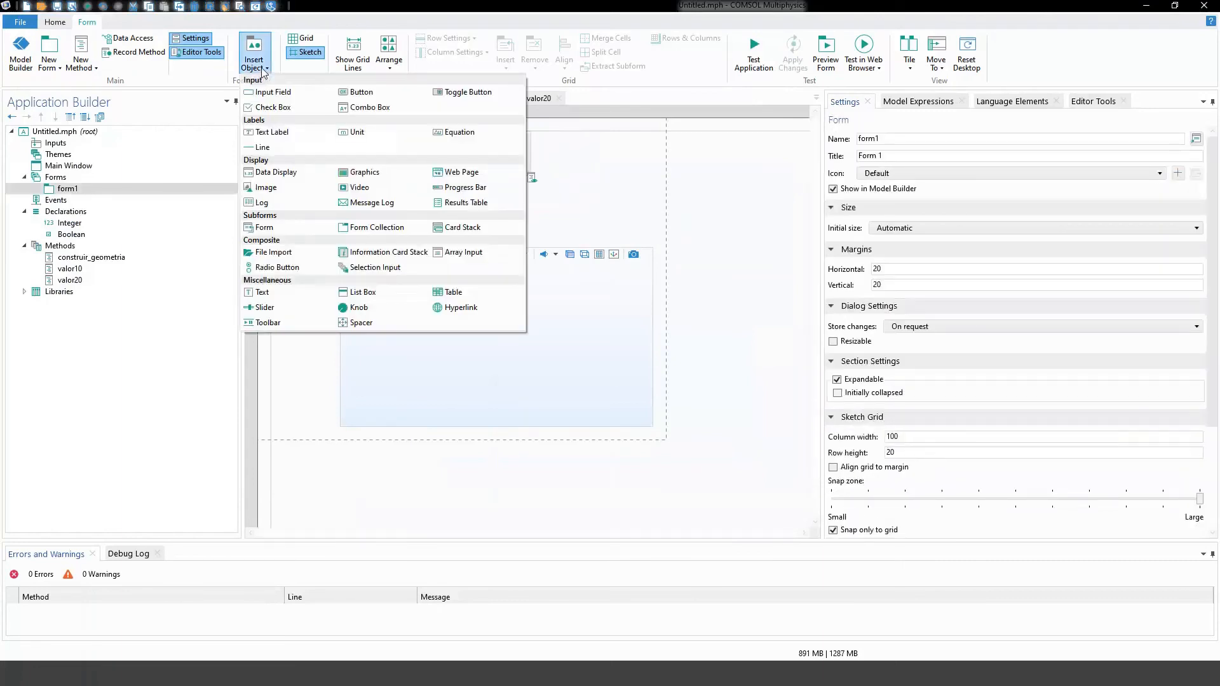
{"action": "left_click", "coordinate": [277, 109]}
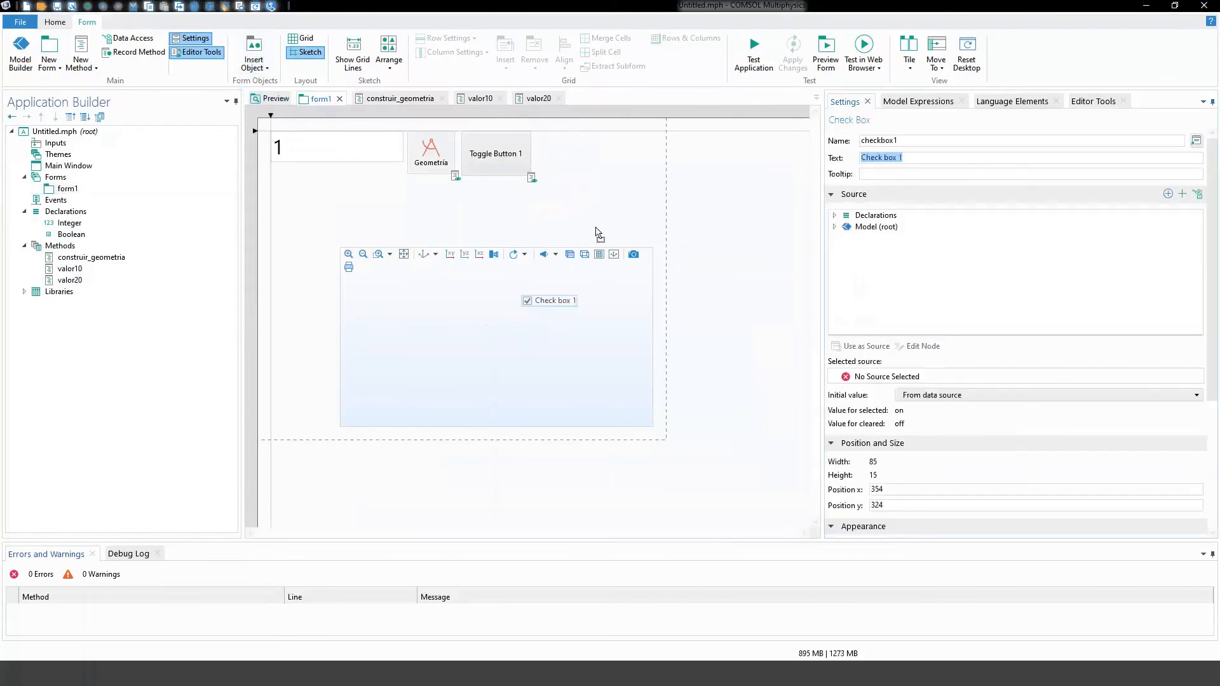
{"action": "left_click", "coordinate": [614, 191]}
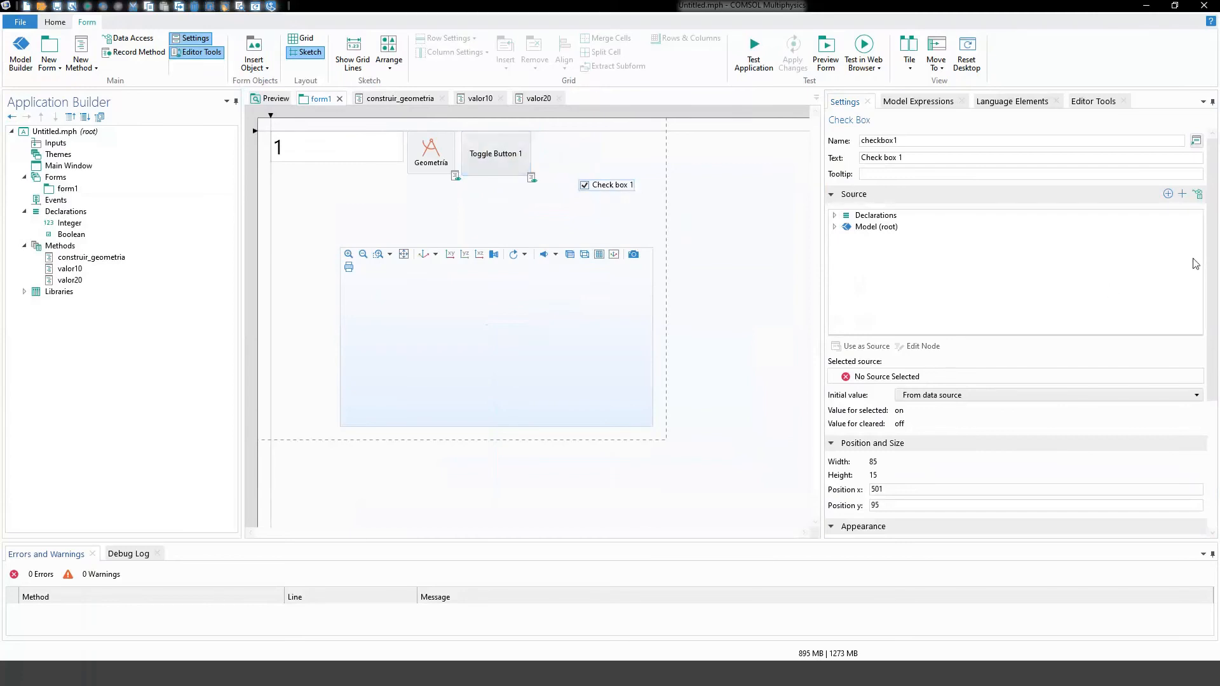
Step: Review the check box's source, appearance and event settings, and examine the input field's Visible and Enabled states
{"action": "scroll", "coordinate": [1191, 361], "scroll_direction": "down", "scroll_amount": 3}
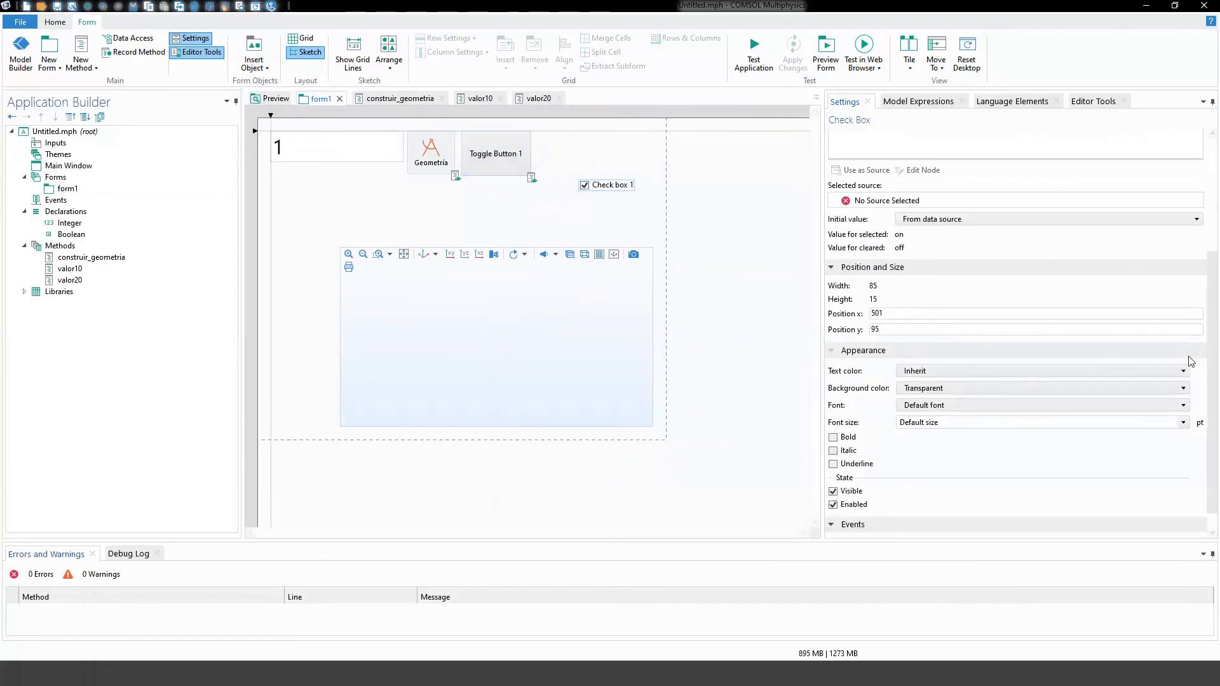
{"action": "scroll", "coordinate": [1196, 357], "scroll_direction": "down", "scroll_amount": 1}
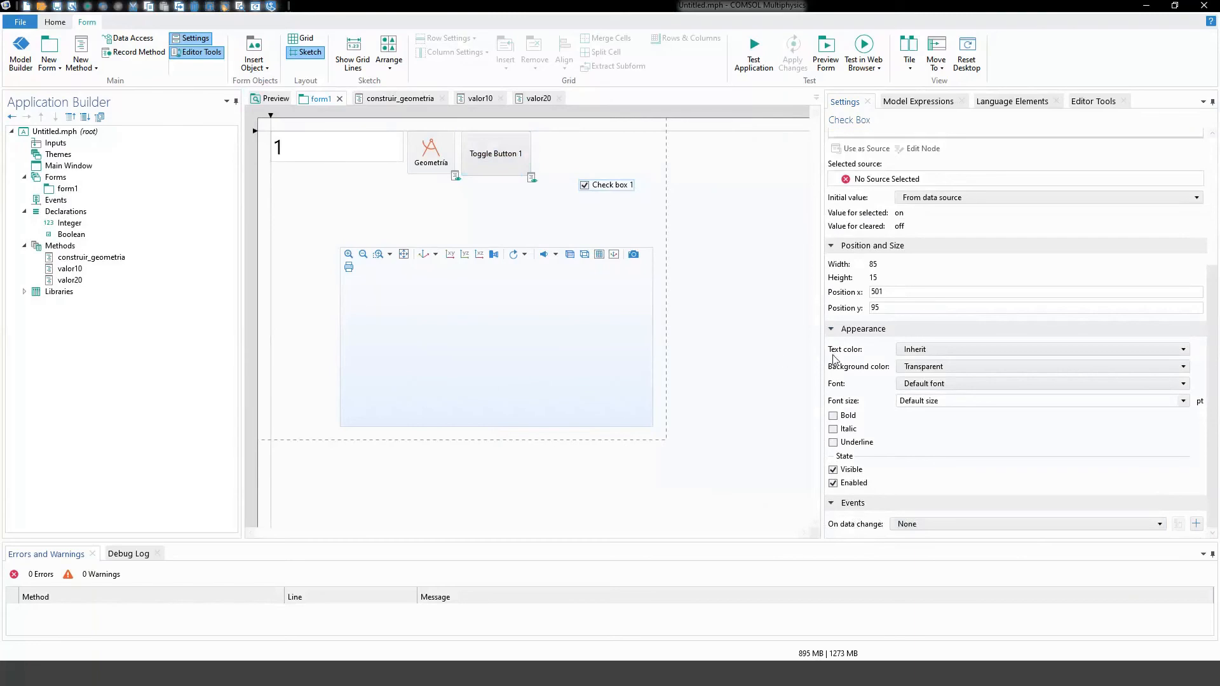
{"action": "left_click_drag", "start_coordinate": [1210, 331], "coordinate": [1201, 194]}
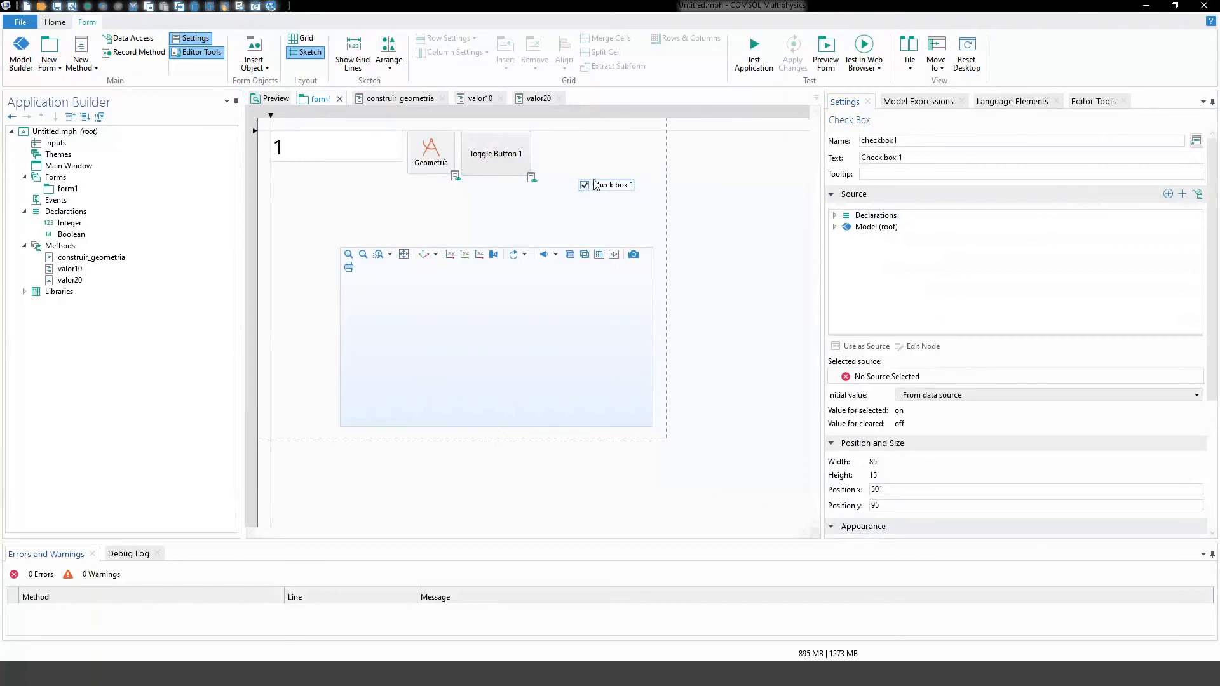
{"action": "left_click", "coordinate": [371, 153]}
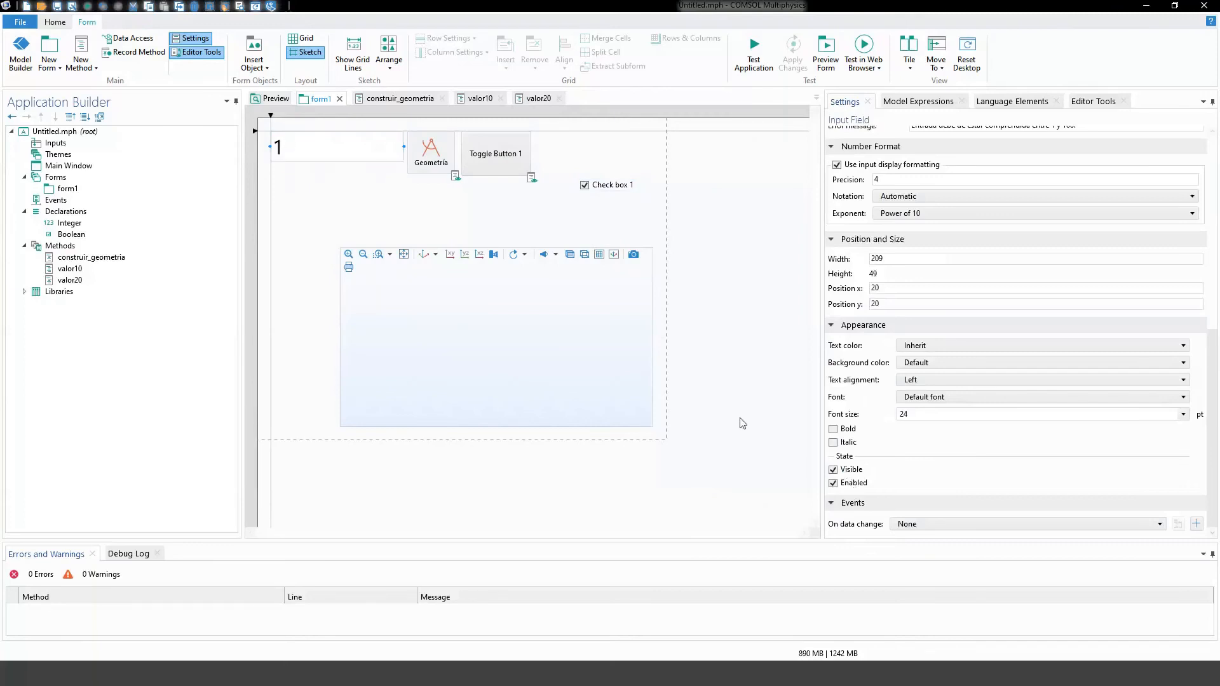
Step: Create a Boolean declaration named boleana2 and use it as the check box's source
{"action": "left_click", "coordinate": [594, 189]}
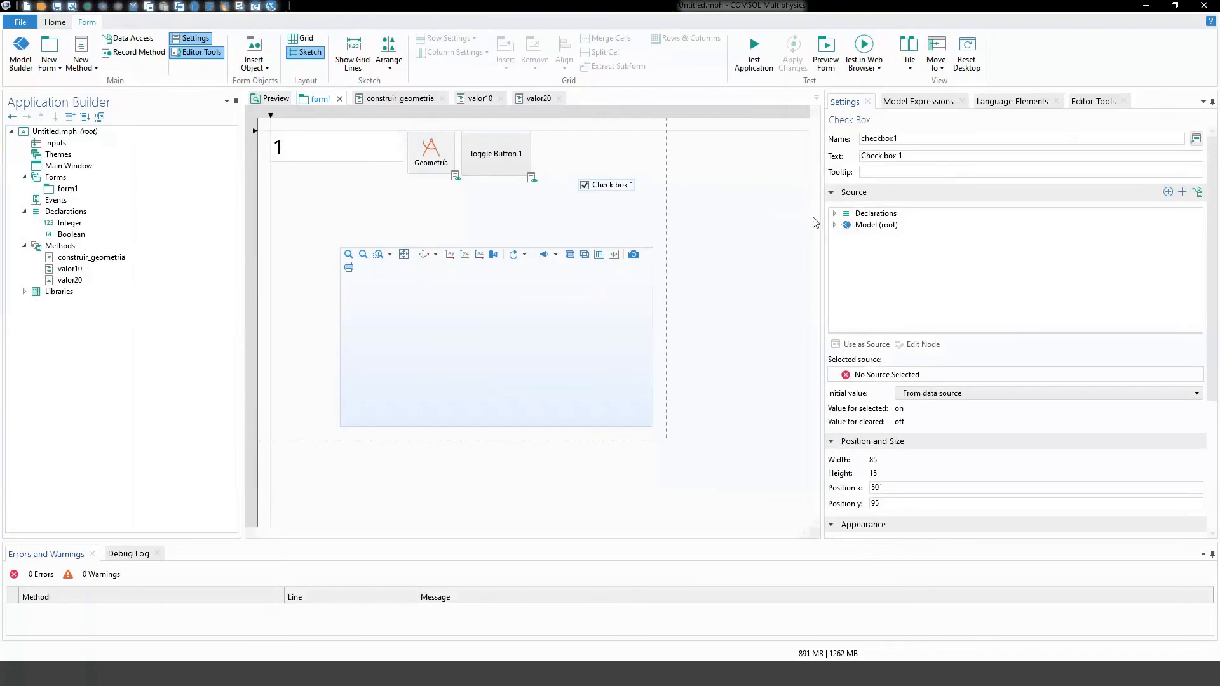
{"action": "left_click", "coordinate": [1169, 194]}
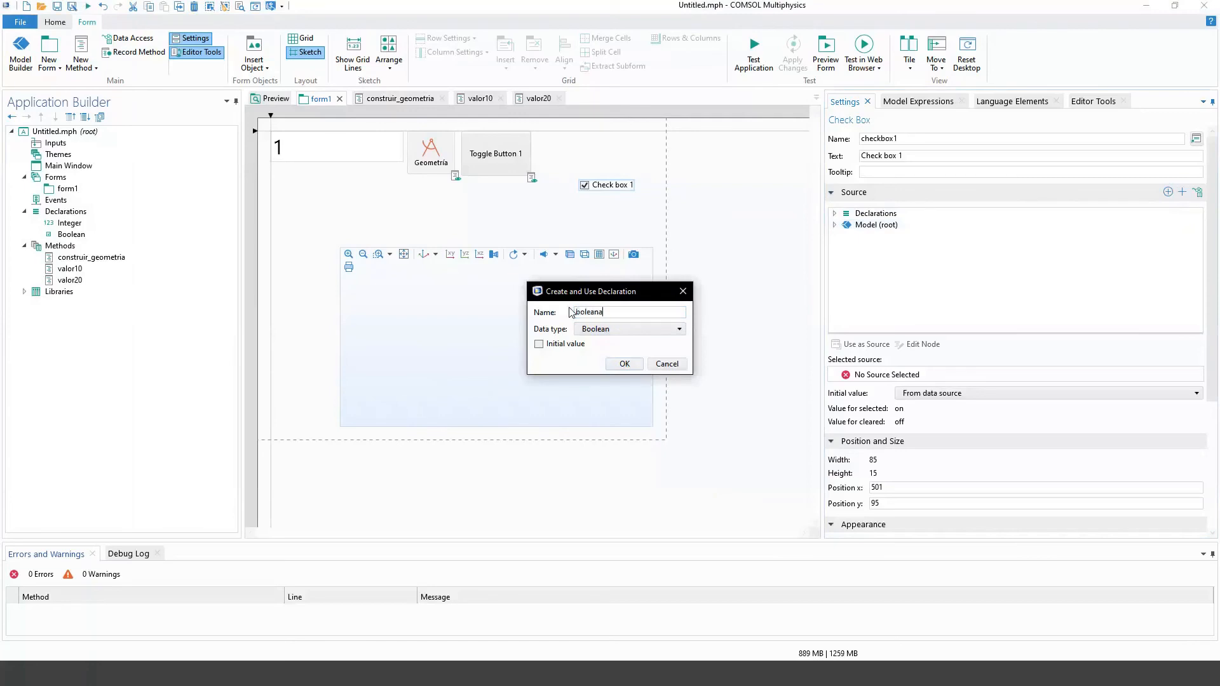
{"action": "type", "text": "boleana2"}
{"action": "left_click", "coordinate": [624, 363]}
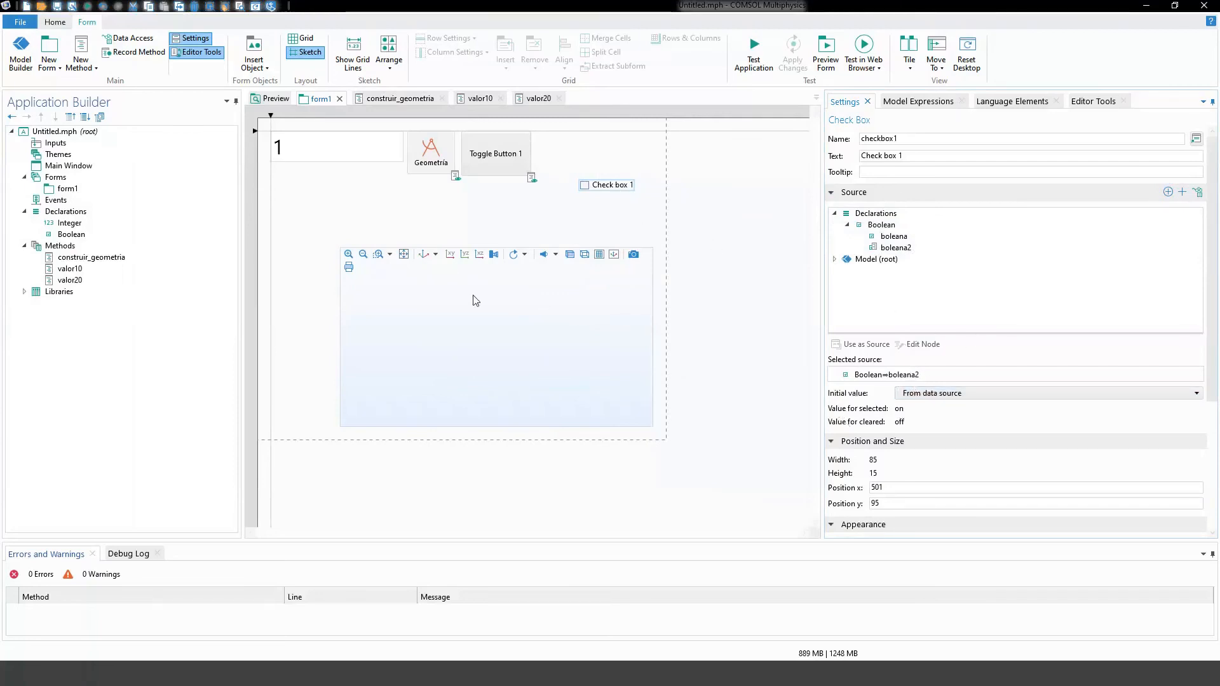
Step: Inspect the Boolean declarations and the check box's source, state and data change event settings
{"action": "left_click", "coordinate": [66, 235]}
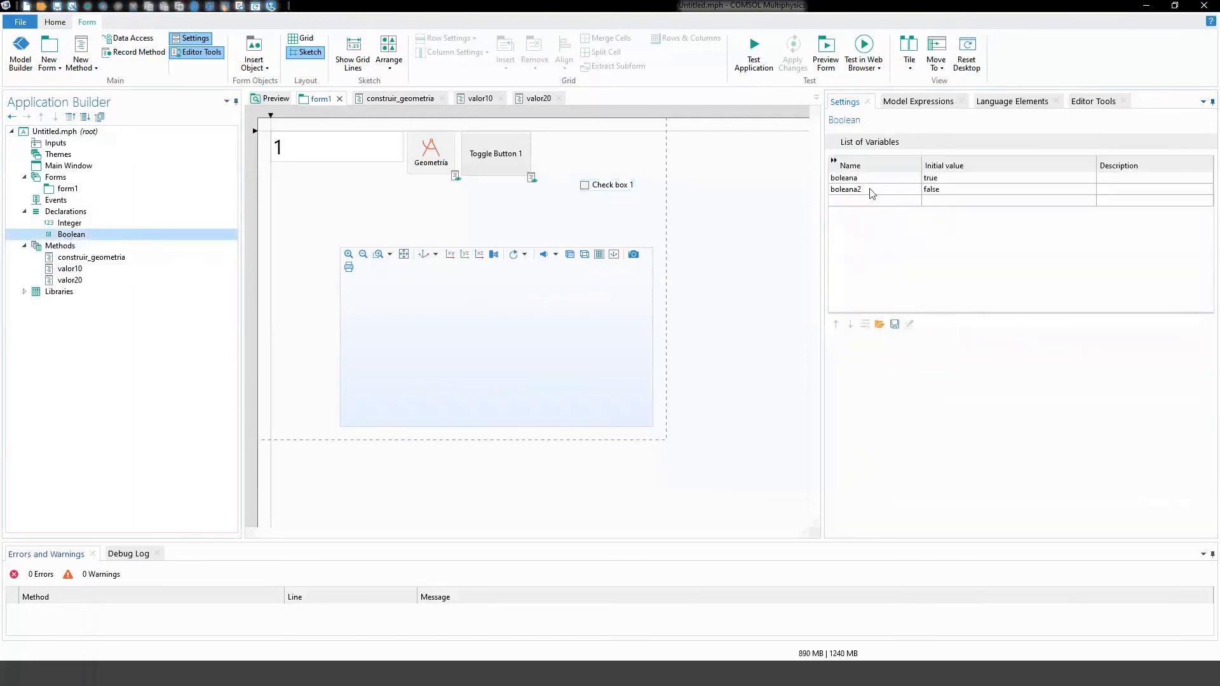
{"action": "left_click", "coordinate": [120, 188]}
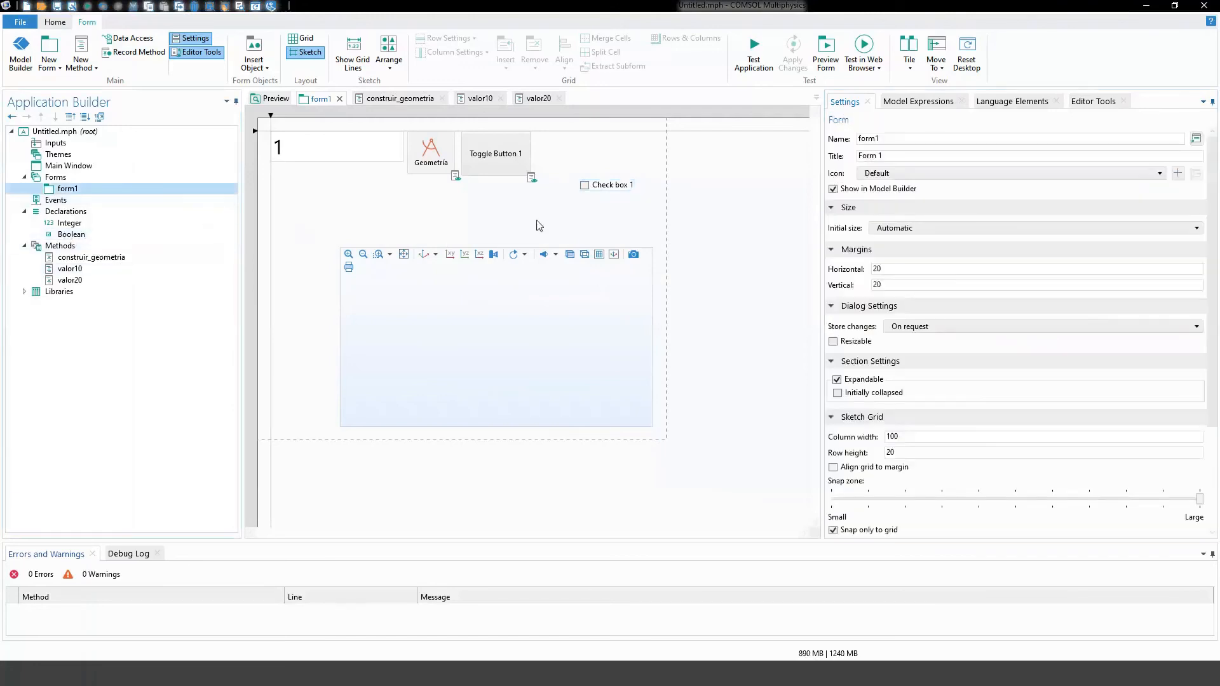
{"action": "left_click", "coordinate": [597, 190]}
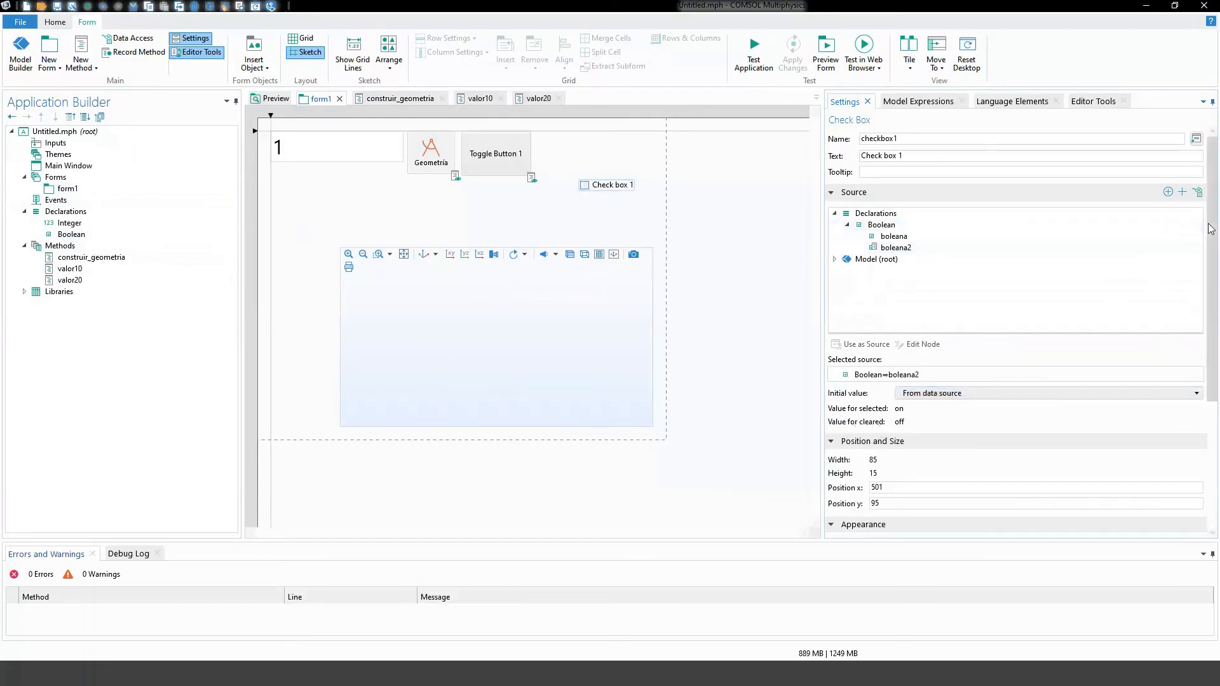
{"action": "scroll", "coordinate": [854, 331], "scroll_direction": "down", "scroll_amount": 3}
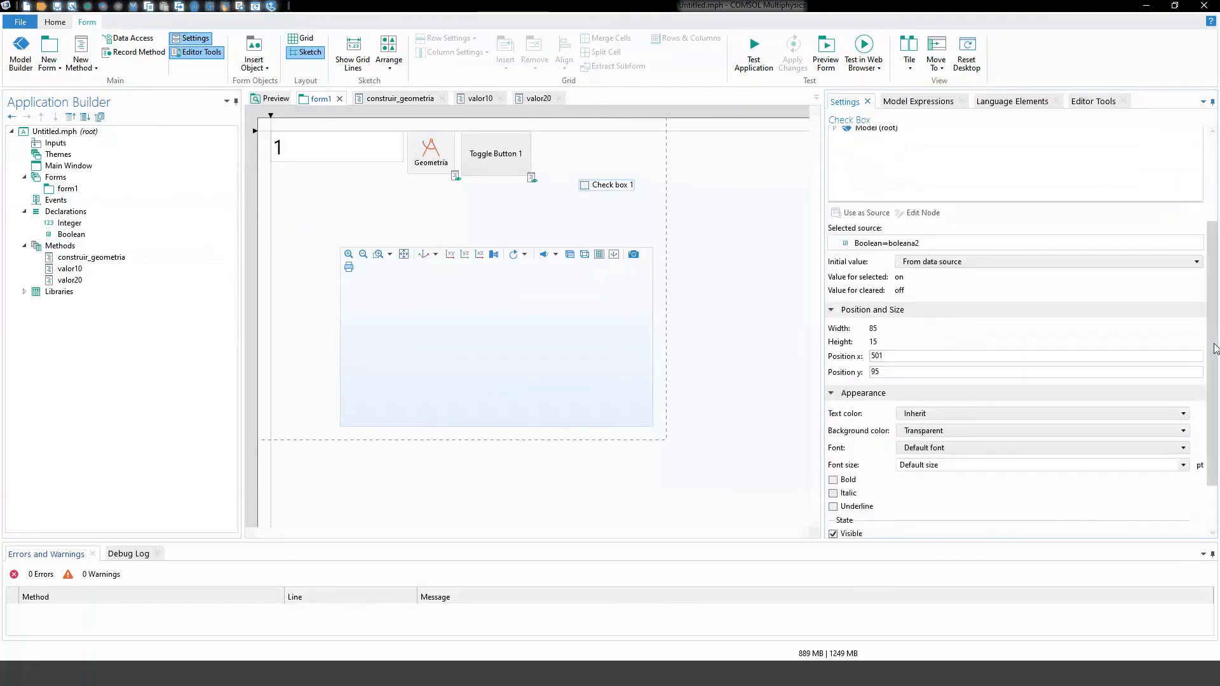
{"action": "scroll", "coordinate": [1017, 458], "scroll_direction": "down", "scroll_amount": 2}
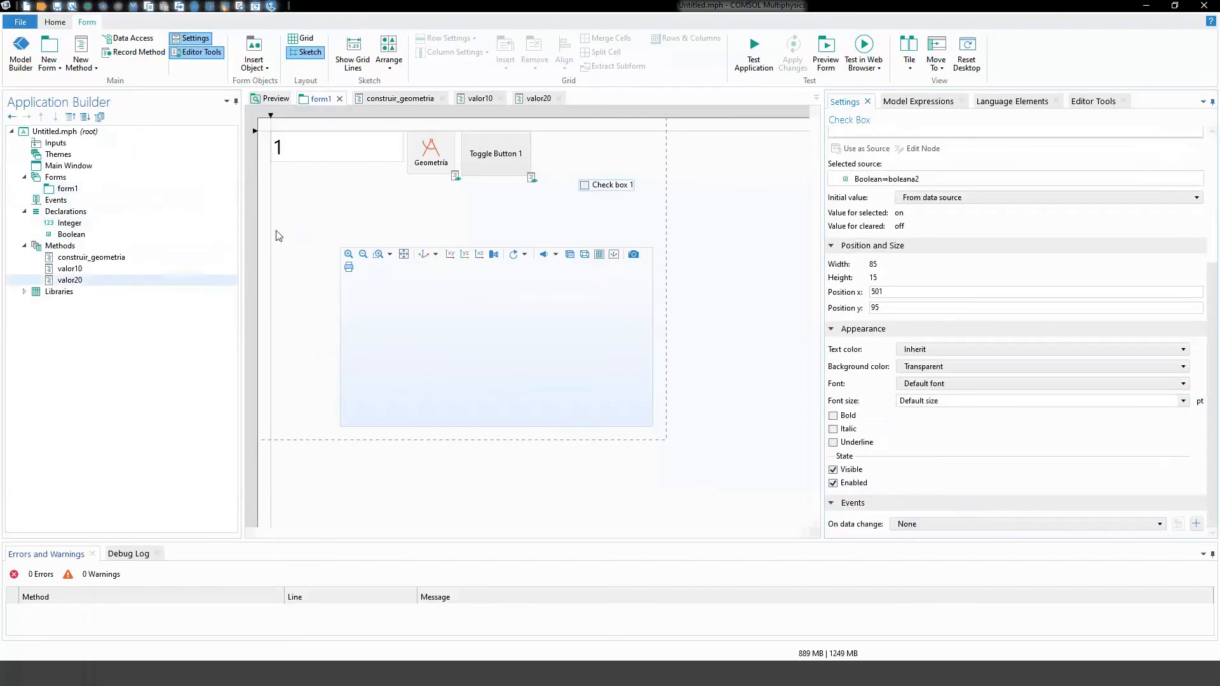
Step: Create a new global method named deshabilitar
{"action": "left_click", "coordinate": [95, 68]}
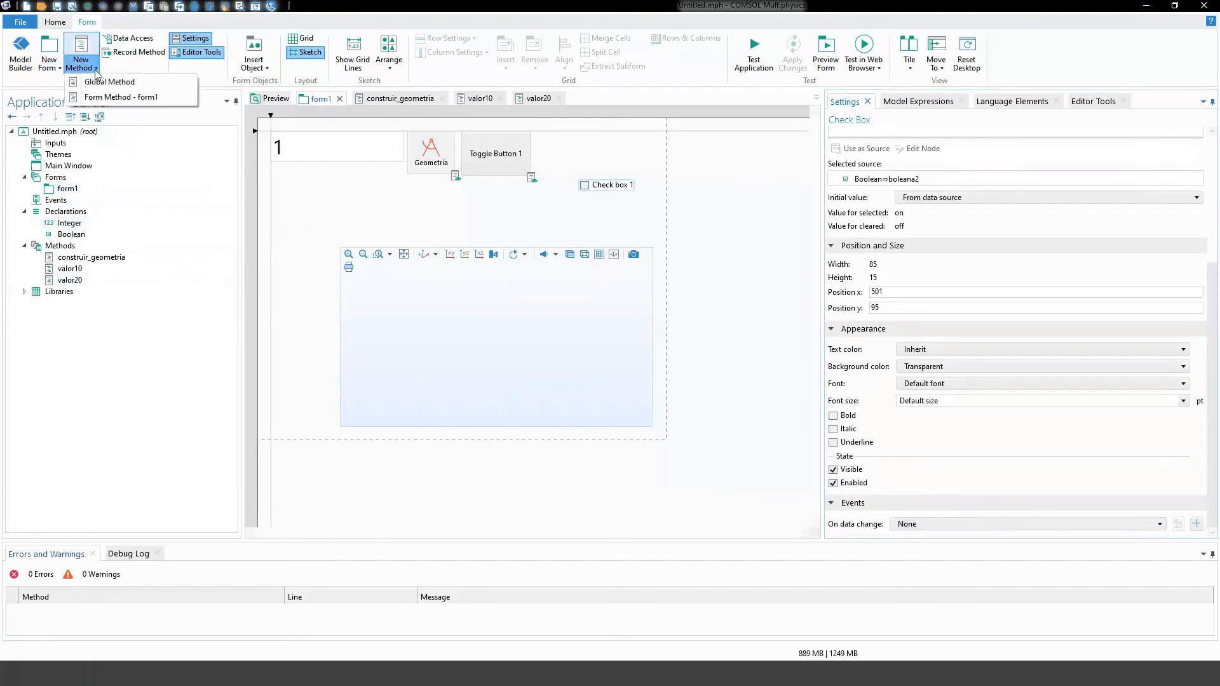
{"action": "left_click", "coordinate": [106, 82]}
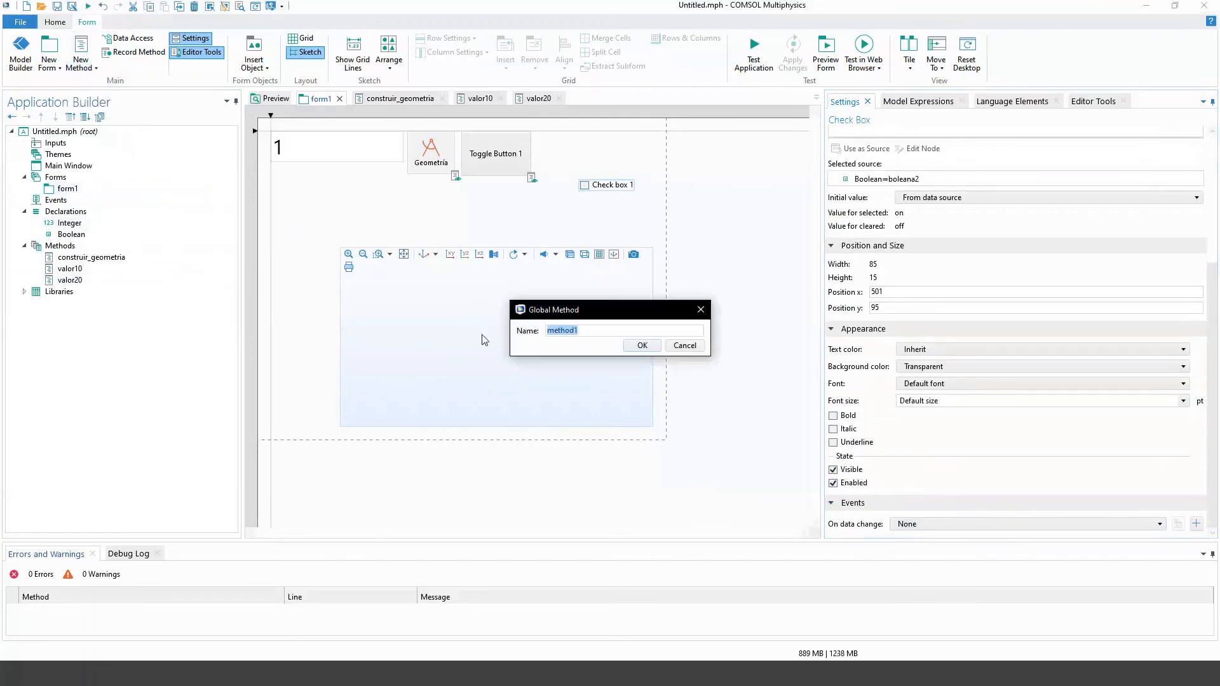
{"action": "type", "text": "desha"}
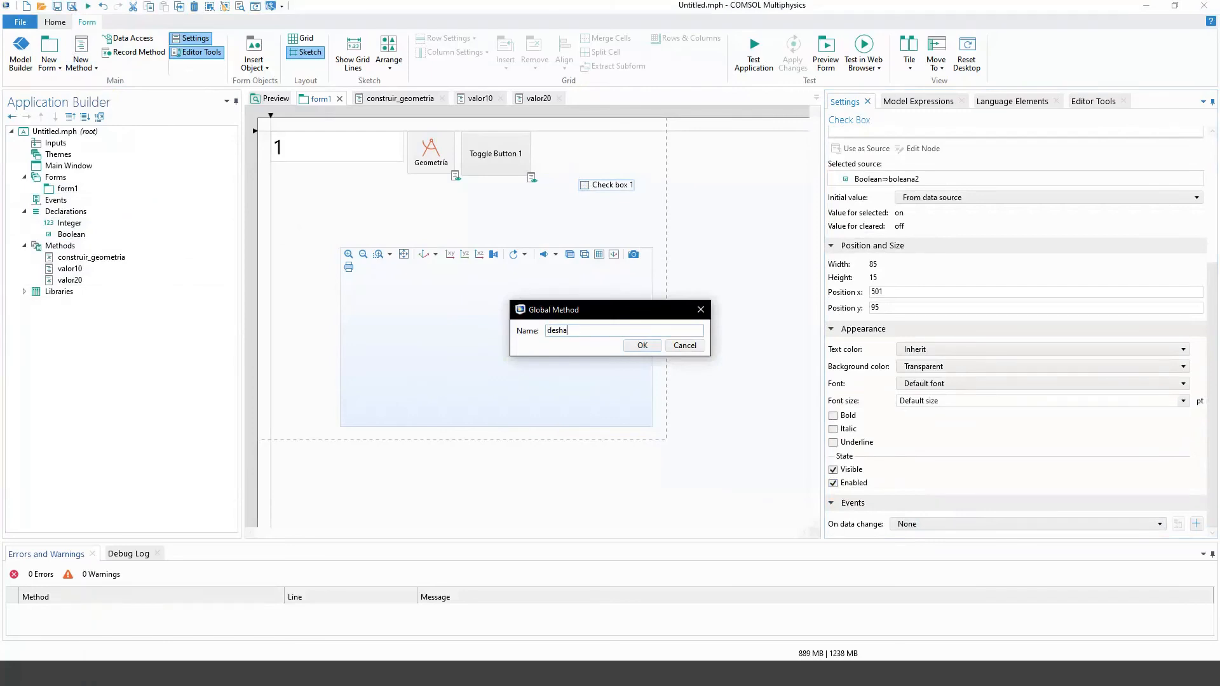
{"action": "type", "text": "bilitar"}
{"action": "key", "text": "Return"}
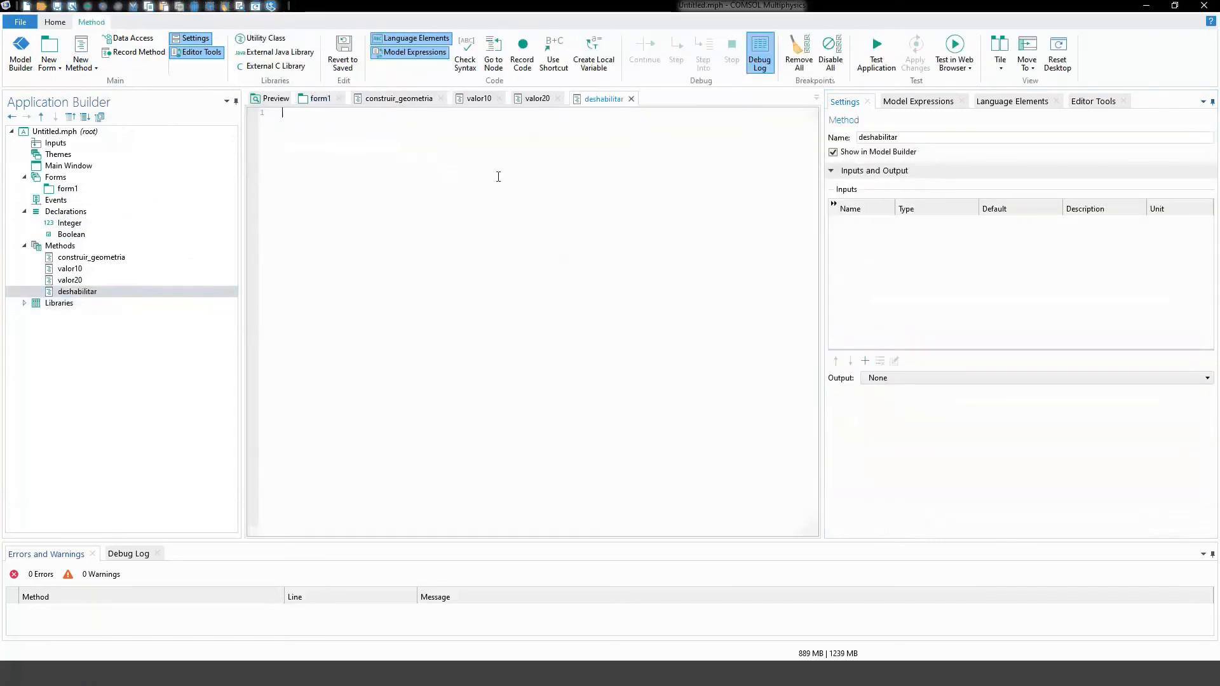
Step: Record code in the deshabilitar method while turning off the Enabled and Visible states of form1's input field
{"action": "left_click", "coordinate": [523, 50]}
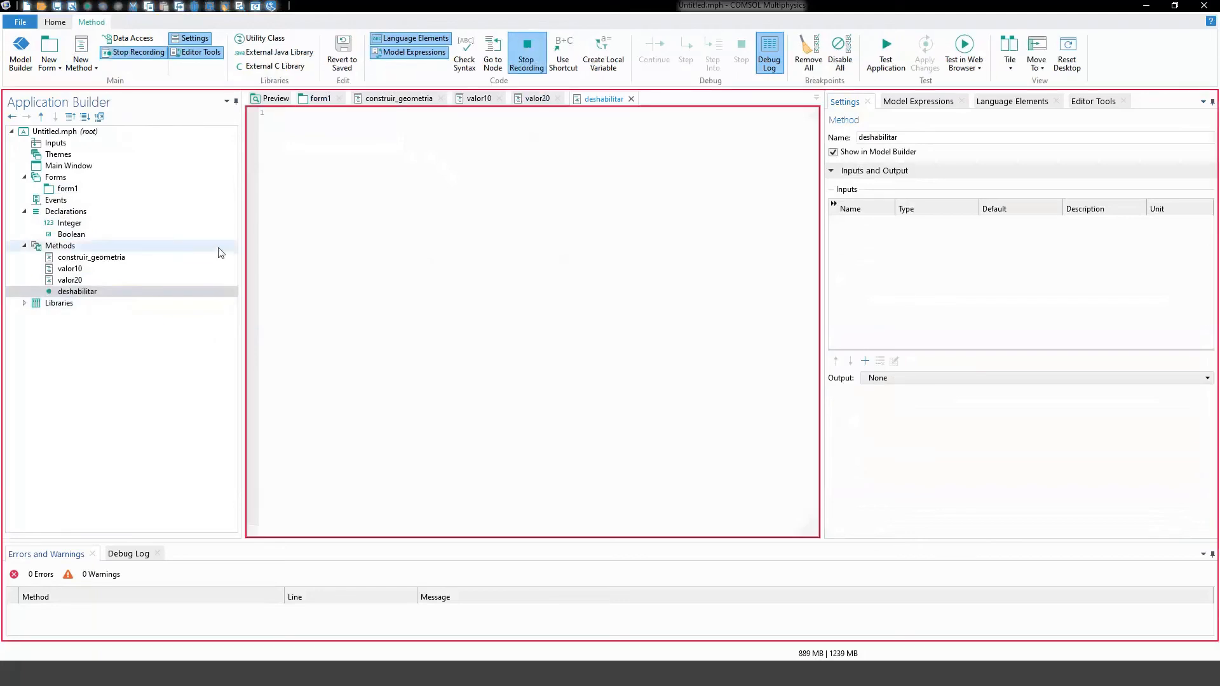
{"action": "double_click", "coordinate": [67, 188]}
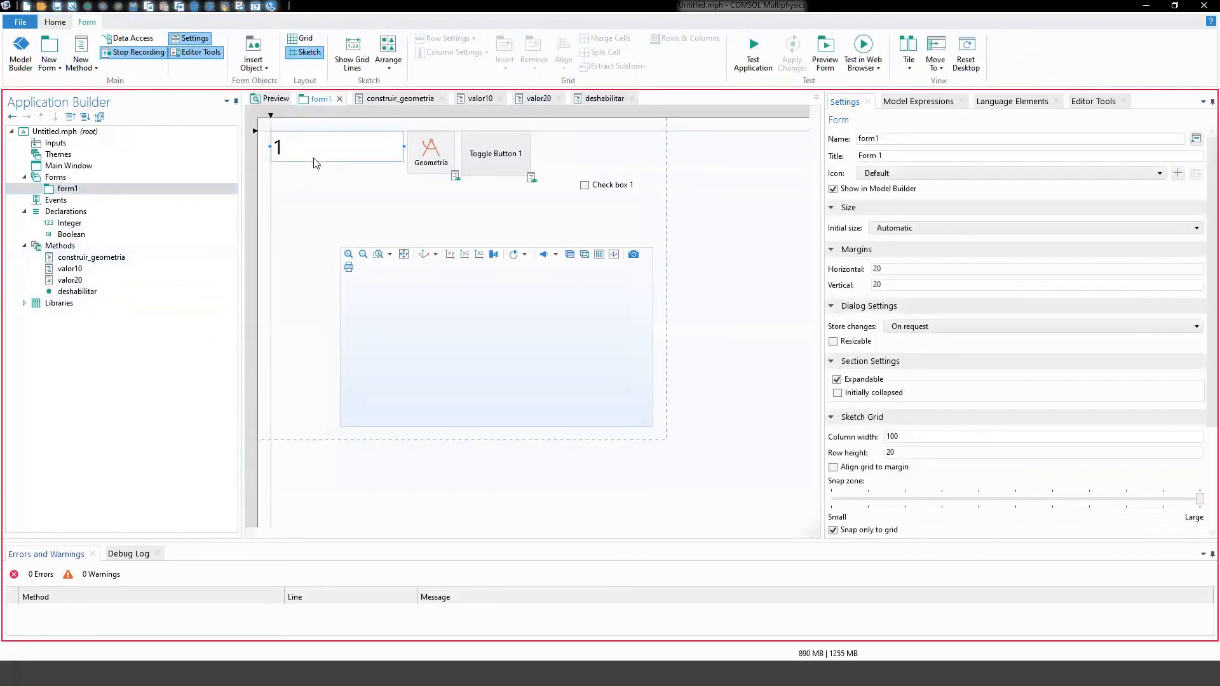
{"action": "left_click", "coordinate": [316, 163]}
{"action": "left_click", "coordinate": [833, 483]}
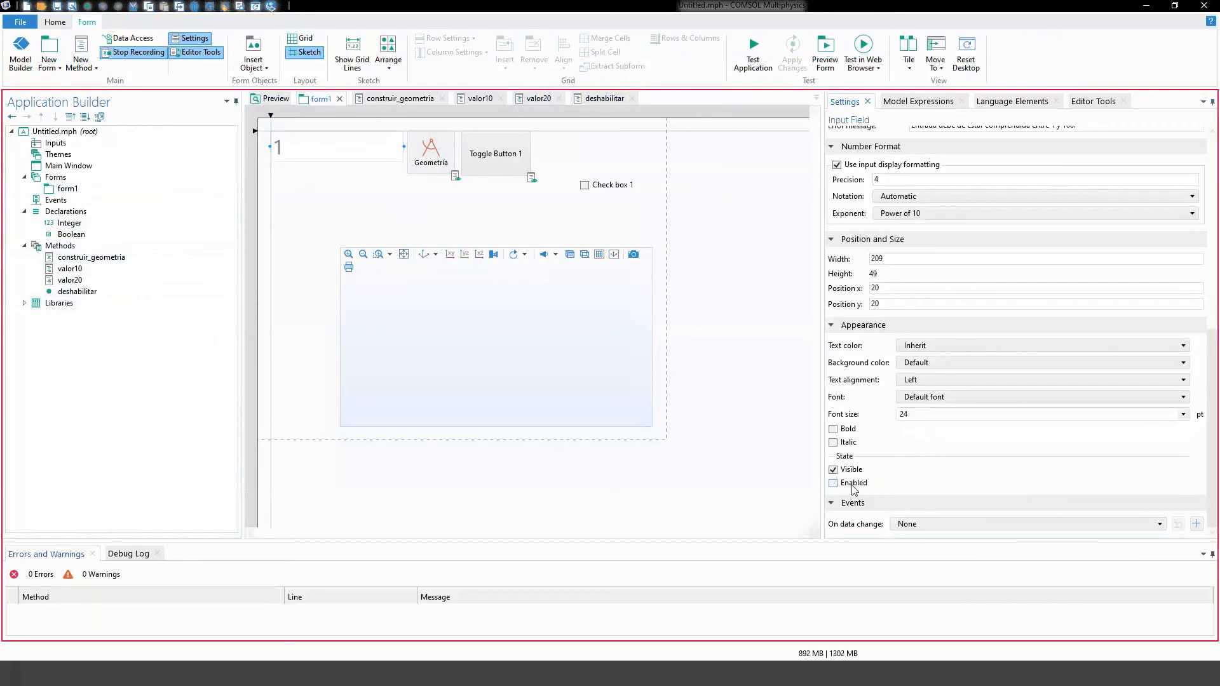
{"action": "left_click", "coordinate": [852, 471]}
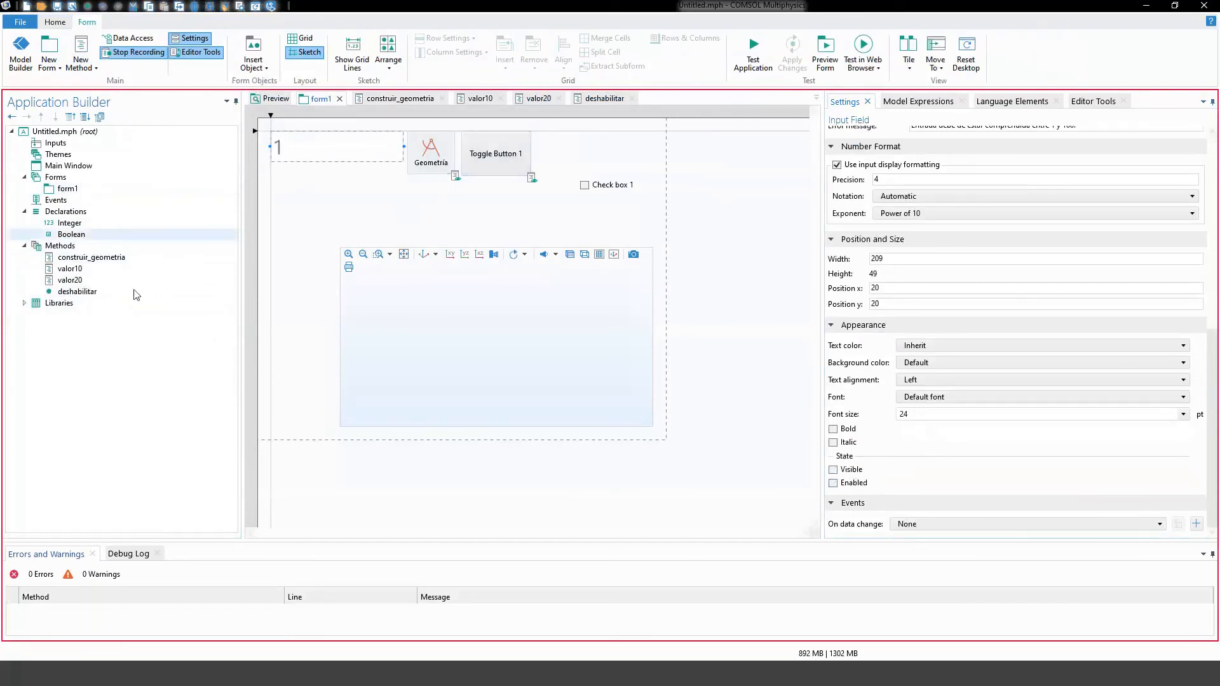
Step: Return to the deshabilitar method, stop the code recording and review the recorded lines
{"action": "double_click", "coordinate": [76, 292]}
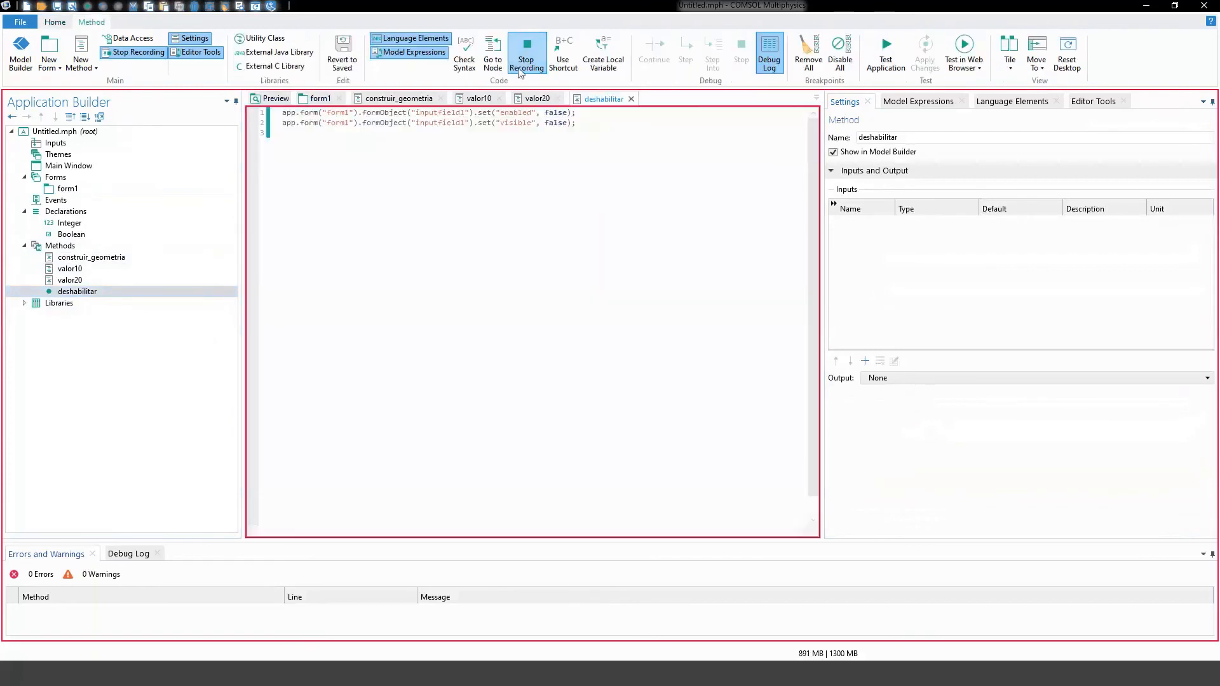
{"action": "left_click_drag", "start_coordinate": [382, 130], "coordinate": [245, 112]}
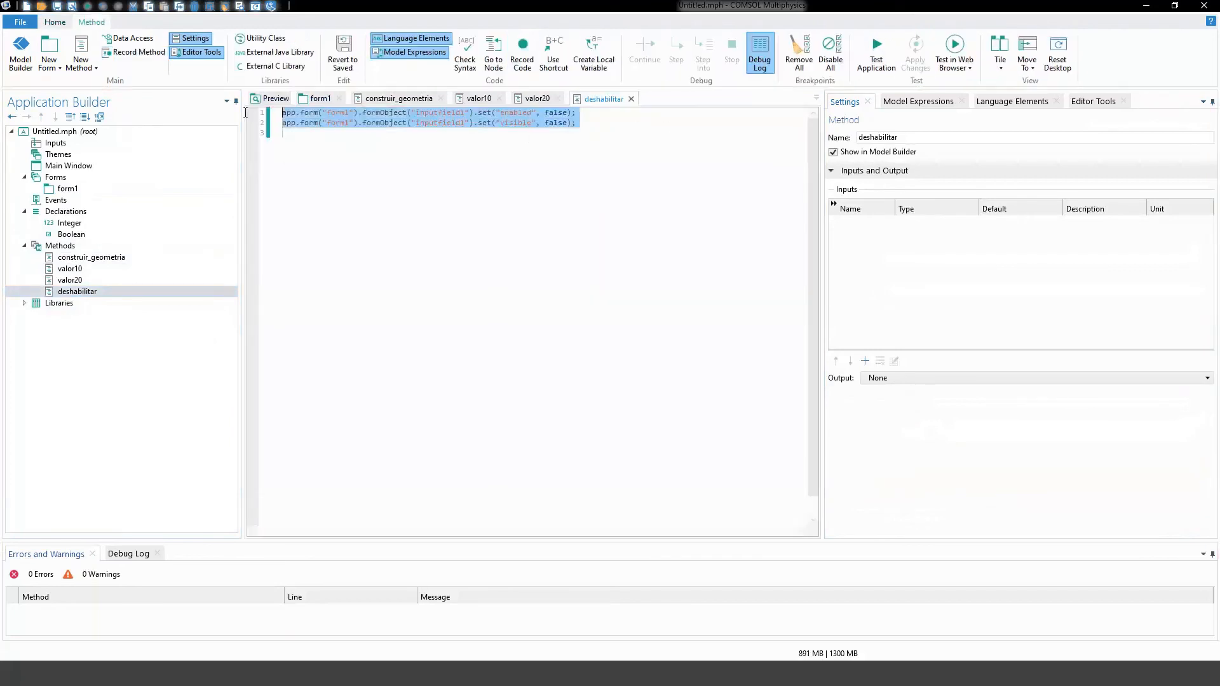
{"action": "left_click", "coordinate": [372, 219]}
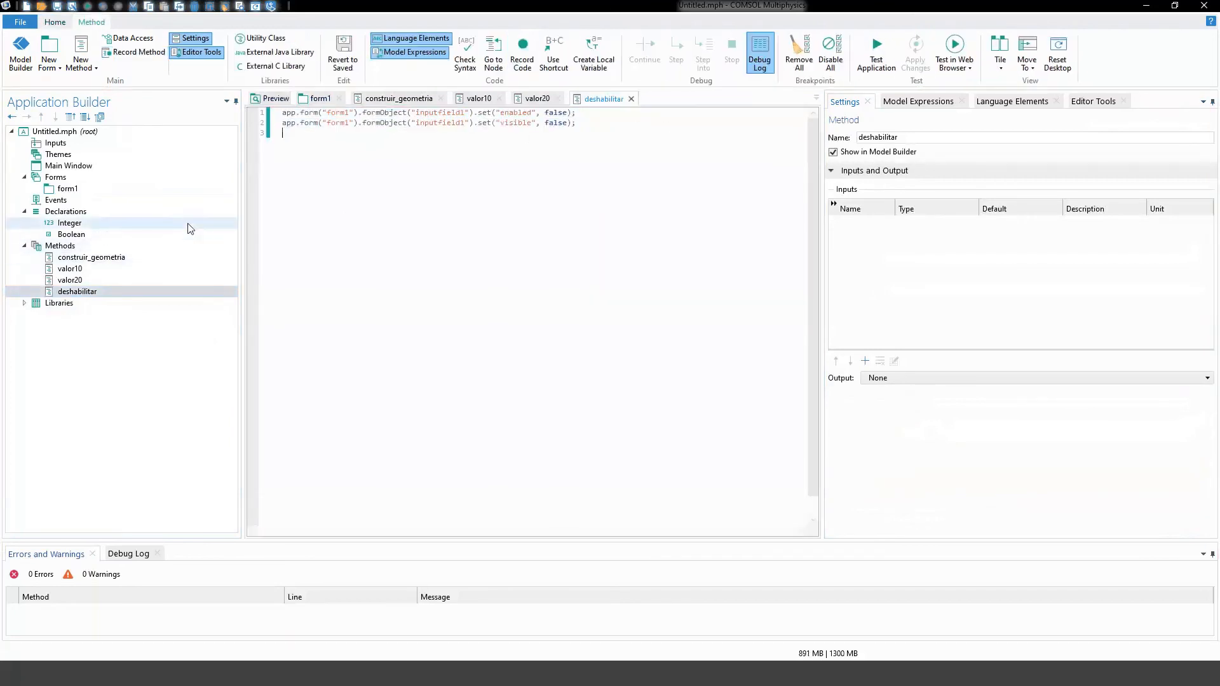
Step: Set the check box on form1 to run the deshabilitar method on data change
{"action": "double_click", "coordinate": [191, 191]}
{"action": "left_click", "coordinate": [620, 188]}
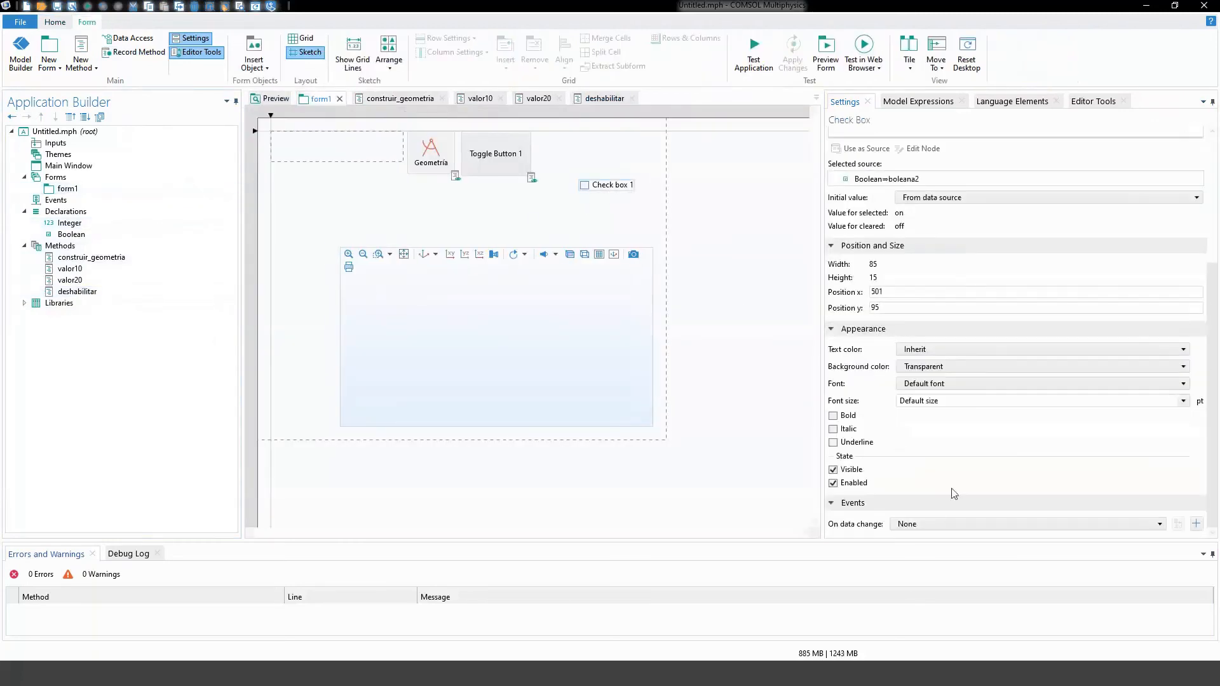
{"action": "left_click", "coordinate": [942, 523]}
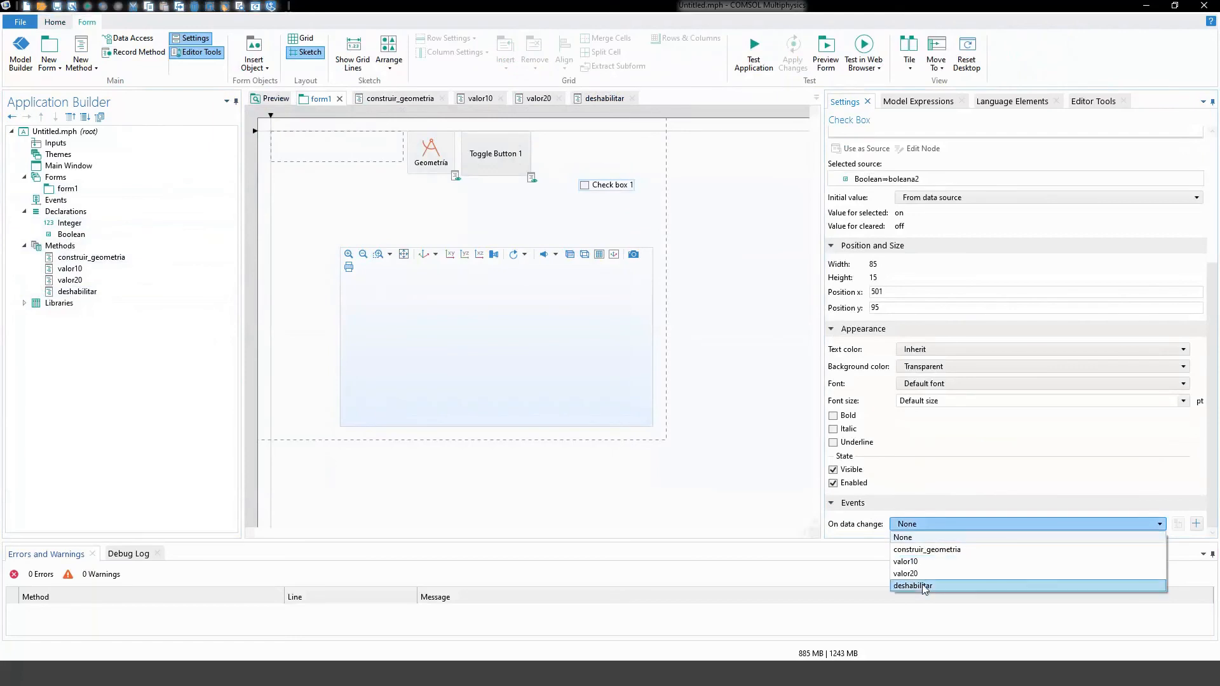
{"action": "left_click", "coordinate": [924, 586]}
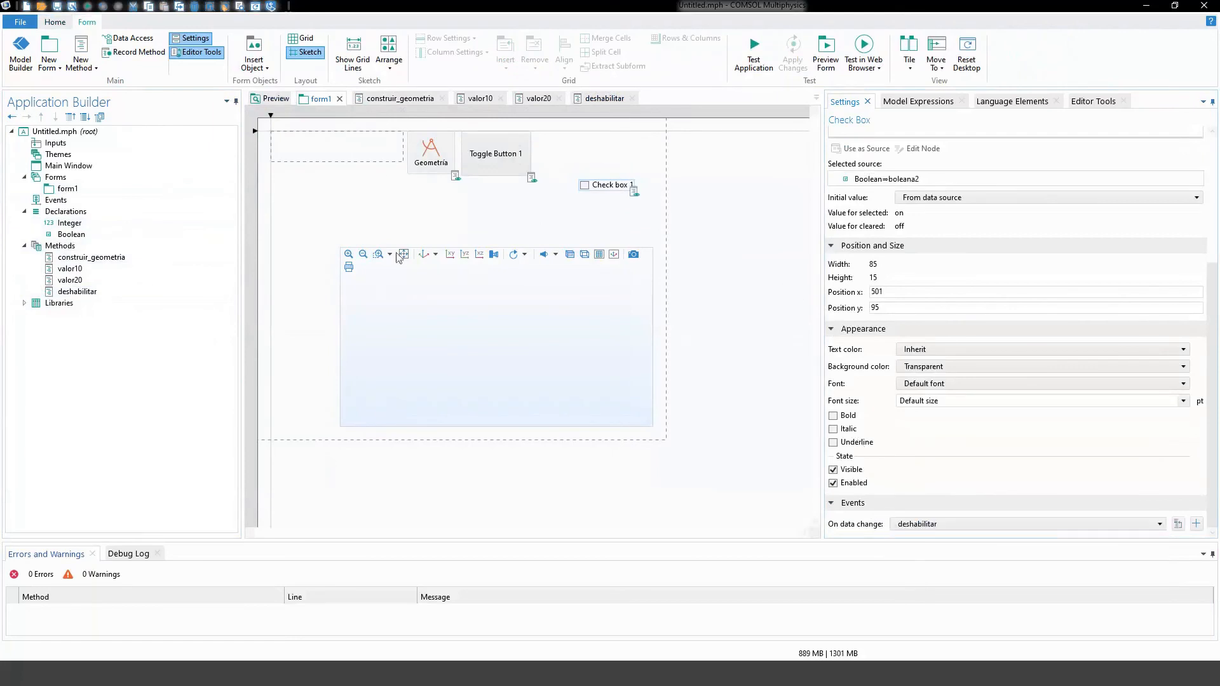
Step: Turn the Visible and Enabled states of form1's input field back on
{"action": "left_click", "coordinate": [338, 156]}
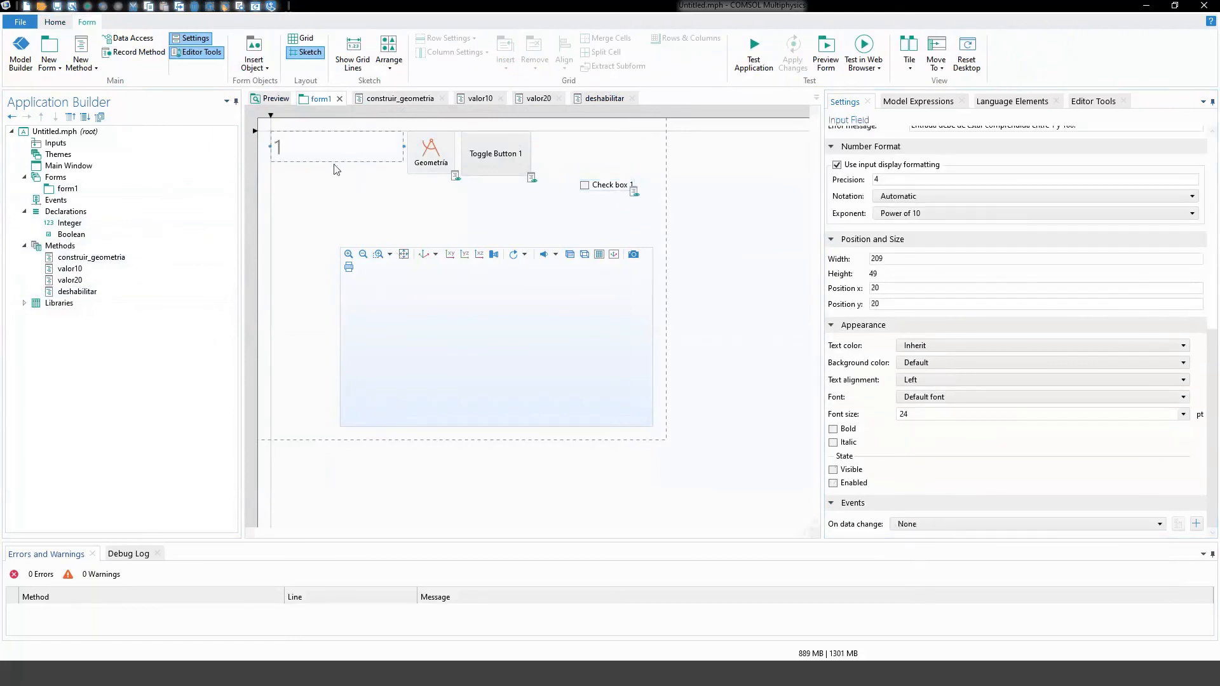
{"action": "left_click", "coordinate": [834, 482]}
{"action": "left_click", "coordinate": [758, 143]}
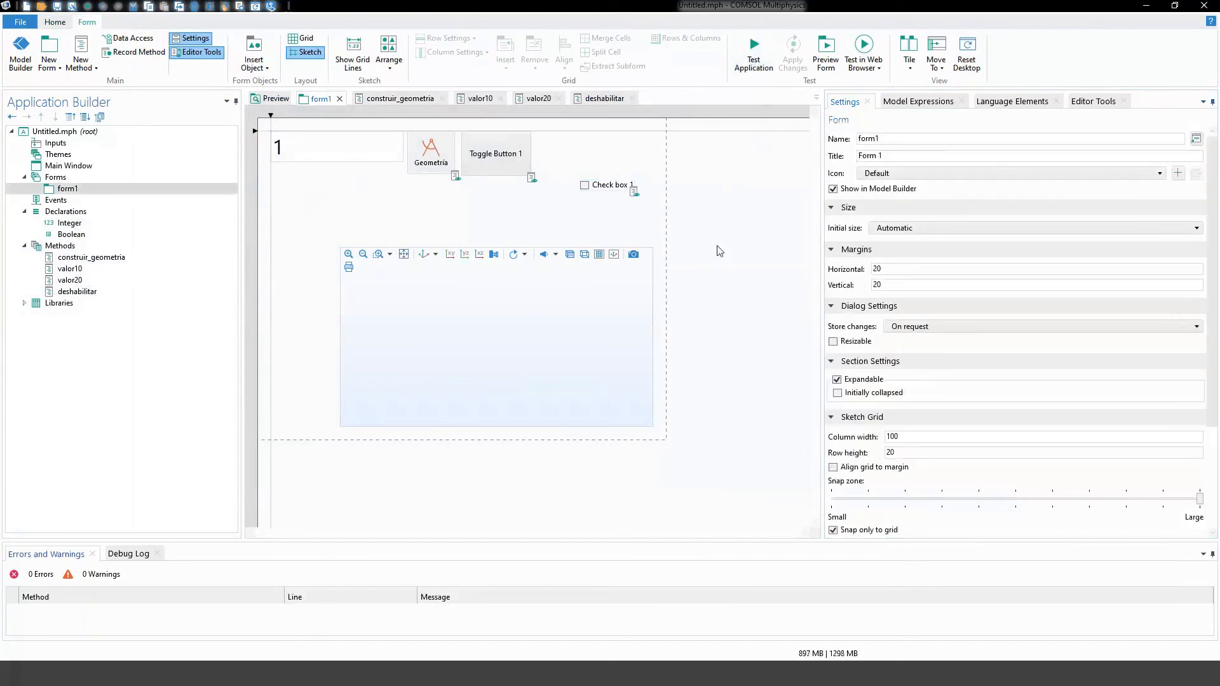
Step: Test the application by switching the check box on and off repeatedly, and close the test window
{"action": "key", "text": "ctrl+F8"}
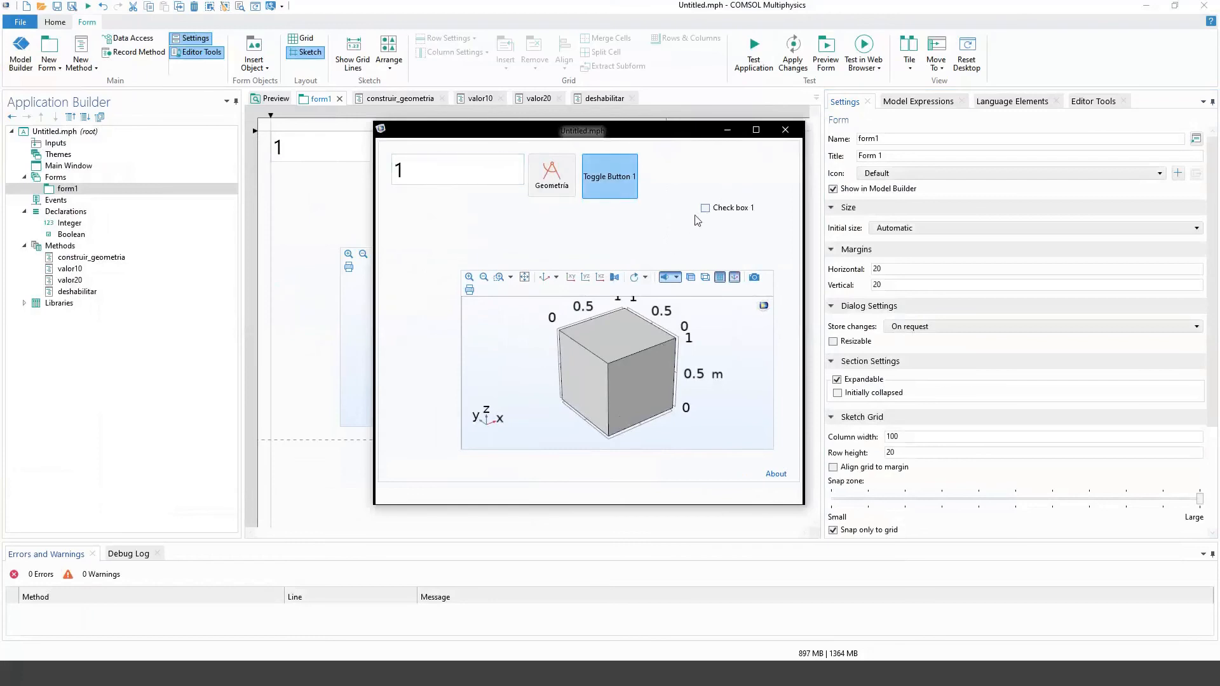
{"action": "left_click", "coordinate": [705, 209]}
{"action": "left_click", "coordinate": [705, 208]}
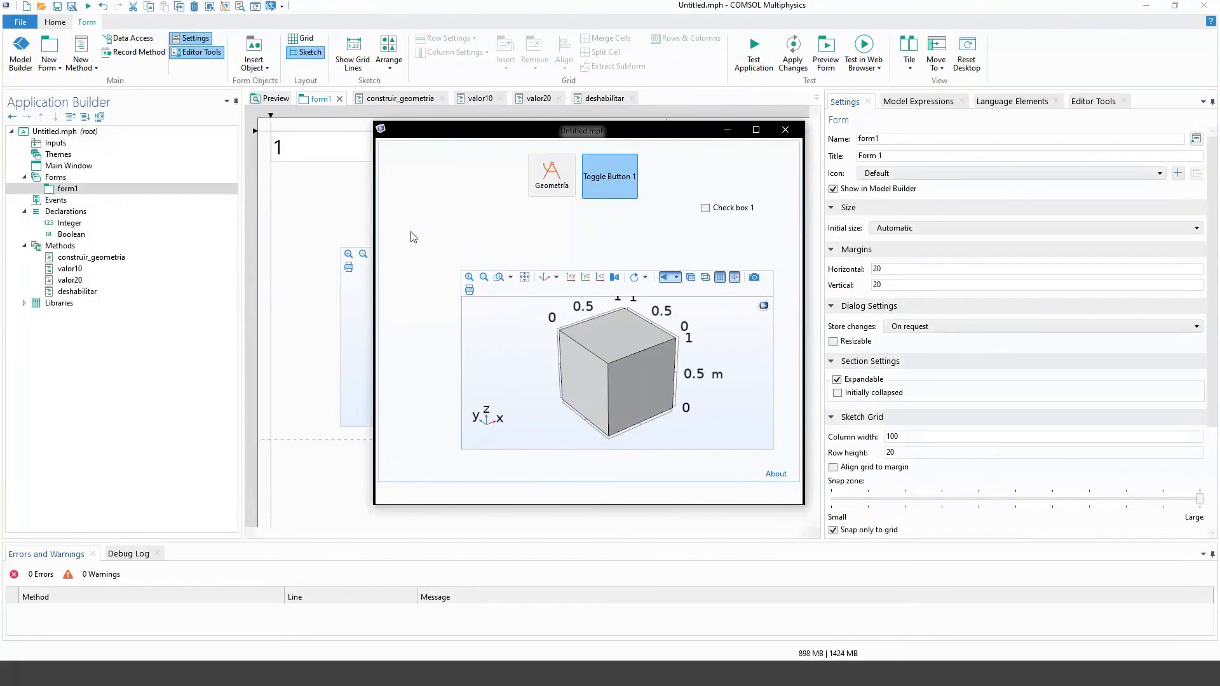
{"action": "left_click", "coordinate": [704, 212]}
{"action": "left_click", "coordinate": [706, 211]}
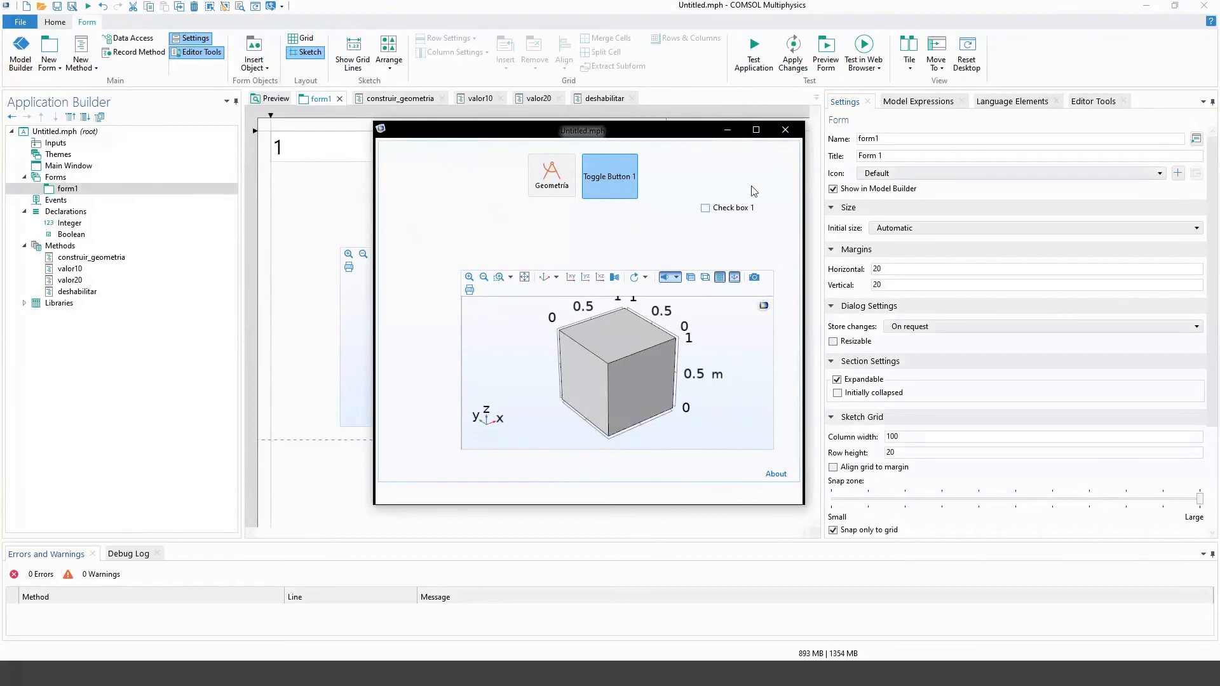
{"action": "left_click", "coordinate": [788, 133]}
Step: Try adding an if() statement above the recorded lines in the deshabilitar method
{"action": "left_click", "coordinate": [626, 185]}
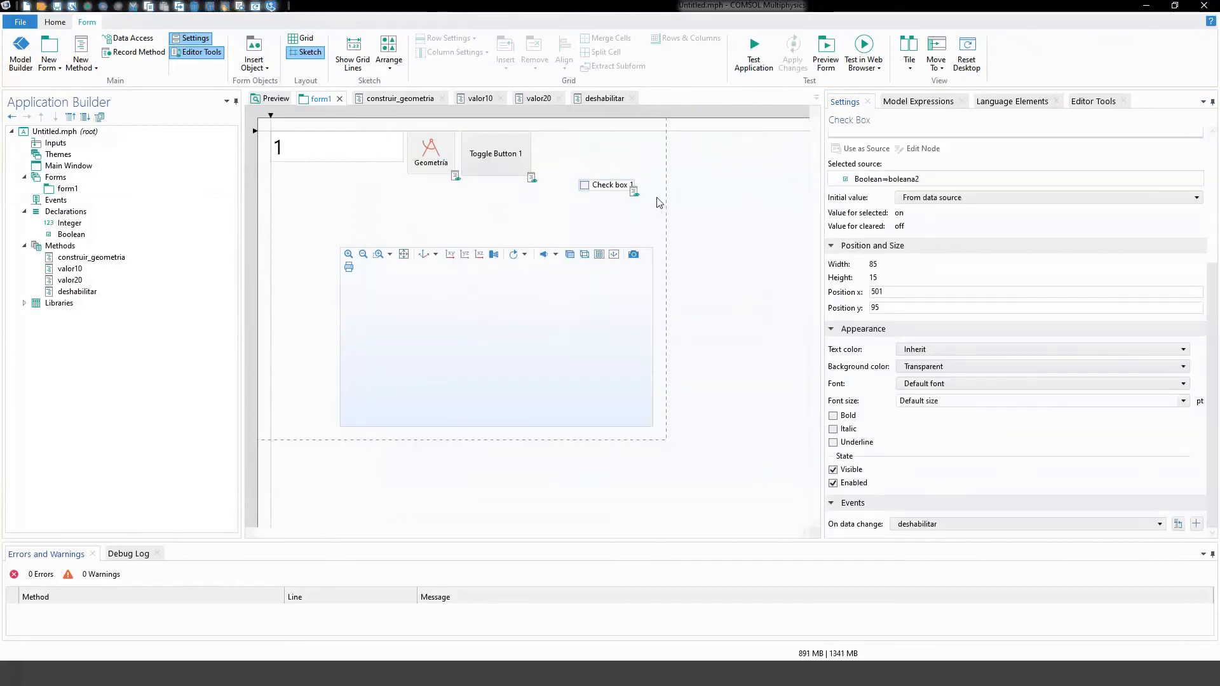
{"action": "double_click", "coordinate": [109, 292]}
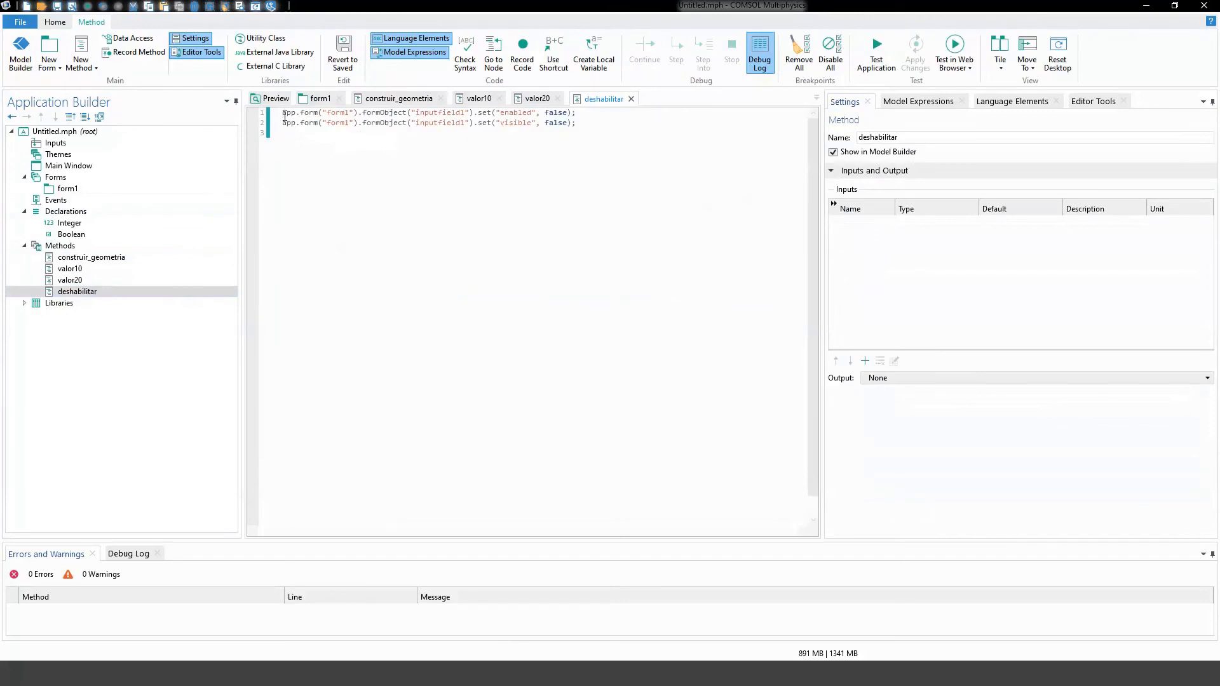
{"action": "left_click", "coordinate": [283, 113]}
{"action": "key", "text": "Return"}
{"action": "key", "text": "Return"}
{"action": "key", "text": "Return"}
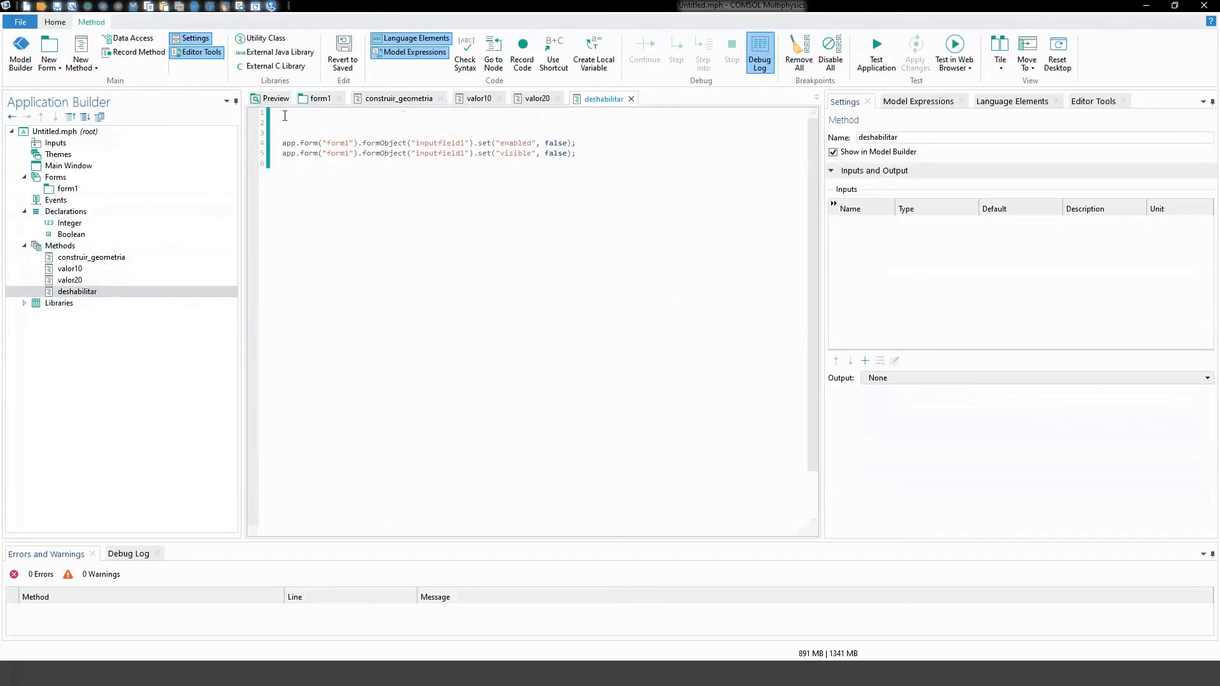
{"action": "left_click", "coordinate": [285, 116]}
{"action": "type", "text": "if("}
{"action": "double_click", "coordinate": [545, 142]}
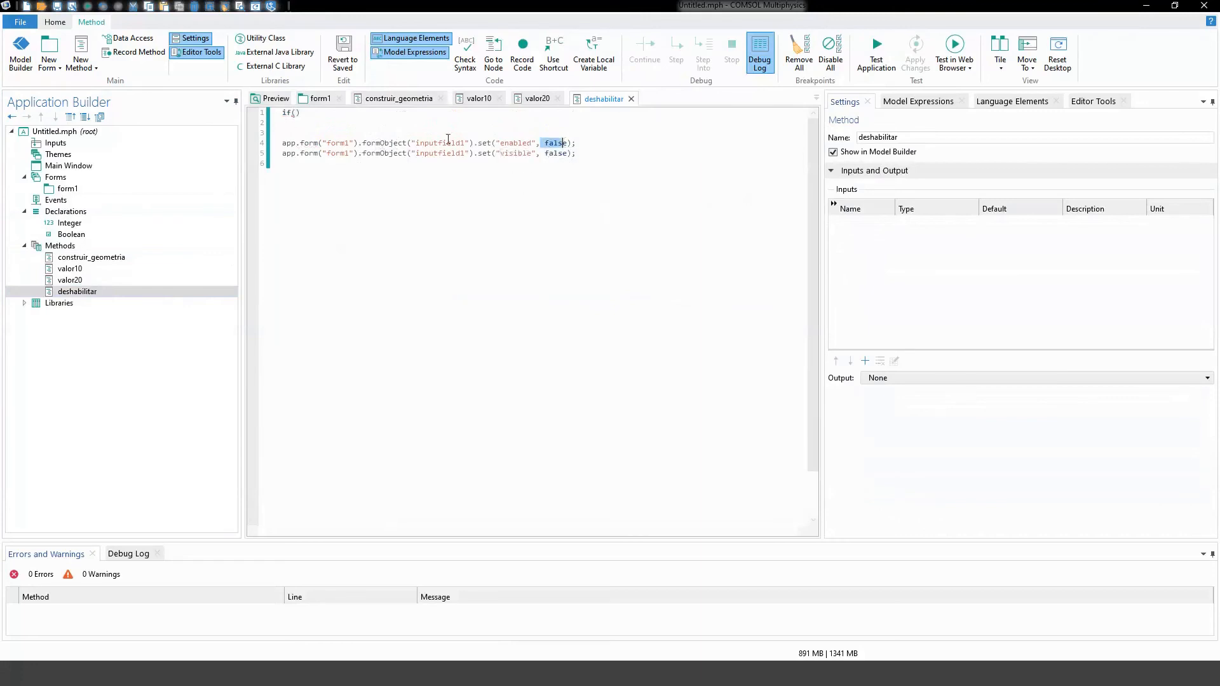
{"action": "left_click", "coordinate": [307, 113]}
Step: Inspect the check box settings and the commands the toggle button runs for its Select and Deselect actions
{"action": "double_click", "coordinate": [68, 189]}
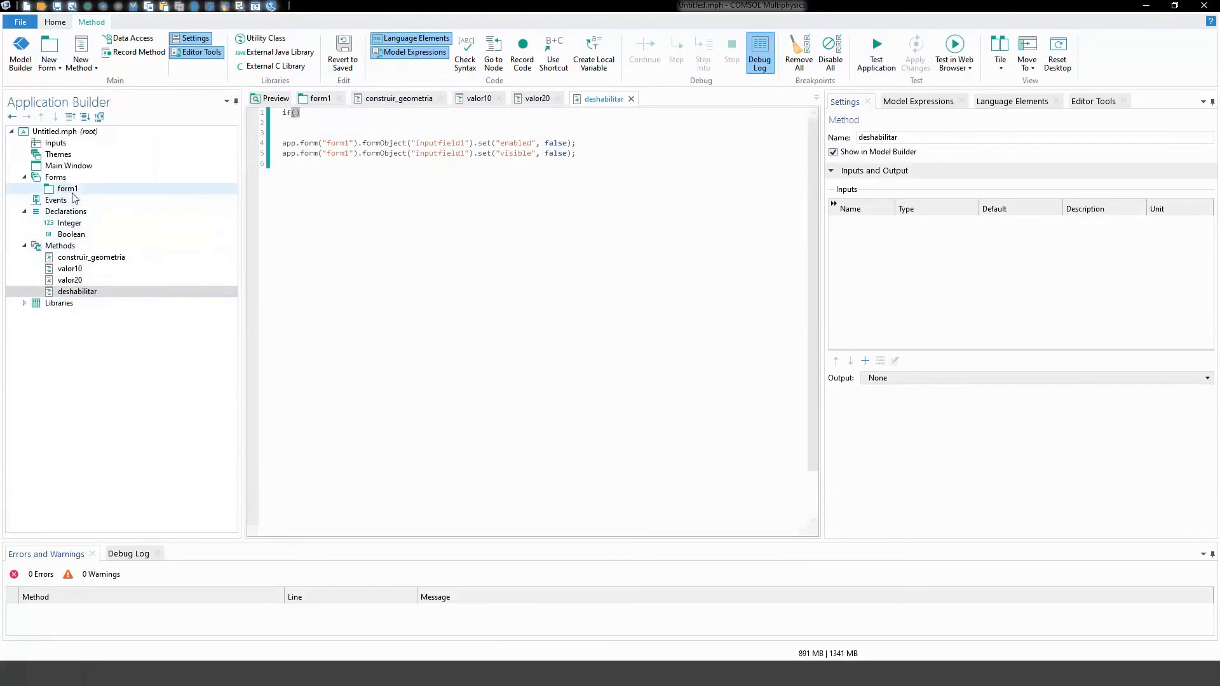
{"action": "left_click", "coordinate": [587, 189]}
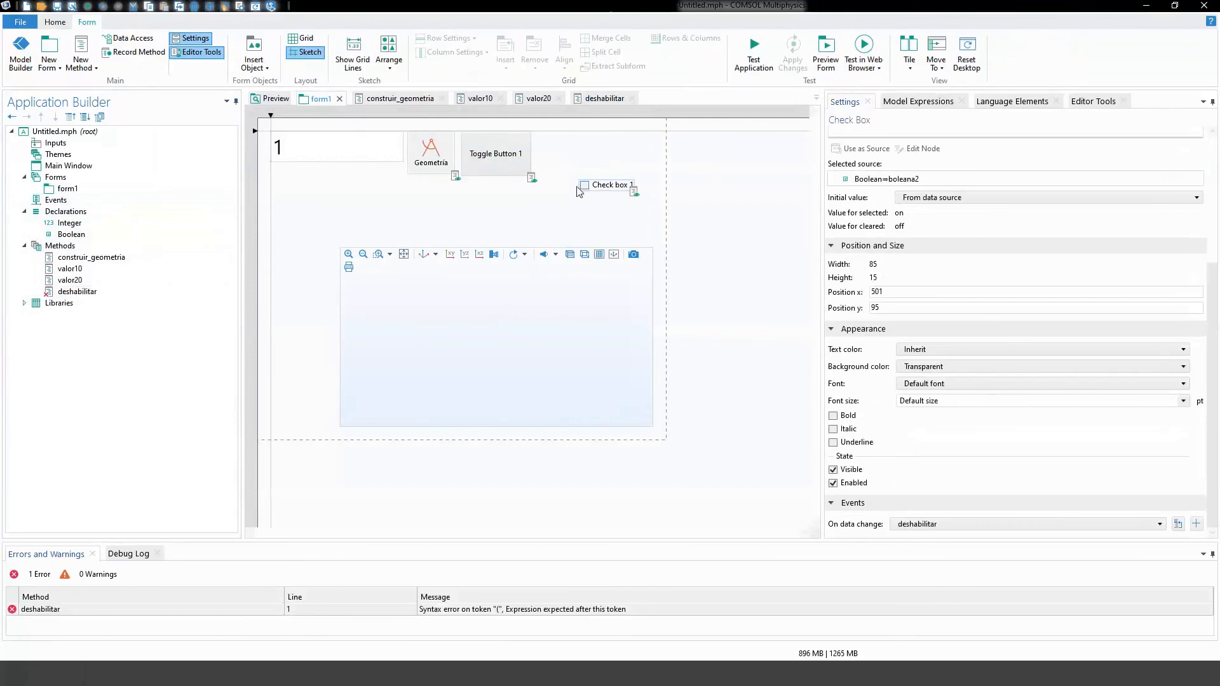
{"action": "left_click", "coordinate": [491, 158]}
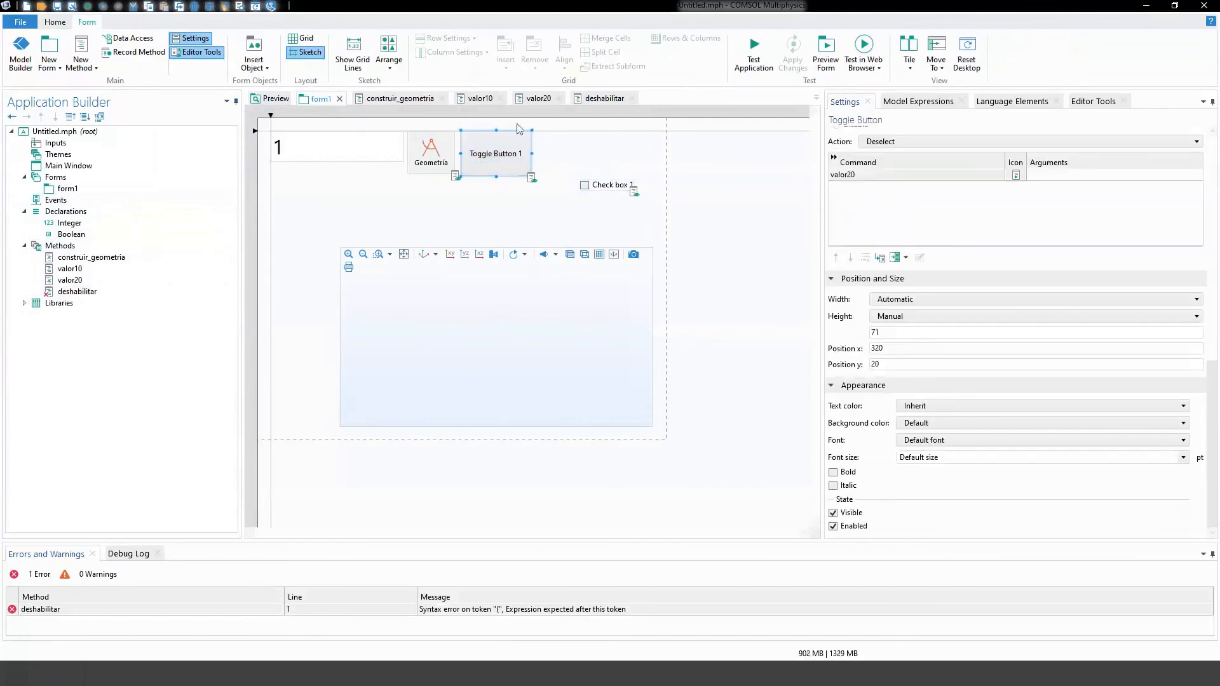
{"action": "scroll", "coordinate": [980, 420], "scroll_direction": "up", "scroll_amount": 5}
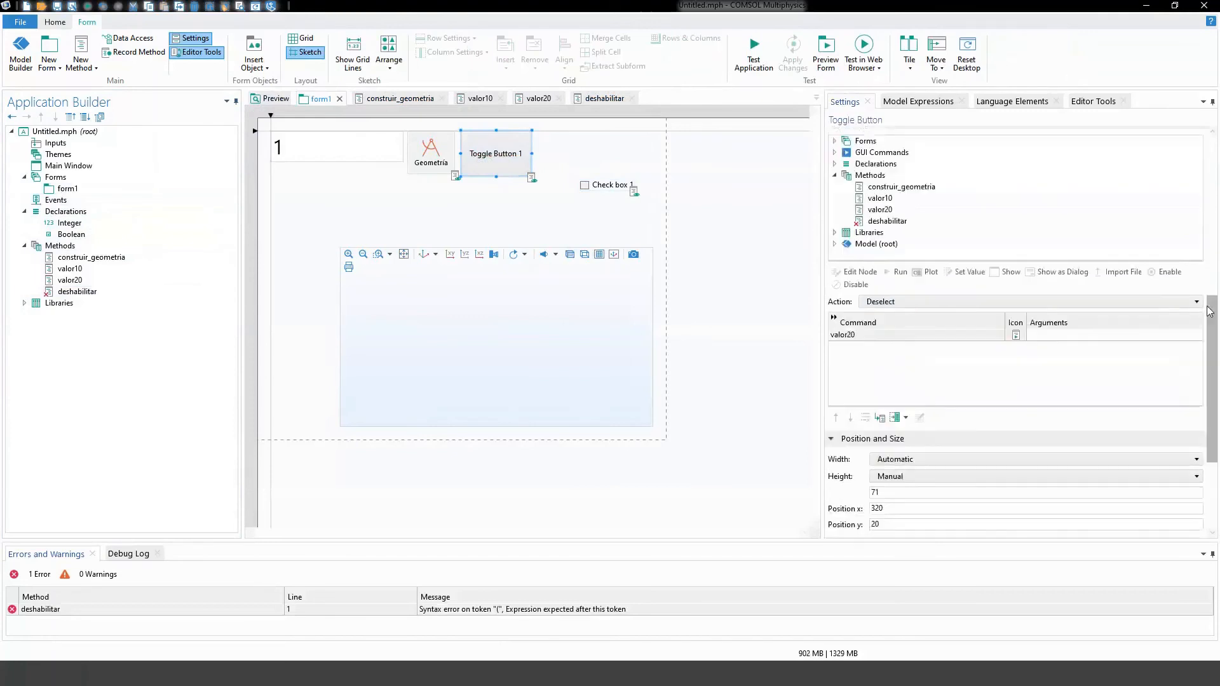
{"action": "left_click", "coordinate": [889, 389]}
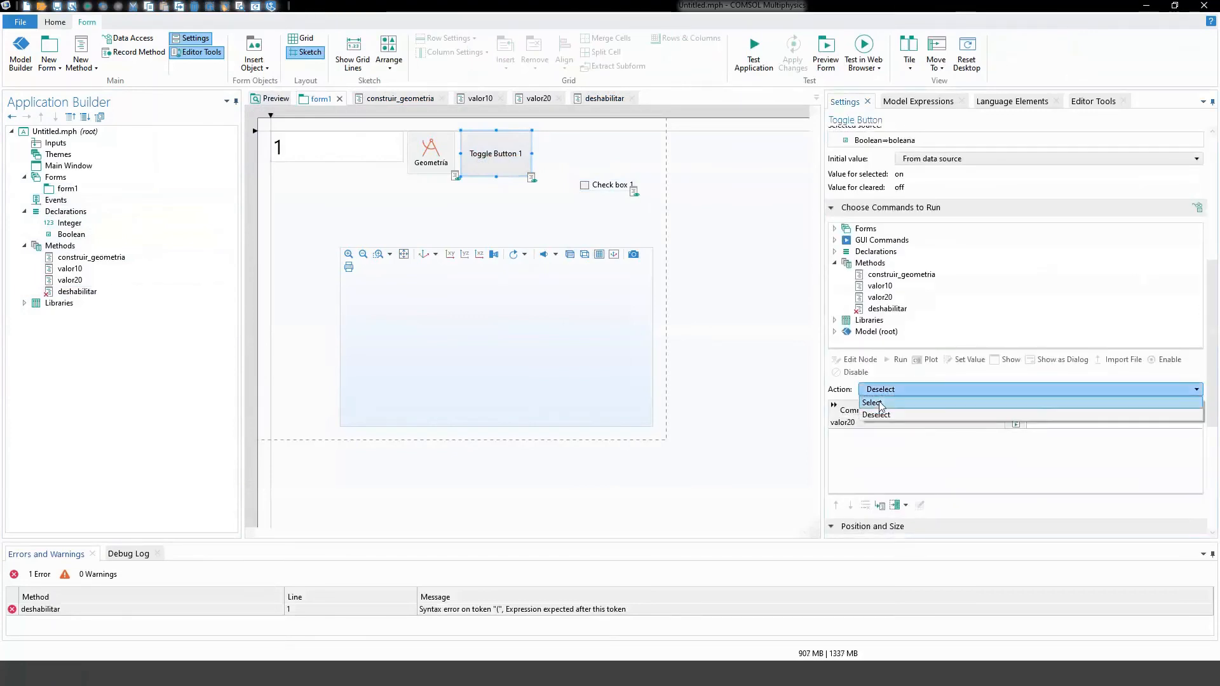
{"action": "left_click", "coordinate": [885, 401]}
{"action": "left_click", "coordinate": [883, 424]}
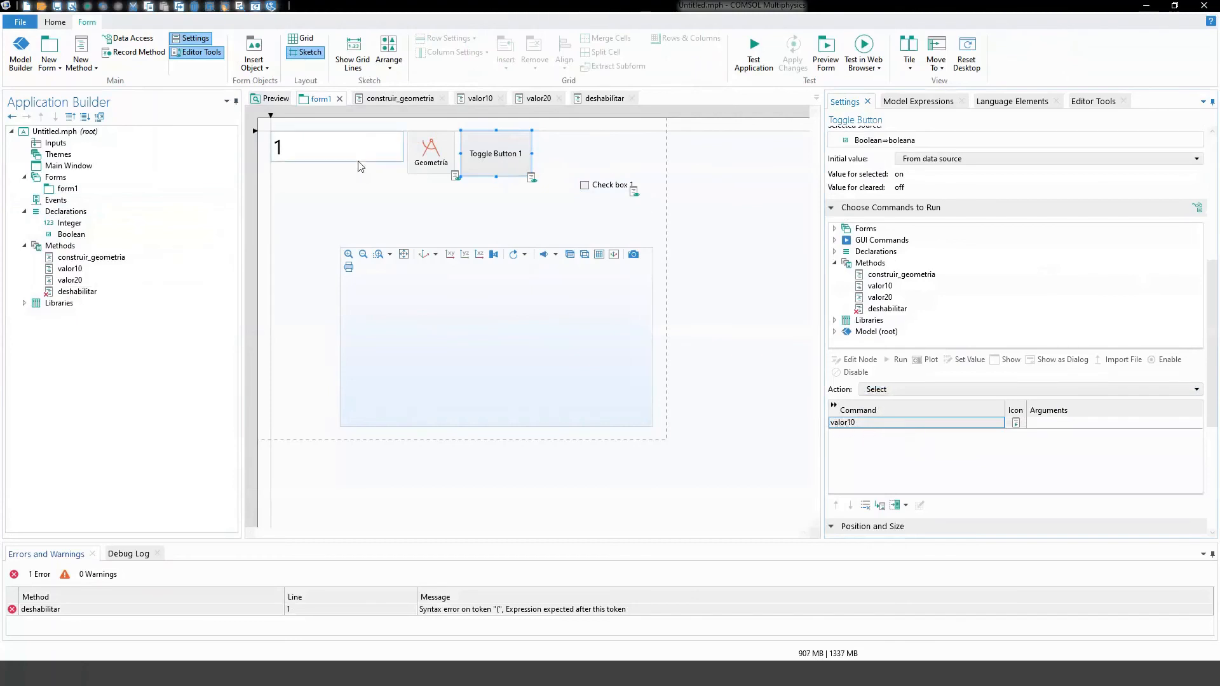
{"action": "left_click", "coordinate": [894, 390]}
{"action": "left_click", "coordinate": [917, 414]}
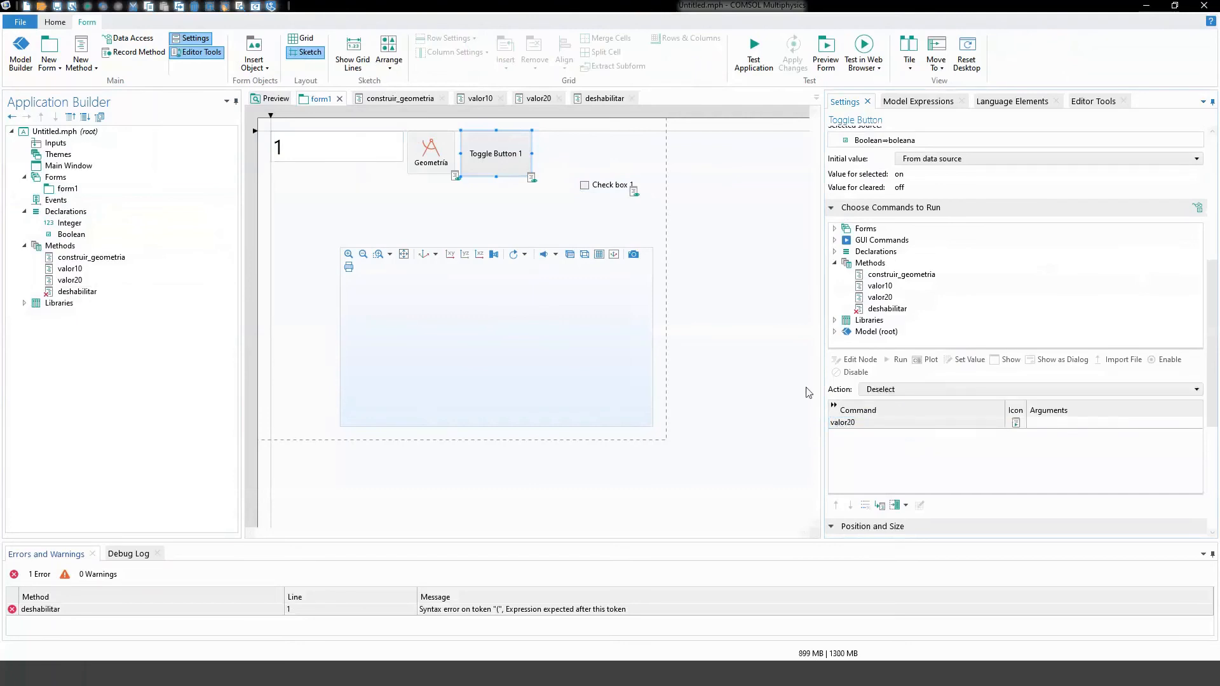
{"action": "left_click", "coordinate": [855, 425]}
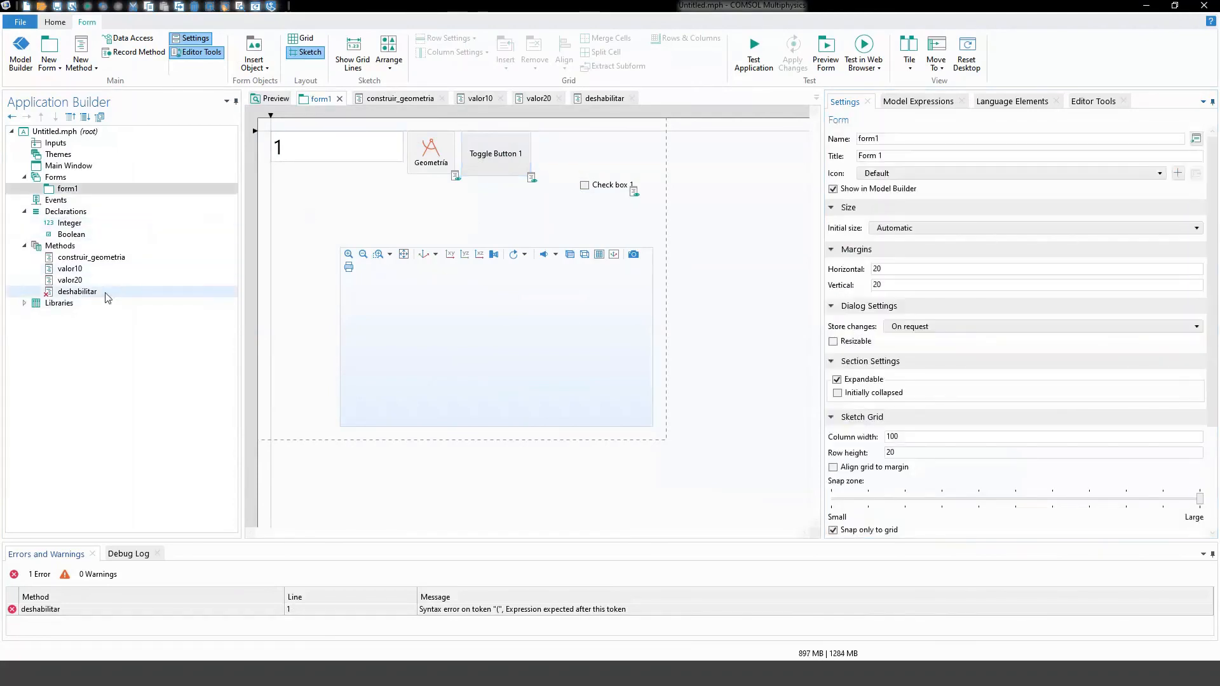
Step: Remove the if statement and the blank lines above the recorded code in the deshabilitar method
{"action": "double_click", "coordinate": [106, 292]}
{"action": "left_click_drag", "start_coordinate": [305, 113], "coordinate": [283, 133]}
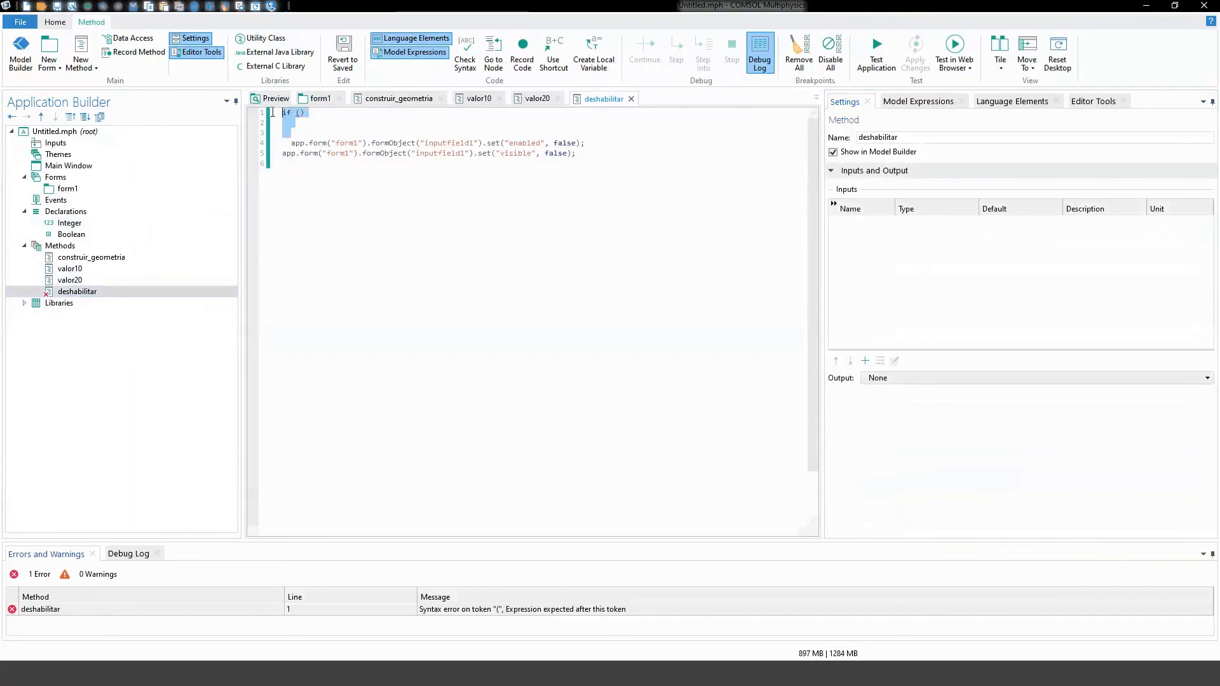
{"action": "key", "text": "BackSpace"}
{"action": "key", "text": "Delete"}
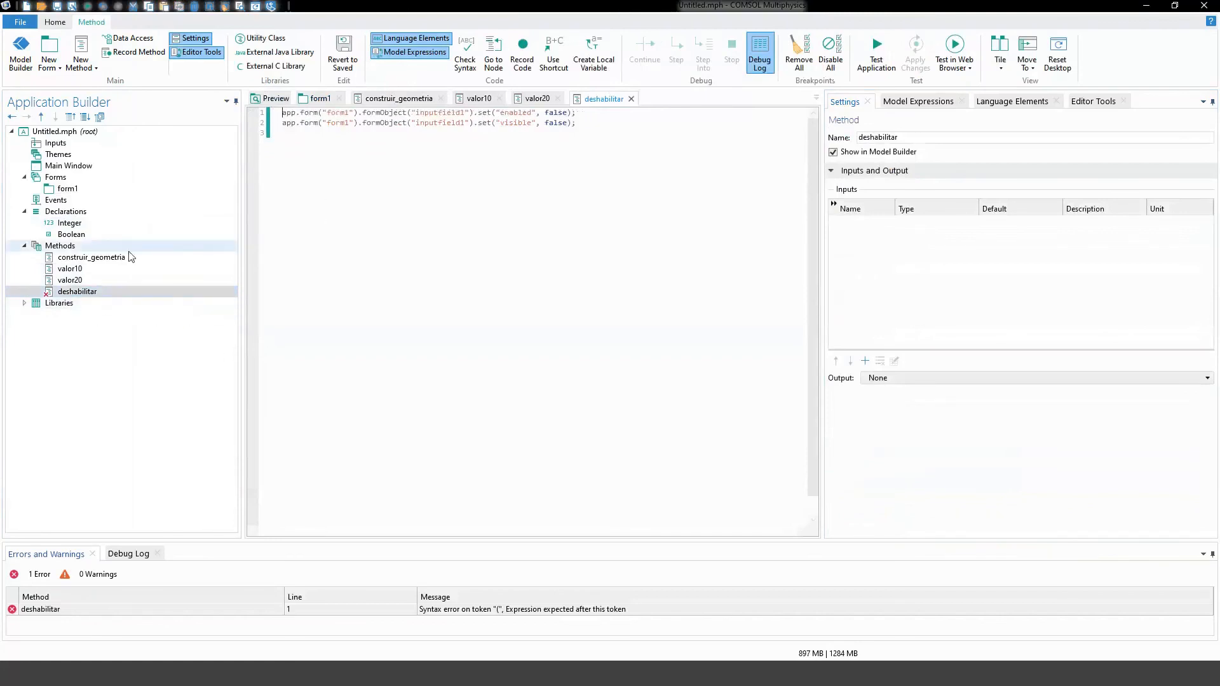
Step: Insert a combo box into form1 and place it below the graphics area
{"action": "double_click", "coordinate": [68, 189]}
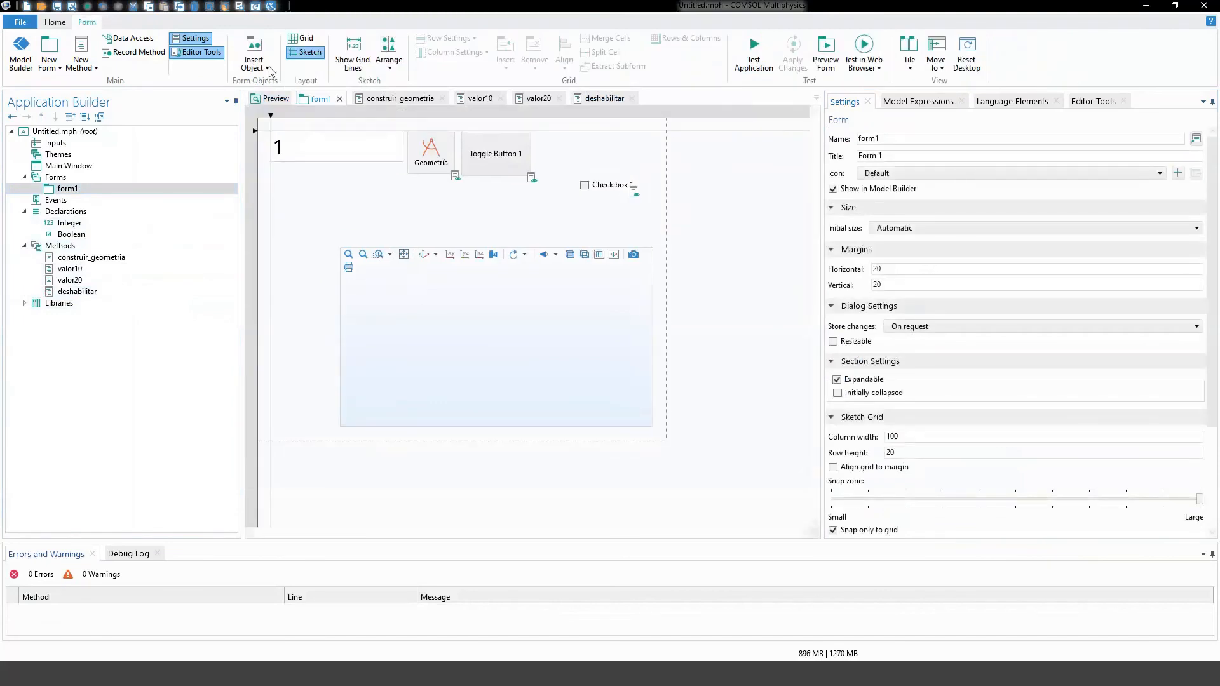
{"action": "left_click", "coordinate": [267, 67]}
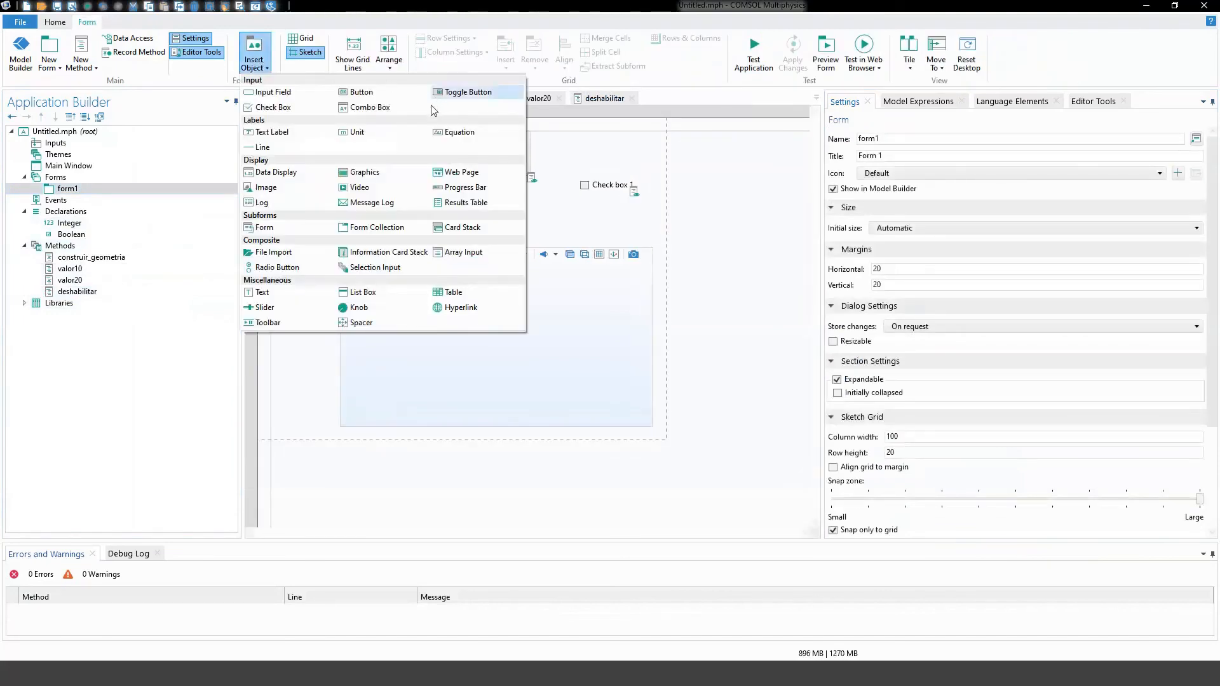
{"action": "left_click", "coordinate": [371, 107]}
{"action": "left_click_drag", "start_coordinate": [529, 345], "coordinate": [477, 418]}
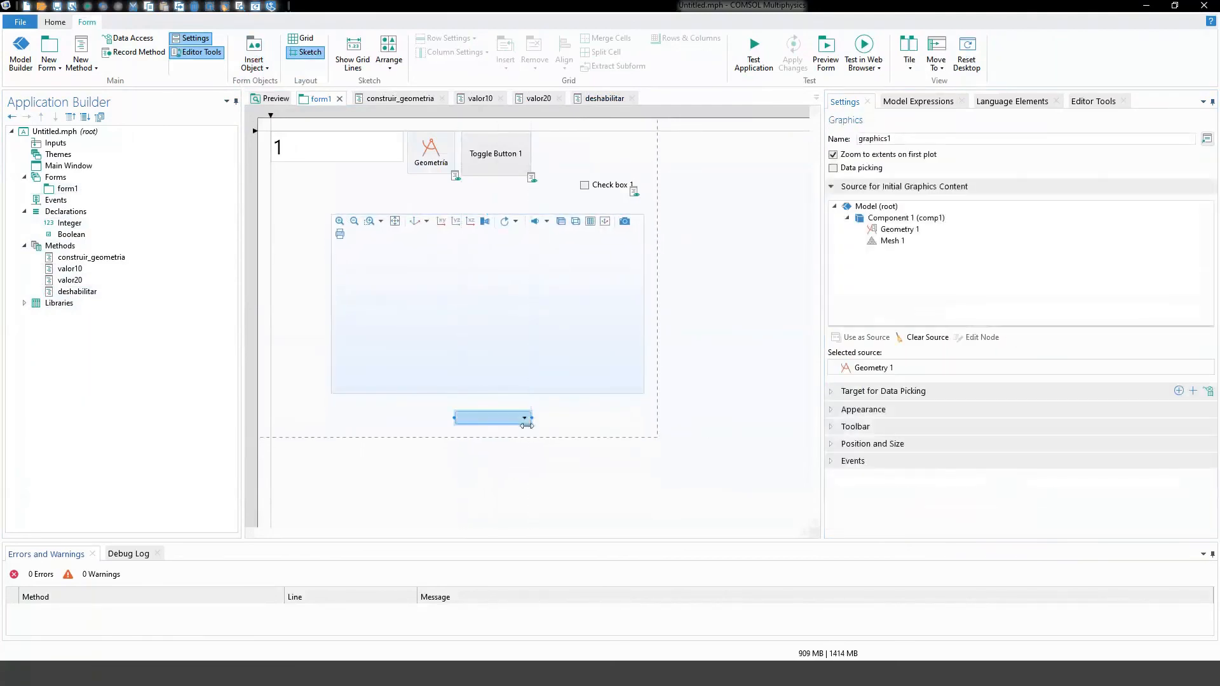
{"action": "left_click", "coordinate": [569, 424]}
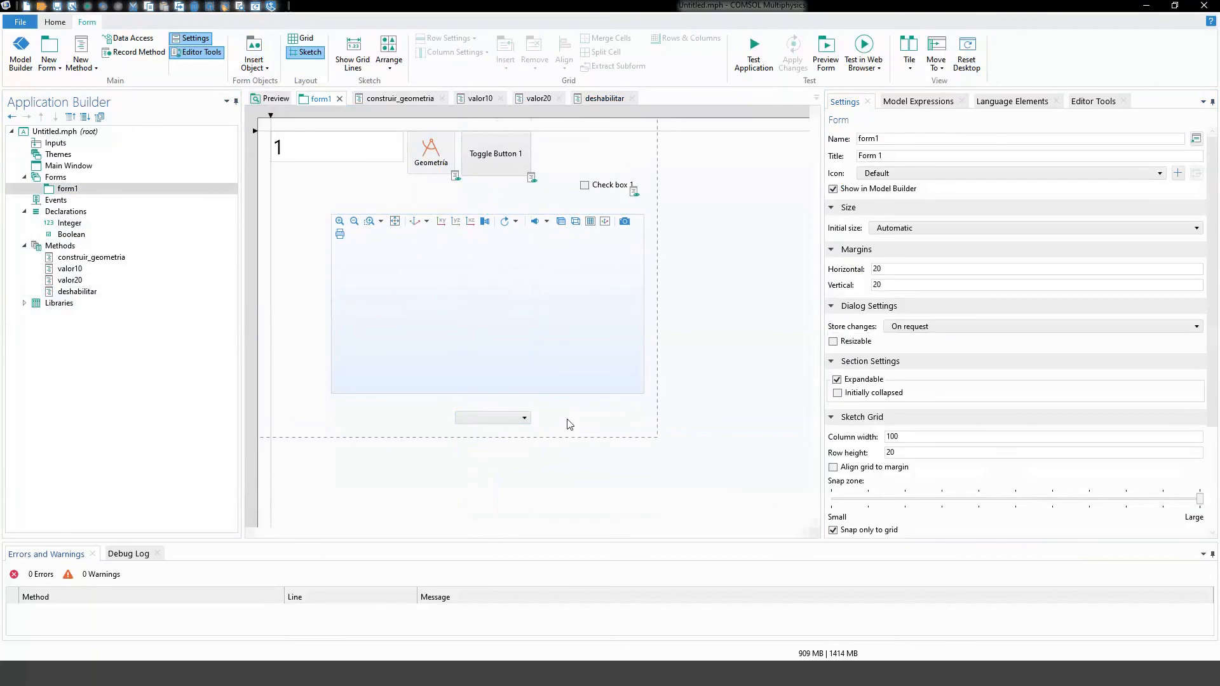
Step: Use the anchura parameter from Parameters 1 as the combo box's source
{"action": "left_click", "coordinate": [527, 419]}
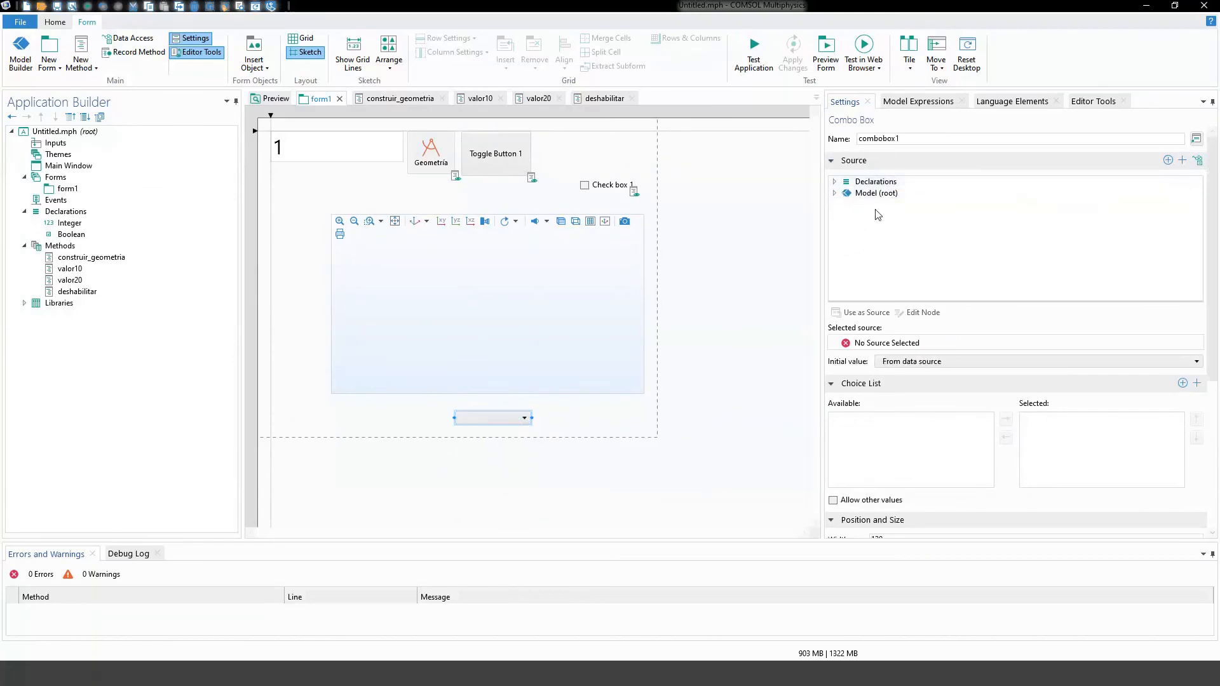
{"action": "left_click", "coordinate": [835, 193]}
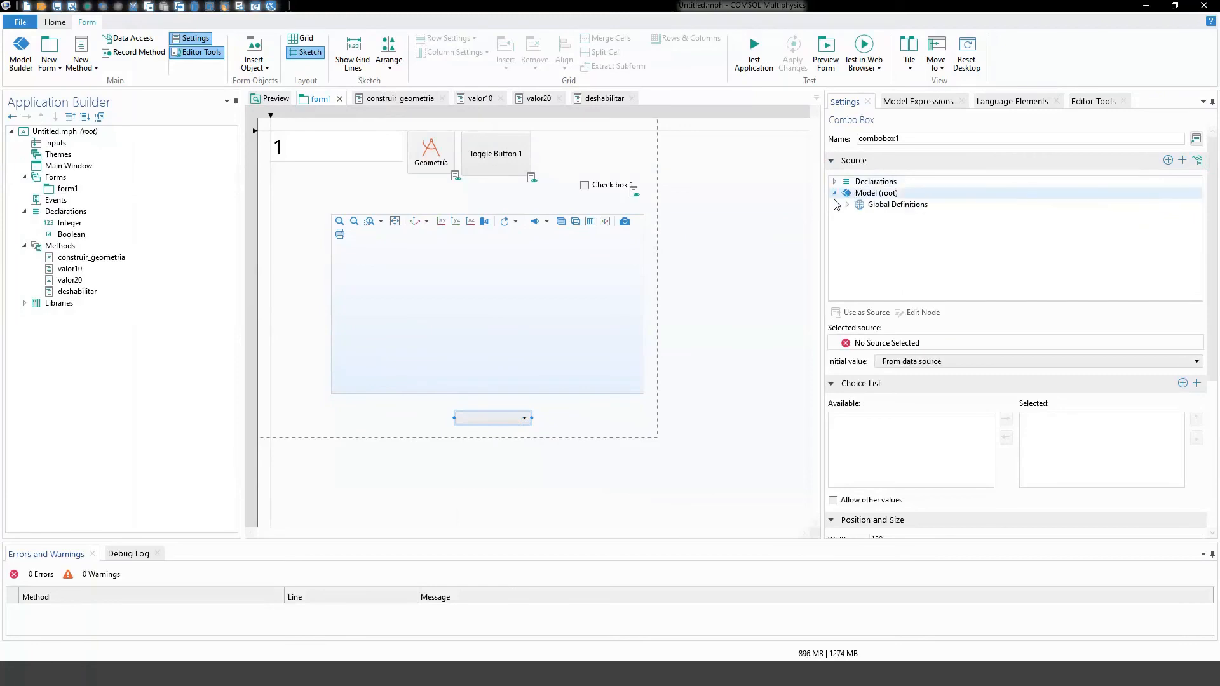
{"action": "left_click", "coordinate": [847, 205]}
{"action": "left_click", "coordinate": [859, 217]}
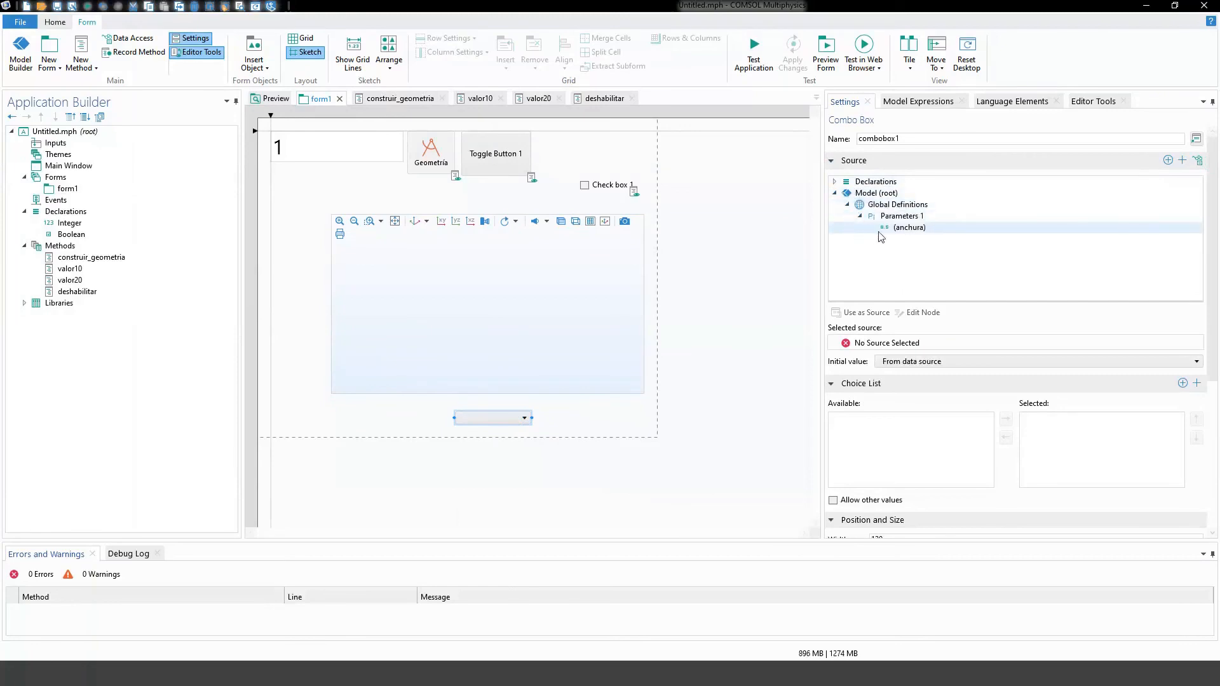
{"action": "double_click", "coordinate": [897, 229]}
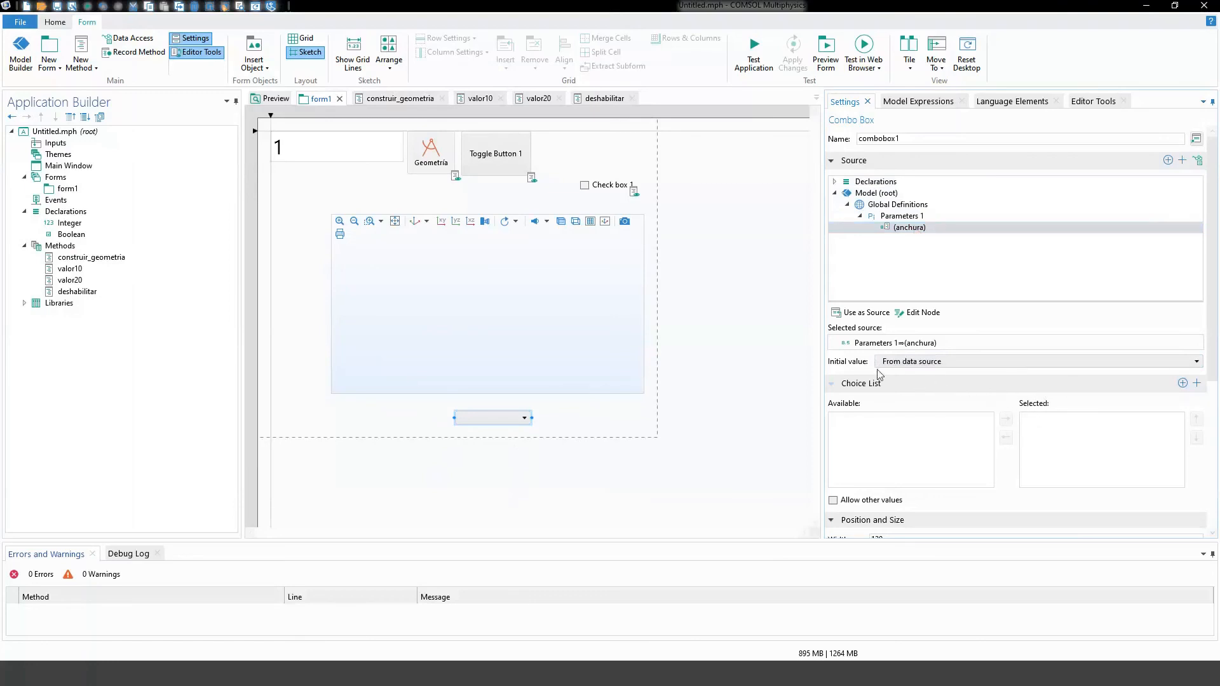
Step: Create a choice list for the combo box with a first entry of value 1 and display name Uno
{"action": "left_click", "coordinate": [1182, 386]}
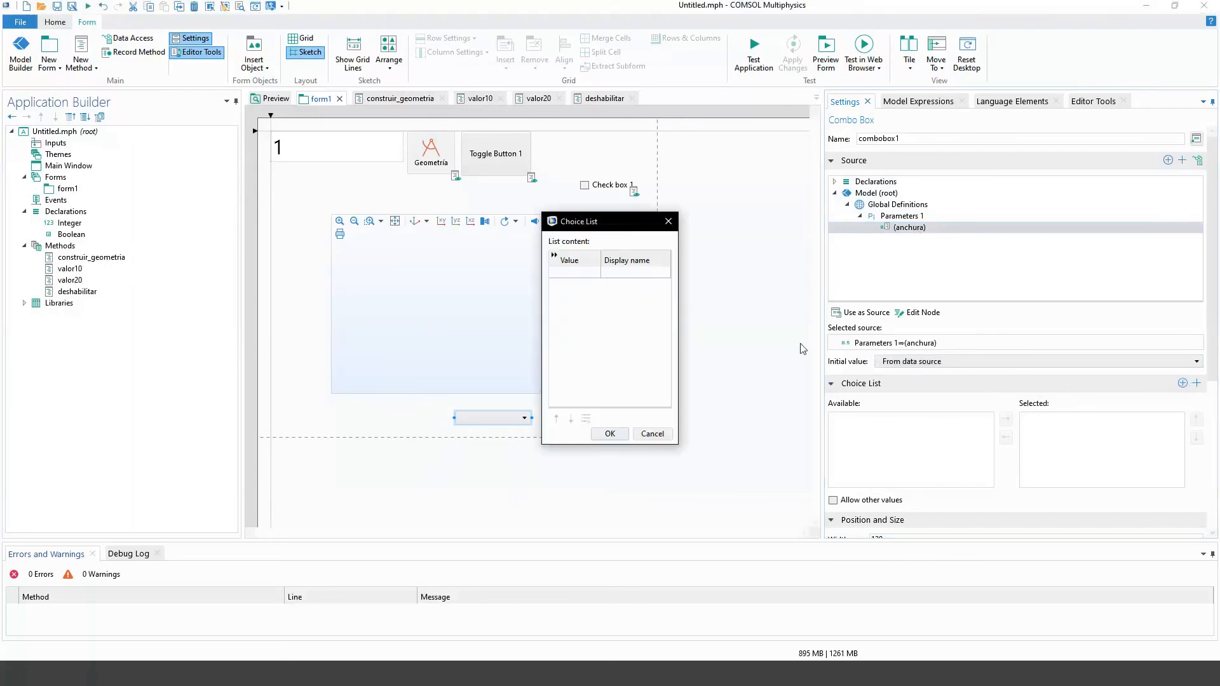
{"action": "left_click_drag", "start_coordinate": [607, 229], "coordinate": [697, 259]}
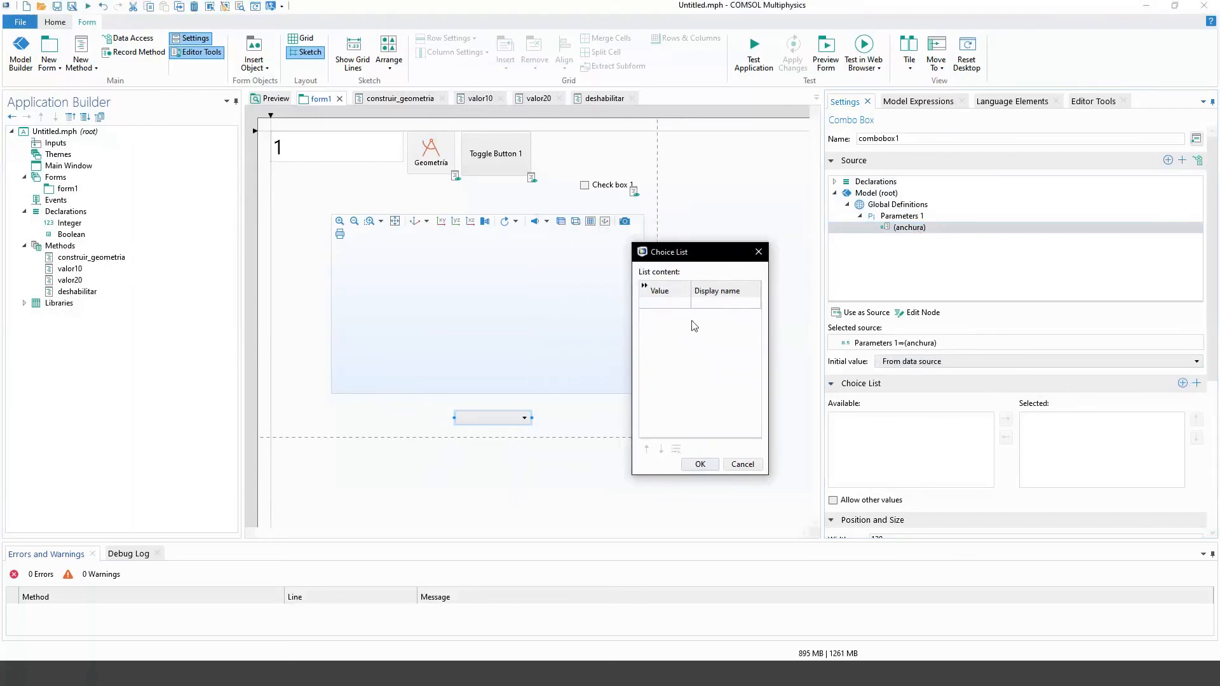
{"action": "left_click", "coordinate": [712, 303]}
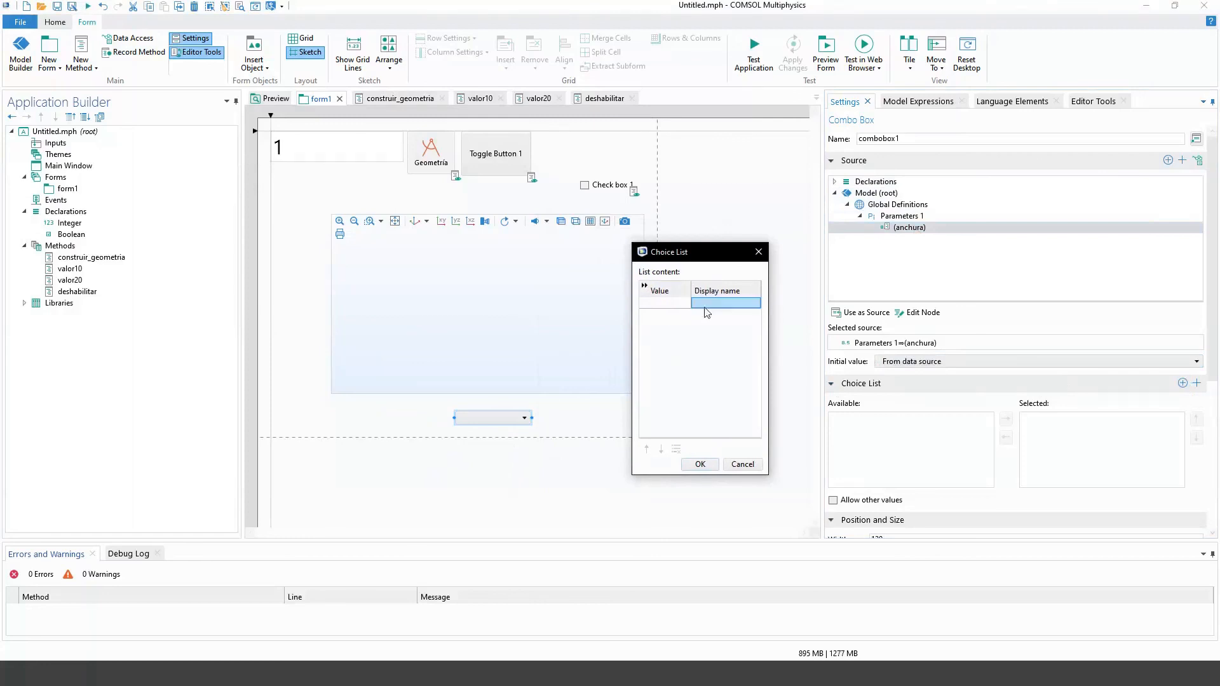
{"action": "left_click", "coordinate": [709, 303]}
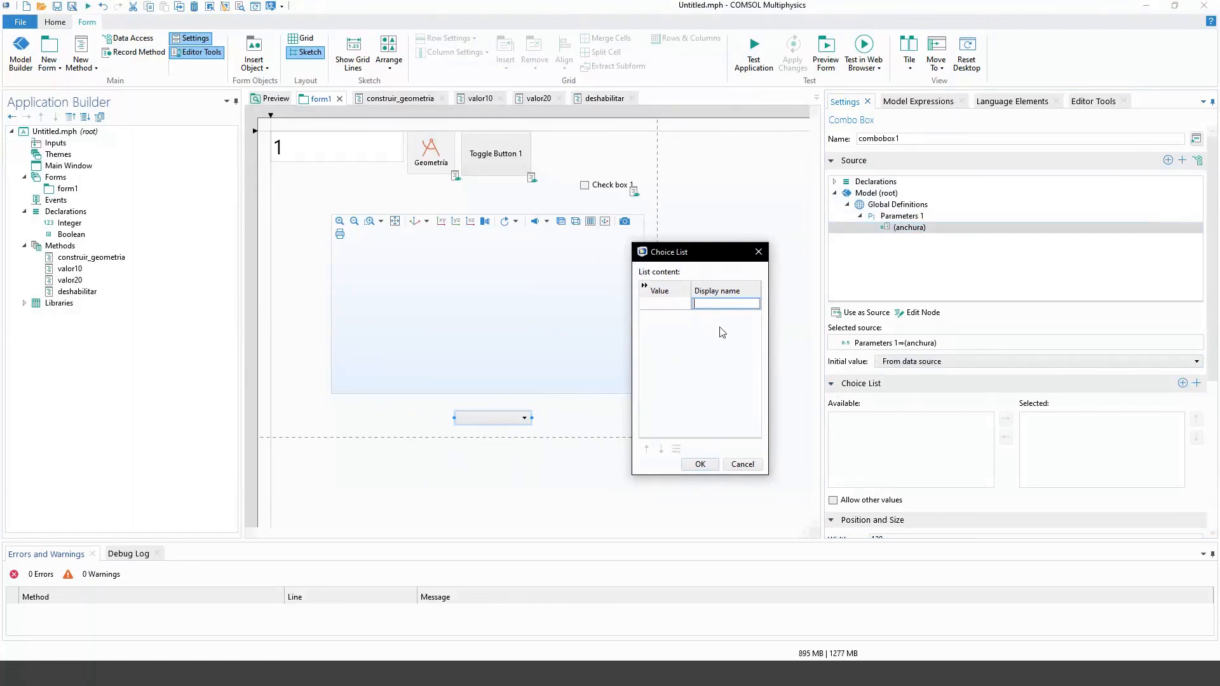
{"action": "left_click", "coordinate": [719, 328]}
{"action": "left_click", "coordinate": [703, 312]}
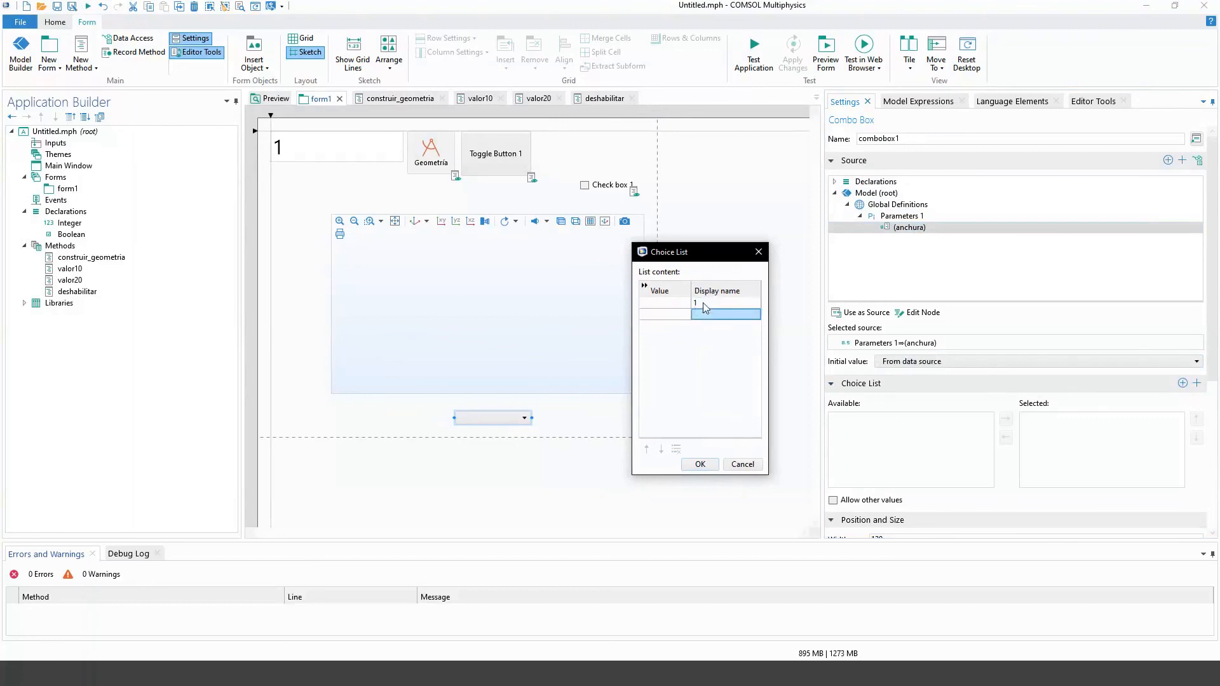
{"action": "double_click", "coordinate": [703, 305]}
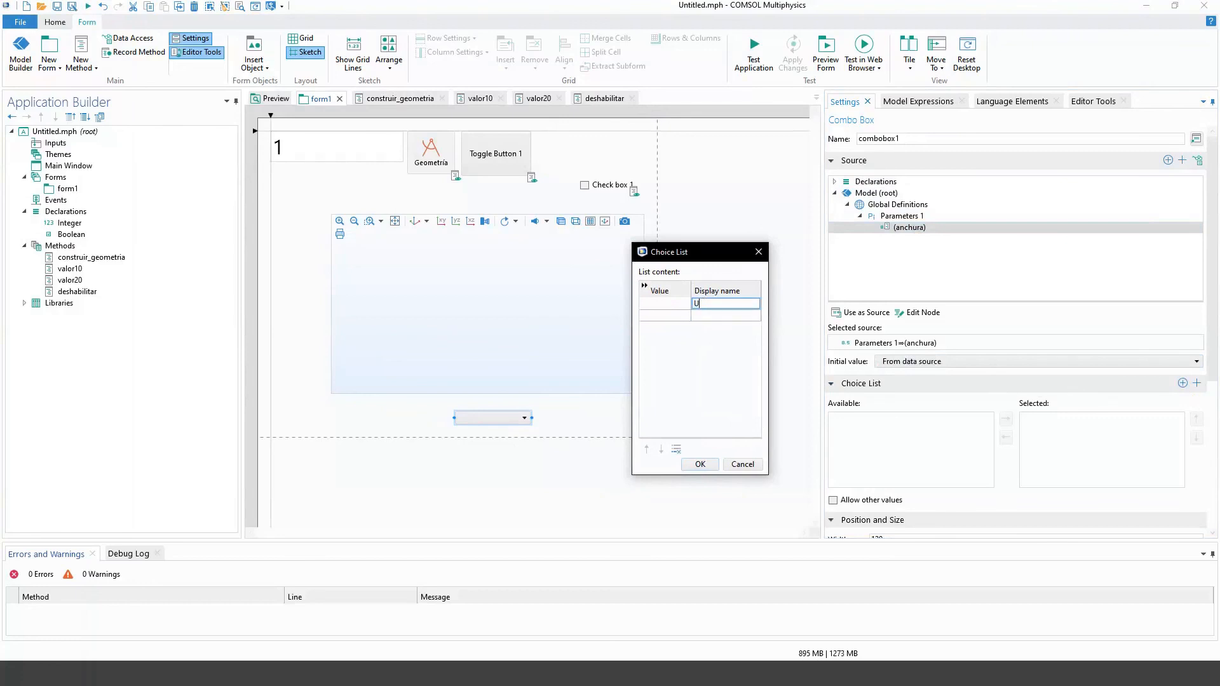
{"action": "type", "text": "Uno"}
{"action": "key", "text": "Return"}
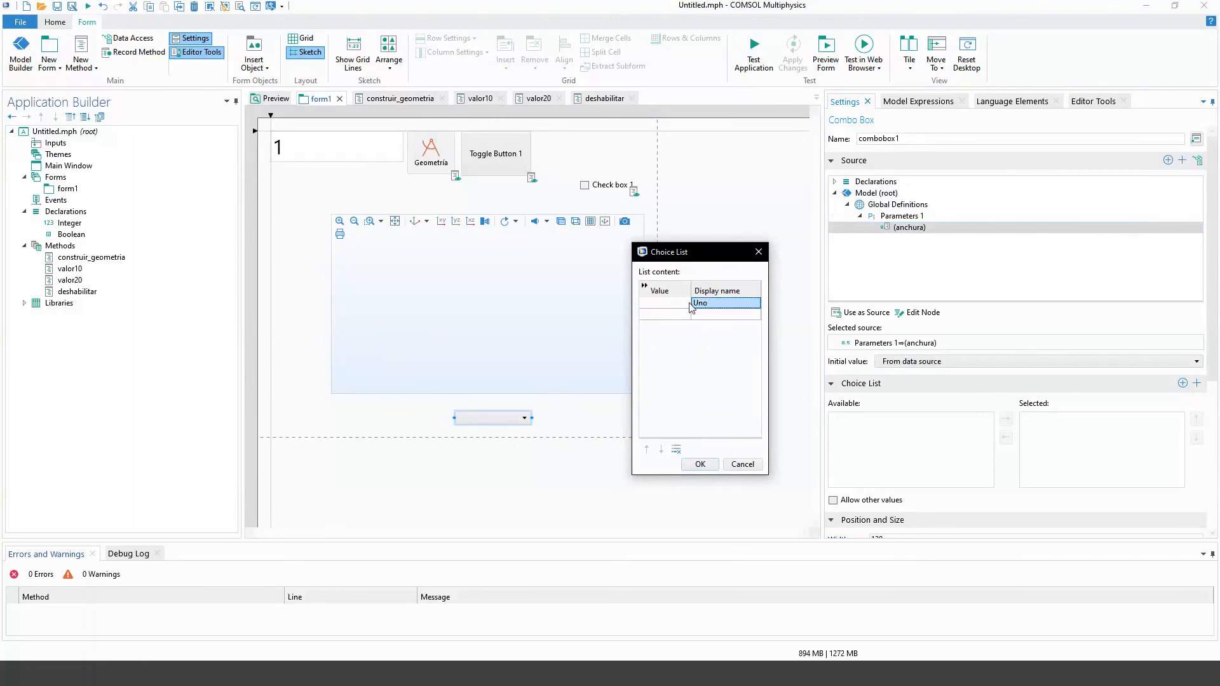
{"action": "double_click", "coordinate": [673, 305]}
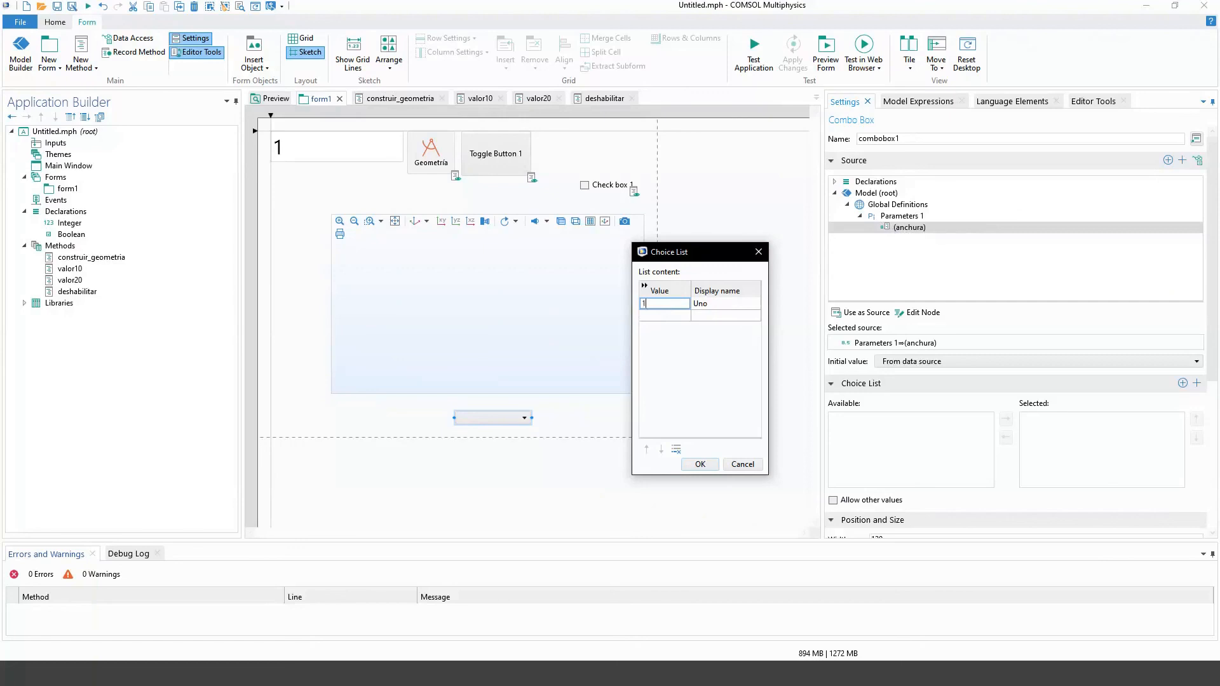
Step: Add the choices 2 as Dos, 3 as Tres and 4 as Cuatro, and confirm the choice list
{"action": "left_click", "coordinate": [667, 314]}
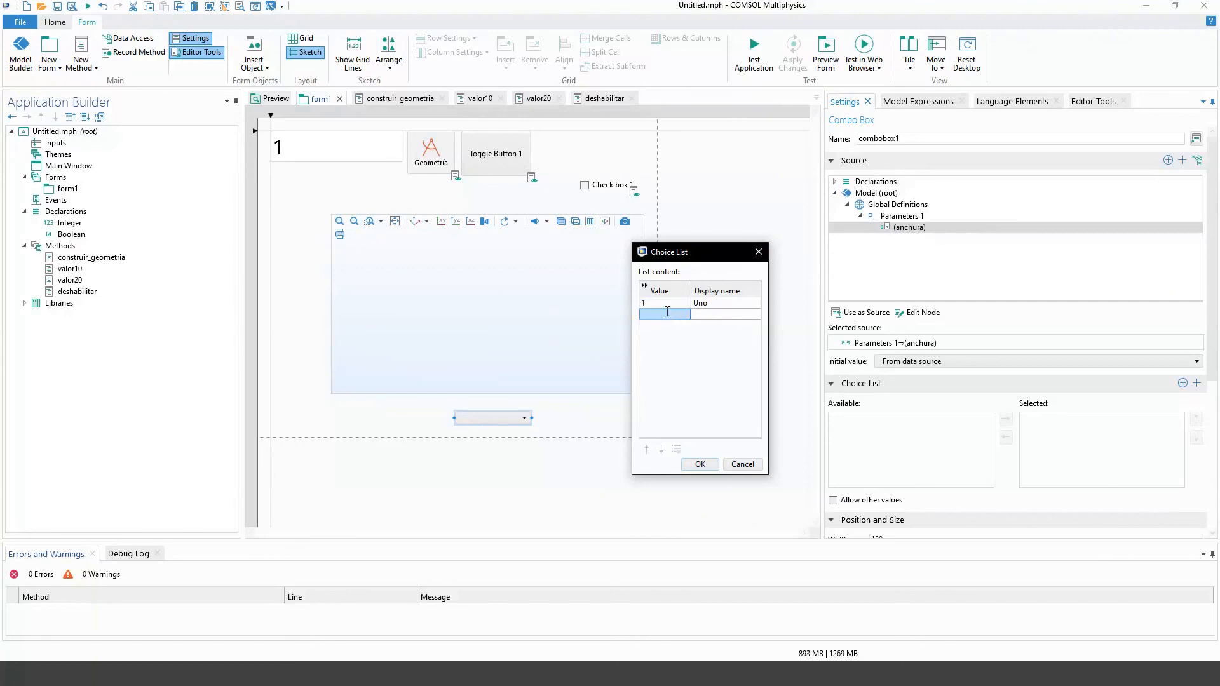
{"action": "type", "text": "2"}
{"action": "left_click", "coordinate": [707, 317]}
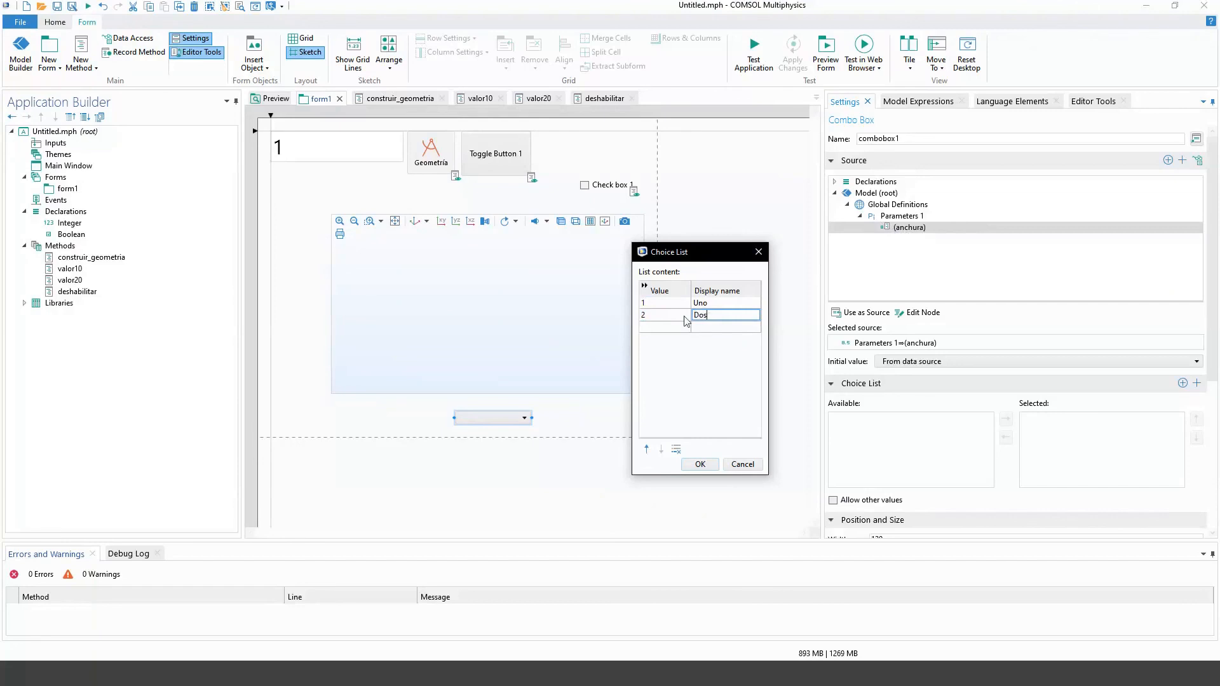
{"action": "left_click", "coordinate": [681, 326]}
{"action": "type", "text": "3"}
{"action": "left_click", "coordinate": [722, 326]}
{"action": "type", "text": "Tres"}
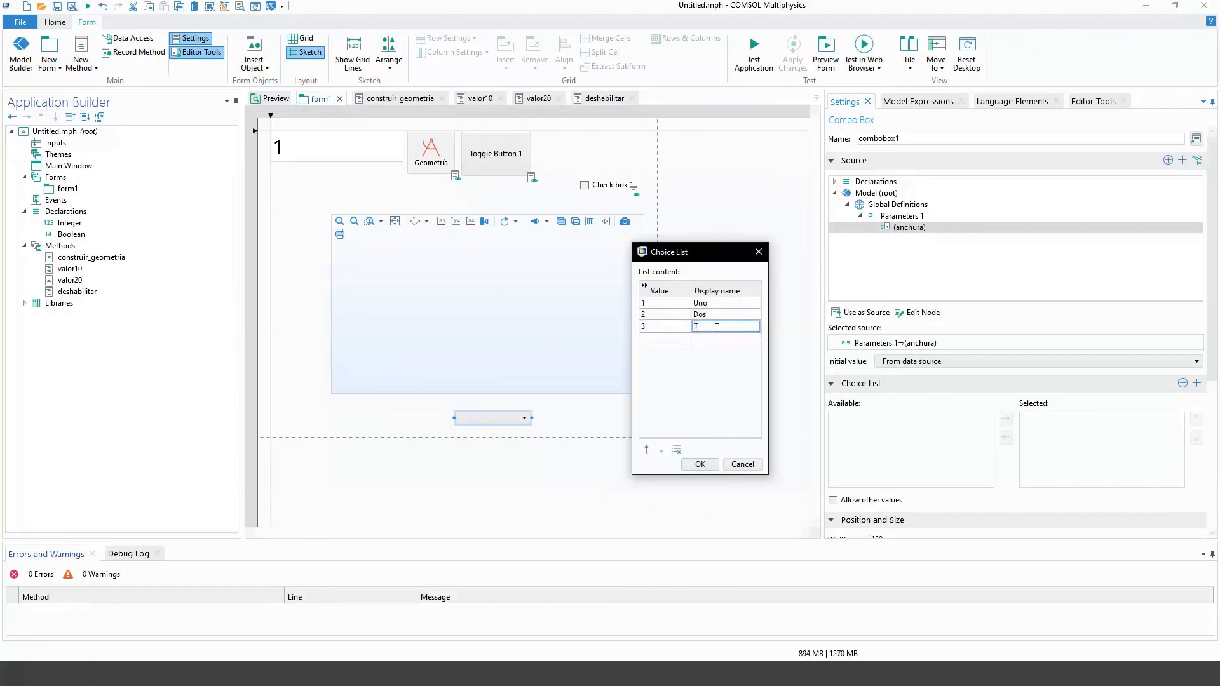
{"action": "left_click", "coordinate": [663, 338]}
{"action": "type", "text": "4"}
{"action": "left_click", "coordinate": [703, 338]}
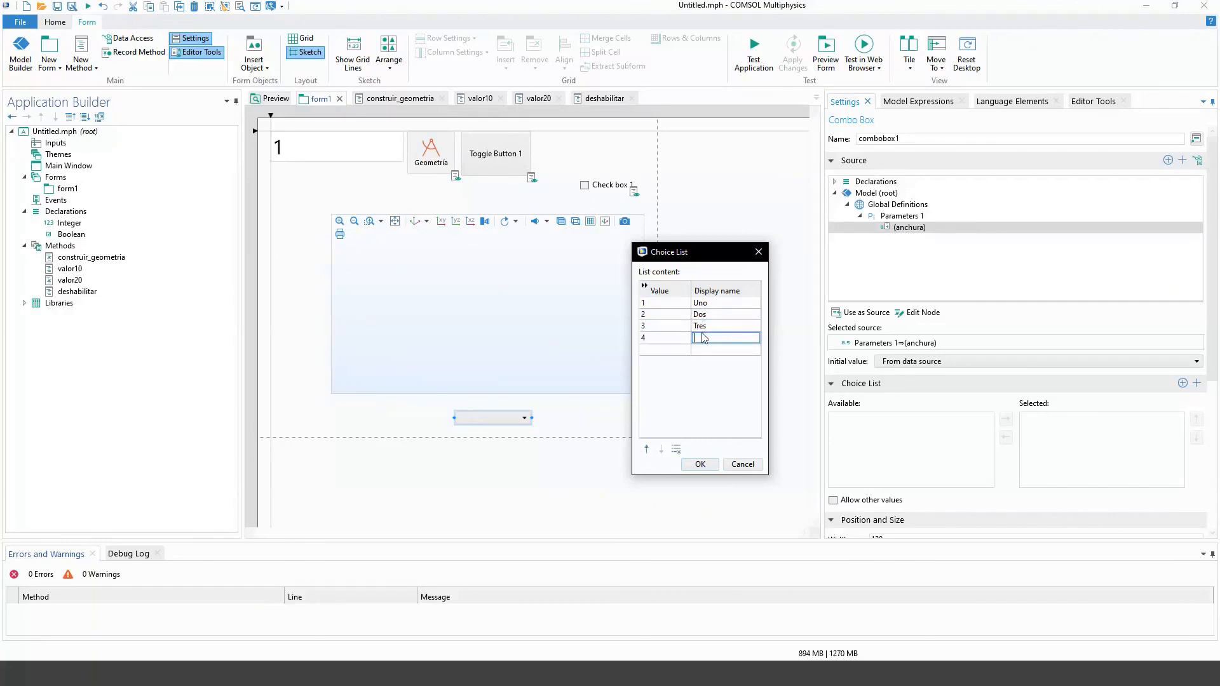
{"action": "left_click", "coordinate": [674, 367]}
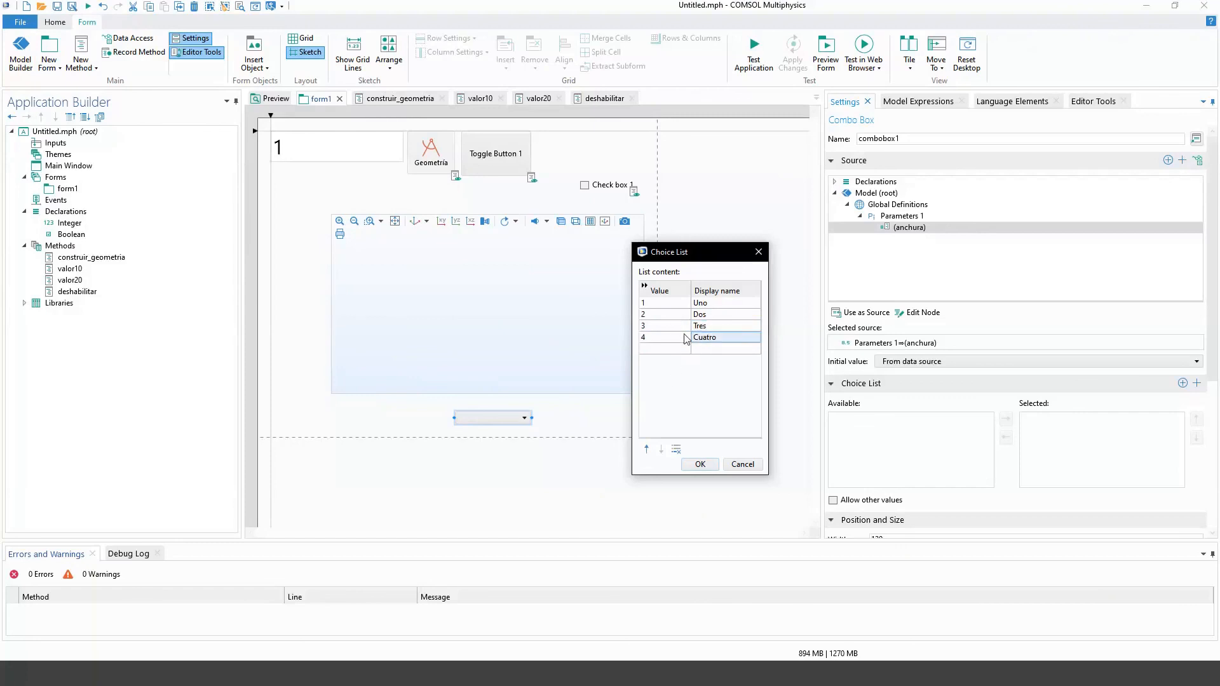
{"action": "left_click", "coordinate": [700, 464]}
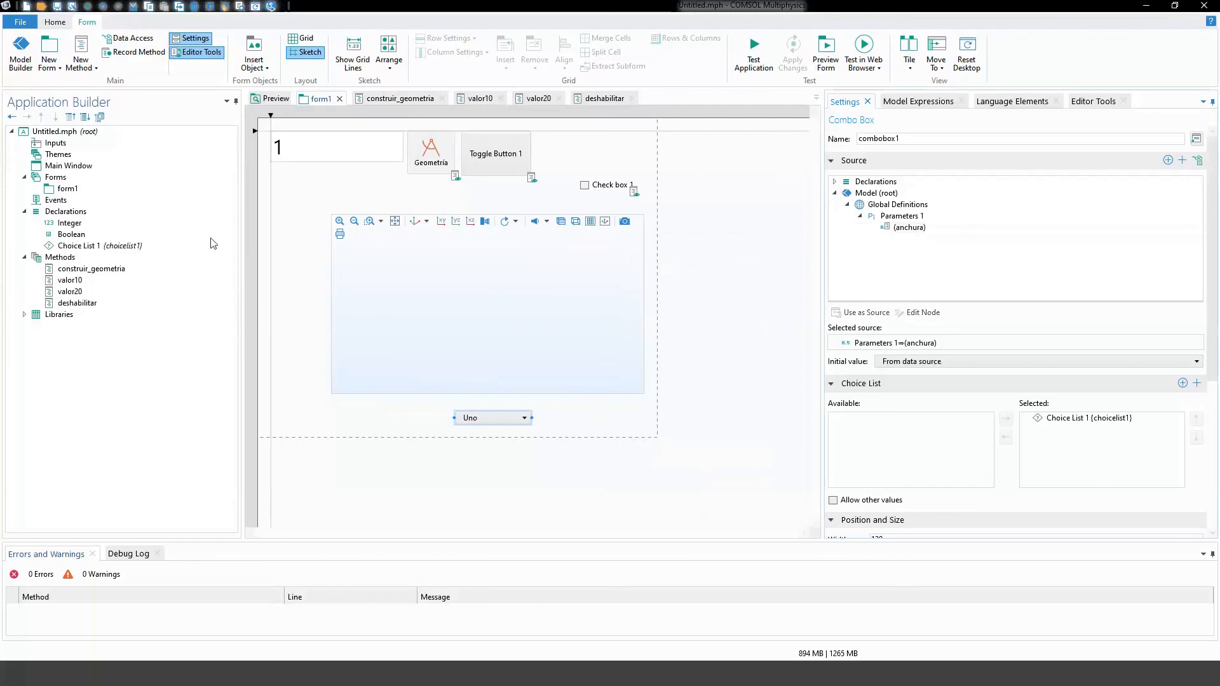
Step: Examine the contents of Choice List 1 in the application's declarations
{"action": "left_click", "coordinate": [65, 212]}
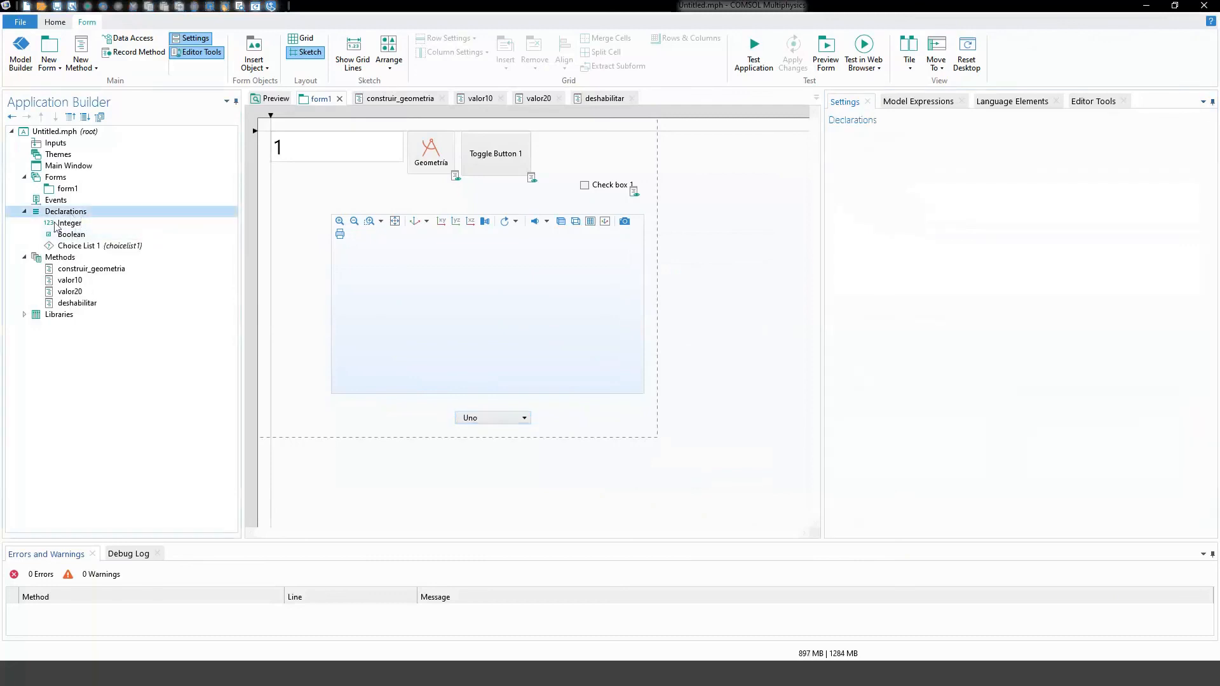
{"action": "left_click", "coordinate": [77, 247]}
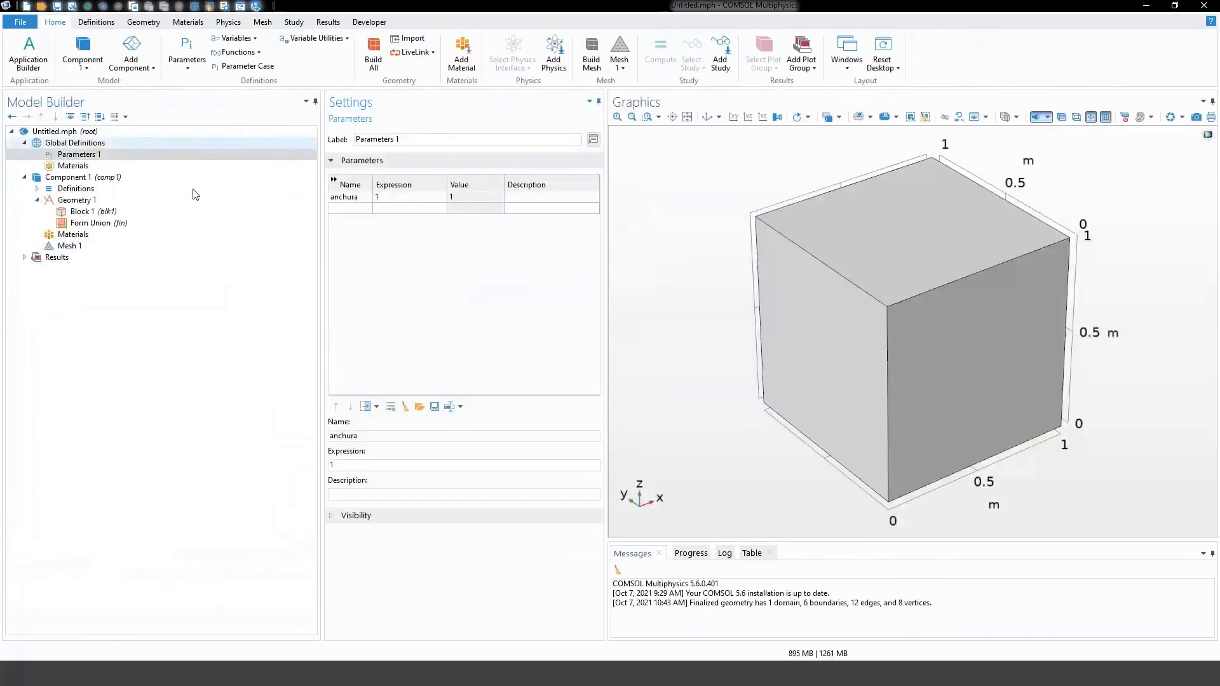
Step: Add the parameters sdfs with expression 34 and srda with expression 343 to Parameters 1 in the Model Builder
{"action": "left_click", "coordinate": [359, 208]}
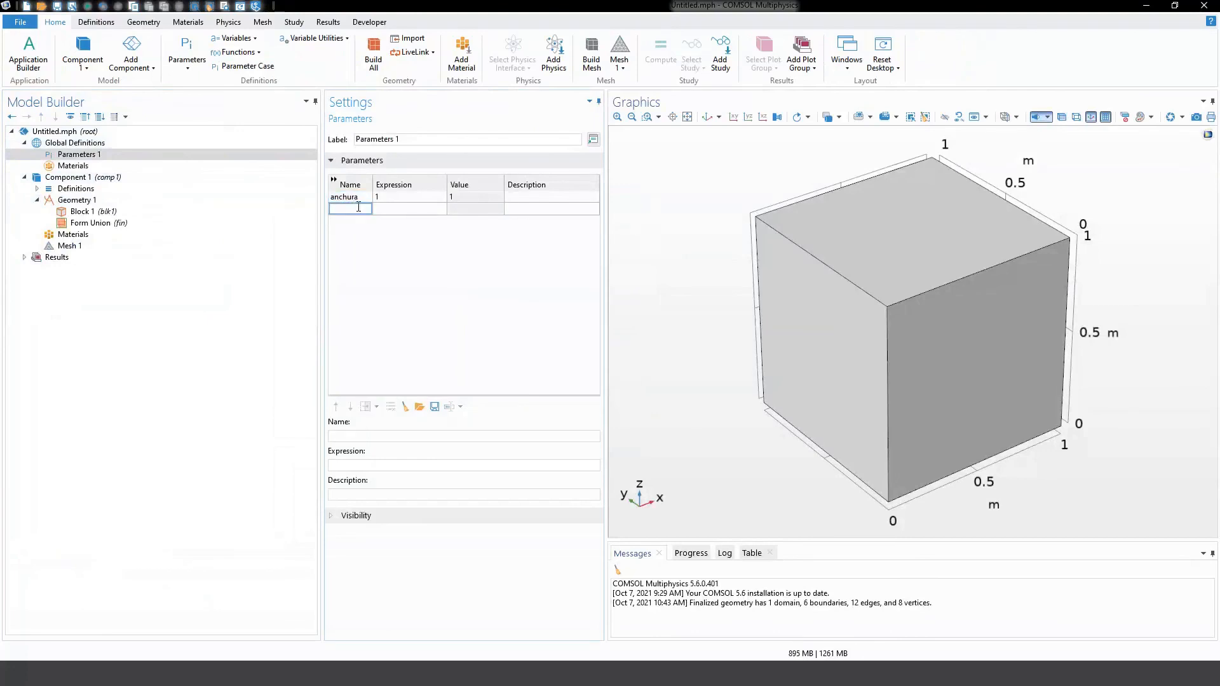
{"action": "type", "text": "sdfs"}
{"action": "left_click", "coordinate": [381, 208]}
{"action": "type", "text": "34"}
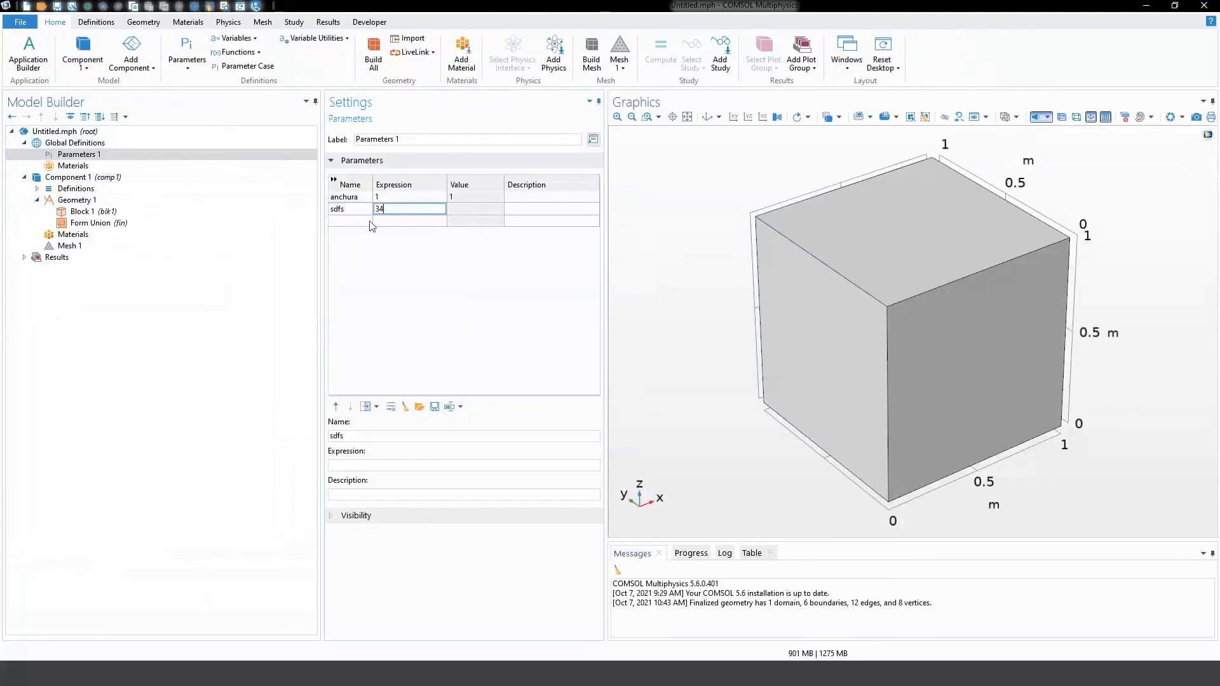
{"action": "key", "text": "Return"}
{"action": "type", "text": "srda"}
{"action": "key", "text": "Tab"}
{"action": "type", "text": "343"}
{"action": "key", "text": "Return"}
Step: Enter 343 as the name of another parameter below srda, leaving its expression empty
{"action": "type", "text": "343"}
{"action": "key", "text": "Tab"}
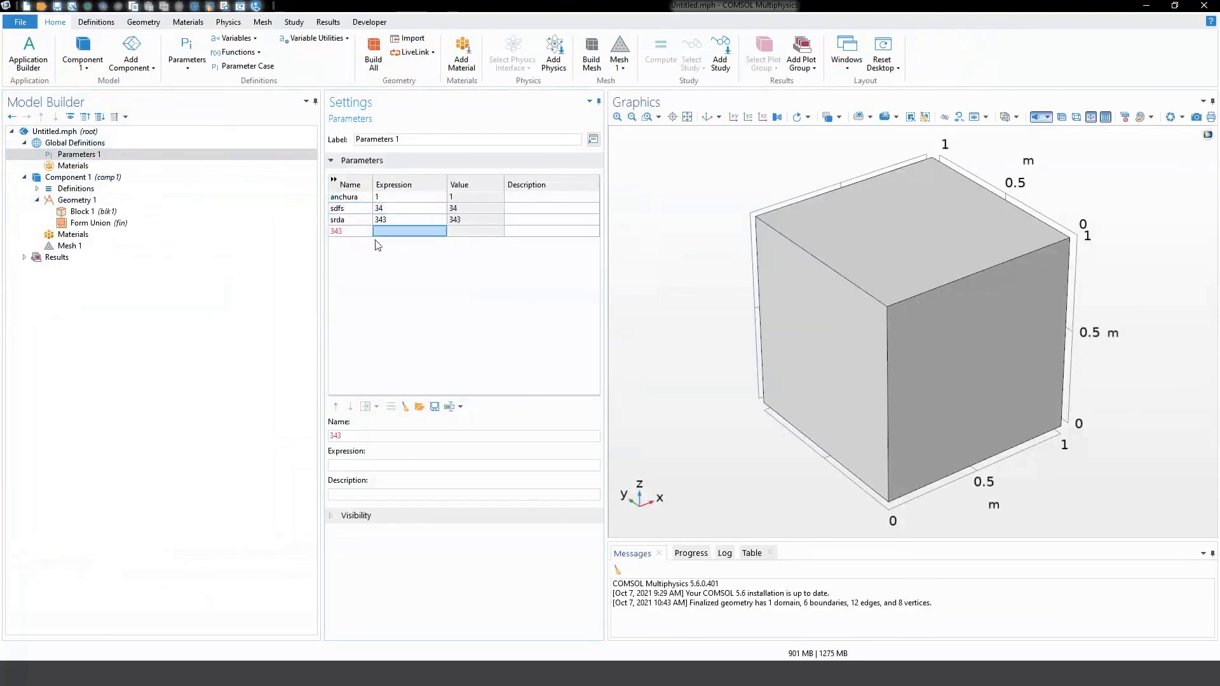
{"action": "left_click", "coordinate": [354, 233]}
{"action": "left_click", "coordinate": [376, 247]}
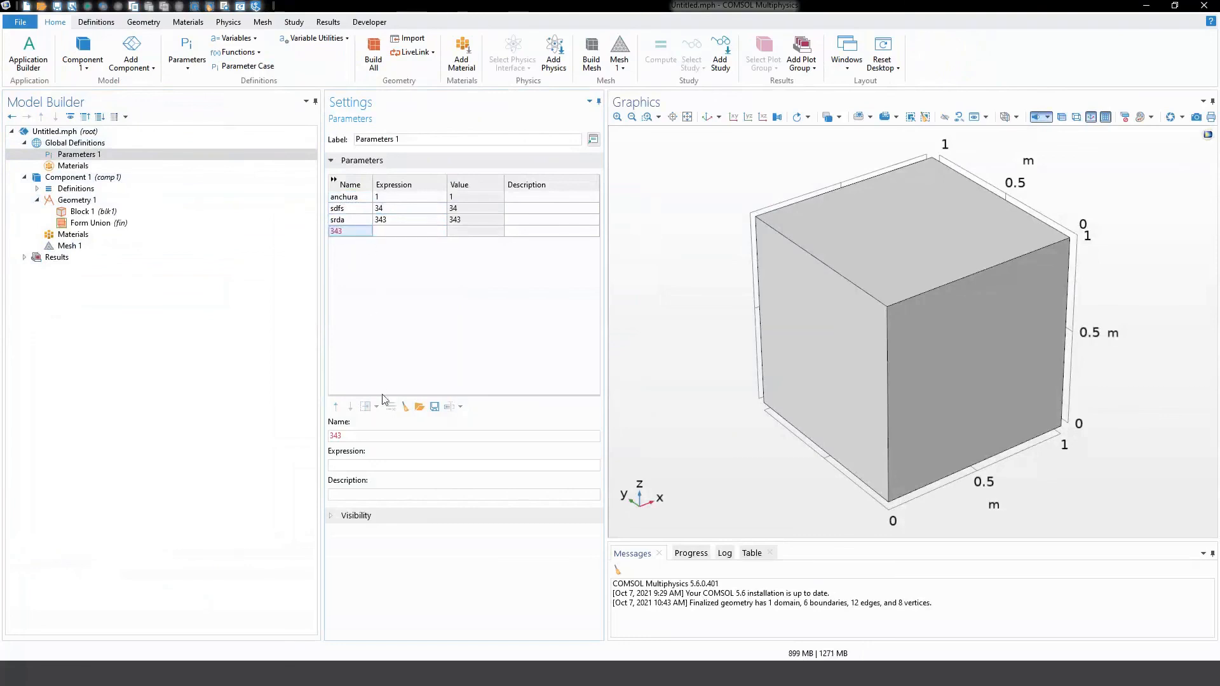
{"action": "left_click", "coordinate": [400, 221]}
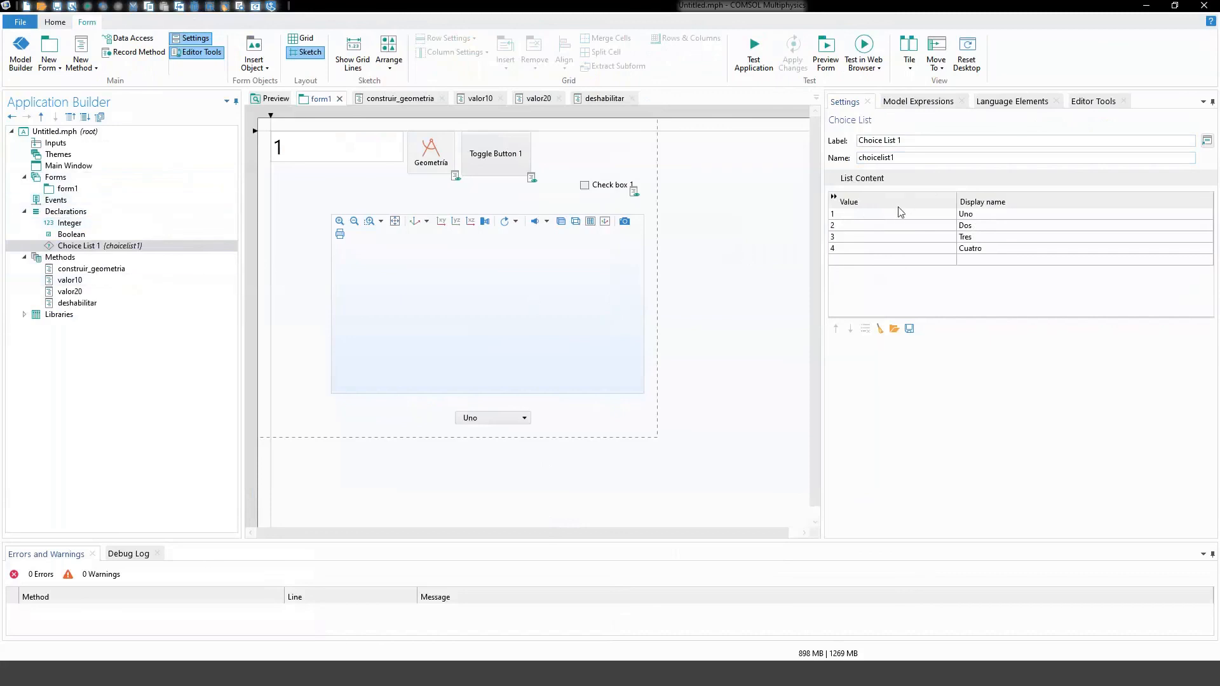
Step: Remove Choice List 1 from form1's combo box and add it back, then enable and disable Allow other values
{"action": "left_click", "coordinate": [67, 188]}
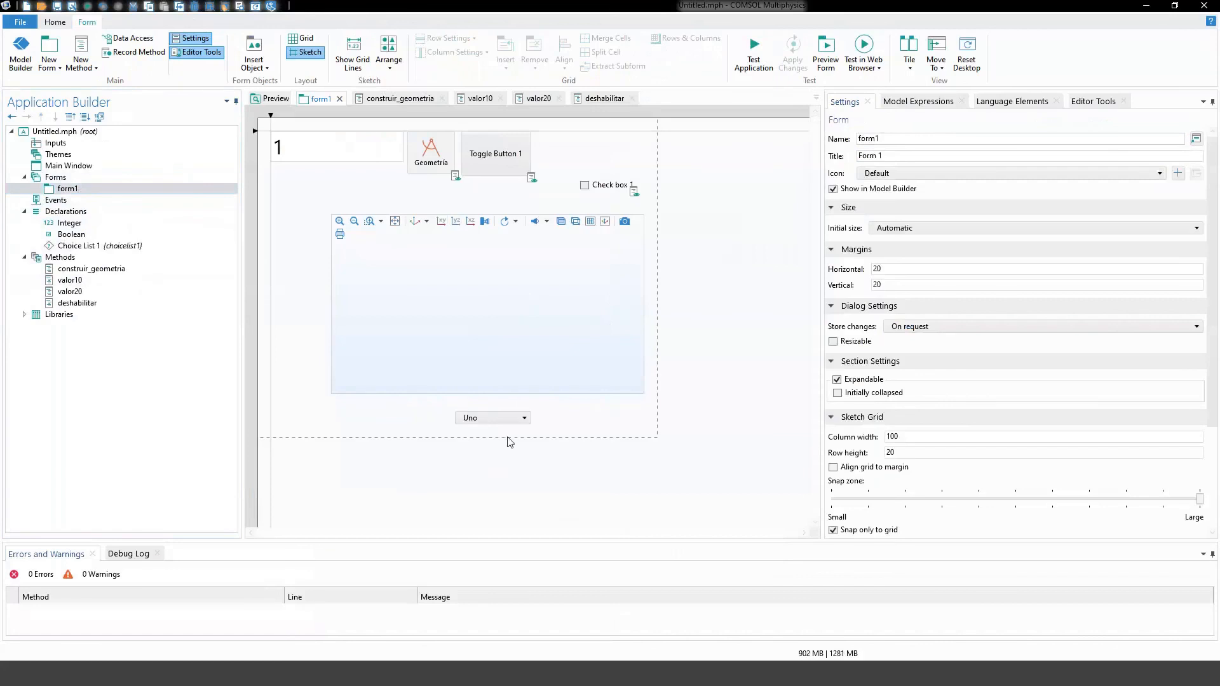
{"action": "left_click", "coordinate": [512, 419]}
{"action": "scroll", "coordinate": [1215, 249], "scroll_direction": "down", "scroll_amount": 3}
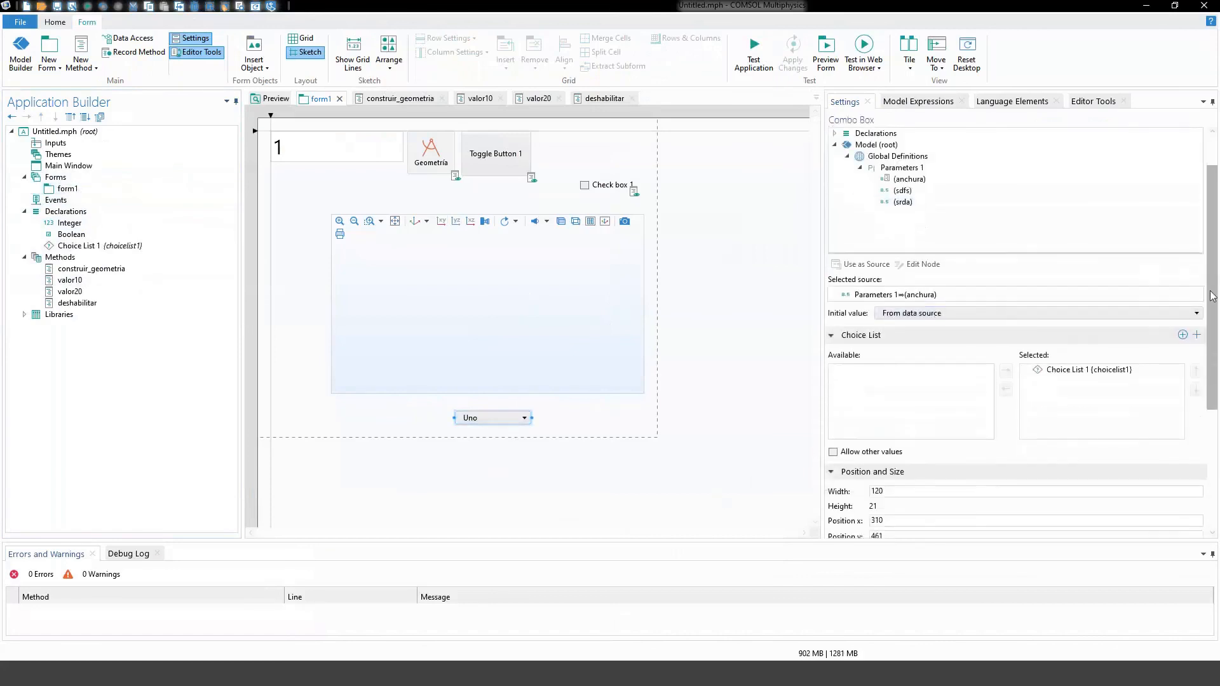
{"action": "left_click", "coordinate": [1080, 334]}
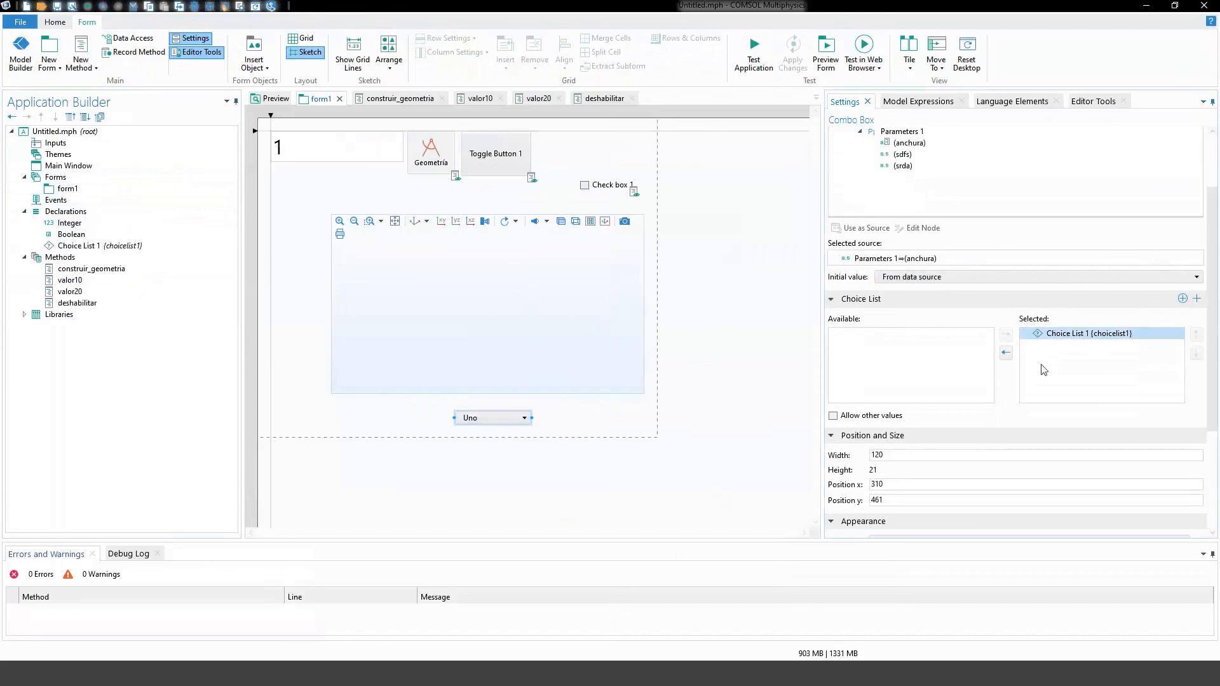
{"action": "left_click", "coordinate": [1005, 352]}
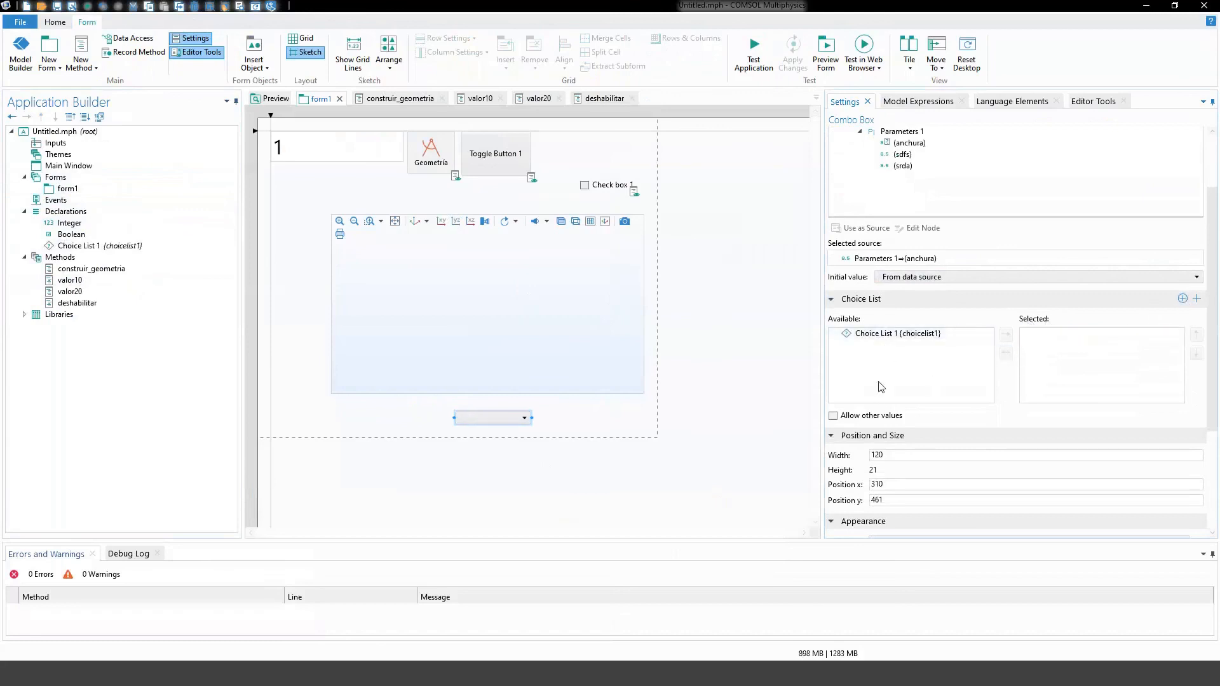
{"action": "left_click", "coordinate": [854, 334]}
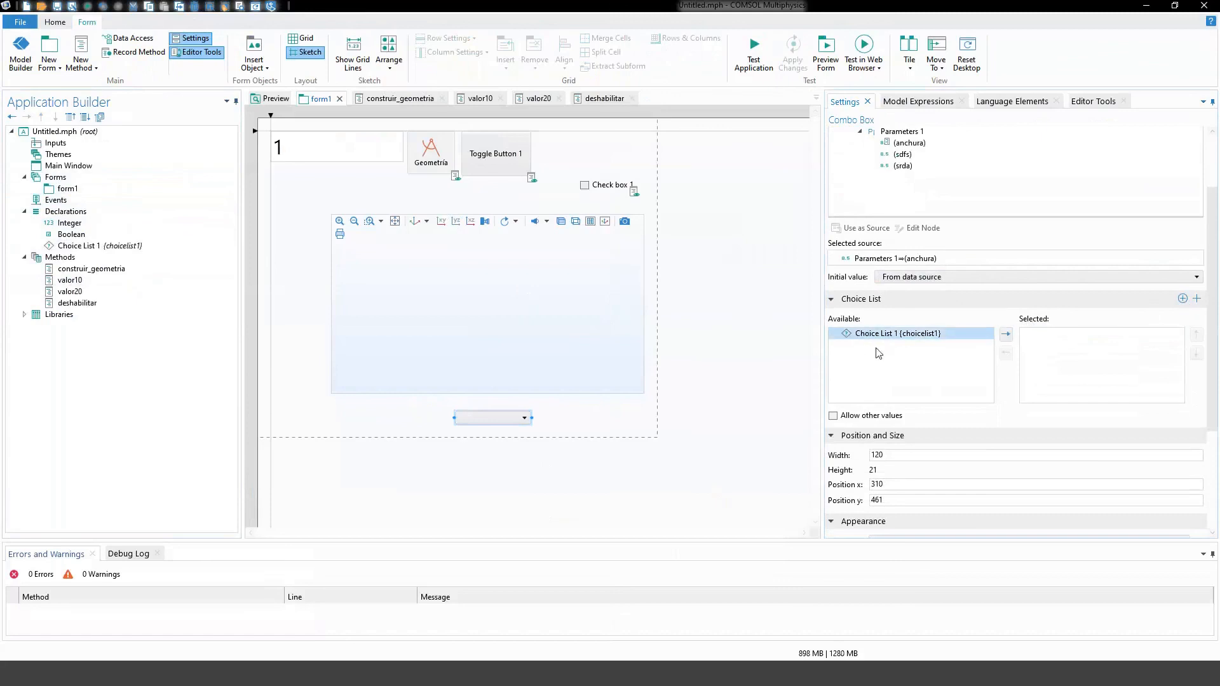
{"action": "left_click", "coordinate": [1007, 334]}
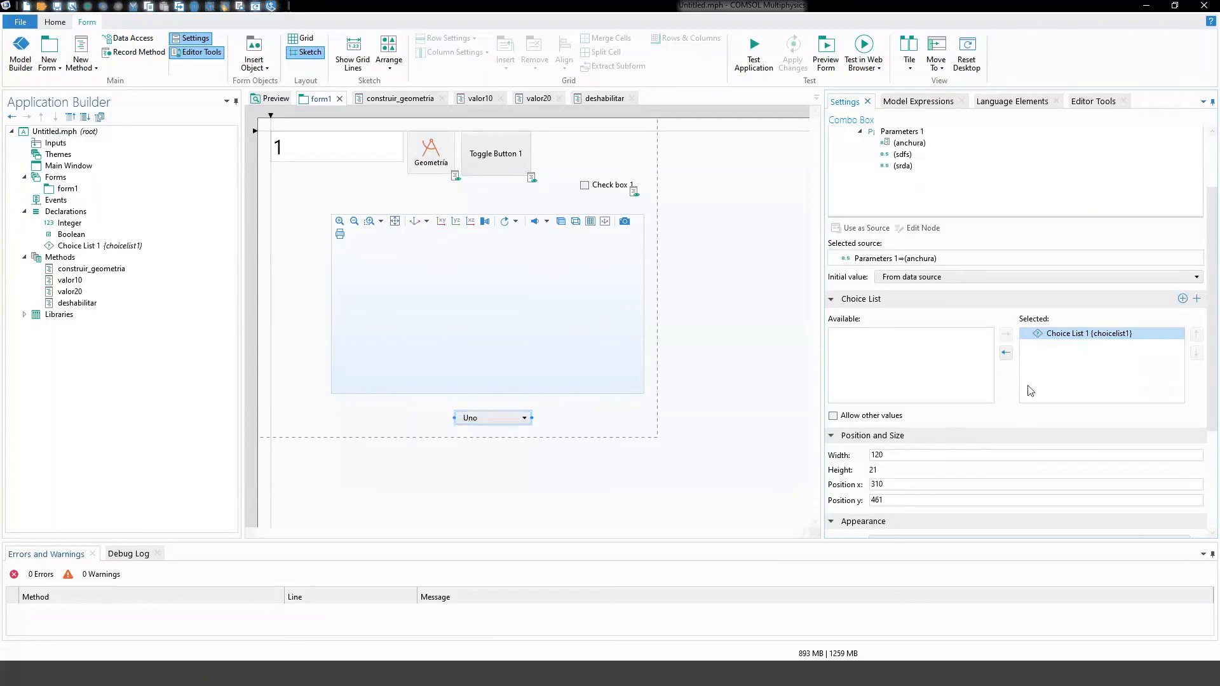
{"action": "left_click", "coordinate": [888, 416]}
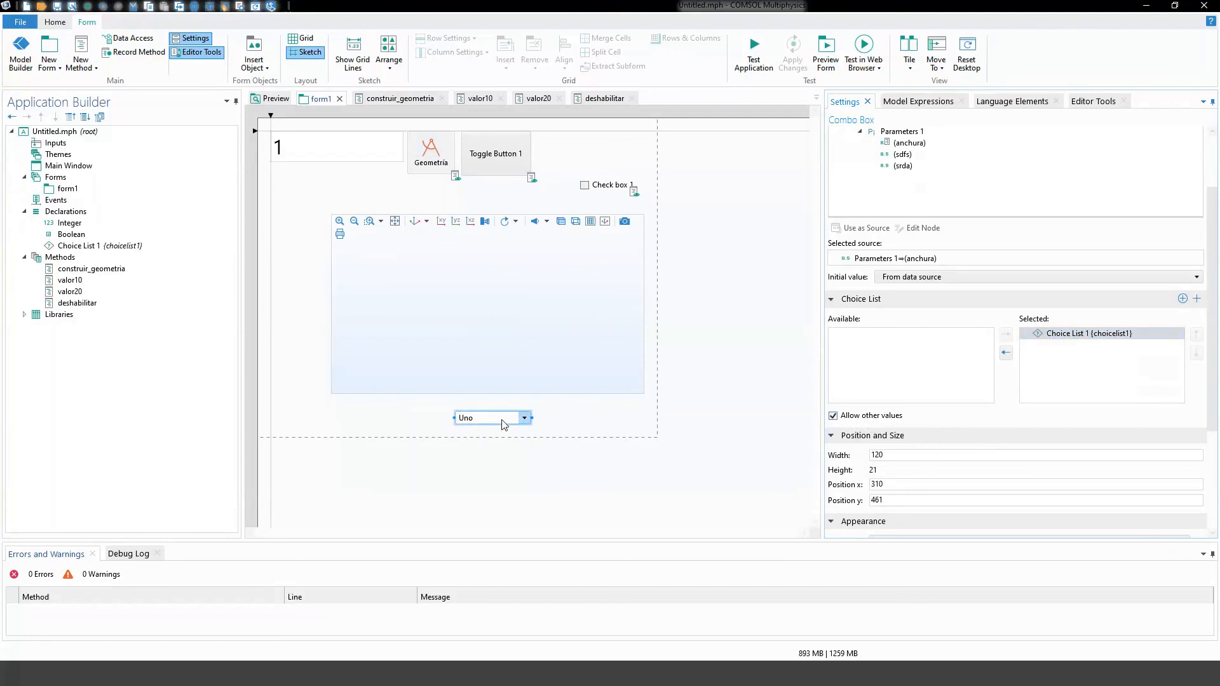
{"action": "left_click", "coordinate": [880, 416]}
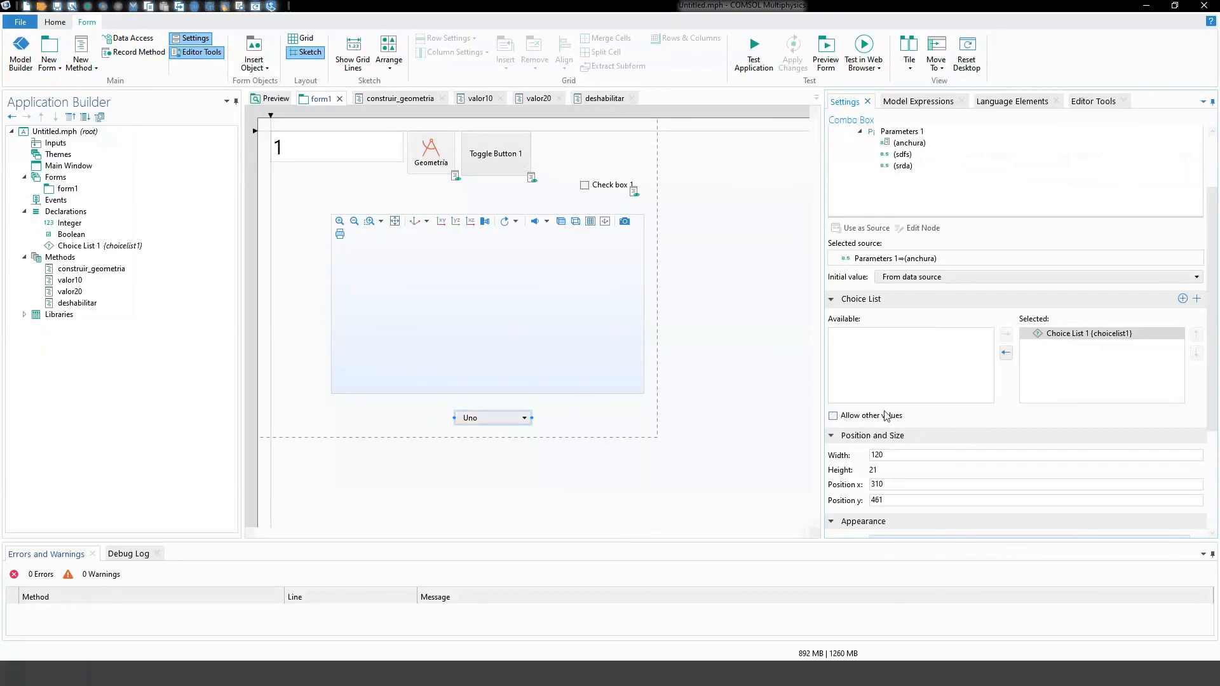
Step: Set the combo box's on data change event to the construir_geometria method
{"action": "scroll", "coordinate": [1204, 412], "scroll_direction": "down", "scroll_amount": 5}
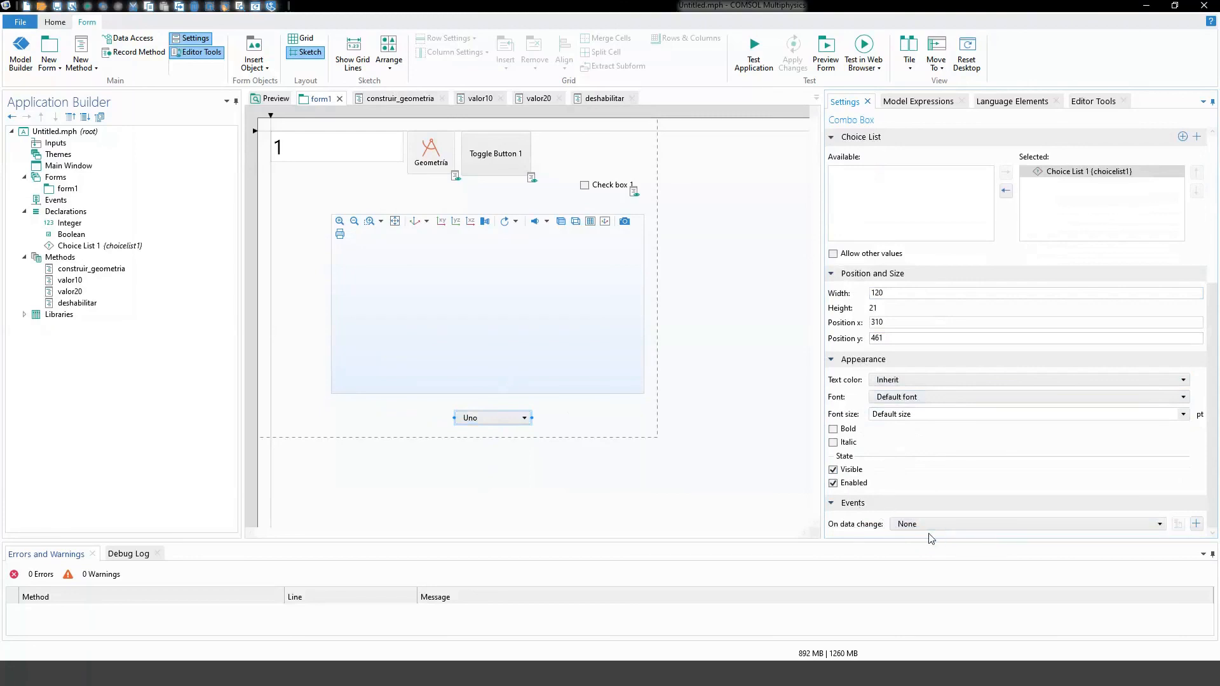
{"action": "left_click", "coordinate": [908, 523]}
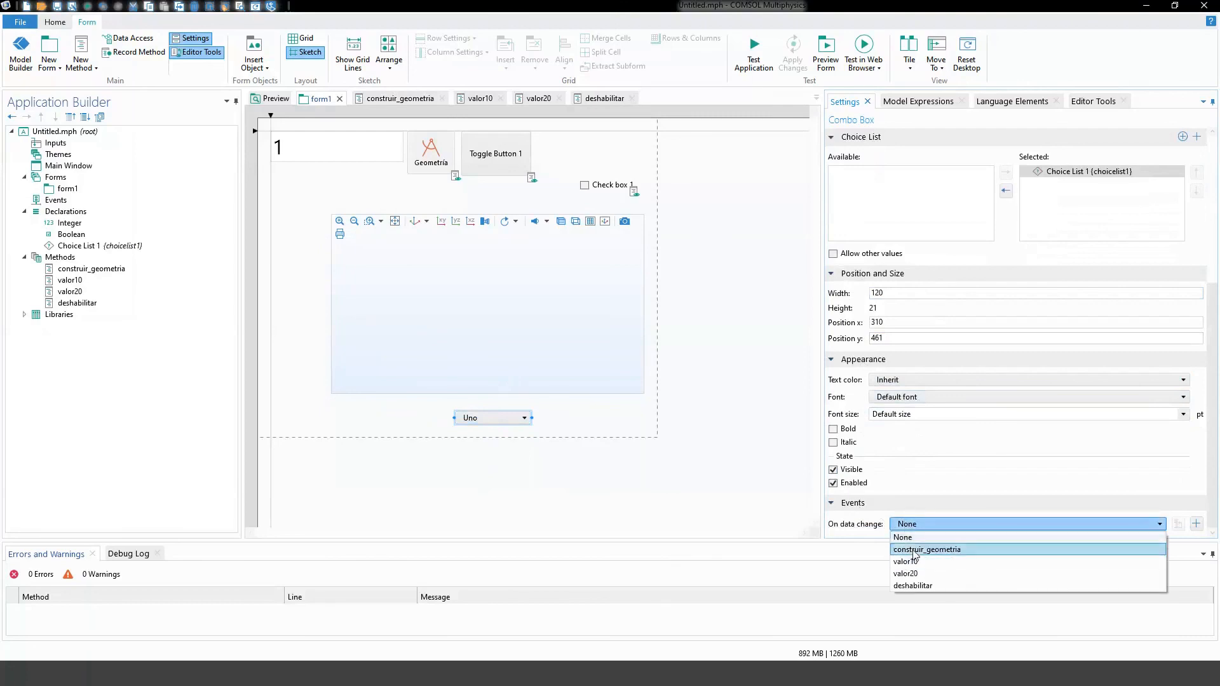
{"action": "left_click", "coordinate": [914, 550]}
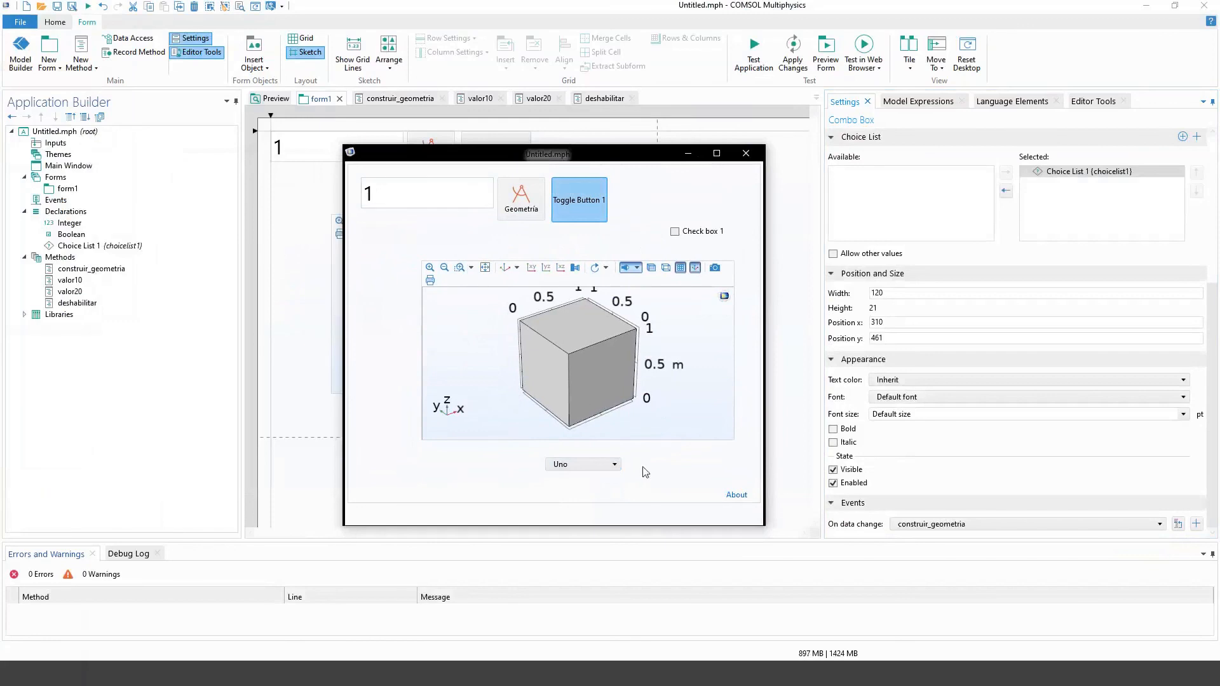
Step: Choose Dos in the test application's combo box and check the anchura input field
{"action": "left_click", "coordinate": [608, 464]}
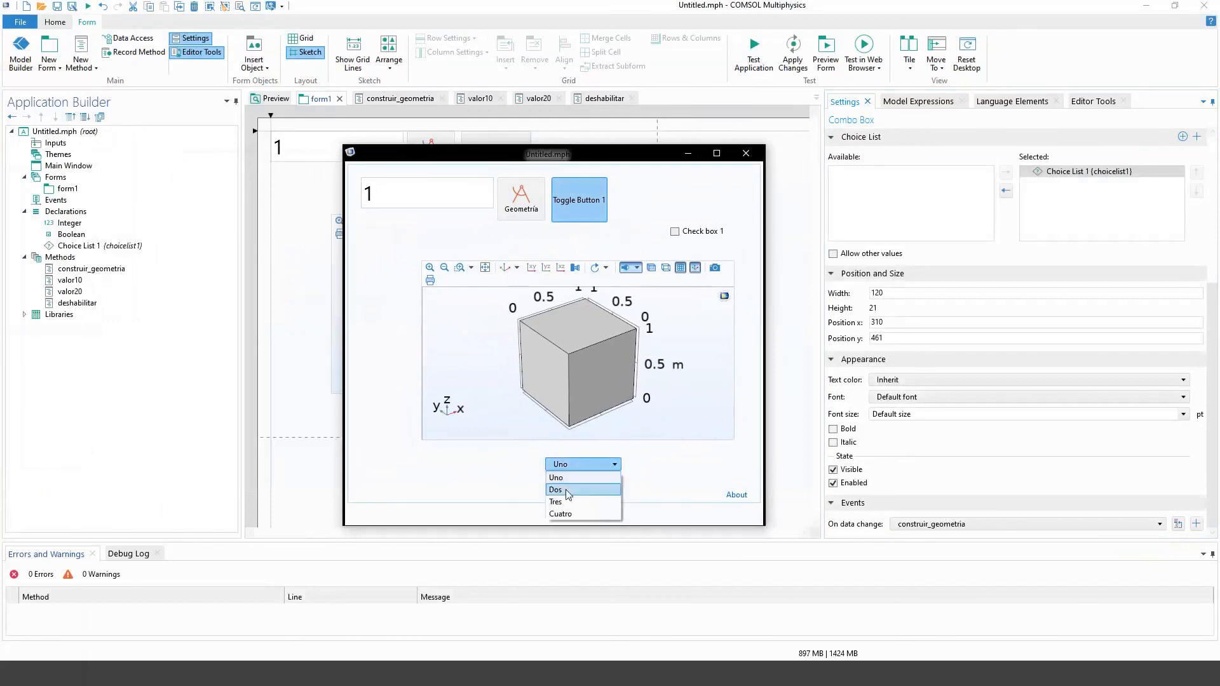
{"action": "left_click", "coordinate": [575, 474]}
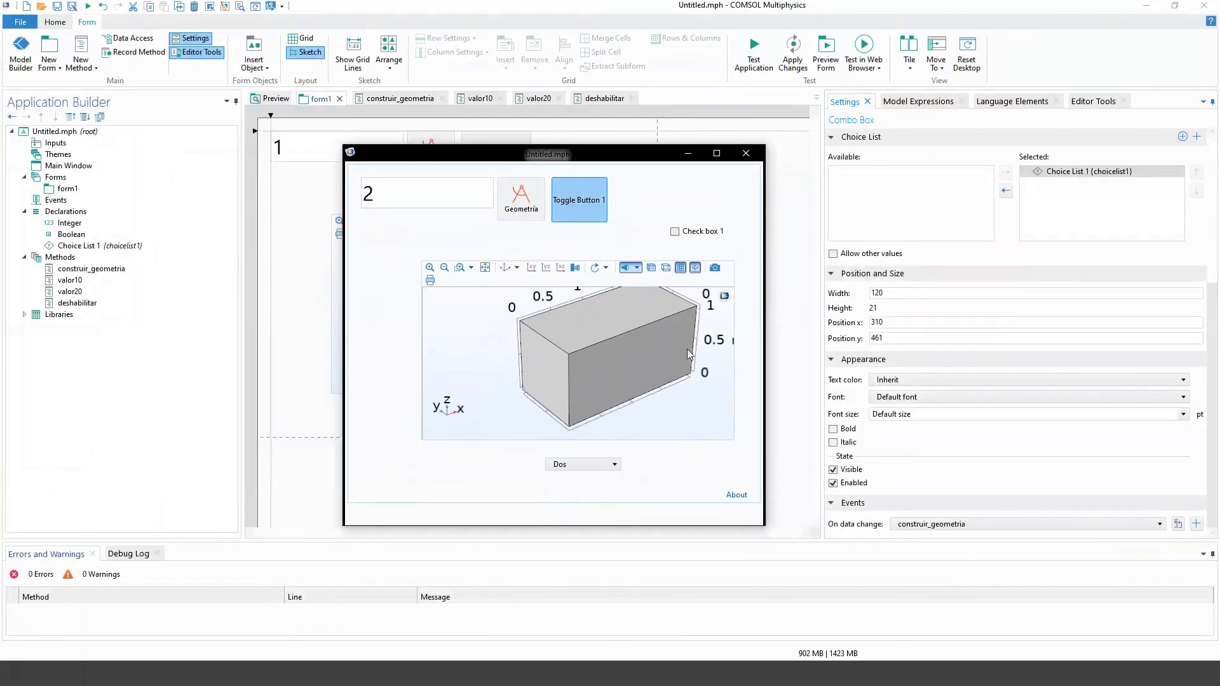
{"action": "double_click", "coordinate": [365, 196]}
{"action": "left_click", "coordinate": [380, 196]}
{"action": "double_click", "coordinate": [380, 197]}
Step: Test the combo box choices Tres, Cuatro and Uno in turn, and close the test application
{"action": "left_click", "coordinate": [590, 462]}
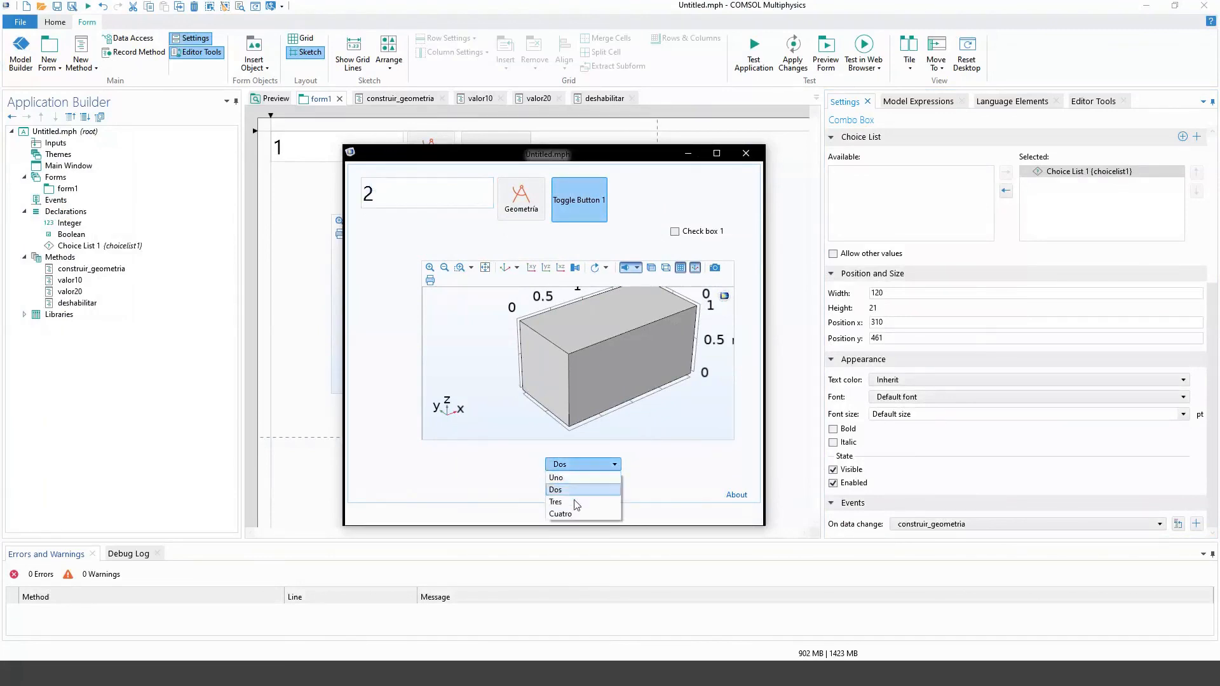
{"action": "left_click", "coordinate": [575, 503]}
{"action": "left_click", "coordinate": [484, 268]}
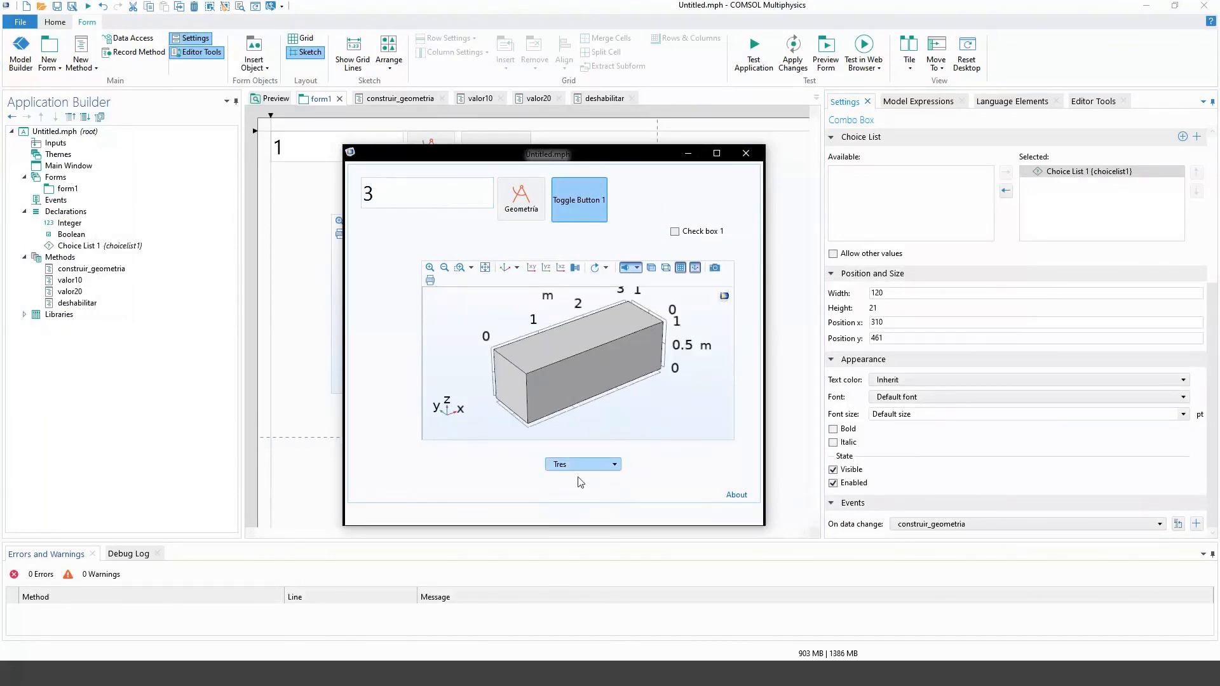
{"action": "left_click", "coordinate": [584, 465]}
{"action": "left_click", "coordinate": [580, 502]}
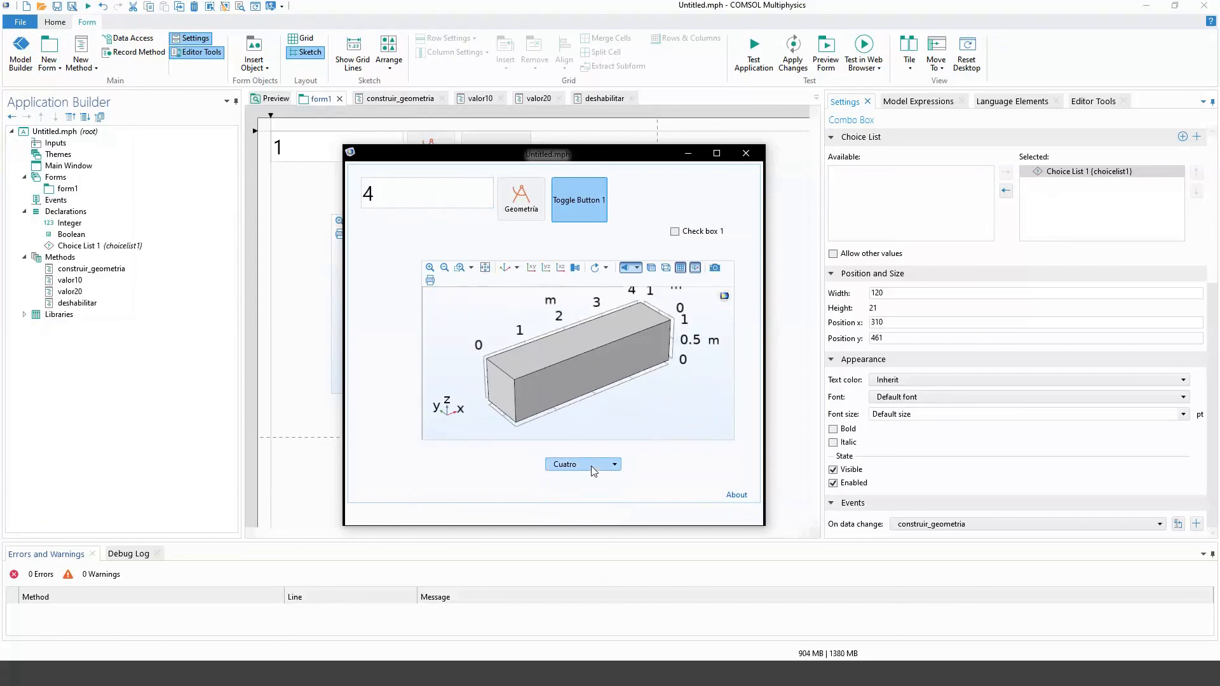
{"action": "scroll", "coordinate": [594, 471], "scroll_direction": "up", "scroll_amount": 3}
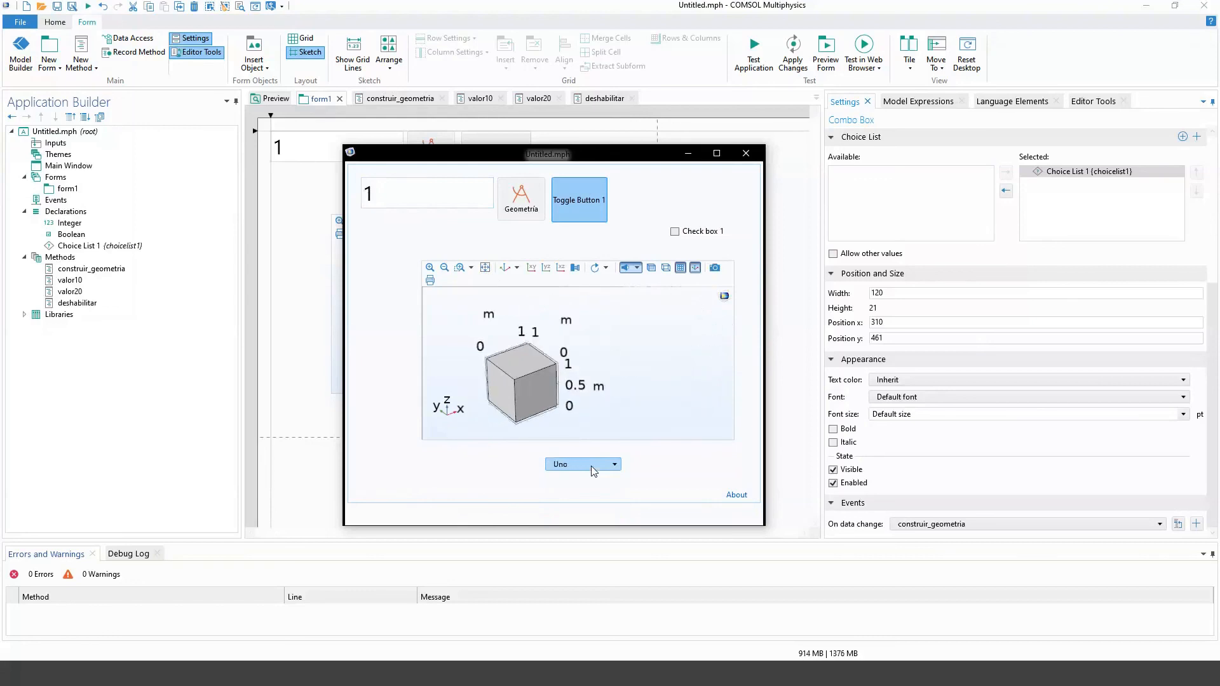
{"action": "left_click", "coordinate": [745, 153]}
{"action": "left_click", "coordinate": [254, 53]}
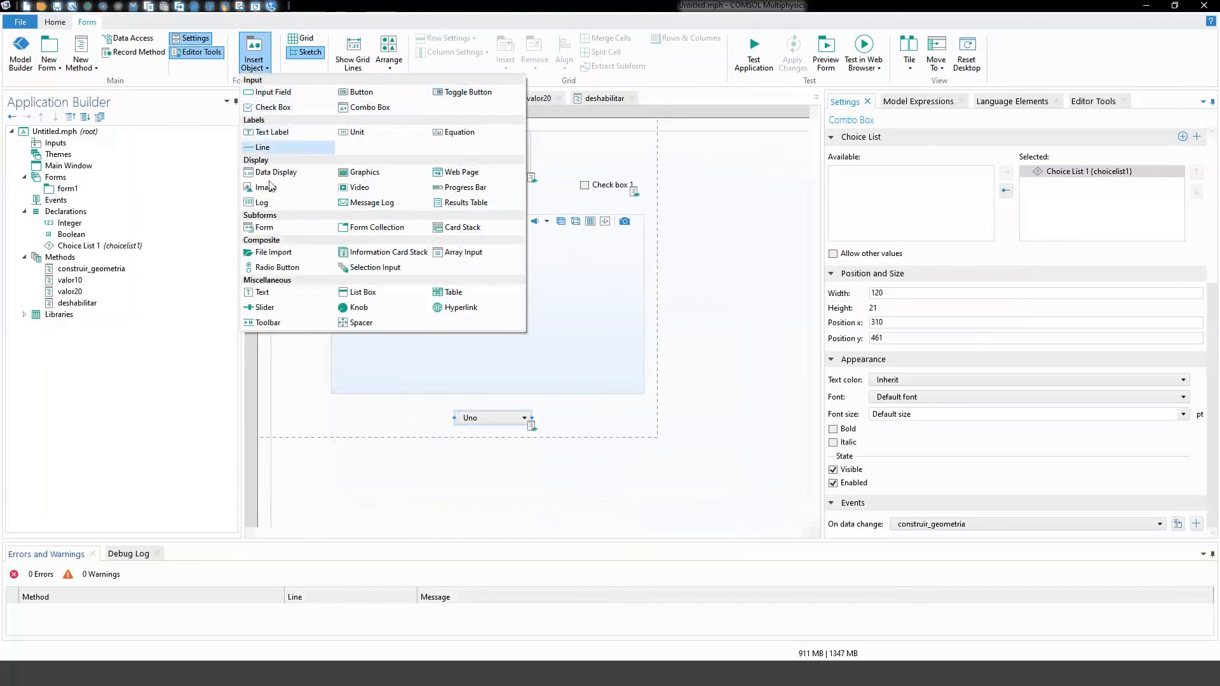
{"action": "left_click", "coordinate": [329, 366]}
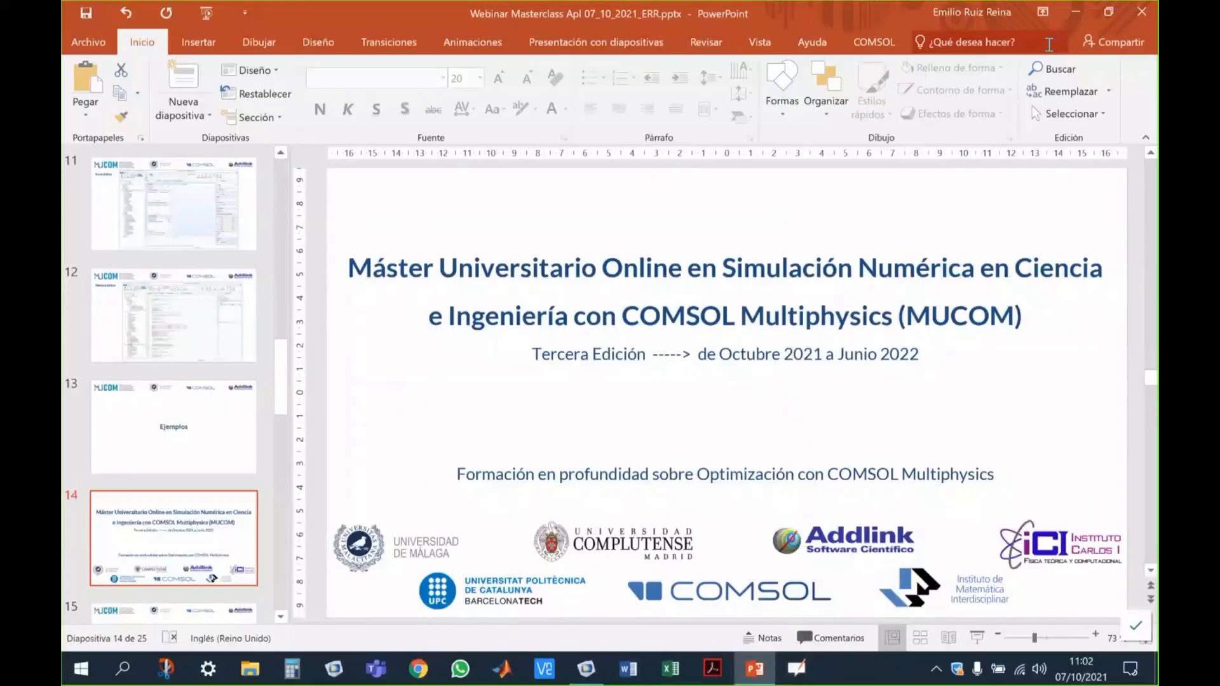
Step: Switch to PowerPoint and start the slide show from the MUCOM master's programme slide
{"action": "key", "text": "shift+F5"}
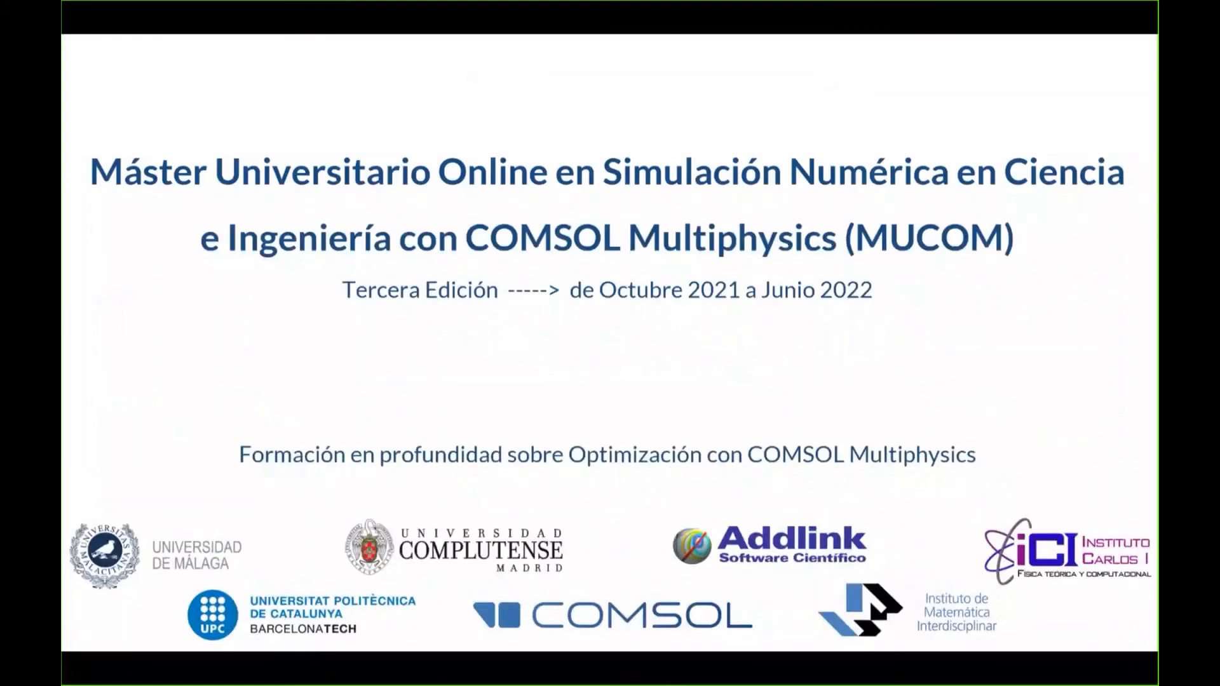